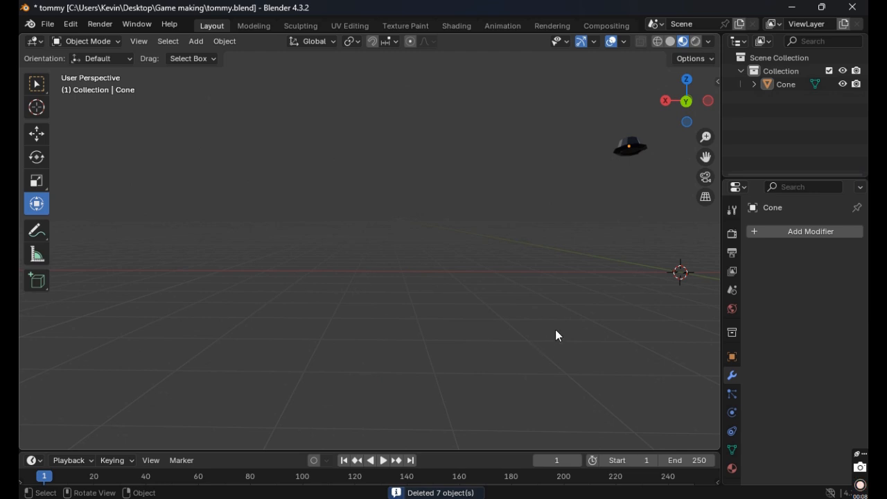
Move the hat object along the X axis, away from the world origin, and deselect it.
middle_drag(557, 337, 589, 295)
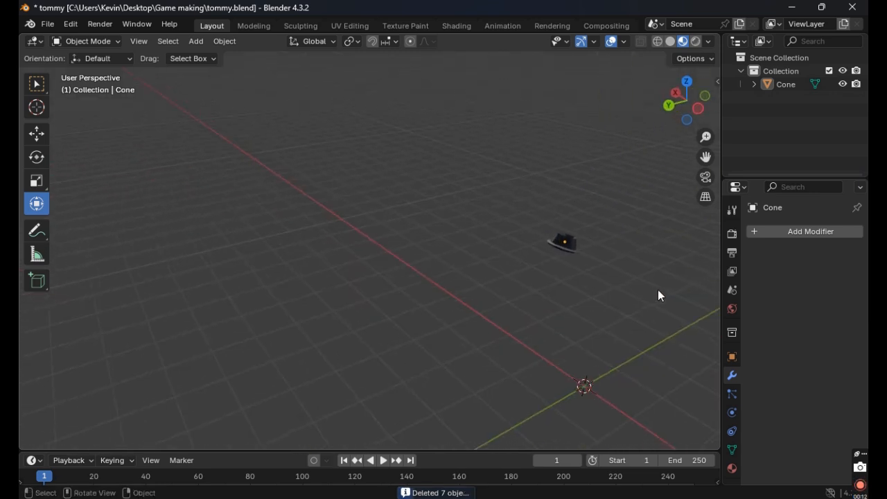
middle_drag(642, 303, 463, 220)
drag(385, 140, 468, 187)
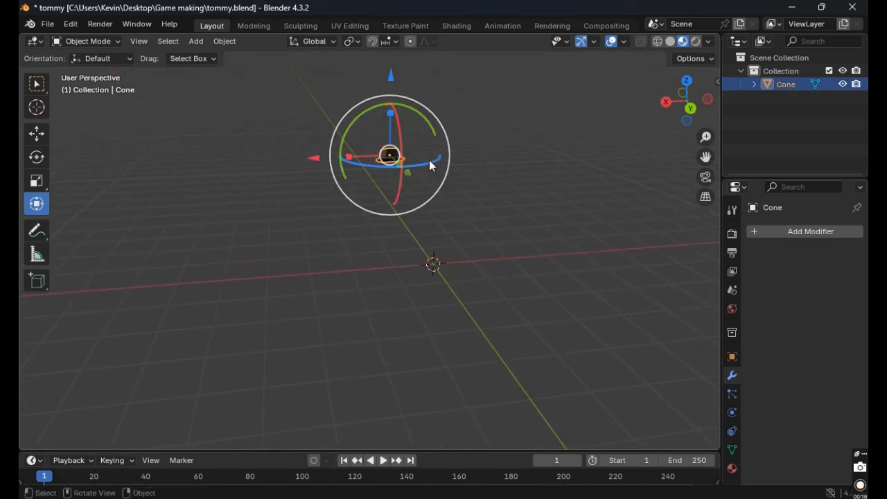
drag(321, 163, 110, 161)
click(253, 135)
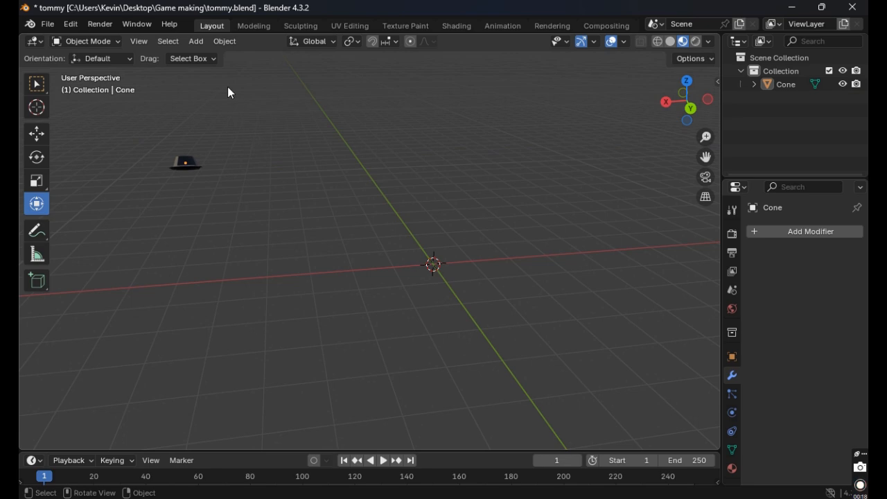
Add a cube mesh with a size of 2 m at the world origin.
click(199, 42)
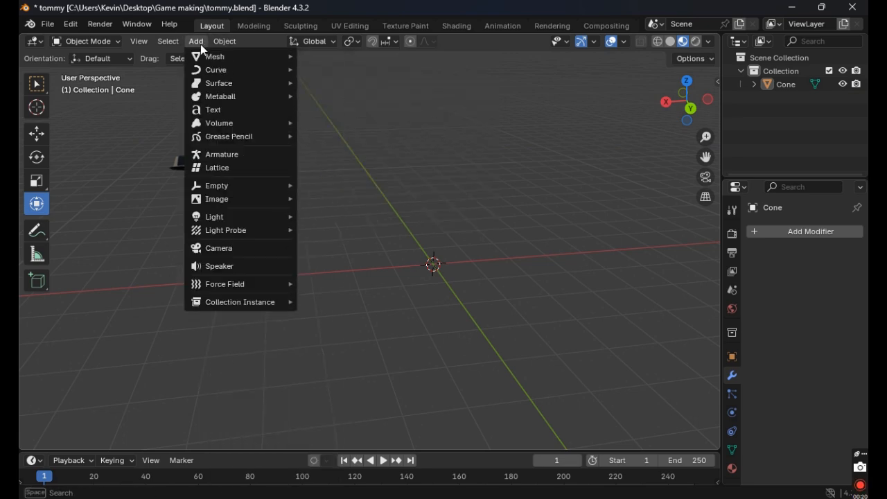
mouse_move(219, 57)
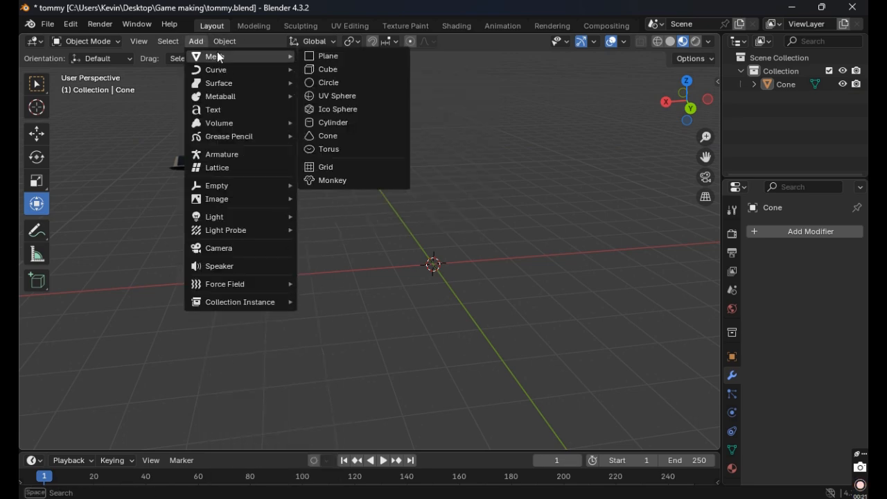
click(373, 69)
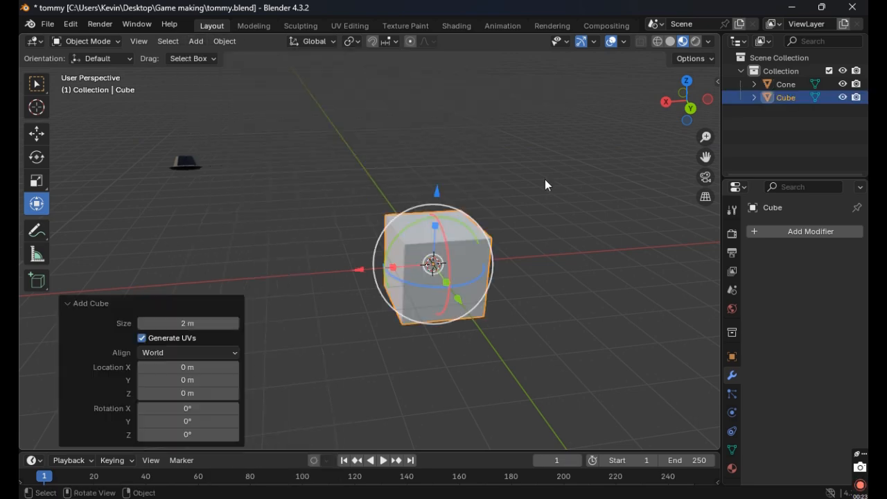
Add a Subdivision Surface modifier to the cube and set its viewport levels to 2.
click(782, 233)
mouse_move(734, 285)
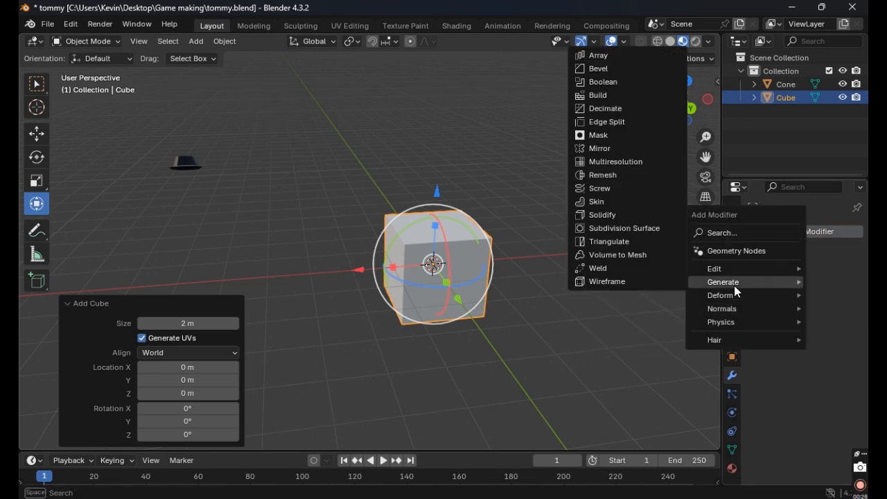
click(624, 227)
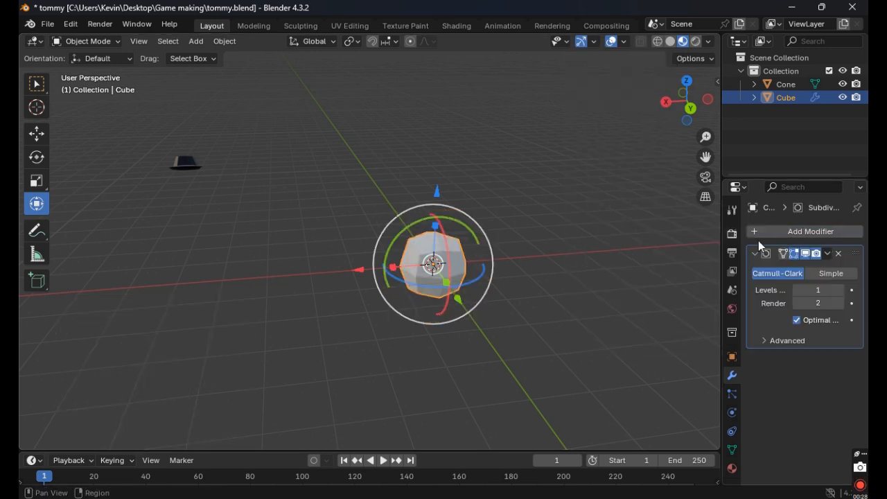
click(755, 254)
middle_drag(686, 260, 539, 244)
click(756, 254)
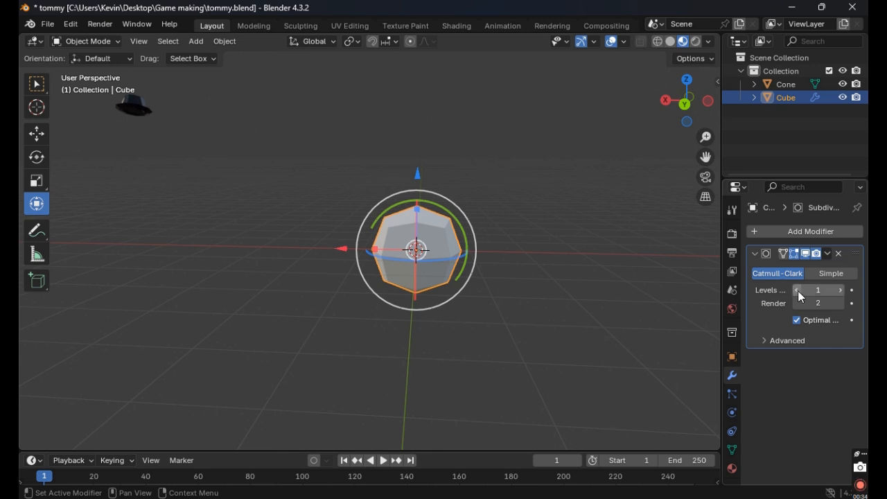
drag(799, 292, 821, 291)
click(539, 251)
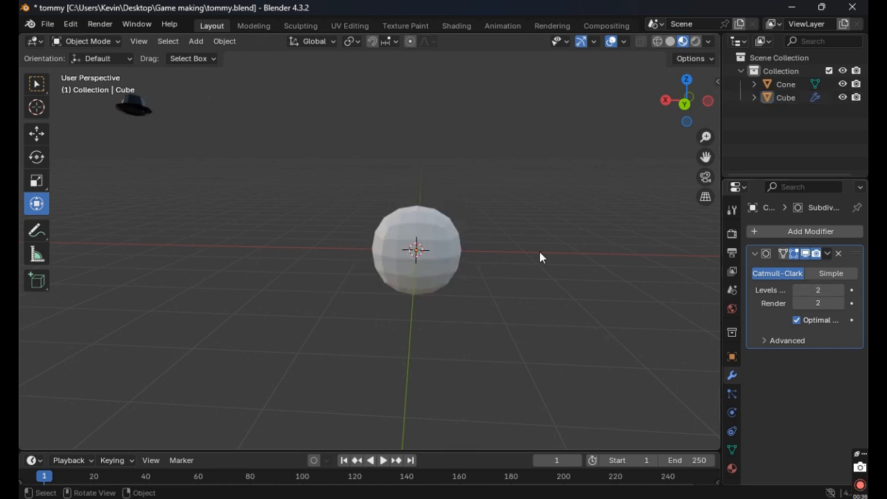
Switch the cube to Edit Mode and deselect all of its vertices.
click(410, 252)
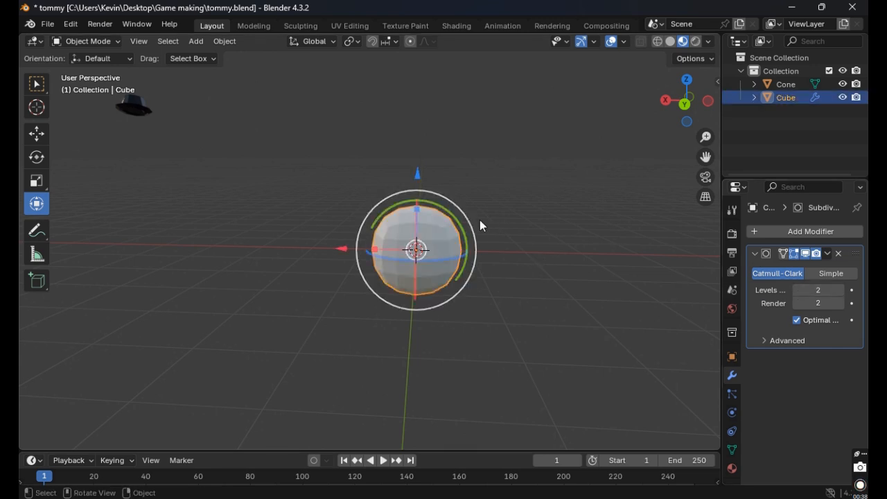
key(Tab)
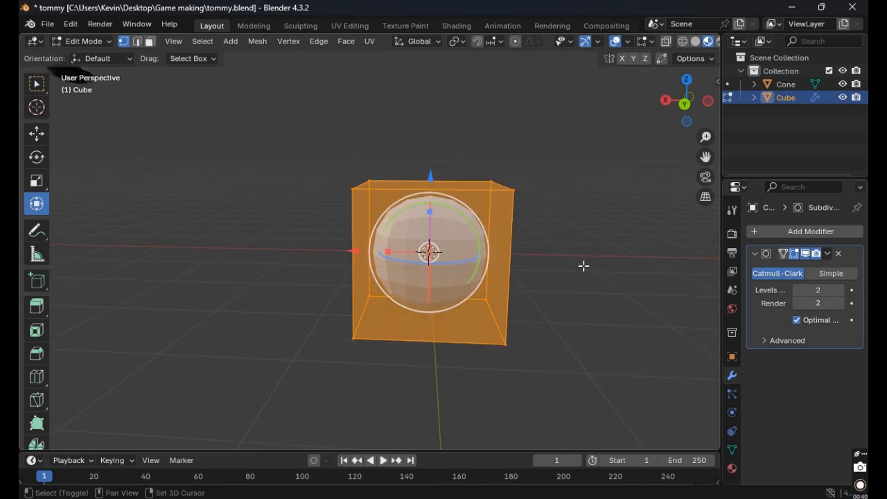
shift+middle_drag(584, 266, 551, 233)
scroll(520, 263, up, 3)
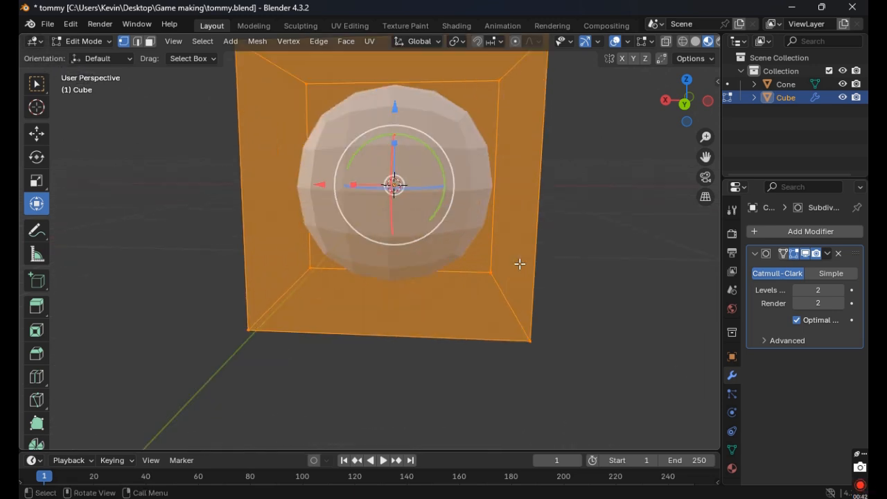
scroll(520, 264, down, 3)
click(581, 243)
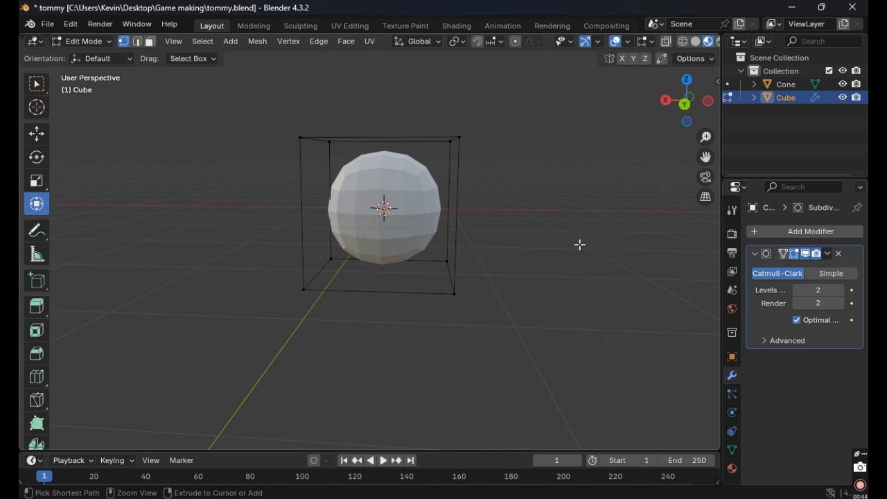
key(ctrl+r)
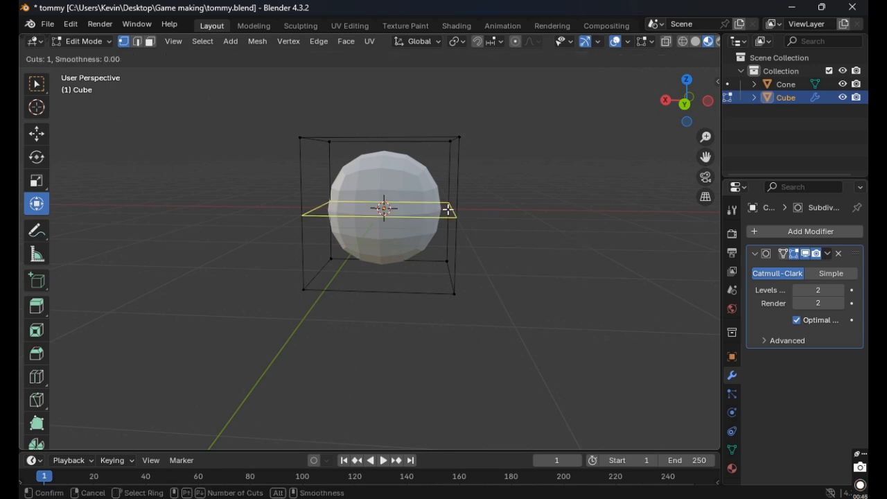
click(450, 209)
right_click(449, 209)
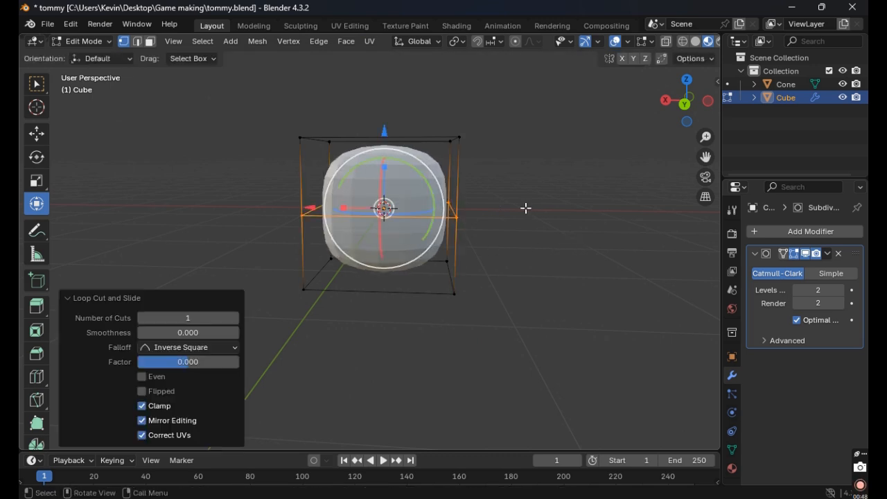
mouse_move(525, 230)
middle_down()
mouse_move(547, 200)
mouse_move(536, 233)
middle_up()
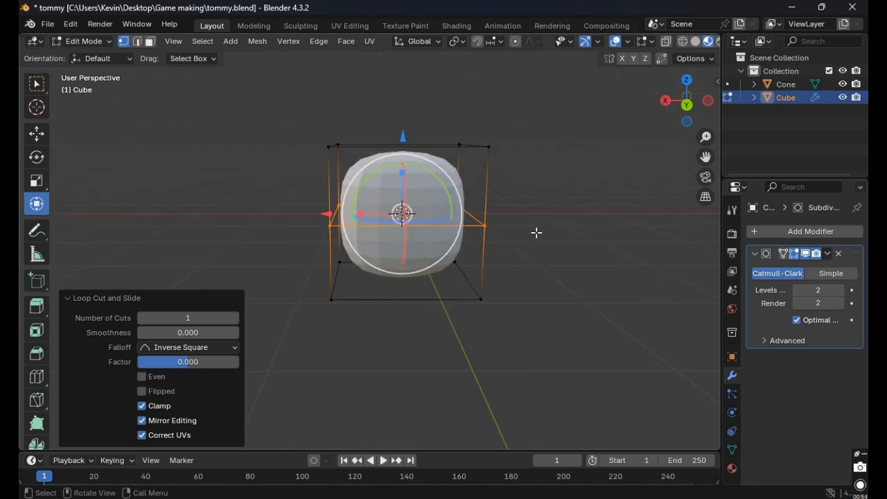
key(ctrl+z)
key(ctrl+z)
key(ctrl+z)
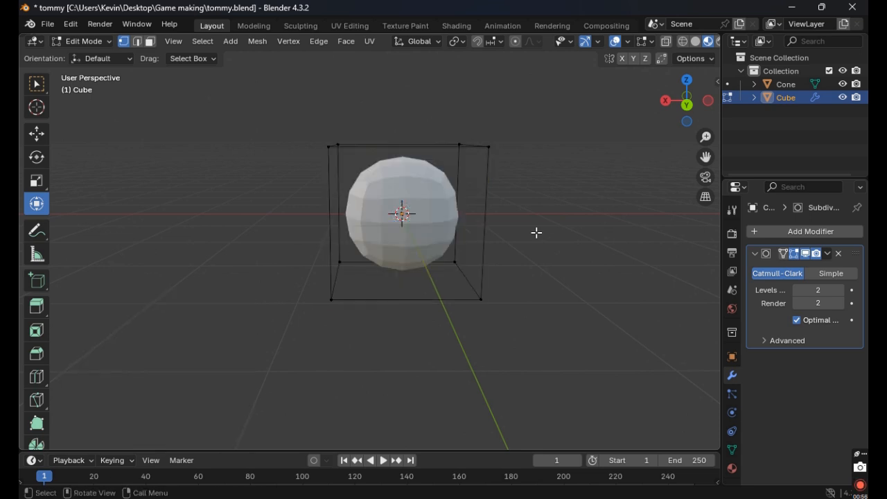
key(ctrl+r)
key(Escape)
Add one horizontal loop cut around the cube, slid toward the bottom with a factor of about 0.366.
key(ctrl+r)
click(483, 225)
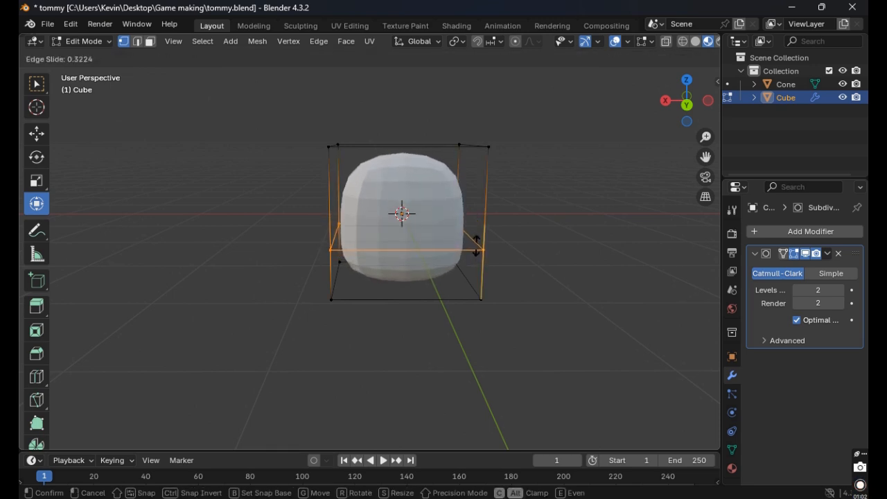
click(478, 248)
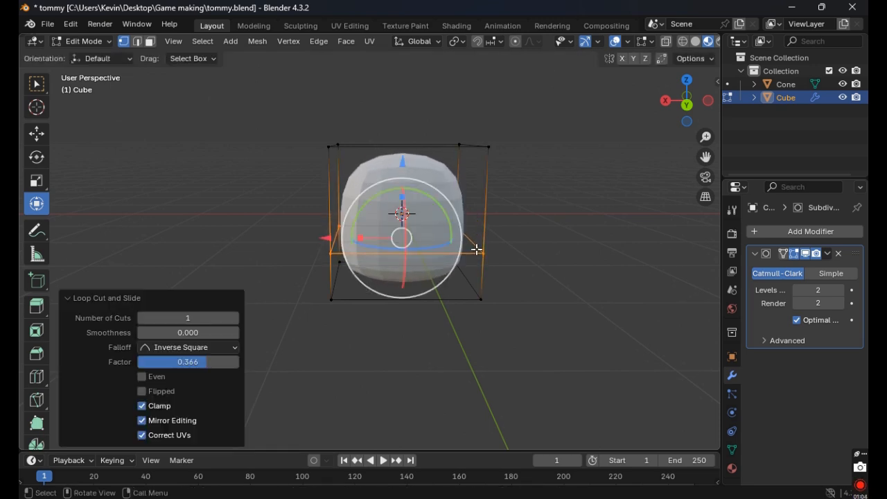
middle_drag(475, 250, 551, 269)
Select the two vertices of the cube's bottom edge on the positive Y side and move them down along Z.
click(357, 232)
scroll(353, 234, up, 3)
drag(323, 259, 628, 296)
middle_drag(630, 297, 499, 252)
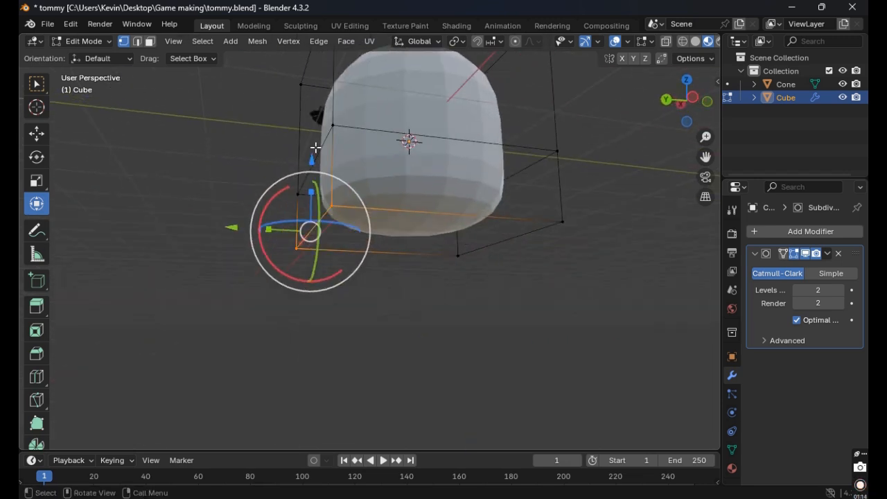
drag(312, 156, 313, 201)
click(543, 297)
middle_drag(543, 297, 504, 253)
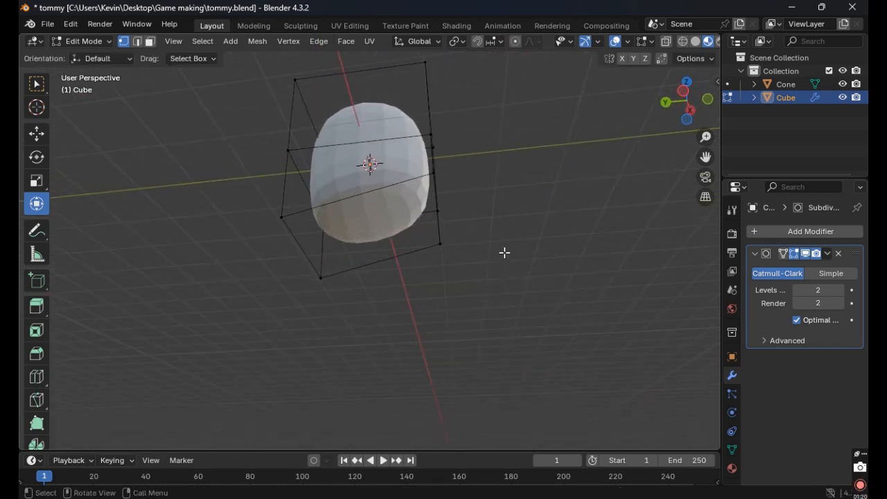
Select the cube's slanted bottom face by its corner vertices and inset it by about 0.26 m.
shift+click(438, 245)
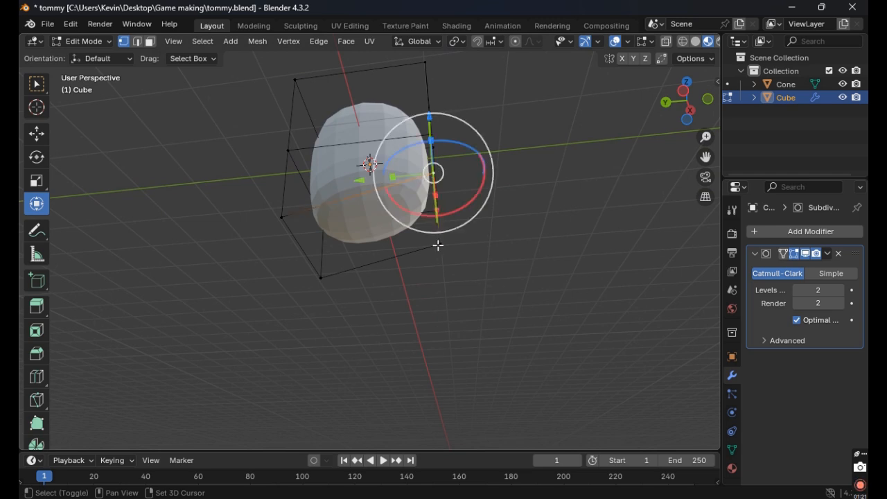
shift+click(319, 277)
shift+click(278, 212)
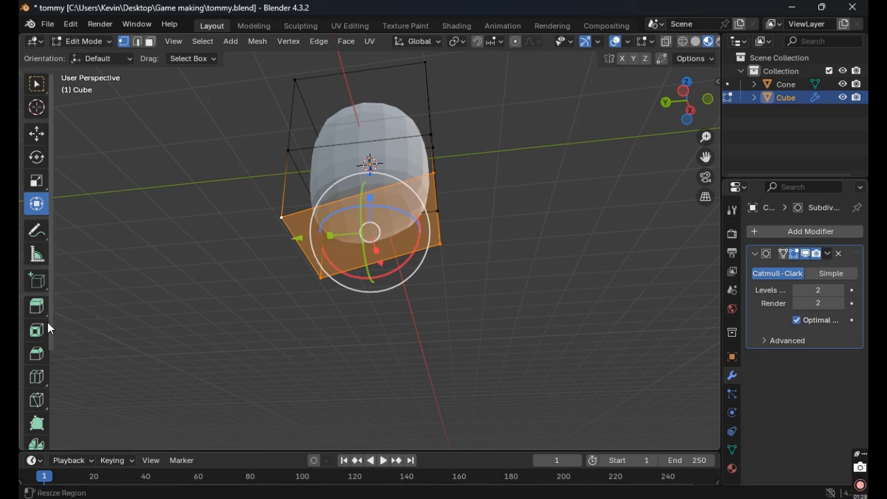
click(37, 331)
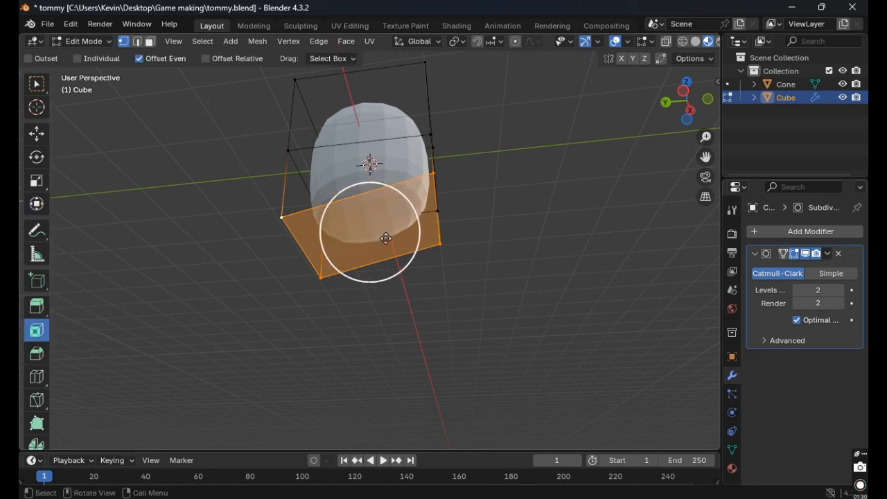
drag(386, 238, 436, 241)
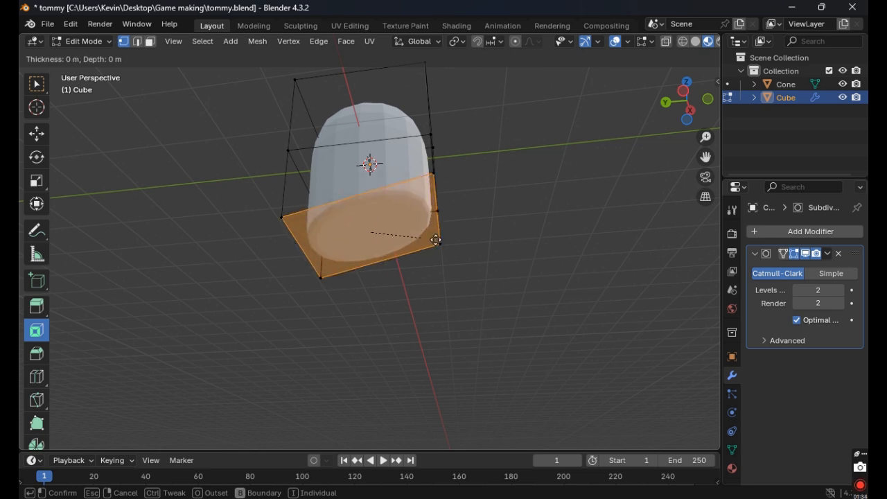
drag(368, 325, 372, 234)
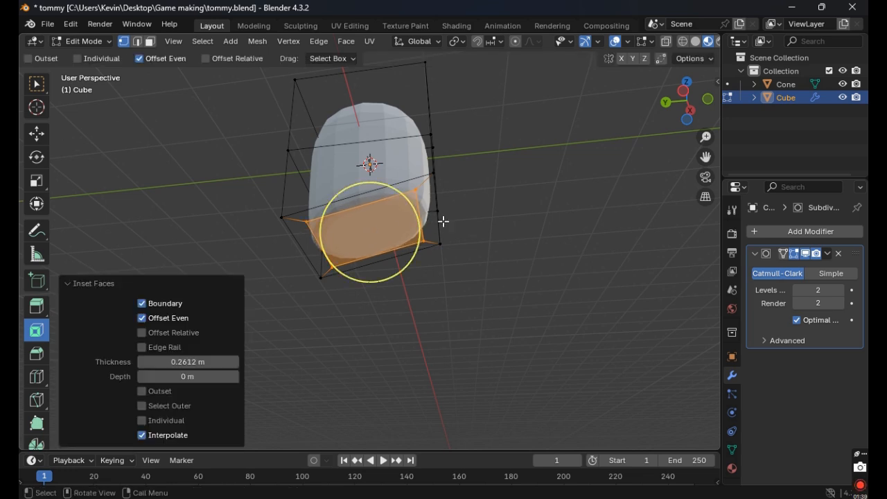
Scale the inset bottom face to about 0.556 along Y, then adjust it further into a small, roughly square face.
click(42, 207)
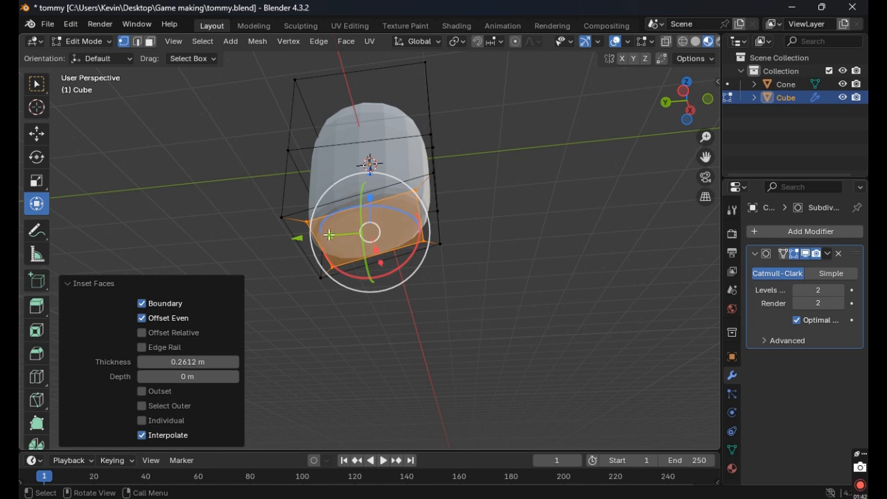
drag(334, 233, 354, 228)
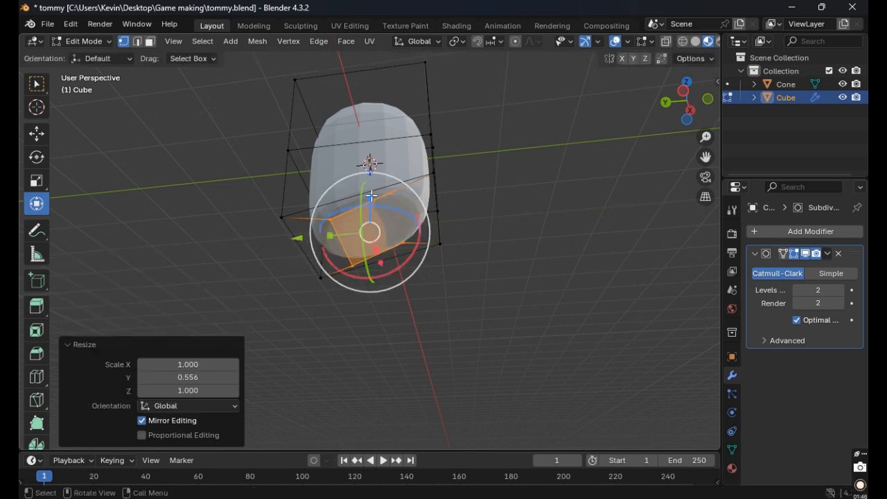
drag(372, 196, 375, 216)
mouse_move(380, 247)
middle_down()
mouse_move(395, 275)
mouse_move(408, 279)
mouse_move(365, 256)
middle_up()
drag(366, 256, 349, 248)
middle_drag(372, 239, 352, 278)
drag(312, 264, 324, 267)
drag(334, 234, 338, 248)
middle_drag(352, 310, 461, 243)
scroll(560, 290, up, 3)
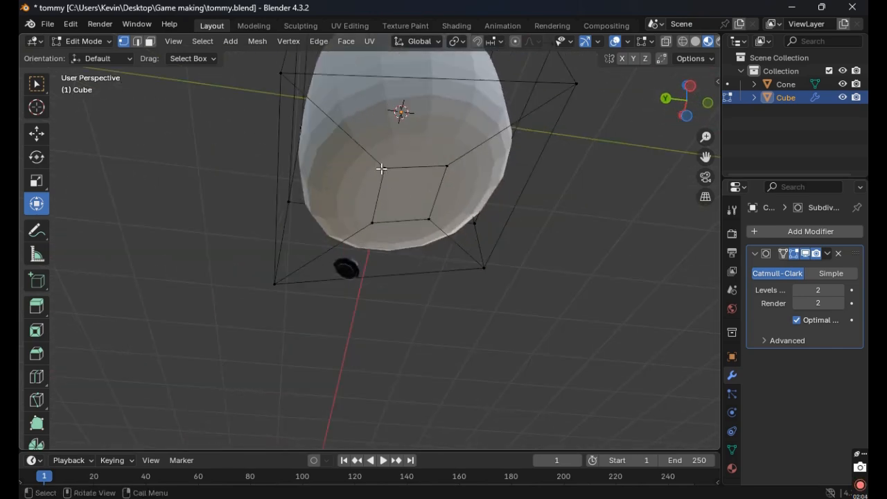
Select the four corner vertices of the inset bottom face and rotate it about 1.14° around the X axis.
shift+click(383, 168)
shift+click(372, 223)
shift+click(428, 219)
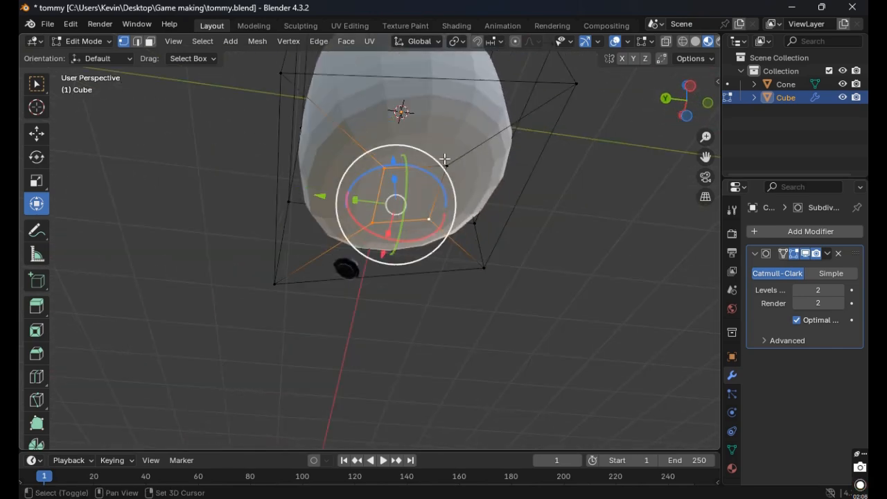
shift+click(446, 165)
middle_drag(474, 173, 419, 232)
drag(406, 232, 404, 236)
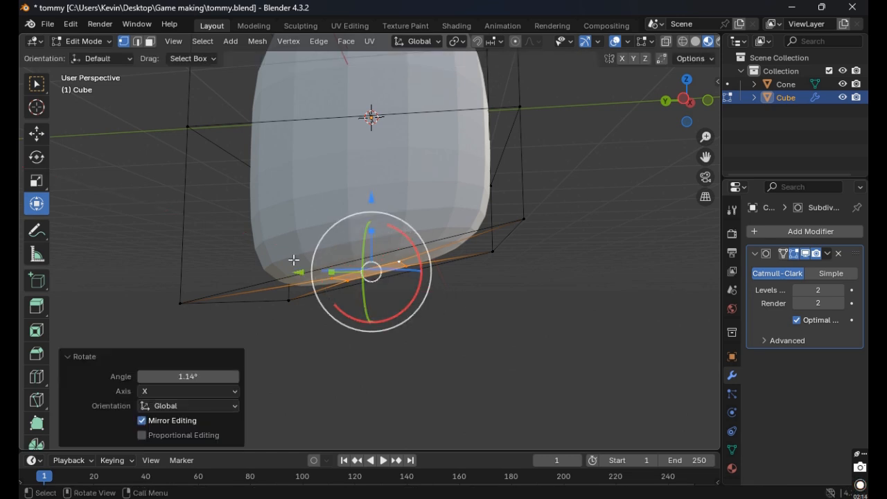
Extrude the small bottom face downward along its normal by about 1.23 m to form a neck.
key(e)
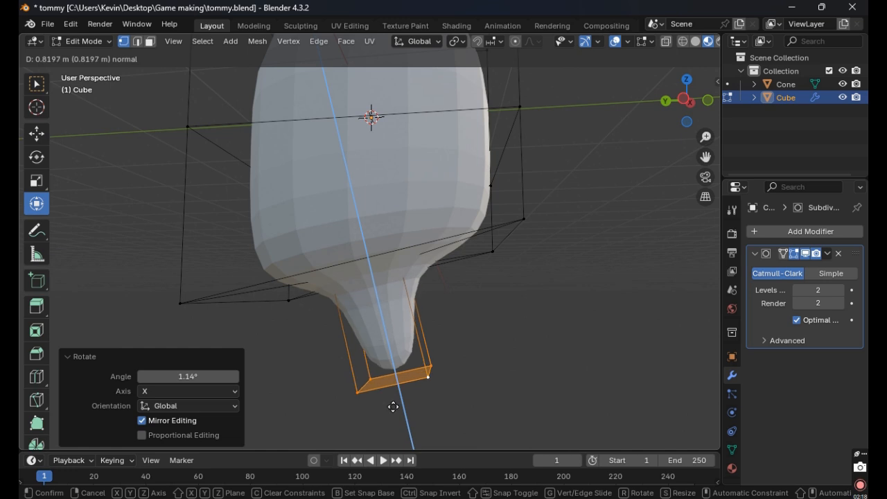
click(419, 444)
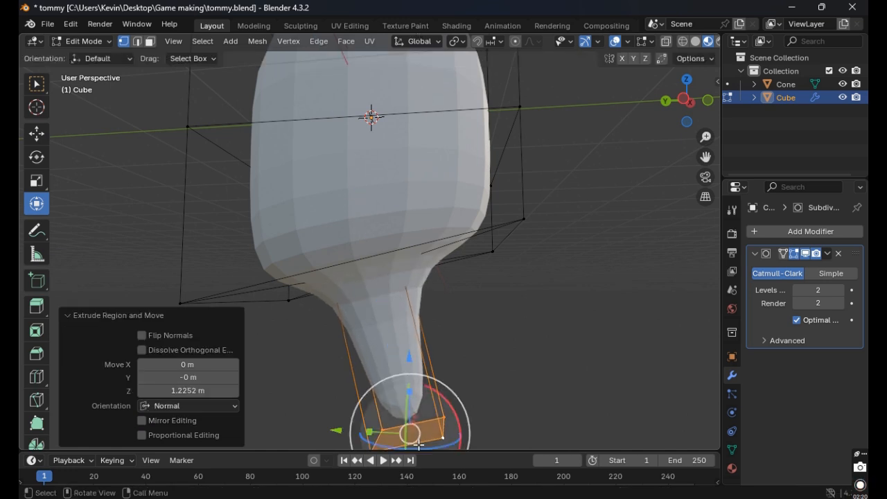
middle_drag(472, 388, 490, 380)
scroll(491, 382, down, 1)
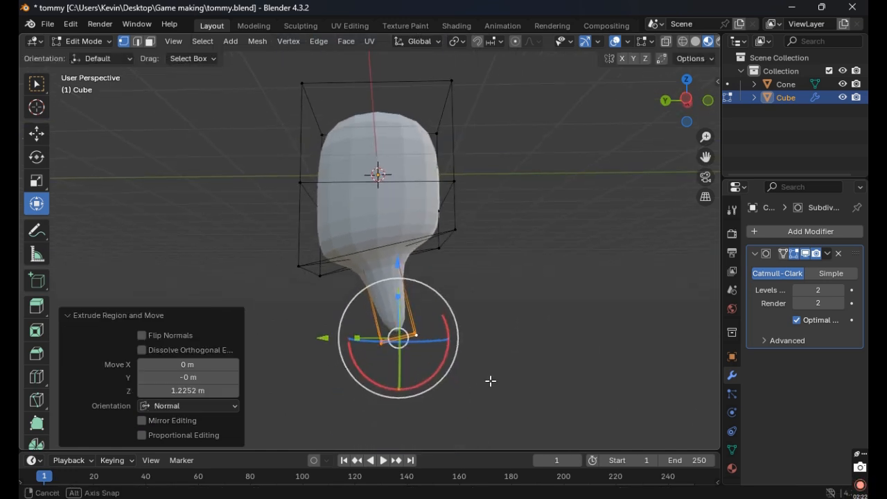
Undo the neck extrusion, the bottom-face inset and the slant of the cube's bottom.
scroll(490, 381, up, 1)
key(ctrl+z)
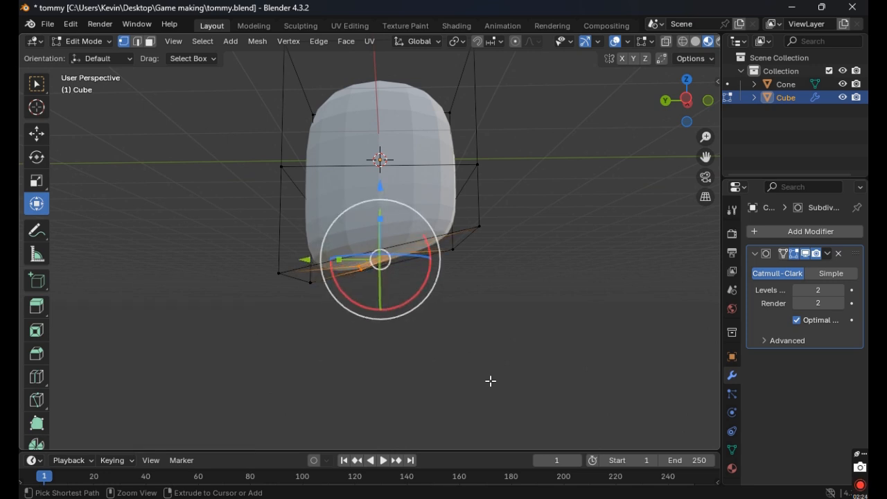
key(ctrl+z)
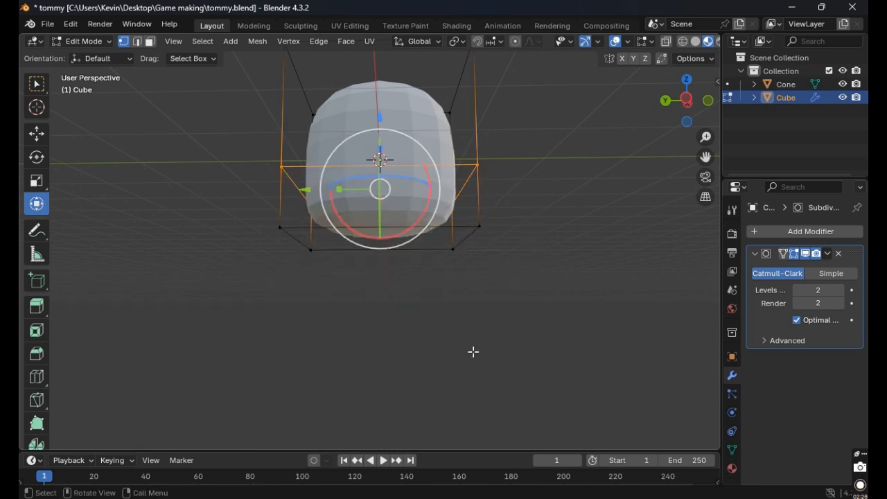
scroll(406, 317, up, 2)
middle_drag(406, 316, 403, 312)
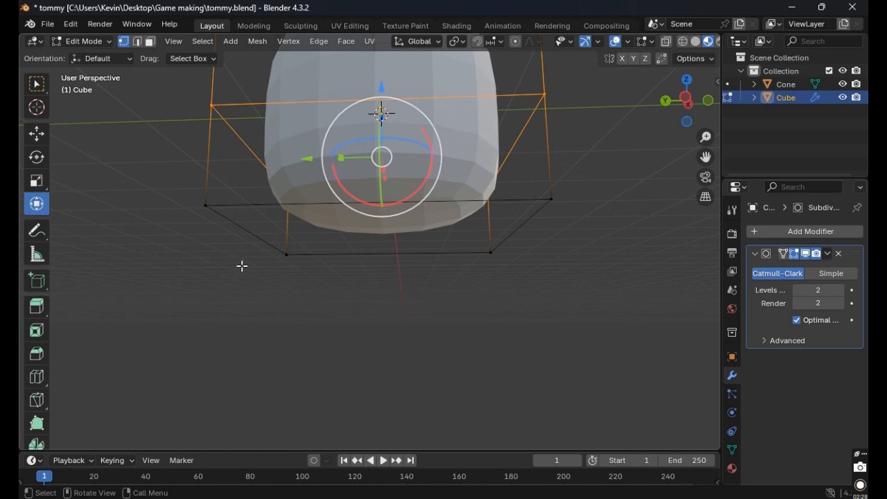
Select the four corner vertices of the cube's bottom face.
click(247, 254)
shift+click(214, 202)
shift+click(483, 254)
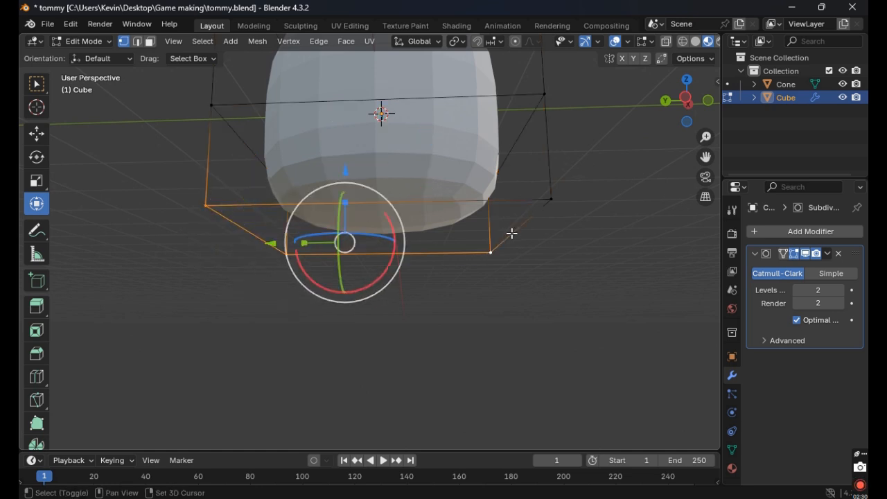
shift+click(535, 209)
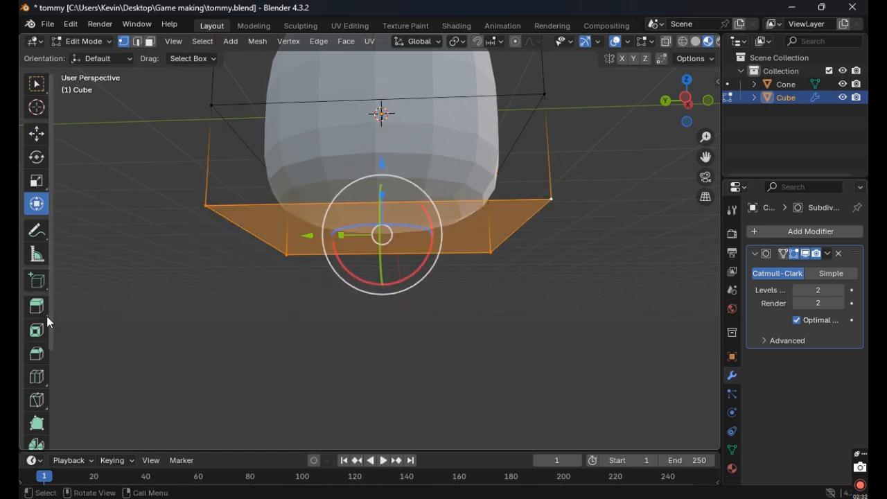
key(ctrl+i)
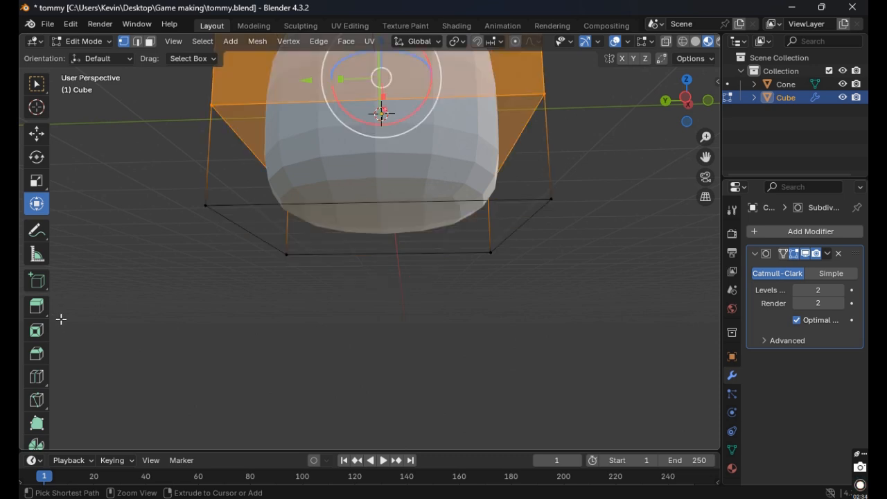
scroll(267, 263, down, 6)
middle_drag(469, 218, 413, 210)
key(ctrl+z)
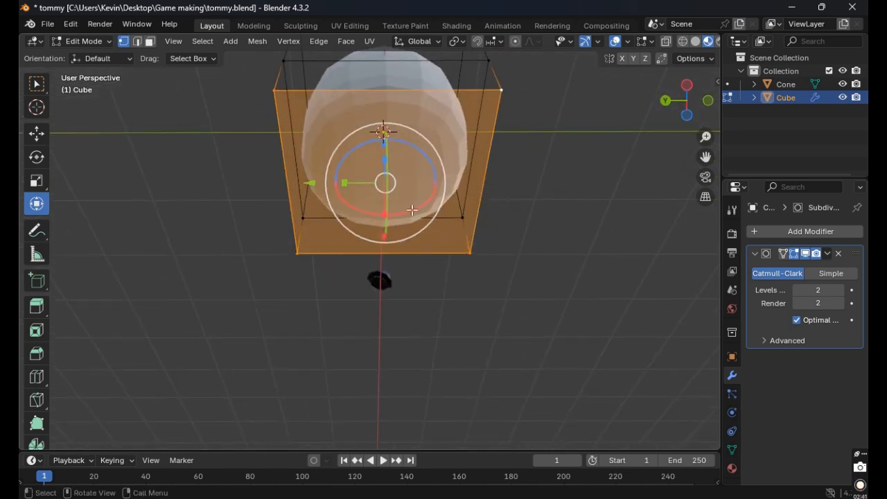
Try to bevel the edges of the cube's bottom face.
click(37, 355)
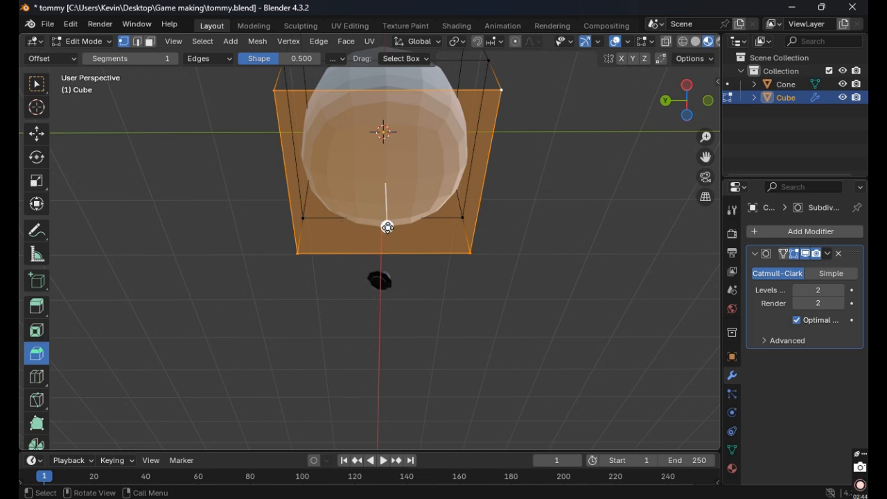
drag(387, 227, 394, 279)
middle_drag(395, 279, 350, 298)
key(ctrl+z)
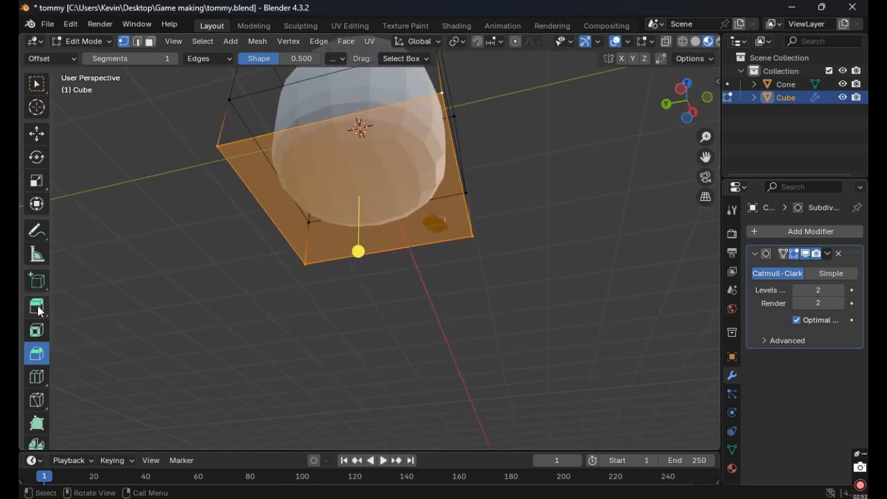
Inset the selected bottom face by about 0.41 m.
click(36, 330)
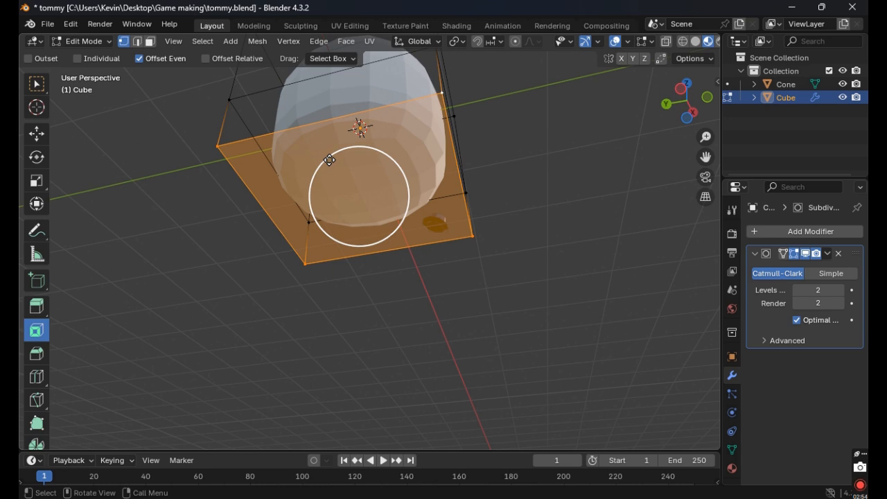
drag(329, 160, 358, 197)
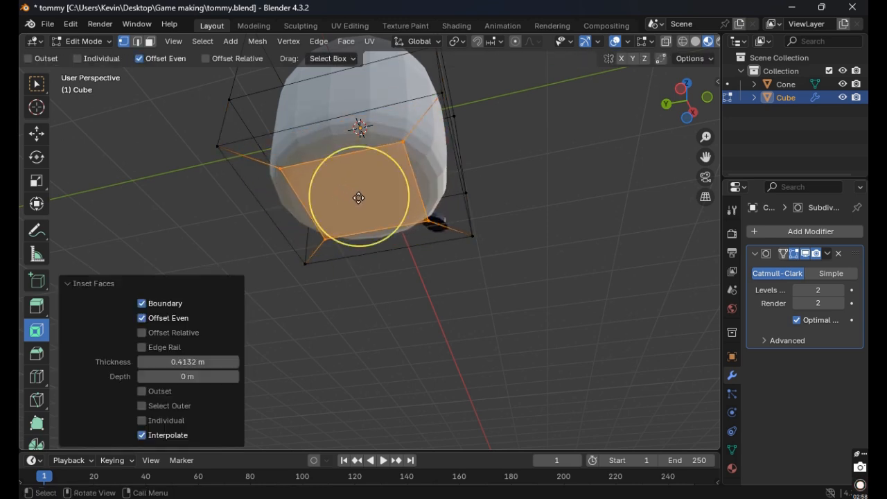
Inset the new bottom face a second time into a smaller face and clear the selection.
middle_drag(358, 197, 384, 158)
drag(384, 158, 386, 201)
click(567, 222)
middle_drag(566, 222, 501, 222)
scroll(52, 399, down, 1)
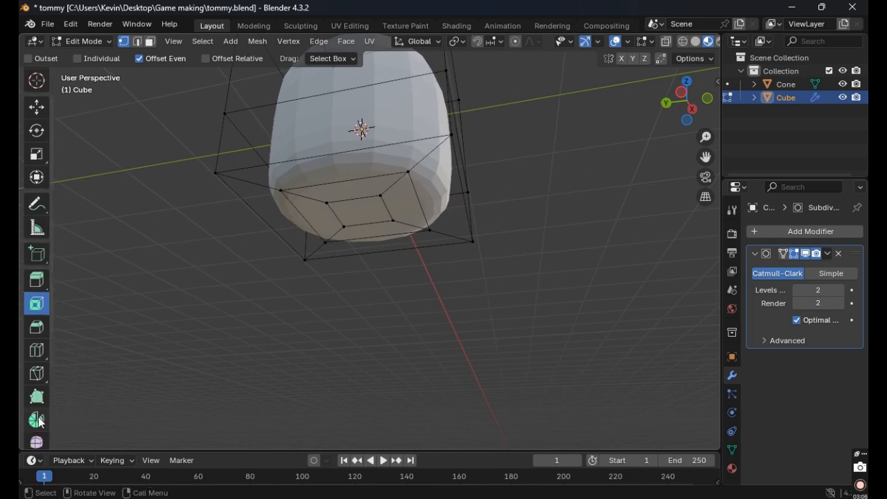
Try deleting vertices of the outer inset ring with Poly Build, and undo back to the first inset of the bottom face.
click(37, 374)
click(41, 394)
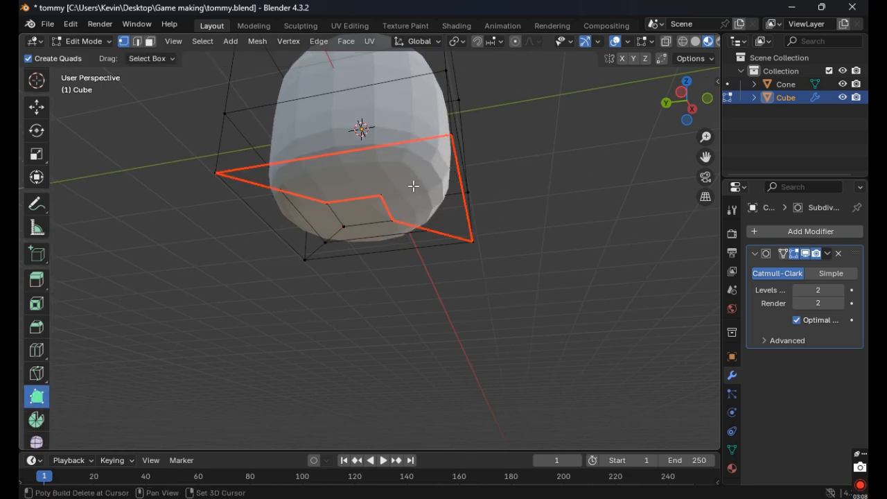
shift+click(414, 187)
shift+click(423, 231)
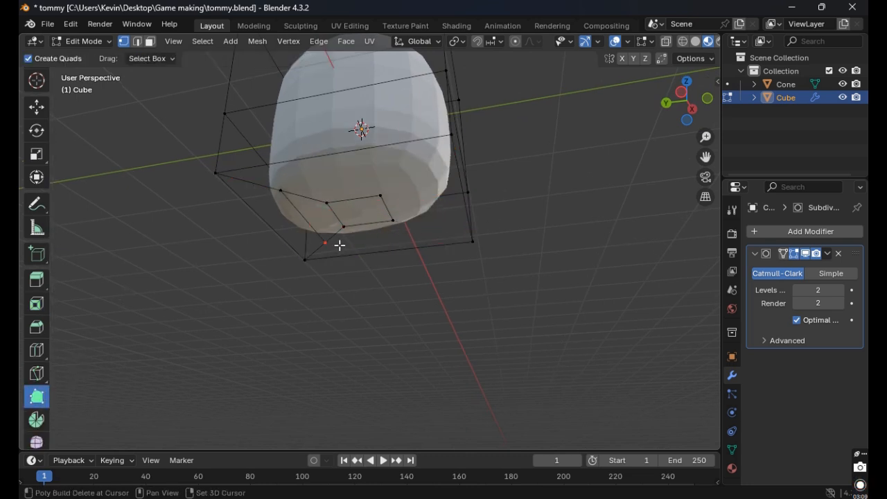
shift+click(290, 190)
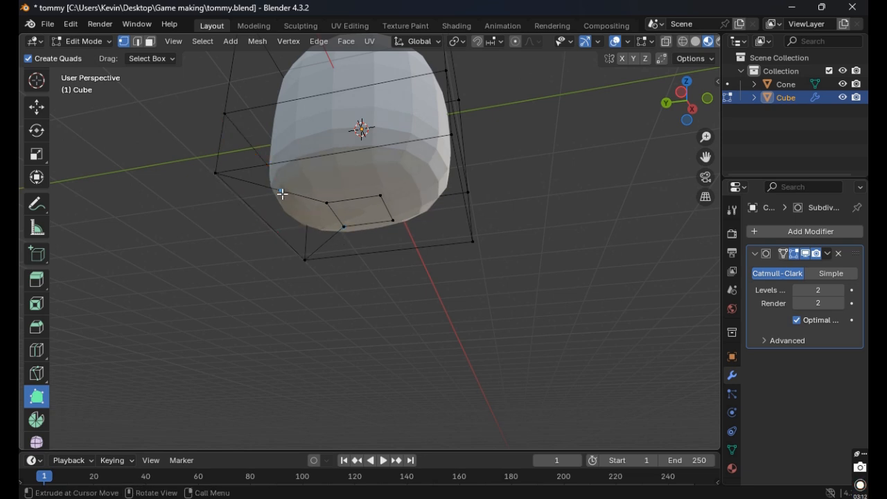
middle_drag(284, 192, 337, 212)
key(ctrl+z)
key(ctrl+z)
key(ctrl+z)
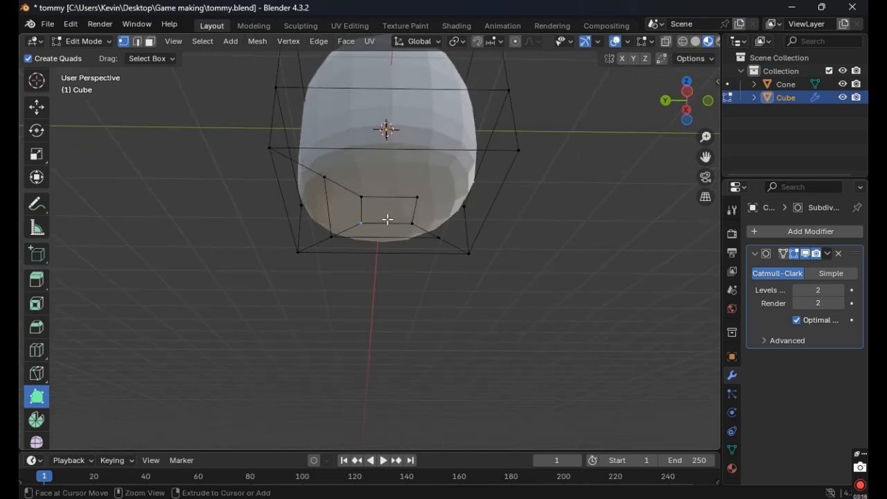
shift+click(457, 183)
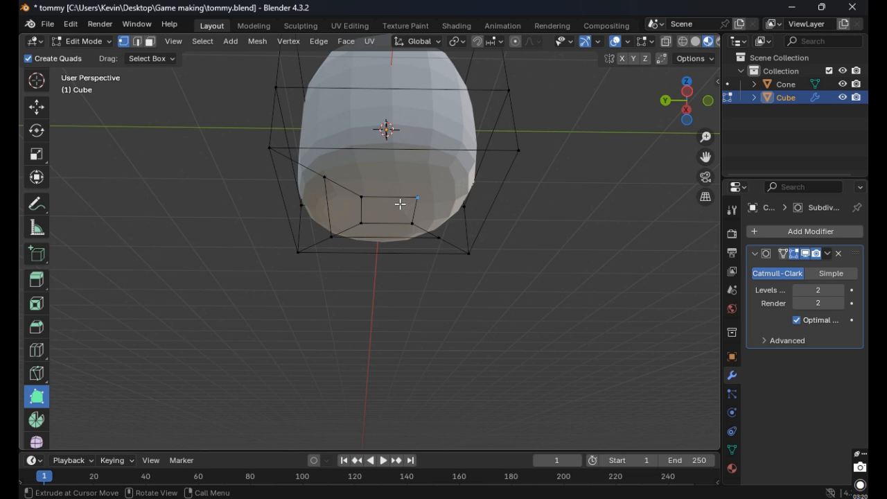
key(ctrl+z)
key(ctrl+z)
key(ctrl+z)
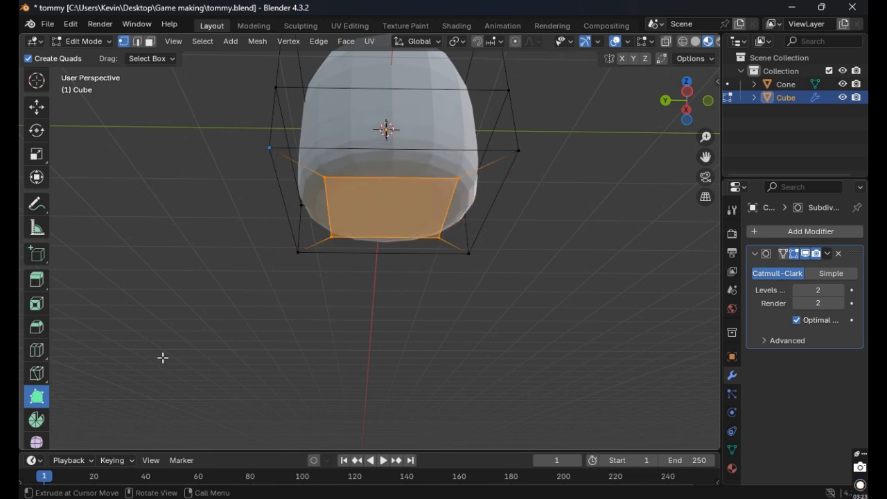
Scale the inset bottom face down uniformly to a small face in the middle of the underside, and deselect it.
click(37, 177)
key(s)
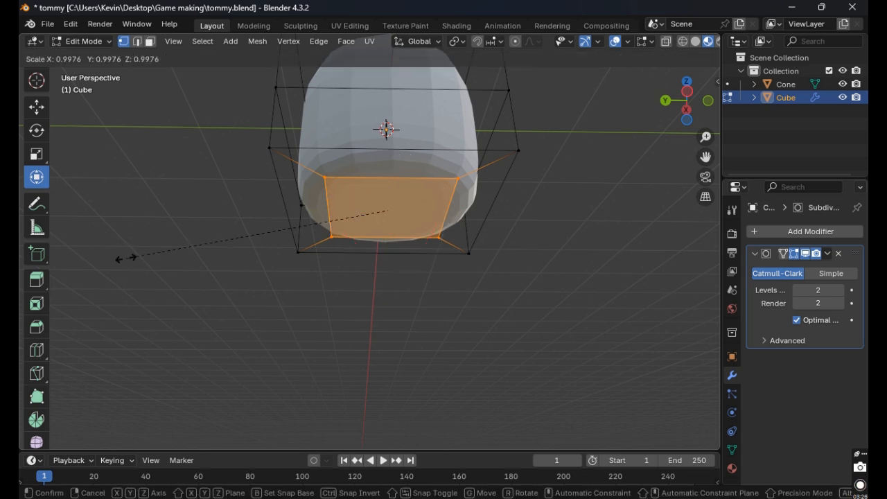
click(290, 216)
click(535, 203)
Select the two bottom corner vertices on the cube's +Y side and lower them along Z.
mouse_move(534, 202)
middle_down()
mouse_move(535, 238)
mouse_move(529, 217)
middle_up()
middle_drag(272, 194, 424, 254)
drag(362, 275, 621, 298)
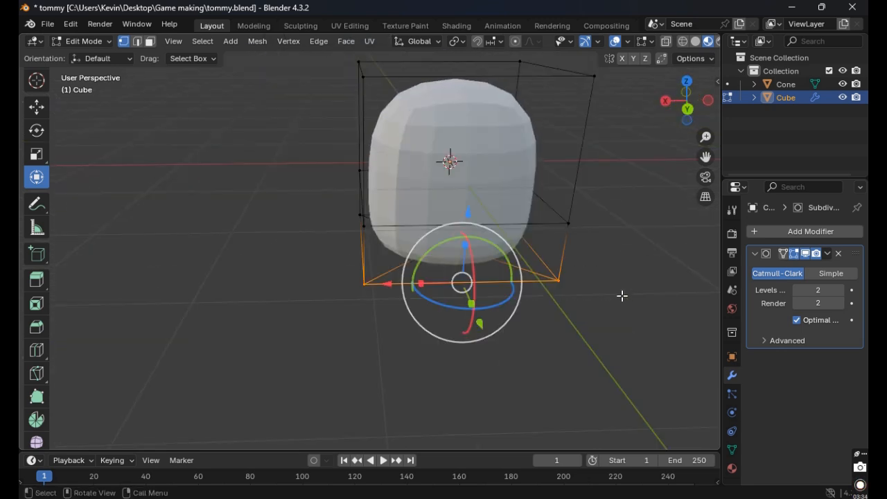
middle_drag(621, 297, 257, 181)
drag(257, 180, 267, 215)
click(374, 335)
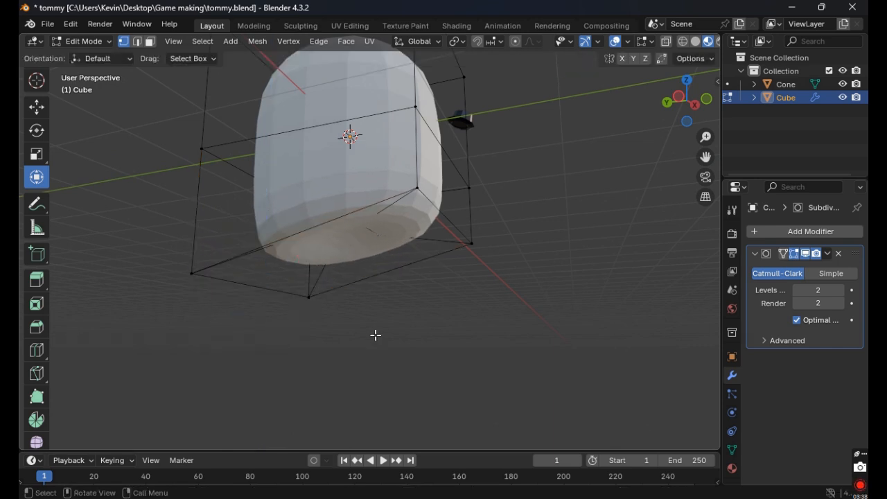
Try to extrude the small inset face straight down by about 1 m along Z, and undo the lowering of the +Y edge.
middle_drag(374, 335, 334, 213)
click(334, 213)
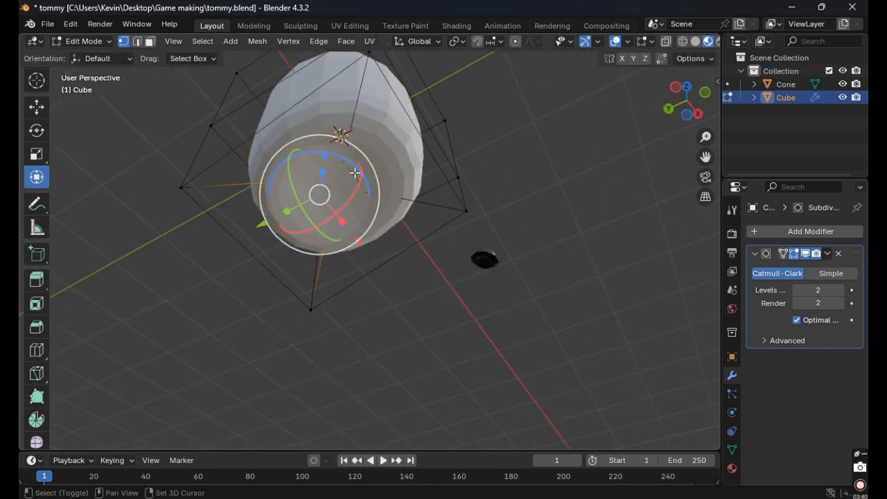
middle_drag(371, 189, 451, 255)
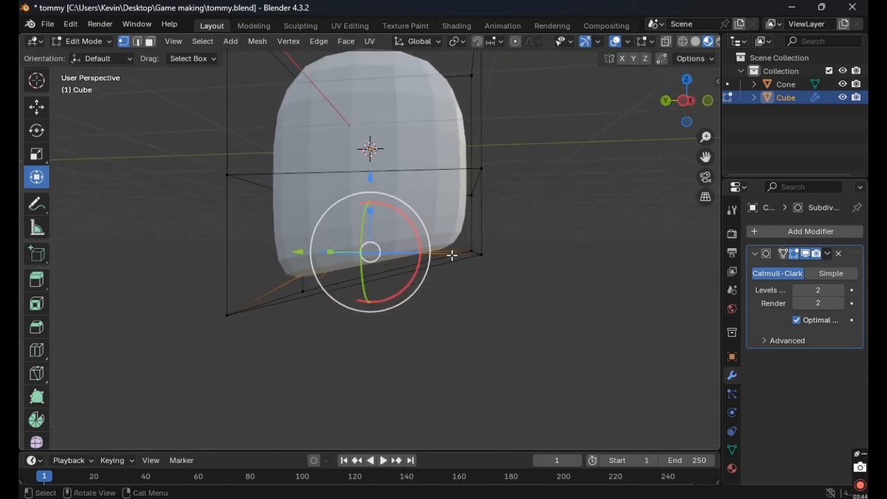
key(e)
key(z)
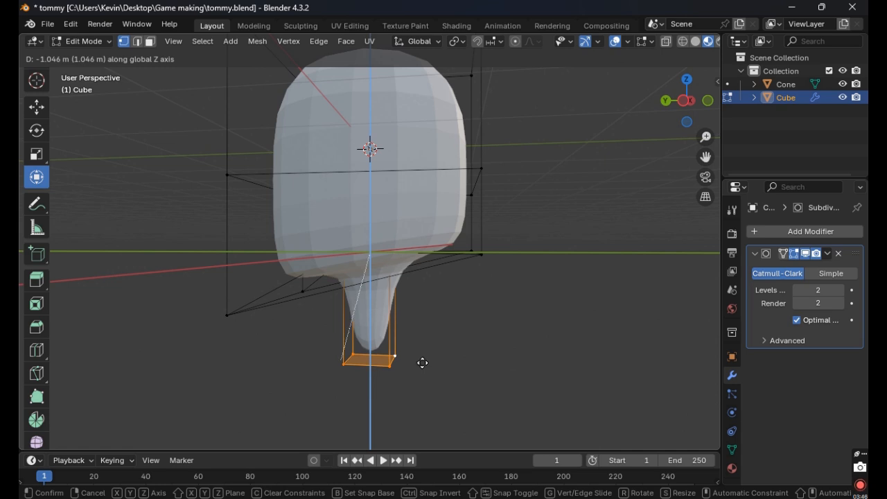
key(ctrl)
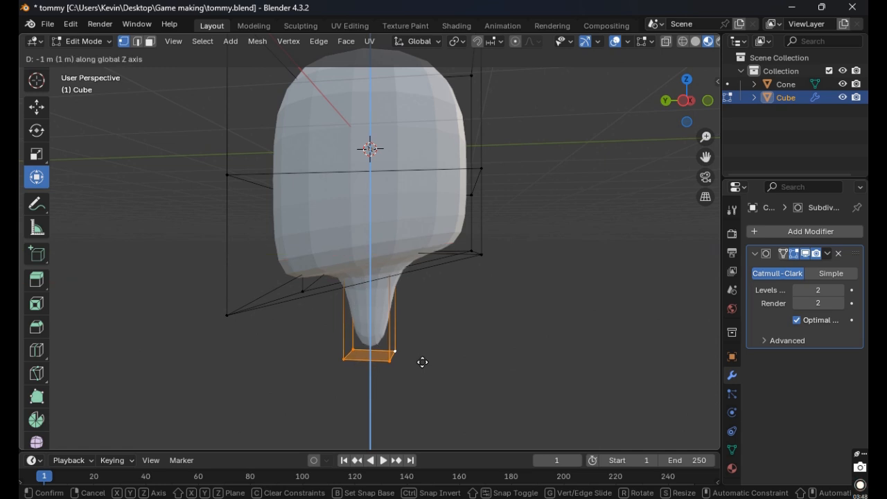
key(Escape)
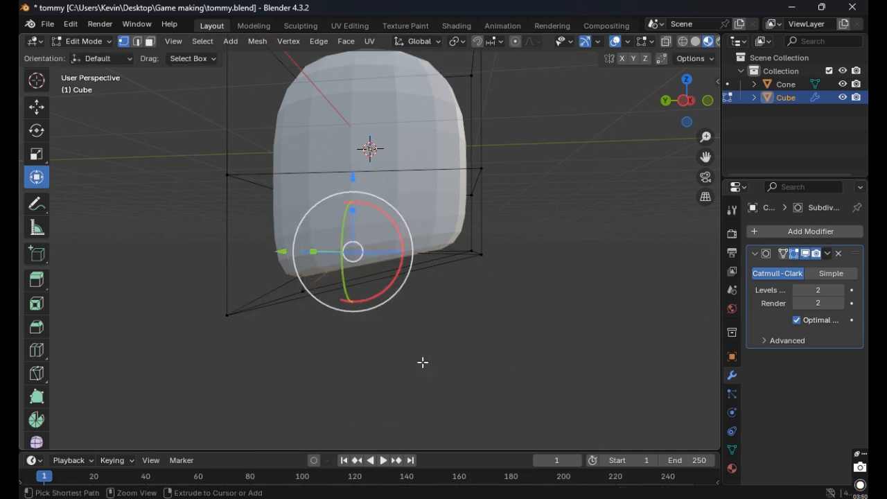
key(ctrl+z)
Select the four vertices of the small inset face, scale it uniformly by about 1.792 and deselect it.
middle_drag(409, 333, 341, 162)
shift+click(333, 152)
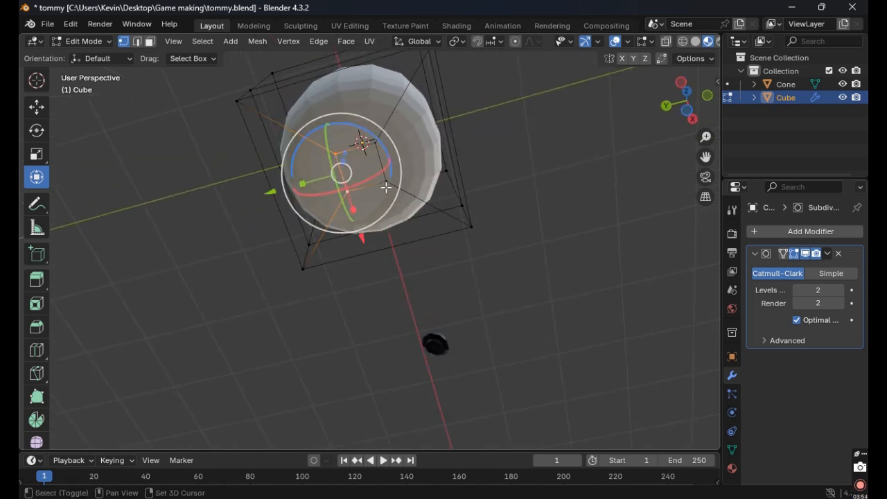
middle_drag(374, 143, 407, 222)
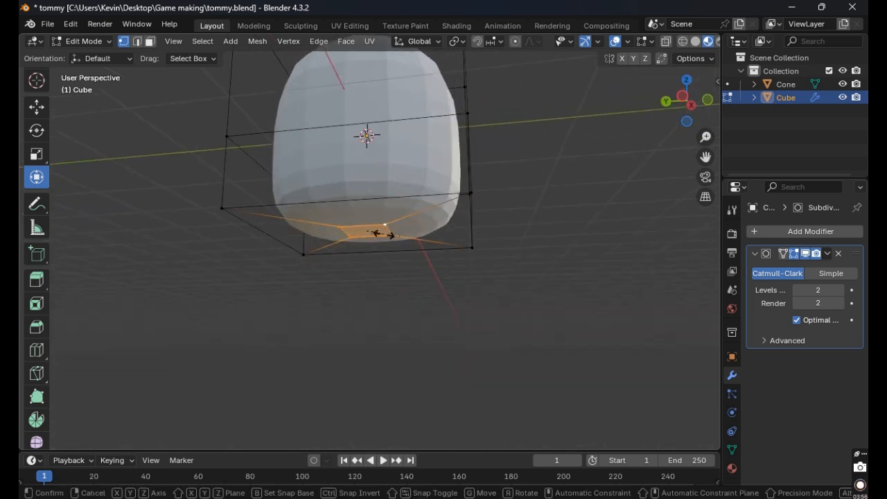
key(s)
click(400, 228)
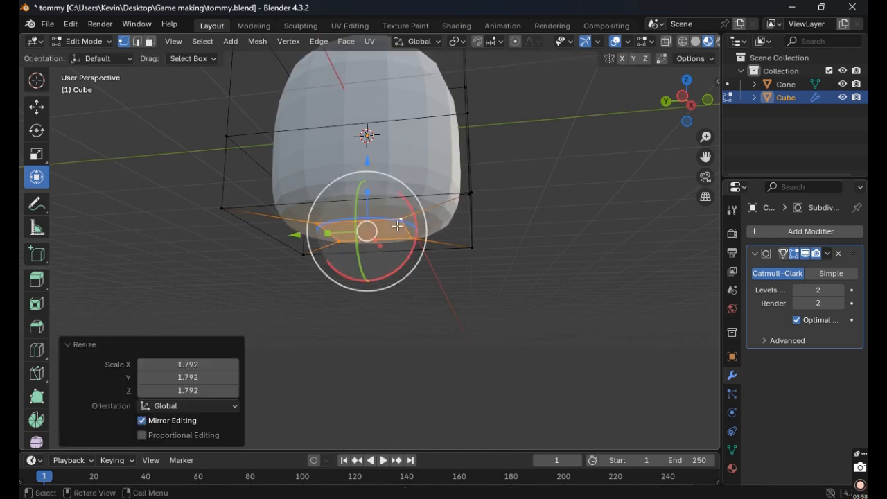
click(416, 303)
Lower the cube's two bottom corner vertices on the +Y side by about 0.55 m along Z, and deselect them.
middle_drag(415, 303, 464, 298)
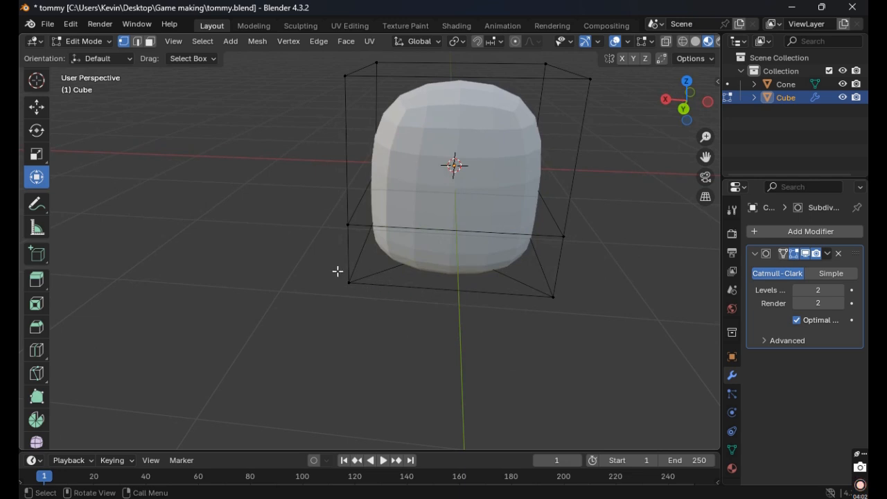
drag(338, 271, 586, 321)
middle_drag(586, 320, 439, 247)
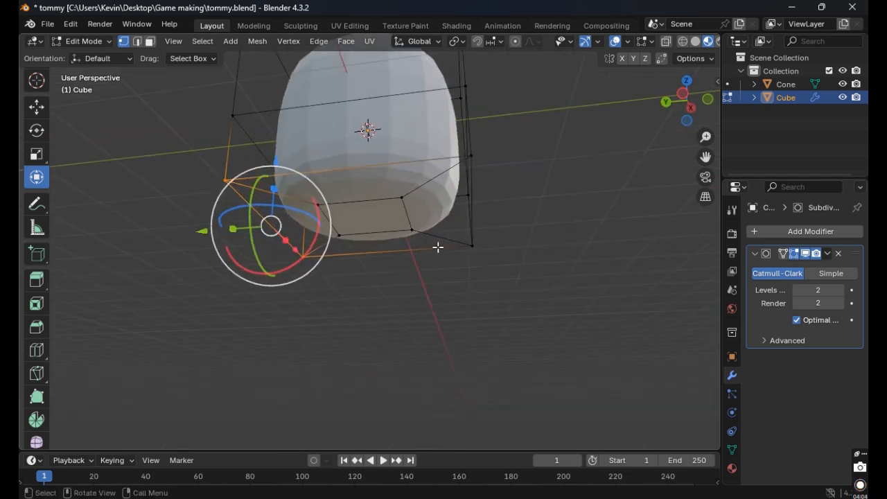
drag(276, 163, 277, 216)
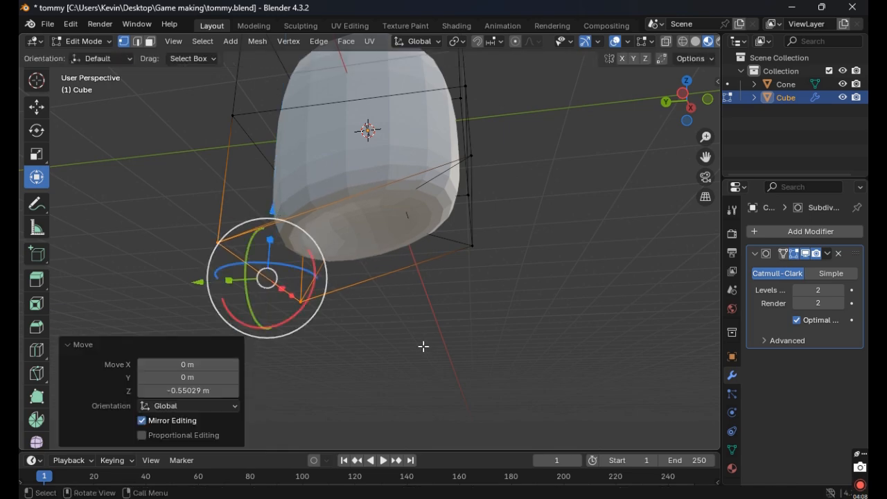
click(424, 348)
Select the four vertices of the inset bottom face and scale it uniformly by about 2.9.
middle_drag(499, 277, 359, 208)
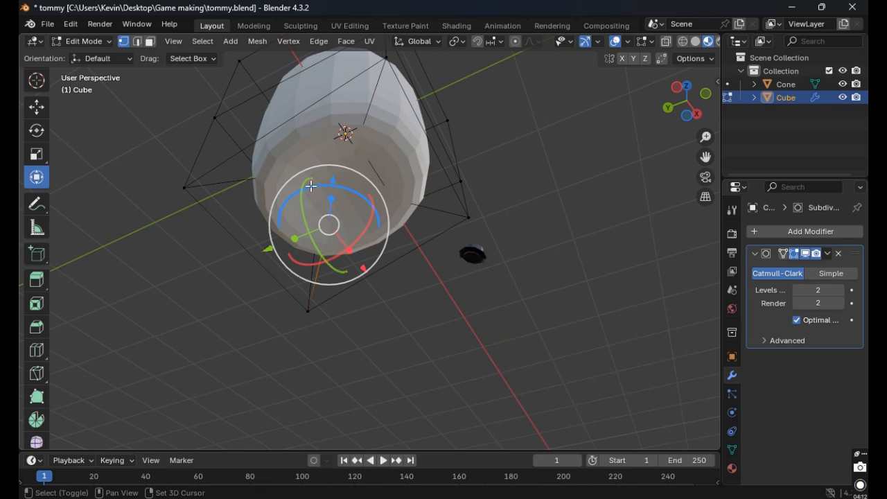
middle_drag(311, 187, 380, 238)
key(s)
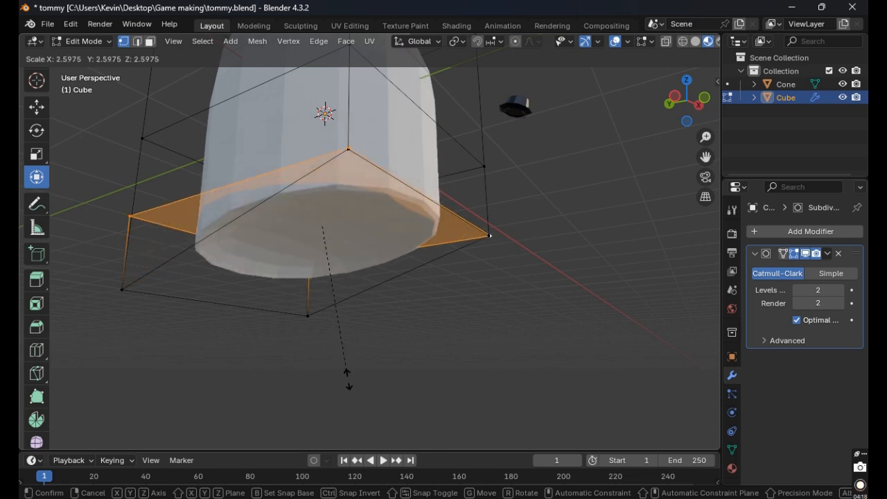
click(351, 393)
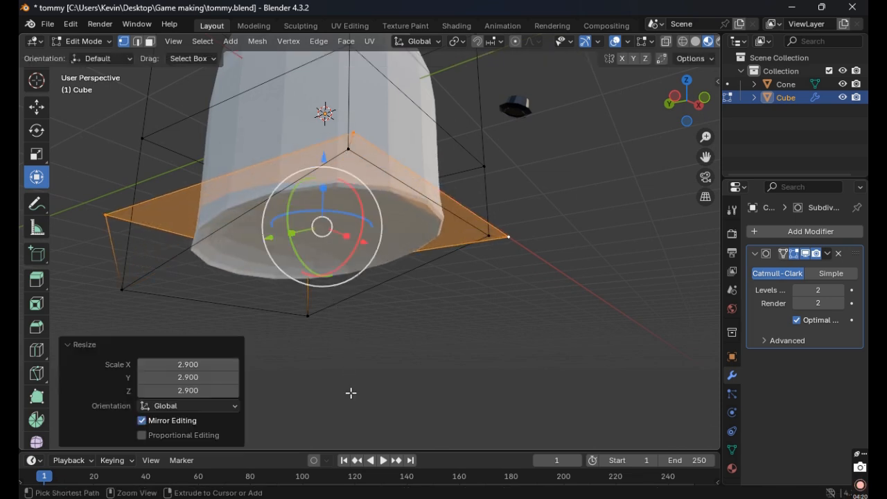
Undo the scaling of the inset bottom face, try to extrude the face along the global Y axis, and undo that too.
key(ctrl+z)
key(g)
key(z)
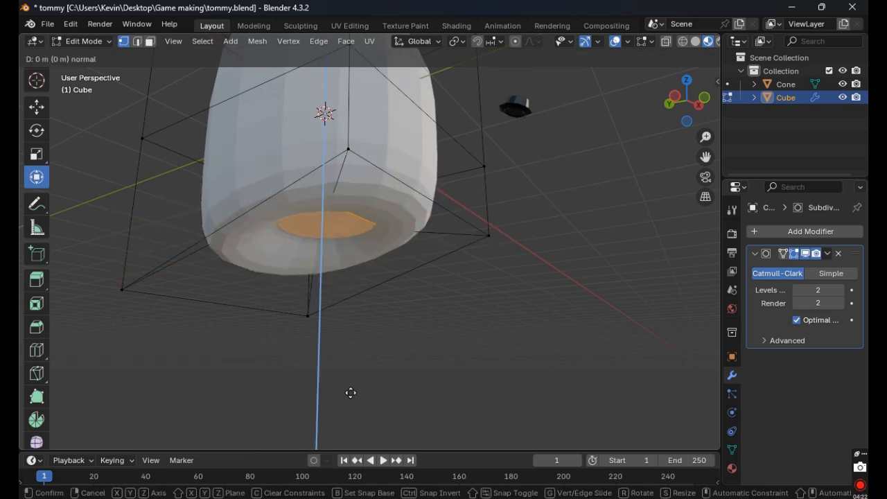
key(shift+z)
key(y)
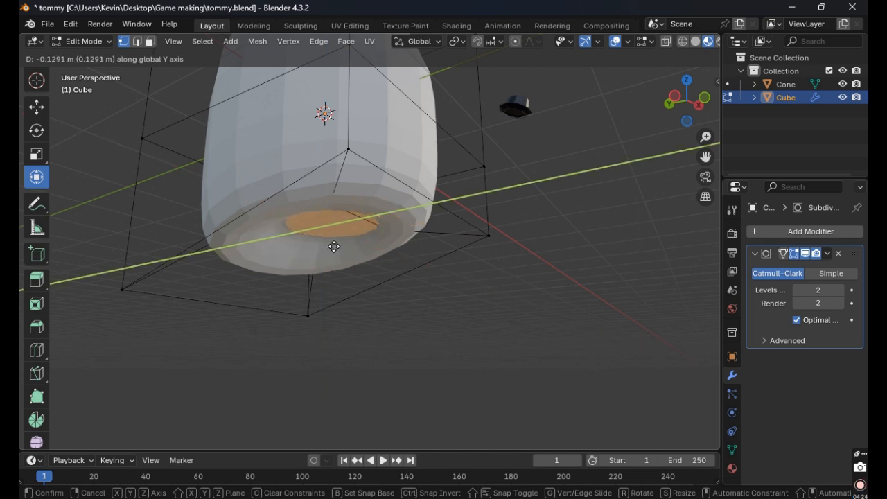
click(337, 242)
key(ctrl+z)
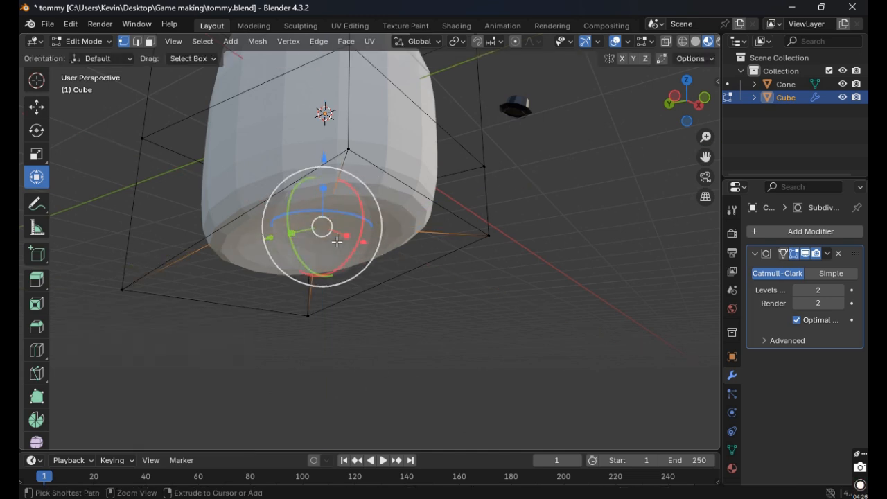
Reselect the four vertices of the inset bottom face and try to scale them uniformly.
middle_drag(350, 232, 383, 241)
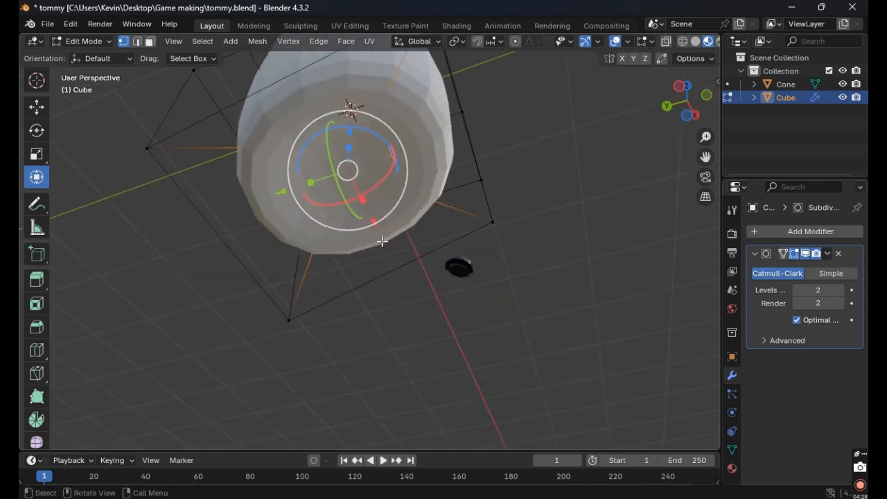
shift+click(408, 172)
shift+click(369, 123)
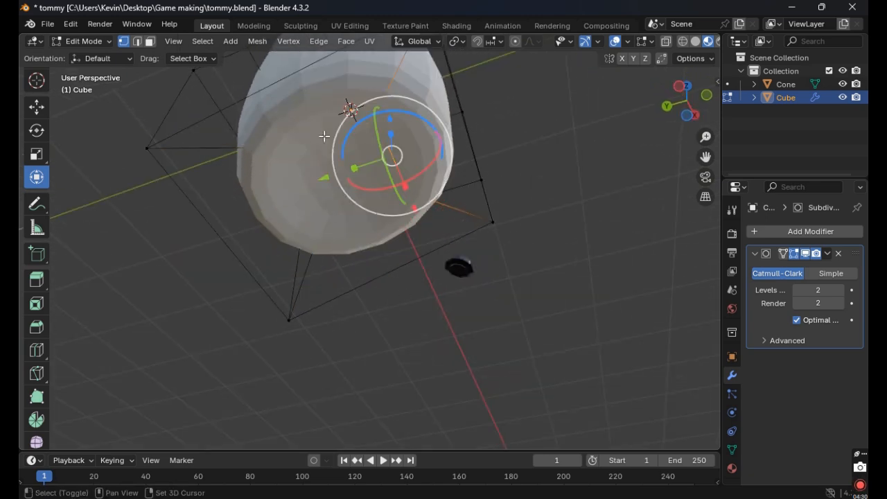
shift+click(307, 159)
shift+click(323, 215)
middle_drag(353, 220, 410, 322)
middle_drag(405, 282, 414, 256)
scroll(416, 267, down, 4)
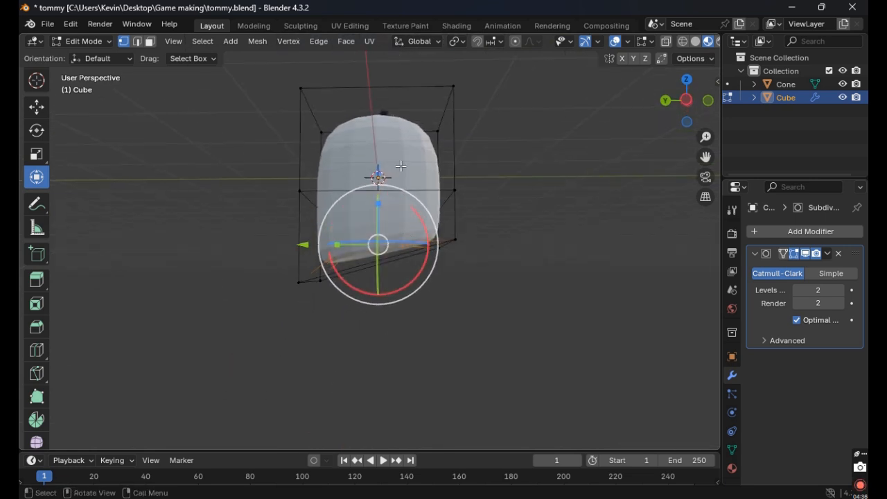
key(s)
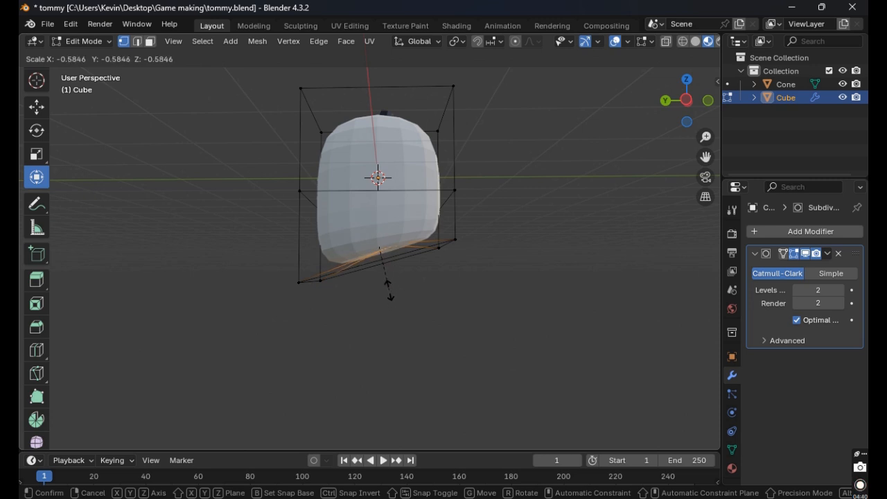
click(389, 288)
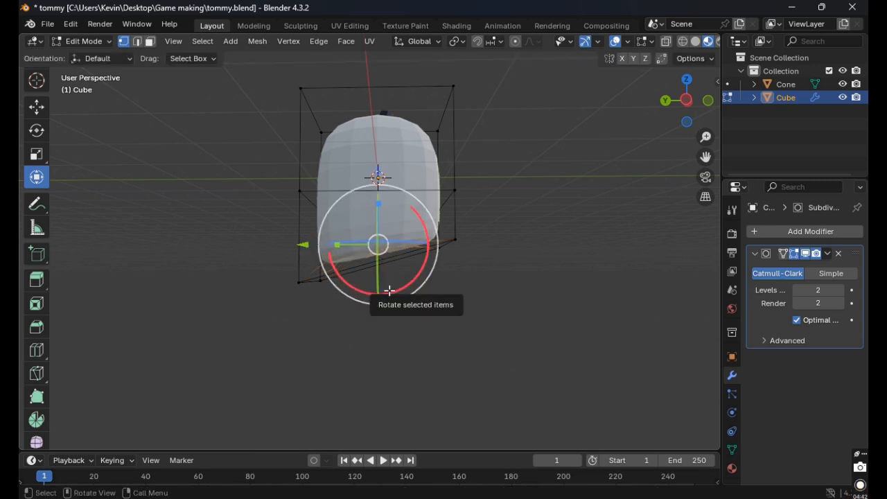
Try to extrude the inset bottom face down by about 1.53 m and again by about 1.1 m, and undo both extrusions.
key(e)
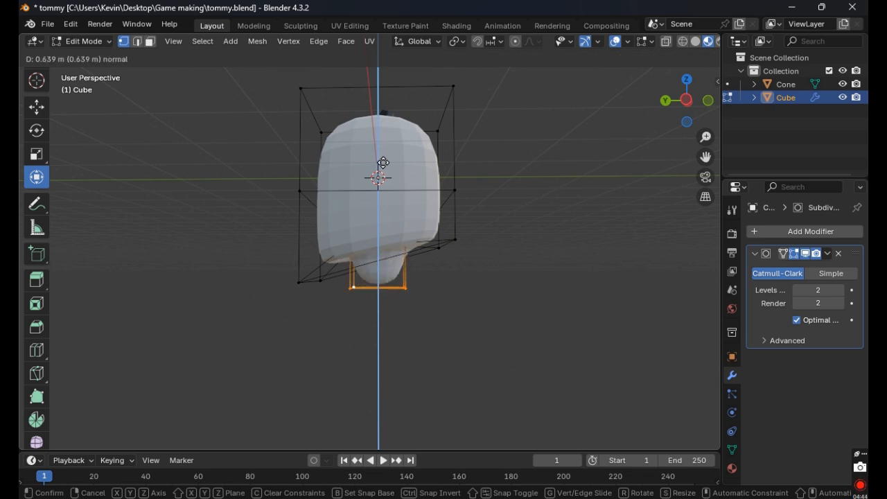
click(387, 222)
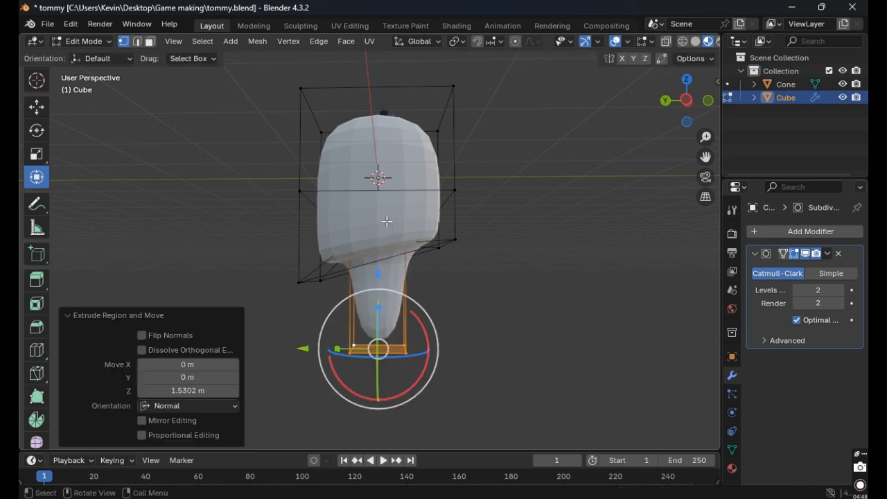
scroll(389, 271, down, 2)
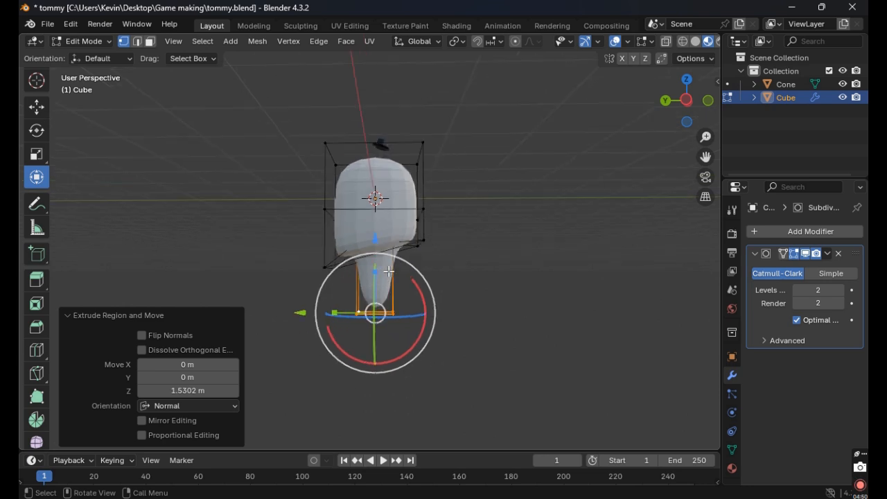
key(e)
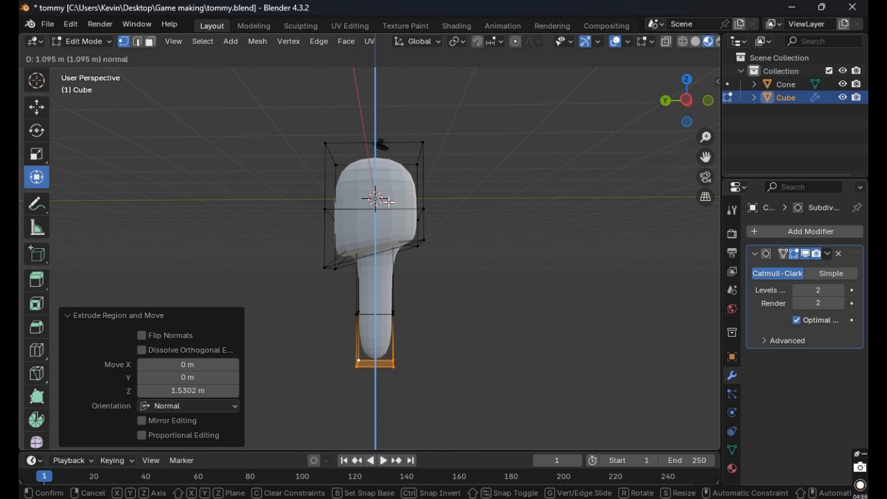
click(389, 202)
key(ctrl+z)
key(ctrl+z)
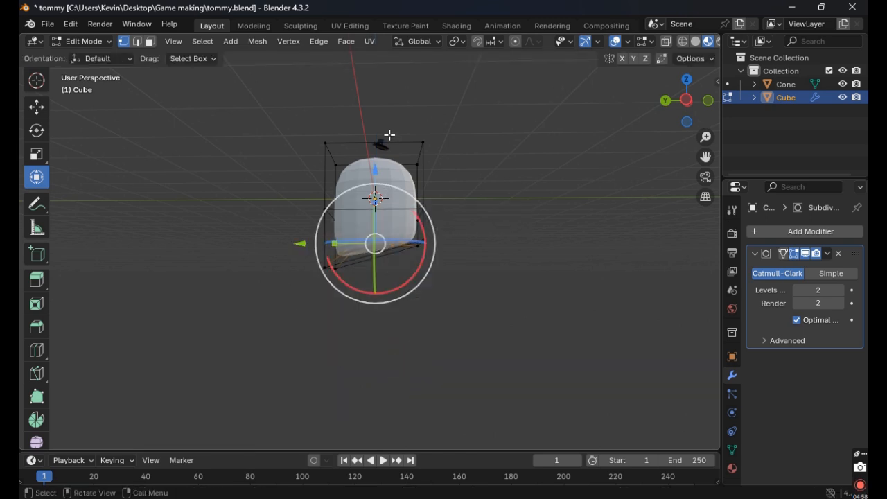
Extrude the inset bottom face down by about 1.41 m and again by about 1.27 m to form the neck, and deselect it.
key(e)
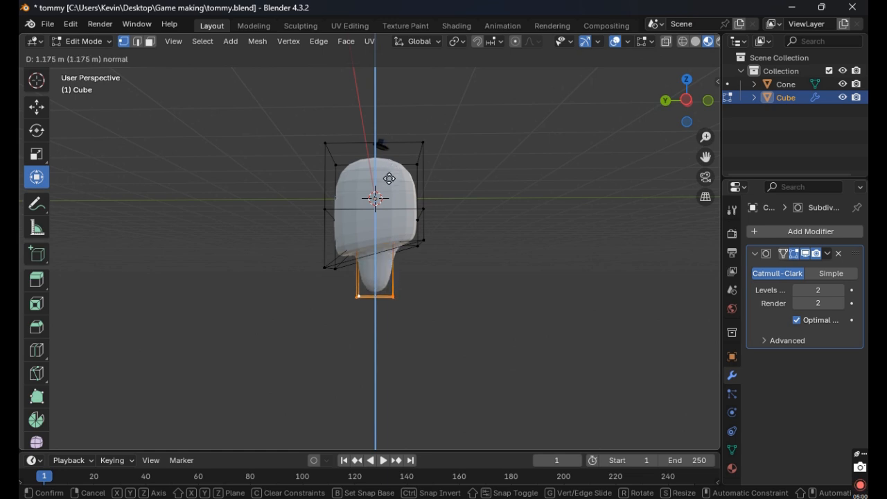
click(389, 189)
key(e)
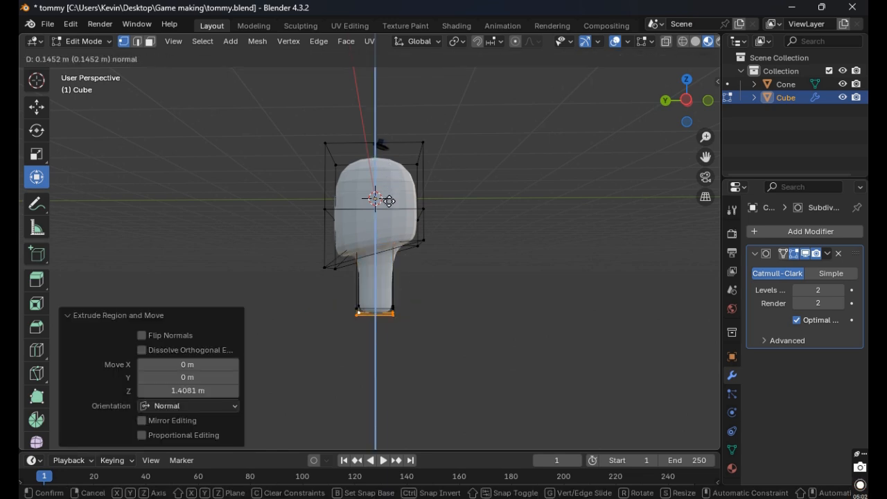
click(390, 247)
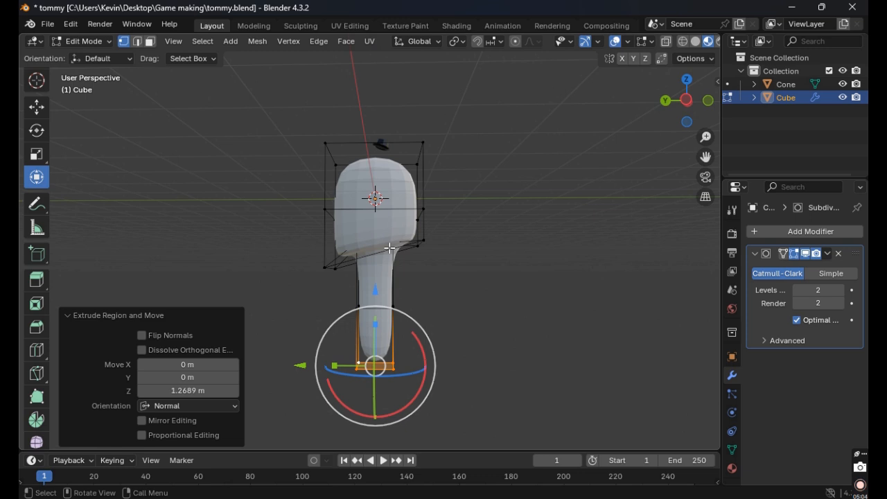
click(451, 266)
Select the four vertices of the lower neck segment's side face on the -X side and turn on X mirror editing.
middle_drag(451, 267, 535, 265)
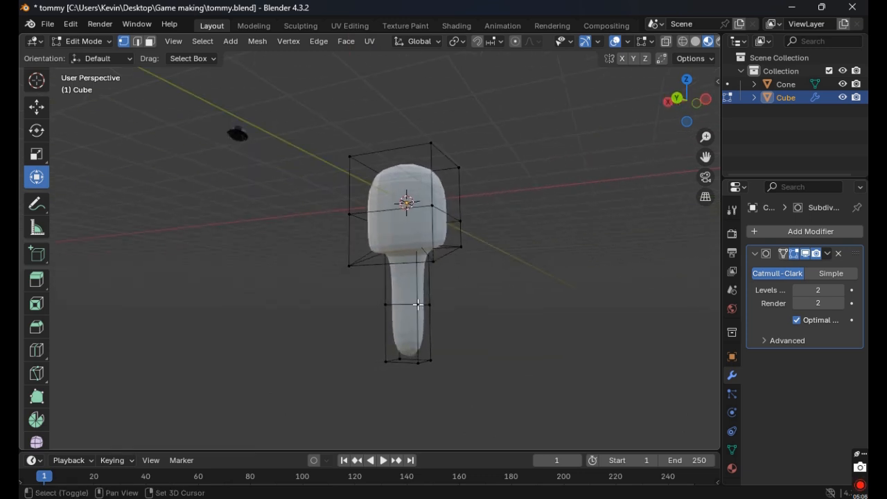
shift+click(418, 305)
shift+click(425, 360)
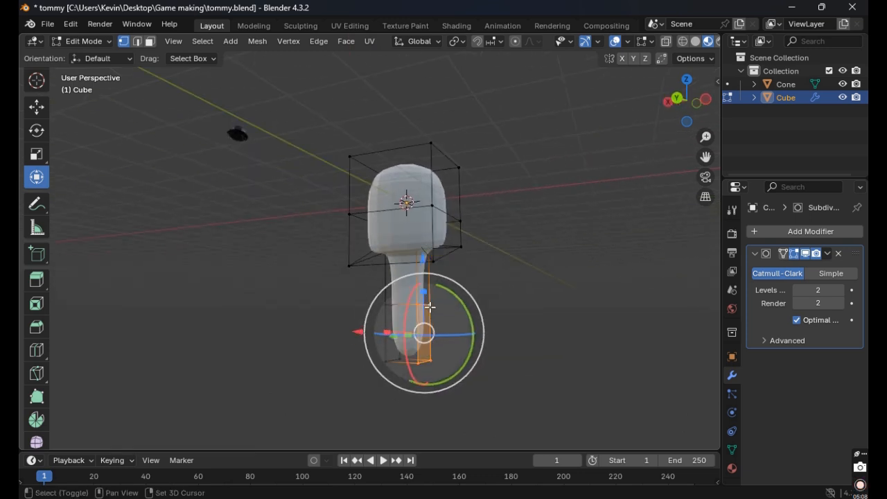
middle_drag(430, 307, 483, 295)
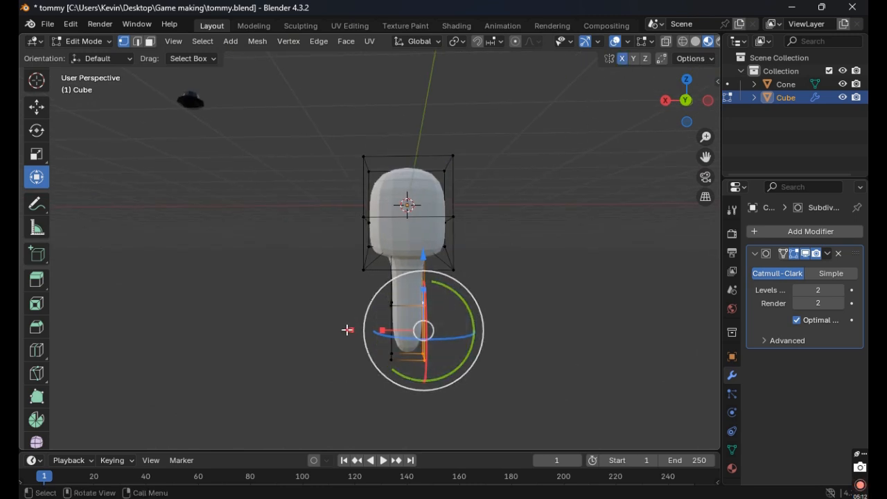
Try to move the selected neck side face about 0.11 m along X and to extrude it outward, undoing both changes.
mouse_move(349, 330)
mouse_down()
mouse_move(375, 329)
mouse_move(347, 326)
mouse_up()
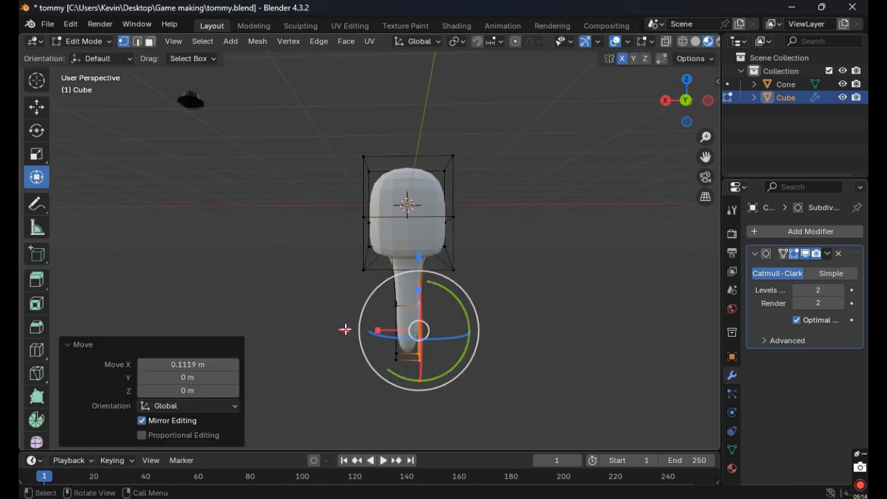
key(ctrl+z)
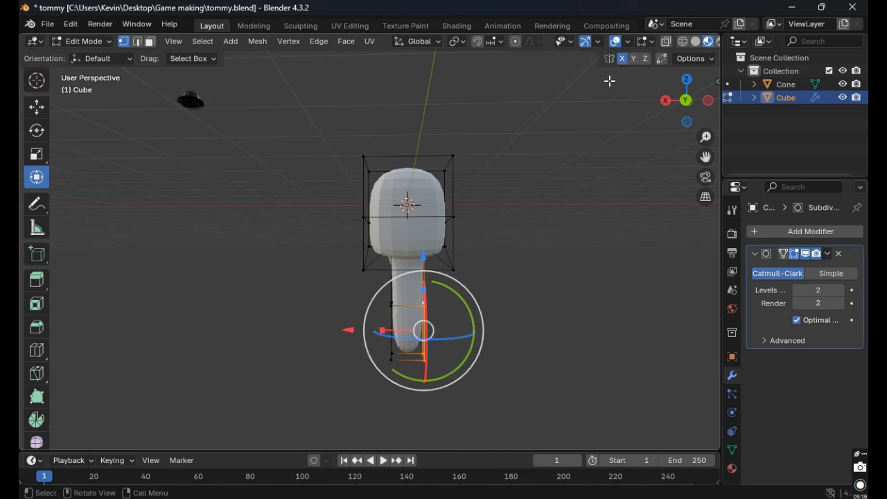
key(e)
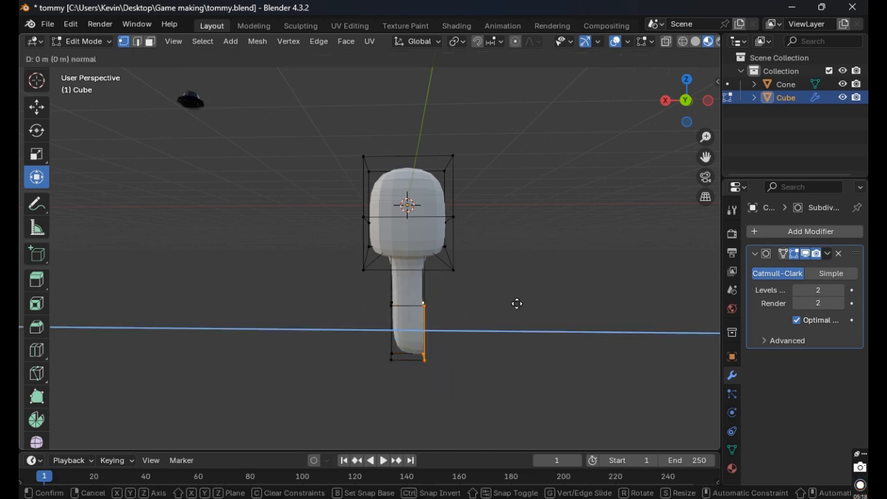
click(606, 297)
key(ctrl+z)
Deselect the neck's side face and return the cube to Object Mode.
middle_drag(504, 313, 562, 321)
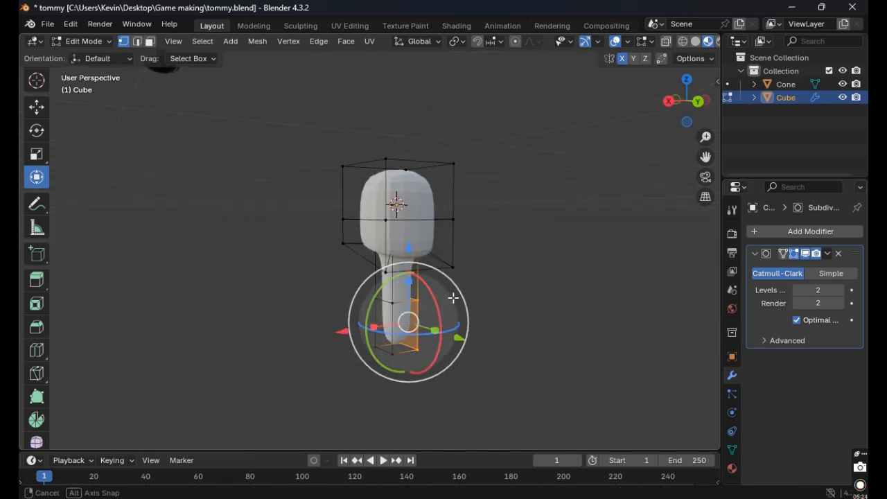
middle_drag(453, 298, 468, 335)
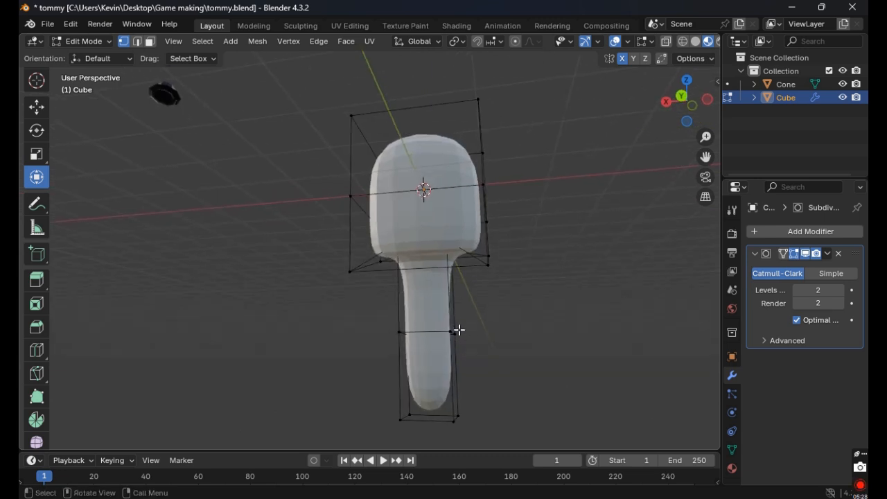
middle_drag(459, 330, 488, 352)
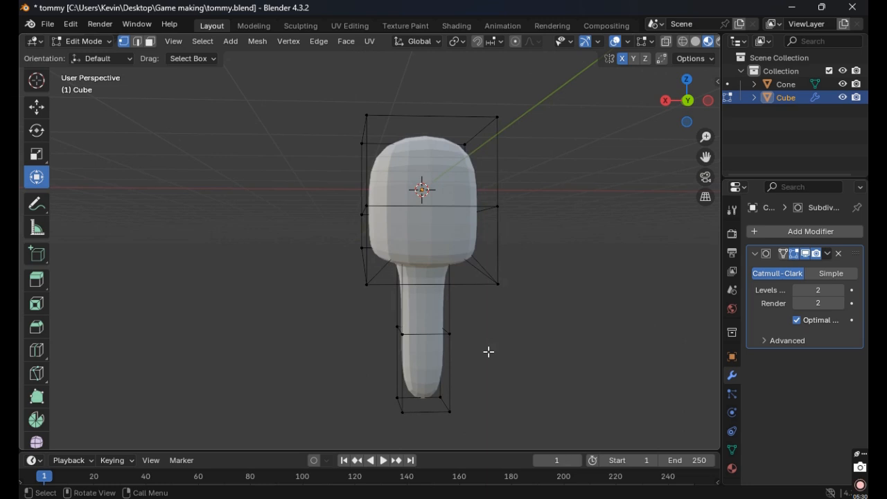
scroll(406, 257, down, 5)
middle_drag(406, 257, 256, 131)
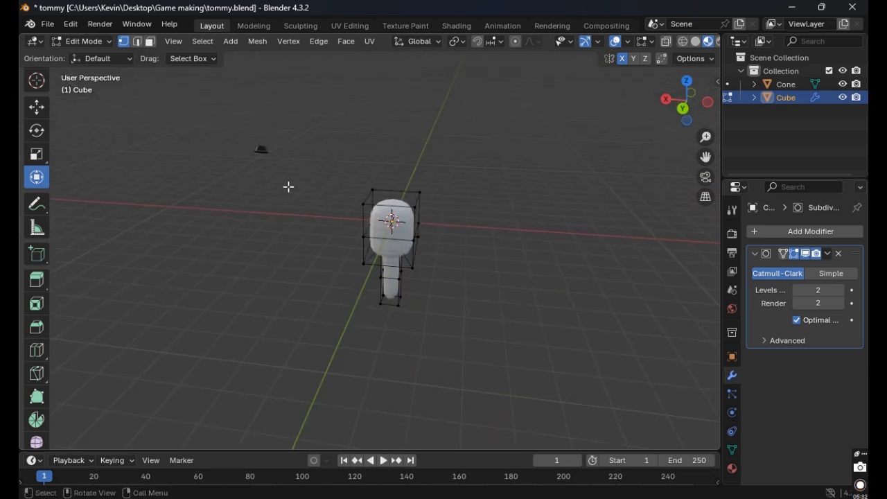
key(Tab)
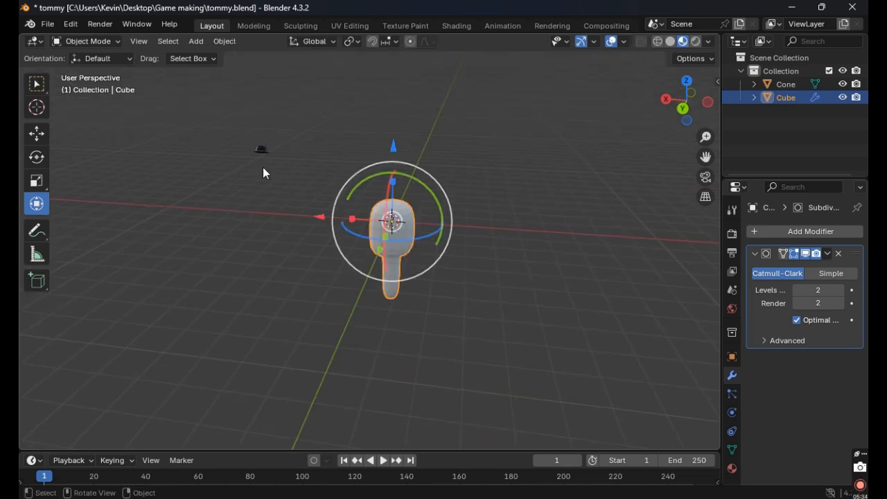
Select the hat-shaped cone, move it about 1.19 m along Y and closer to the head along X, and deselect it.
drag(252, 140, 273, 156)
middle_drag(267, 153, 242, 138)
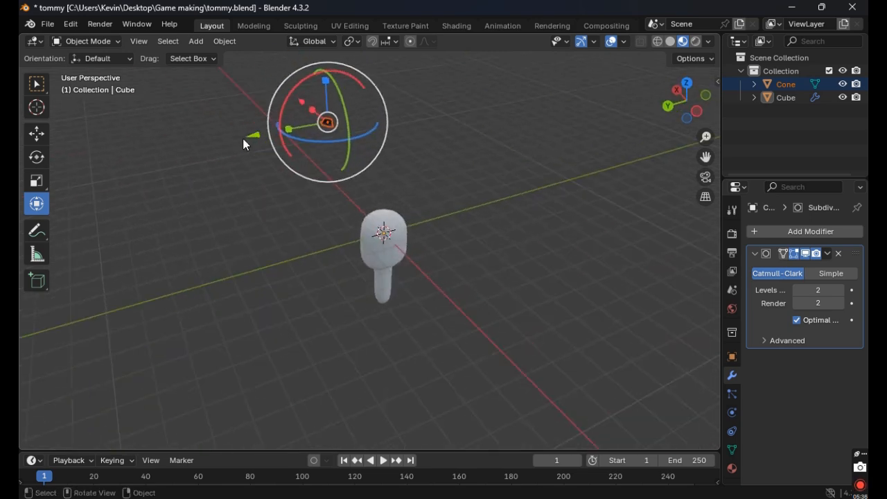
drag(251, 135, 227, 140)
middle_drag(287, 129, 436, 126)
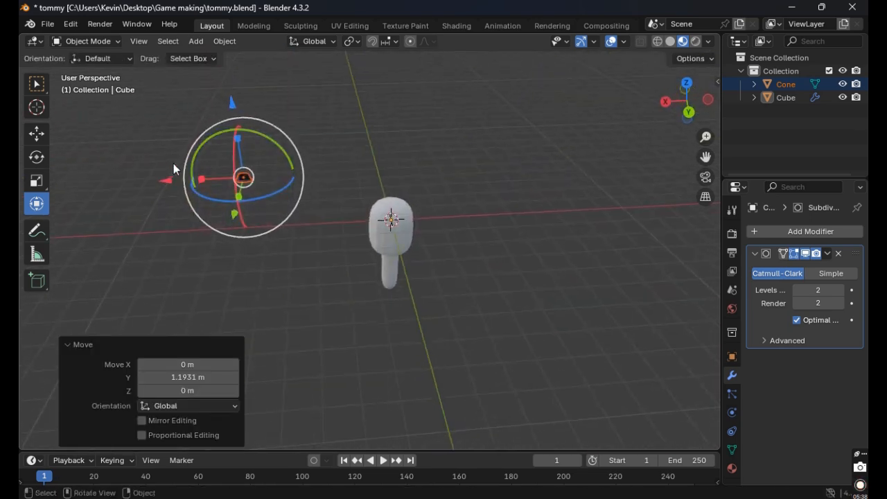
drag(173, 165, 193, 180)
drag(274, 178, 274, 178)
scroll(387, 172, up, 3)
middle_drag(468, 146, 537, 141)
click(391, 143)
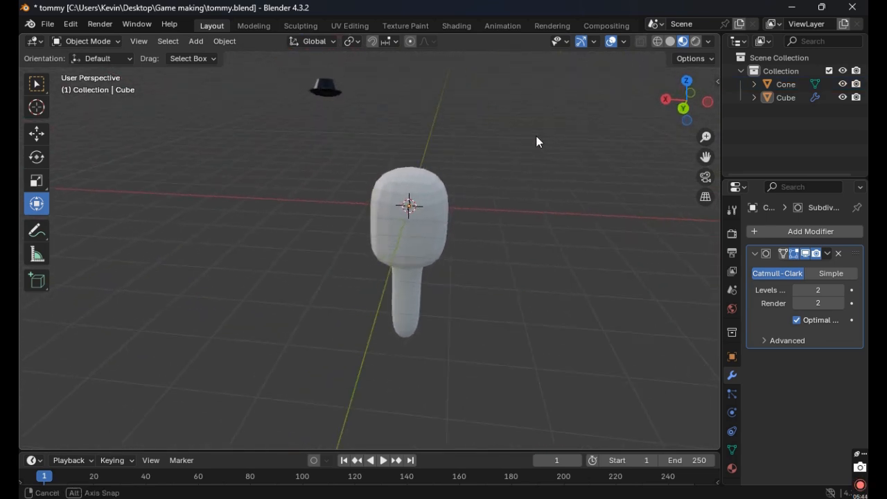
Select the hat-shaped cone again, scale it uniformly by about 1.051, and deselect it.
scroll(501, 272, up, 2)
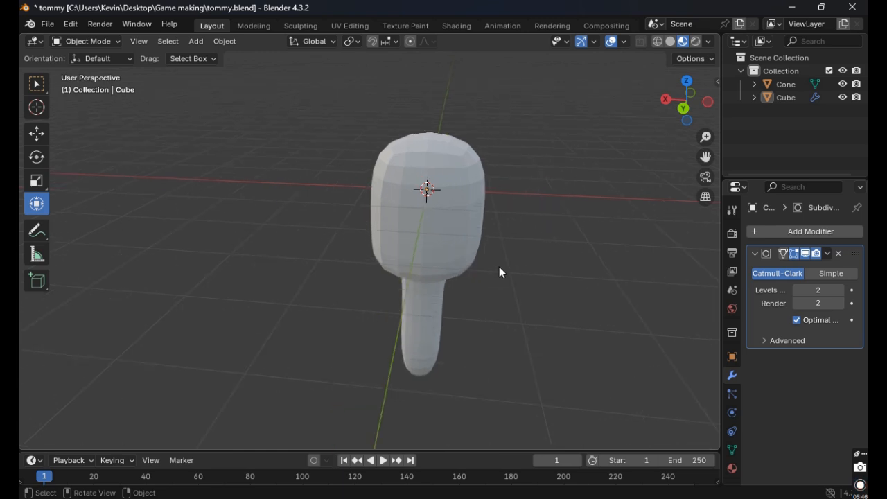
middle_drag(502, 271, 422, 292)
middle_drag(414, 350, 409, 242)
scroll(409, 241, down, 2)
drag(331, 128, 346, 142)
key(s)
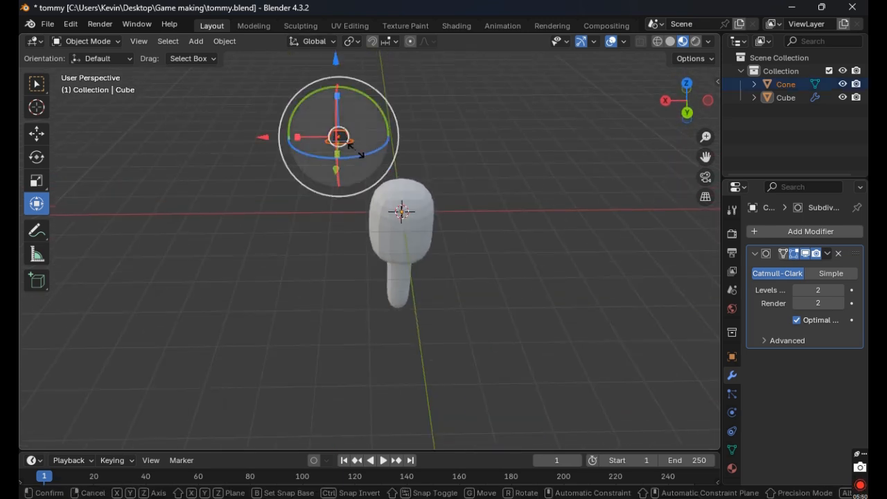
click(350, 154)
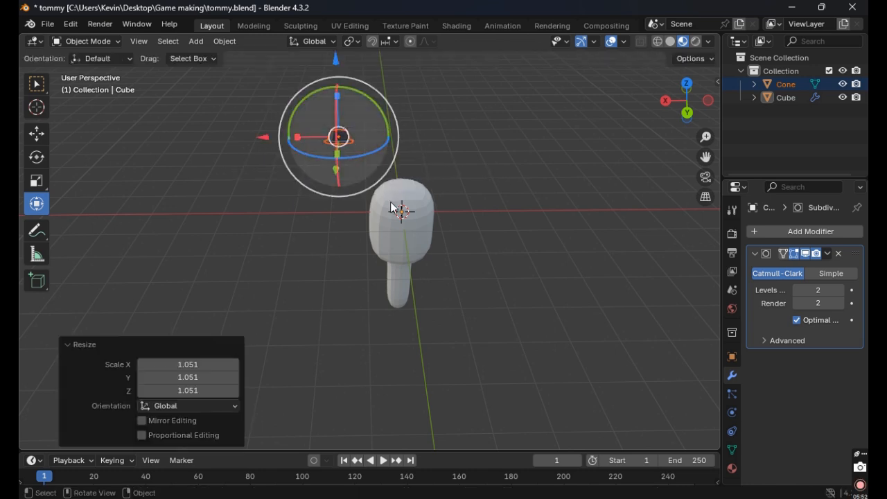
click(454, 248)
Add a 2 m cube mesh and move it about 3.03 m along X, clear of the head.
scroll(455, 248, up, 2)
middle_drag(464, 275, 432, 368)
middle_drag(453, 234, 454, 298)
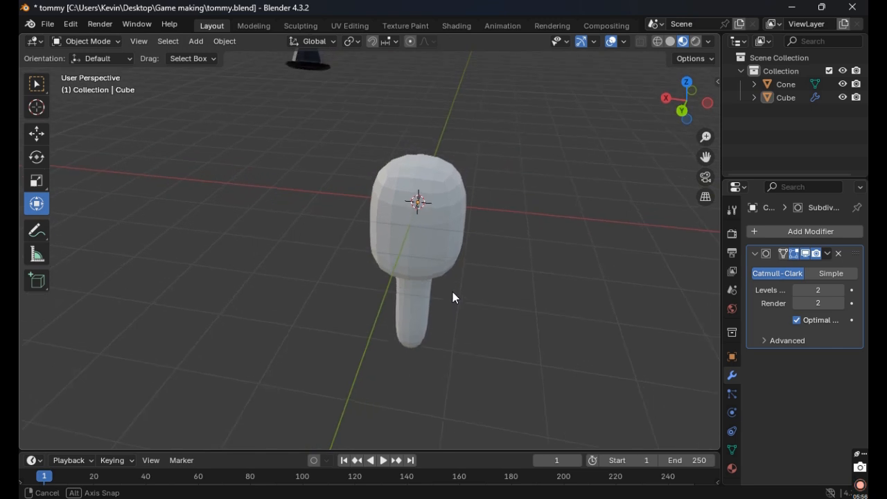
click(196, 41)
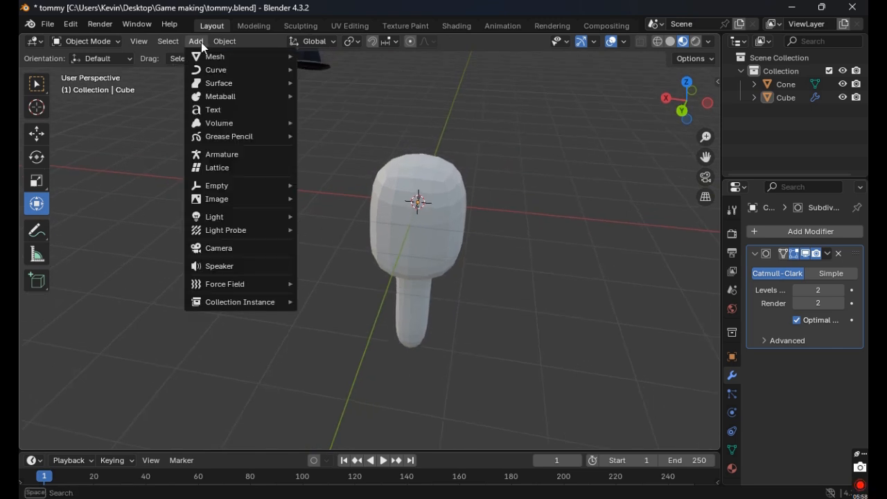
mouse_move(277, 56)
click(354, 68)
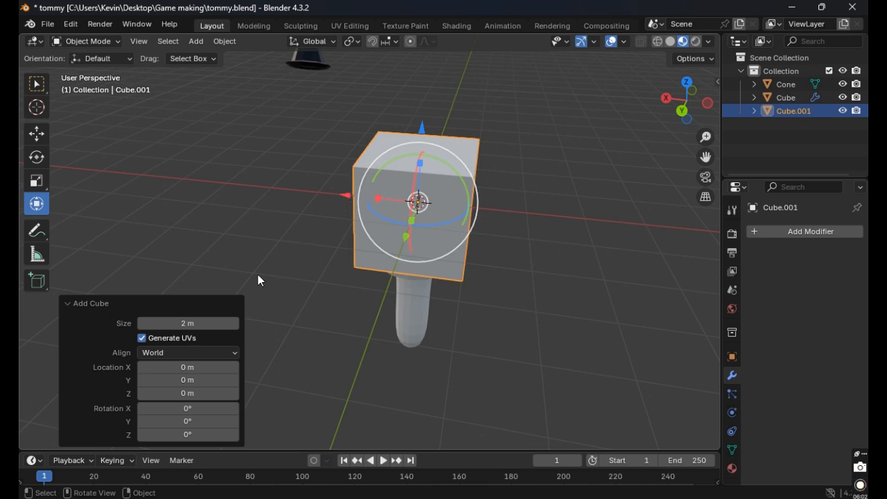
drag(339, 206, 220, 182)
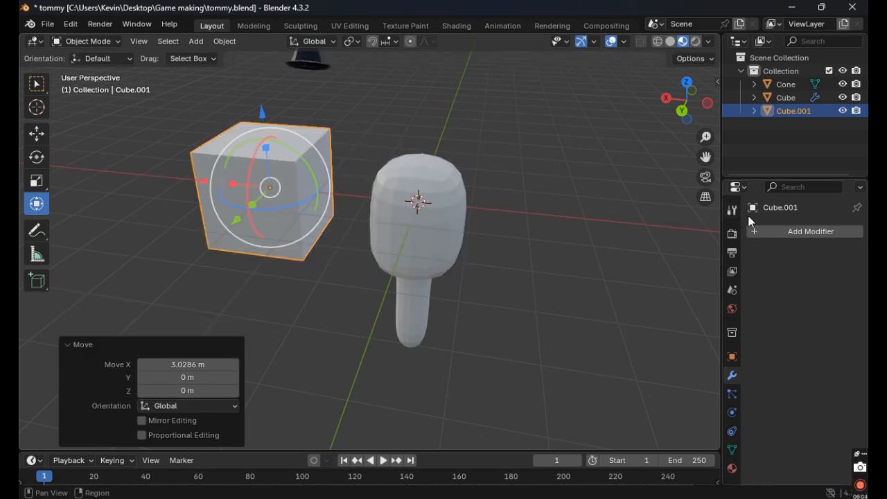
Scale the new cube uniformly to 0.18 and give it a Subdivision Surface modifier with viewport level 2.
key(s)
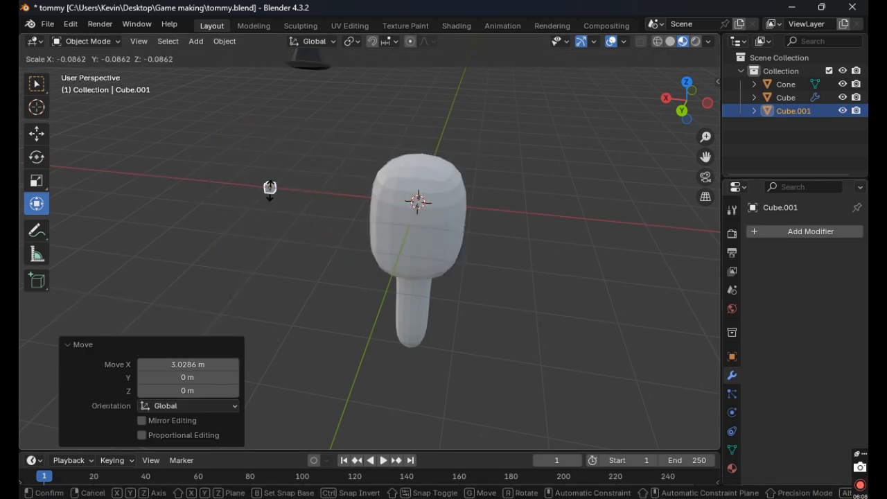
click(278, 187)
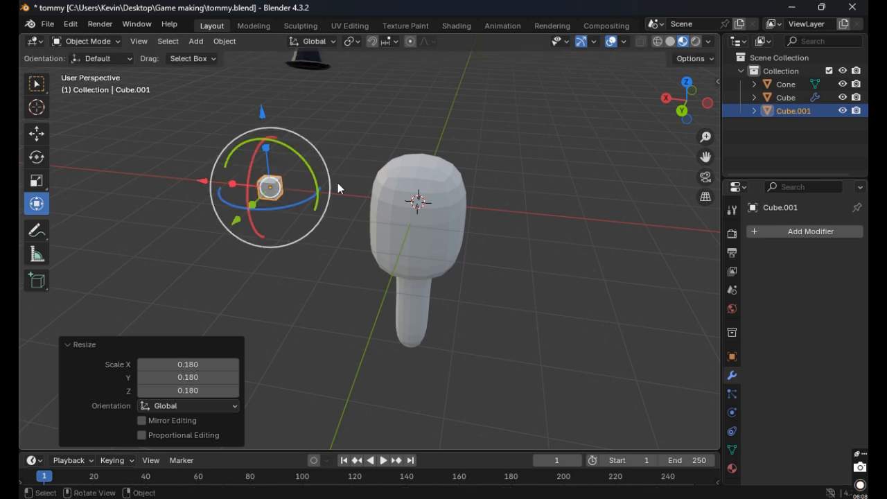
click(789, 231)
mouse_move(801, 230)
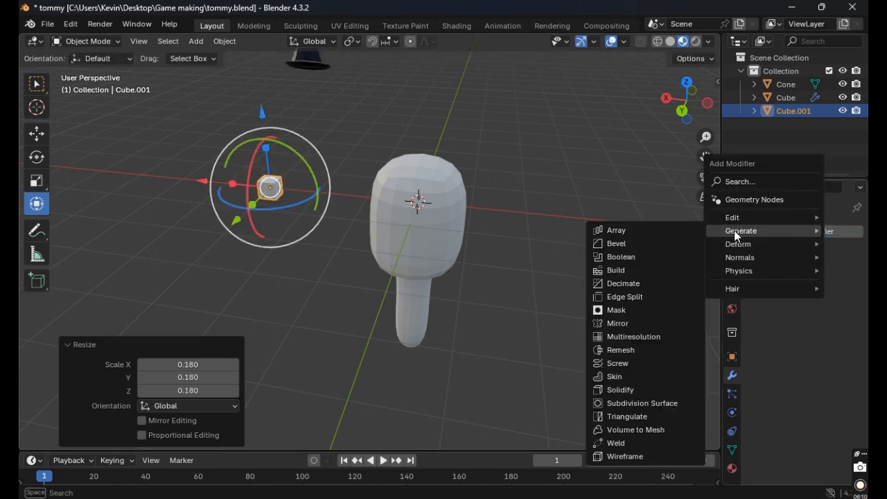
click(642, 403)
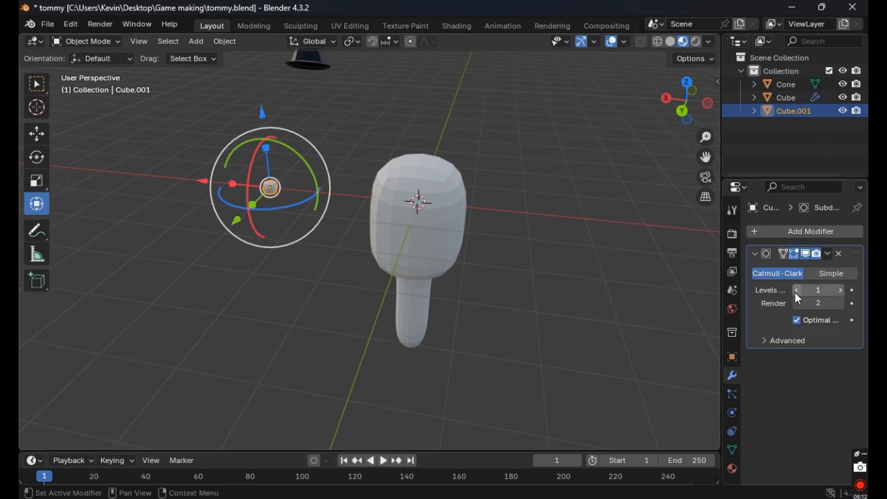
click(841, 290)
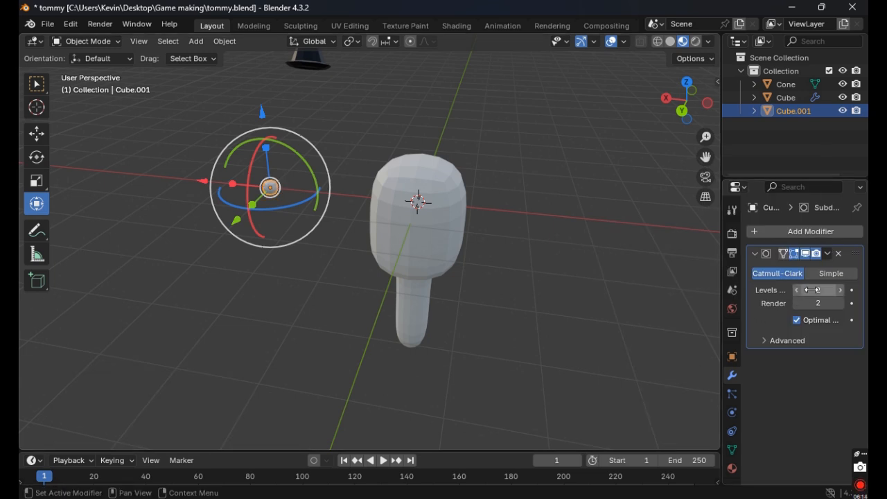
Move the small subdivided cube about -3.0 m along X into line with the head and raise it about 0.97 m along Z.
click(354, 100)
scroll(254, 160, up, 3)
click(196, 154)
scroll(314, 113, down, 3)
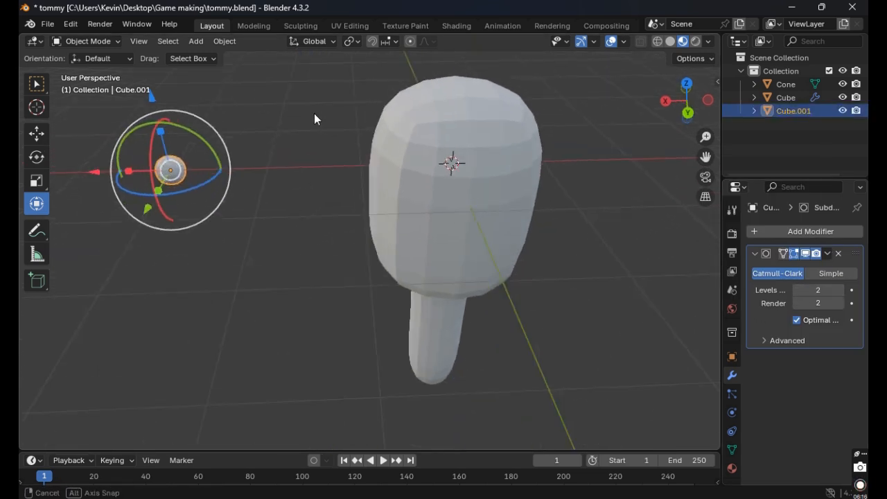
drag(185, 185, 357, 188)
middle_drag(486, 136, 311, 133)
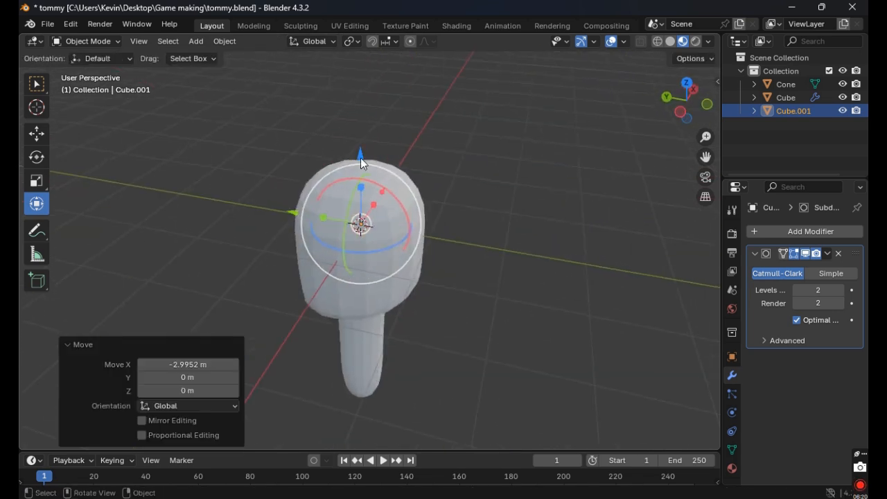
drag(361, 158, 364, 88)
middle_drag(416, 109, 521, 136)
scroll(541, 145, up, 3)
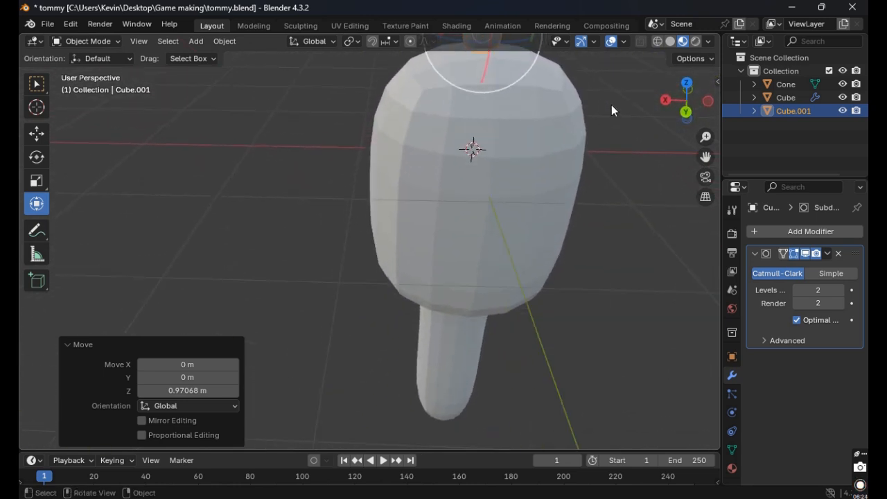
Widen the small subdivided cube along X and Y and scale it by about 1.653 along Z to form a flattened cap above the head.
middle_drag(612, 109, 595, 235)
drag(415, 200, 291, 193)
middle_drag(490, 160, 354, 162)
drag(263, 223, 149, 212)
middle_drag(149, 213, 343, 132)
drag(280, 129, 285, 106)
key(ctrl+z)
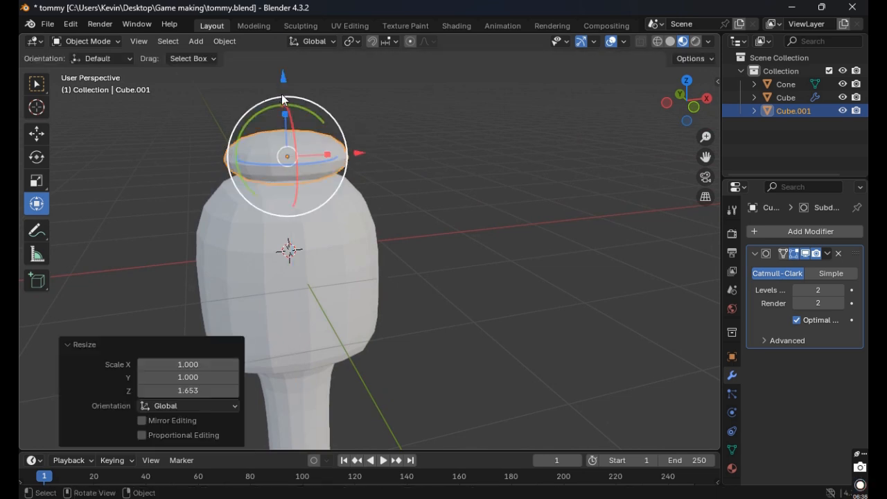
Lower the cap about 0.19 m along Z onto the head and make small adjustments to its fit.
middle_drag(285, 106, 307, 121)
drag(281, 78, 281, 94)
middle_drag(281, 94, 519, 95)
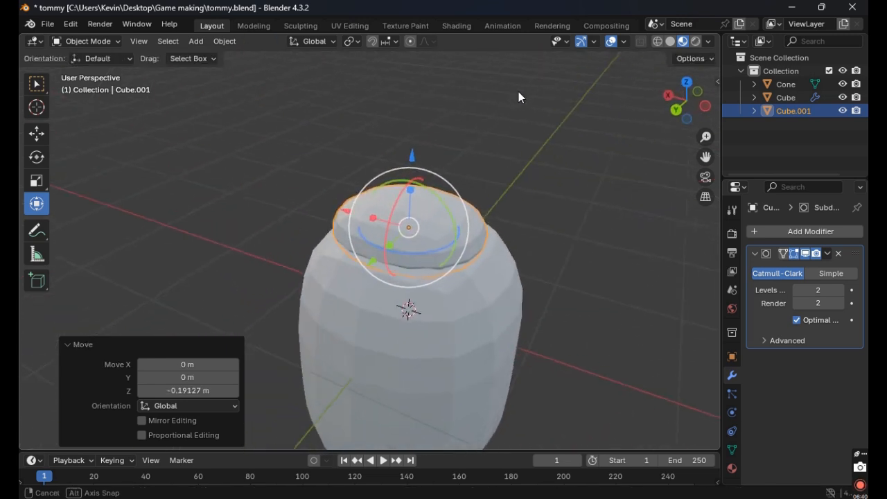
mouse_move(403, 242)
mouse_down()
mouse_move(388, 251)
mouse_move(397, 247)
mouse_up()
middle_drag(478, 204, 313, 174)
mouse_move(305, 154)
mouse_down()
mouse_move(280, 154)
mouse_move(315, 153)
mouse_up()
middle_drag(275, 143, 229, 117)
middle_drag(537, 129, 392, 155)
Put the cap into Edit Mode and select one of its lower corner vertices.
key(Tab)
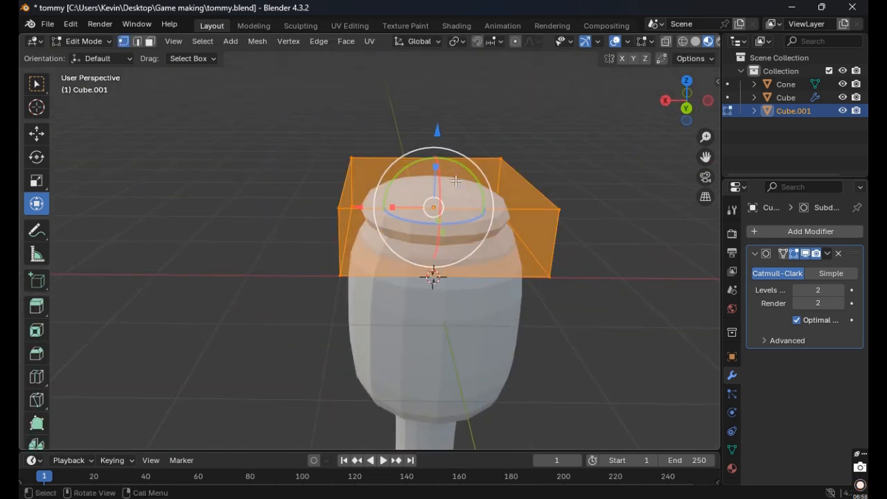
click(349, 159)
middle_drag(282, 173, 101, 266)
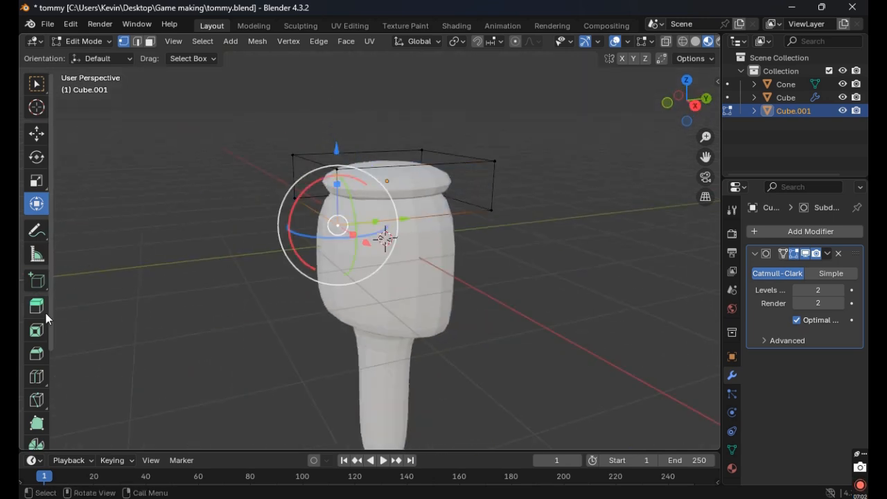
Try to pull two lower corner vertices of the cap down about 1 m with Poly Build, undoing the changes.
click(39, 419)
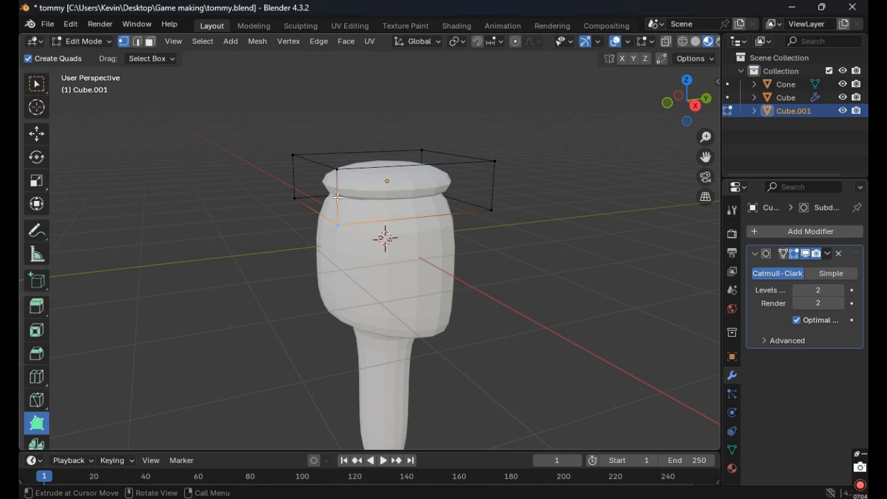
drag(340, 227, 343, 320)
middle_drag(340, 264, 310, 238)
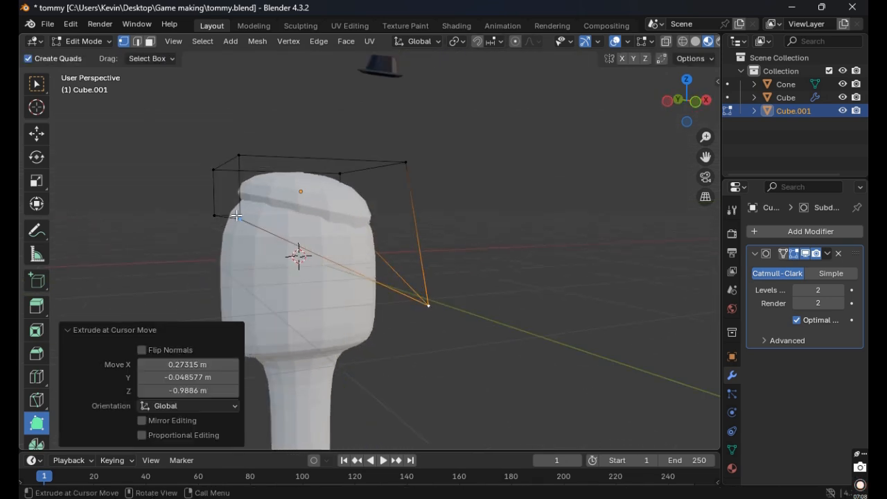
drag(237, 216, 221, 329)
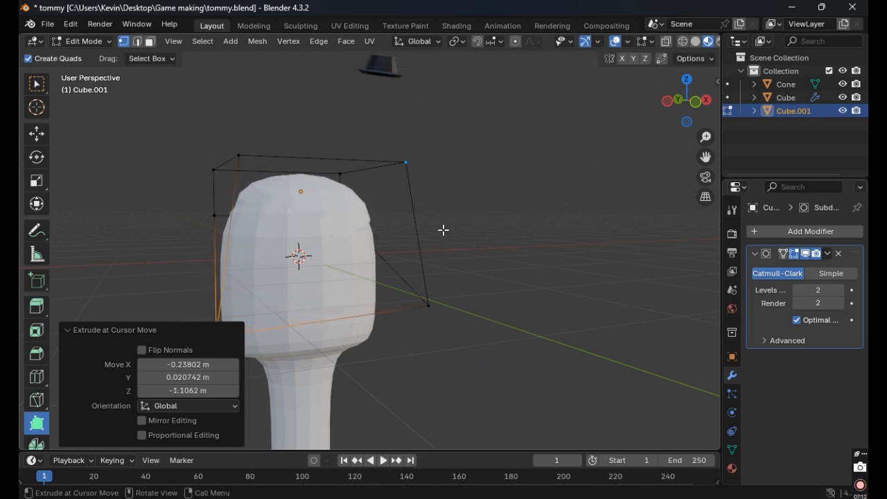
middle_drag(443, 230, 415, 220)
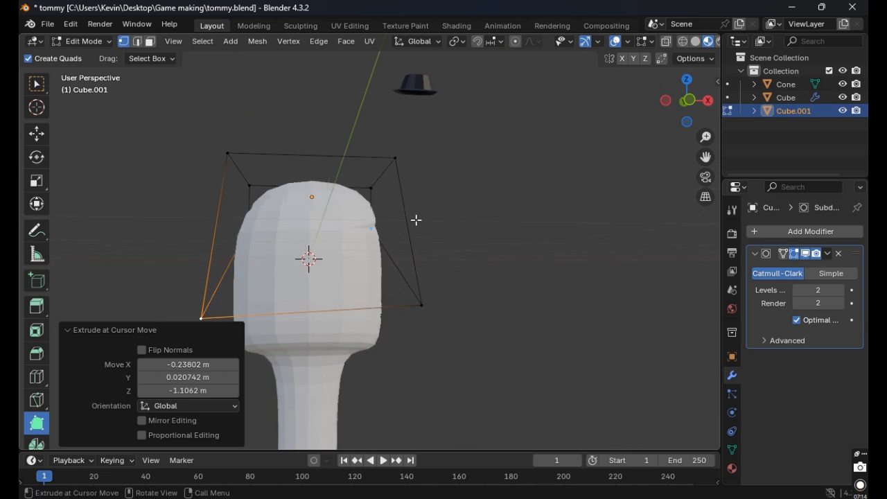
drag(211, 315, 161, 286)
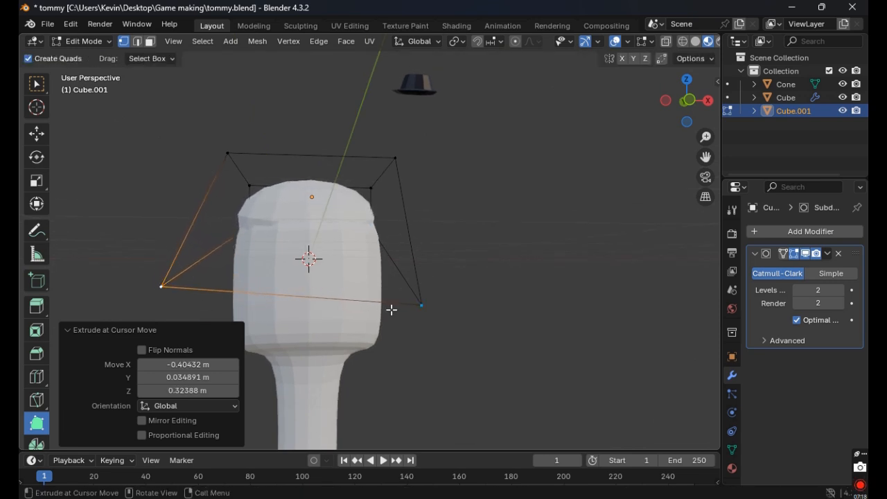
drag(421, 304, 414, 279)
middle_drag(462, 257, 316, 299)
drag(323, 296, 306, 297)
key(ctrl+z)
key(ctrl+z)
key(ctrl+z)
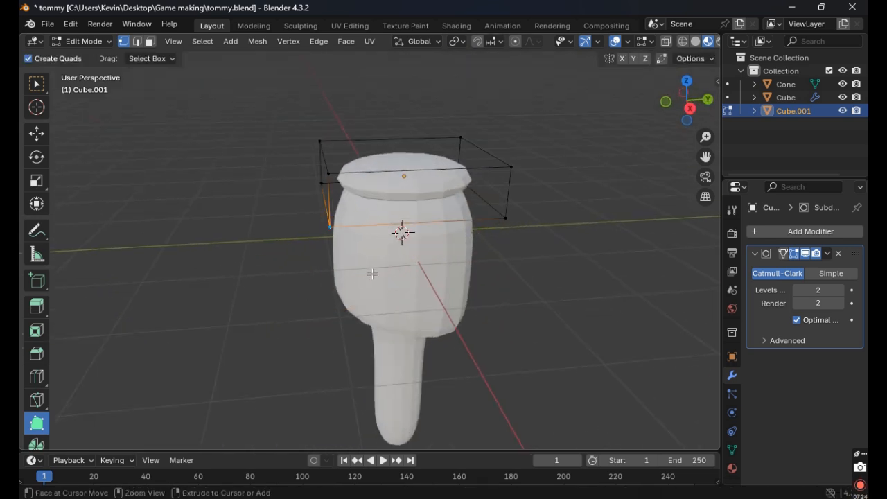
Transform the cap's lower edge on the -Y side, moving it about -0.10 m along Y and down along Z, and deselect it.
middle_drag(373, 272, 491, 252)
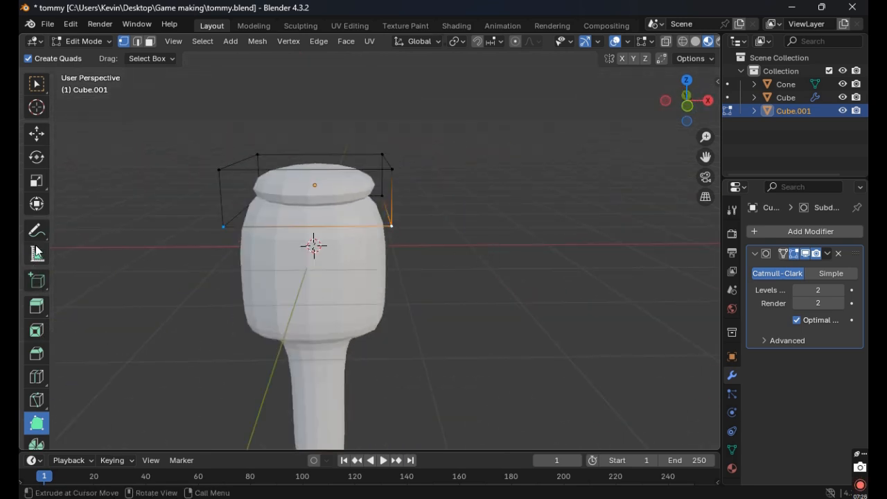
click(37, 204)
middle_drag(278, 228, 239, 249)
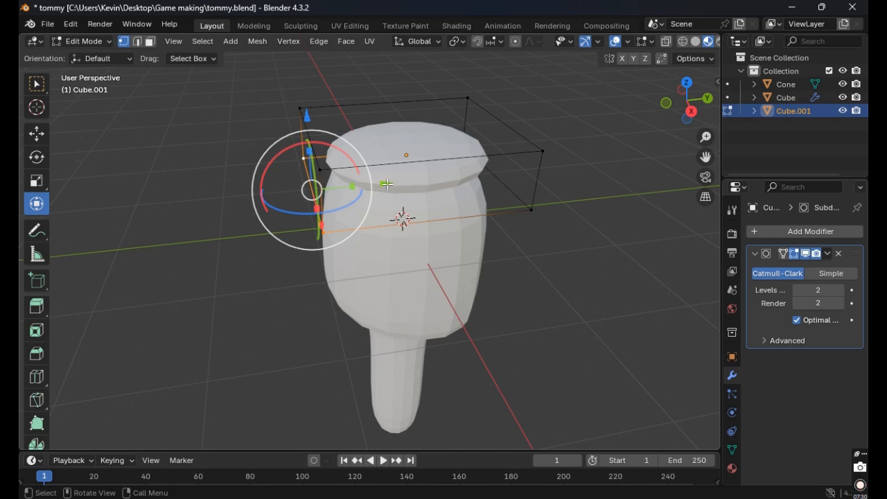
drag(388, 184, 375, 185)
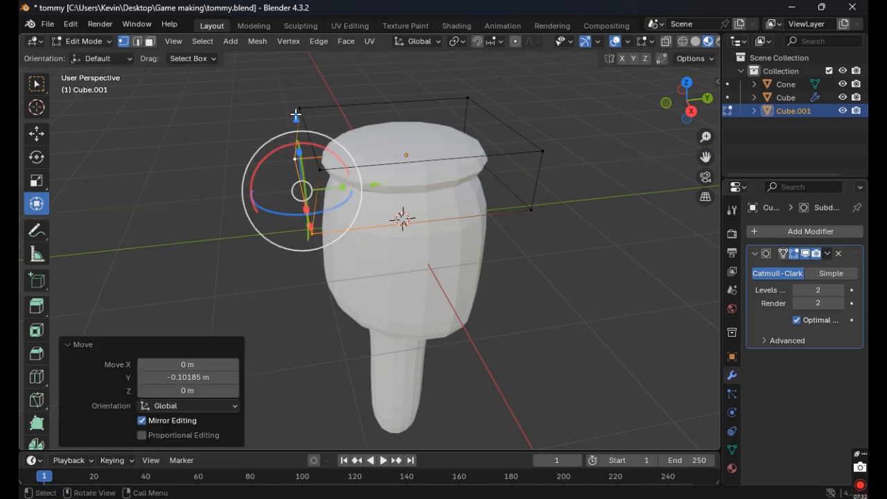
drag(296, 114, 315, 179)
middle_drag(316, 179, 455, 174)
click(442, 253)
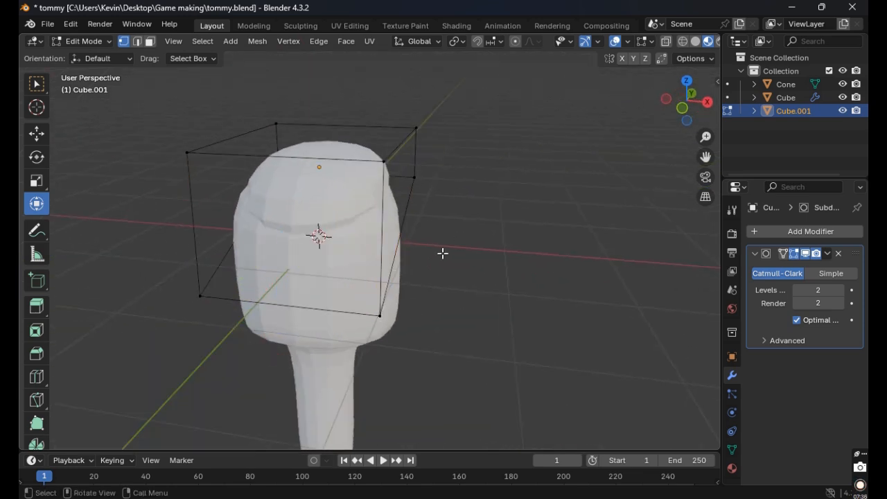
Select the four corner vertices on the cap's -X side, move them about -0.066 m along X, and deselect them.
middle_drag(442, 253, 388, 224)
shift+click(369, 224)
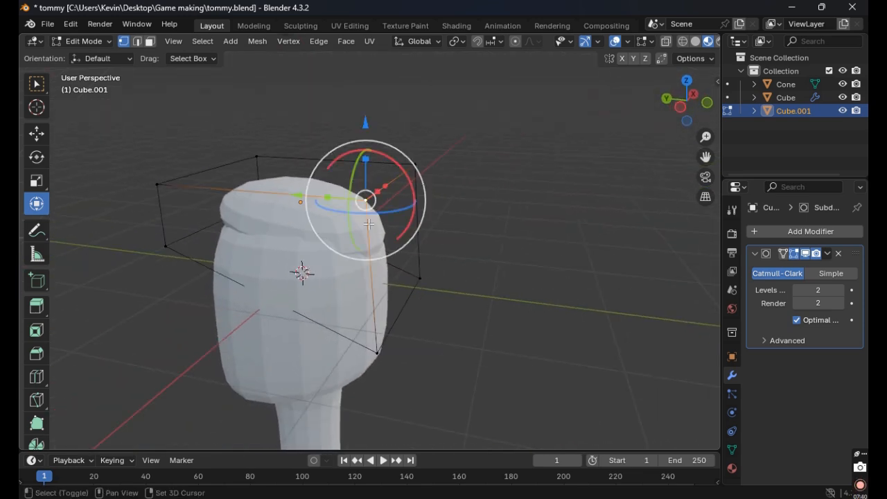
shift+click(375, 362)
shift+click(166, 246)
shift+click(159, 187)
middle_drag(159, 193, 298, 206)
mouse_move(298, 206)
mouse_down()
mouse_move(279, 203)
mouse_move(290, 203)
mouse_up()
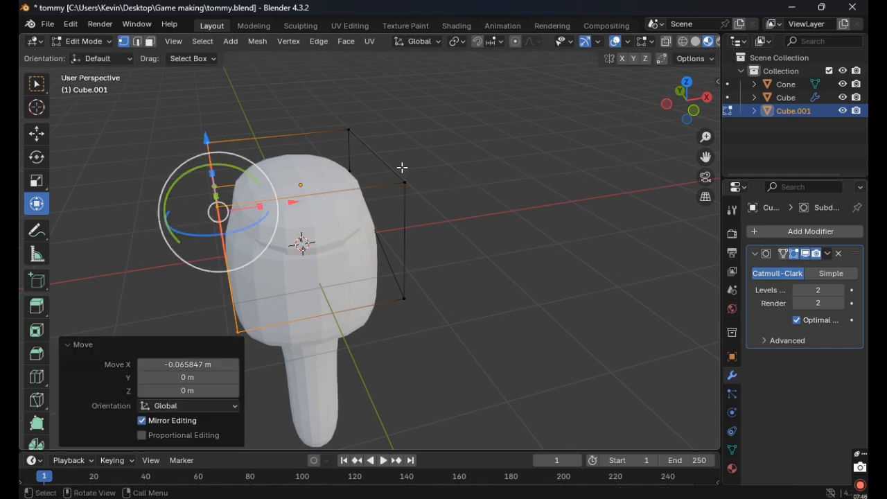
middle_drag(402, 167, 511, 297)
click(511, 285)
Select the four corner vertices on the cap's +X side, move them about 0.06 m along X, and deselect them.
middle_drag(517, 263, 458, 252)
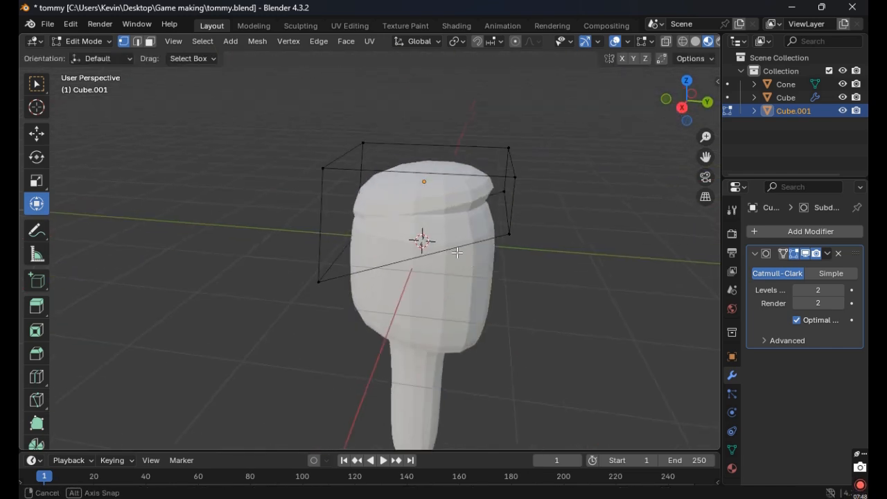
shift+click(324, 169)
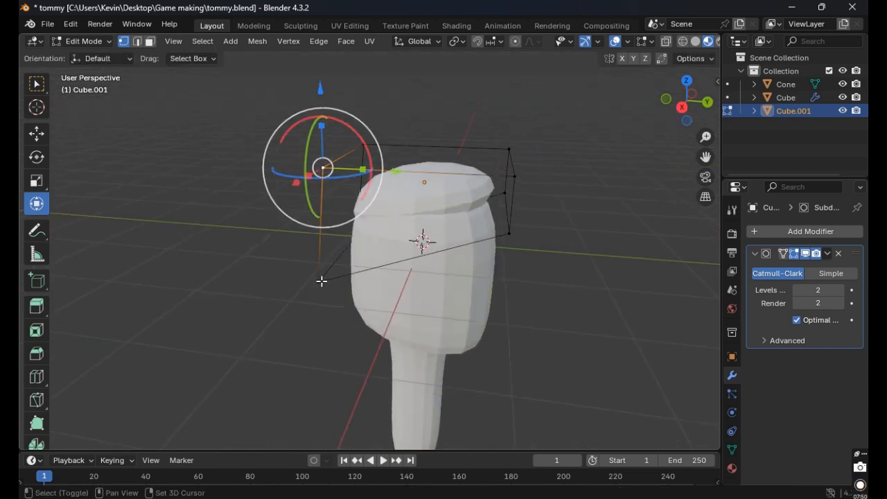
shift+click(321, 281)
shift+click(515, 175)
shift+click(510, 233)
middle_drag(511, 230, 346, 236)
key(g)
key(x)
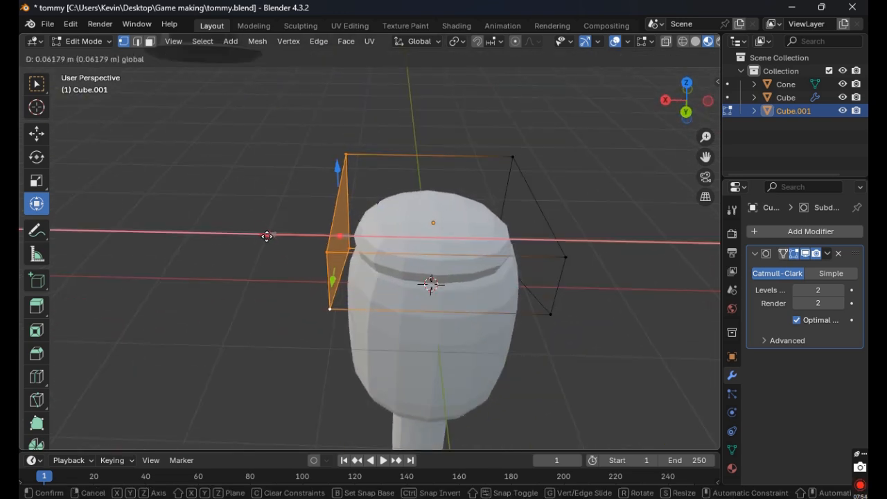
click(271, 236)
click(250, 293)
Nudge the cap's lower corner vertex at +X, +Y about -0.006 m along Z with Poly Build, and return to the Transform tool.
middle_drag(284, 284, 291, 225)
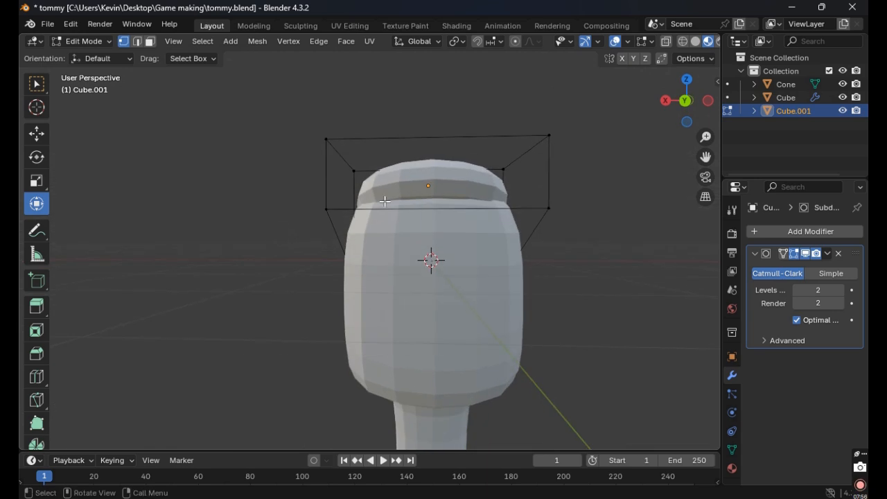
click(38, 428)
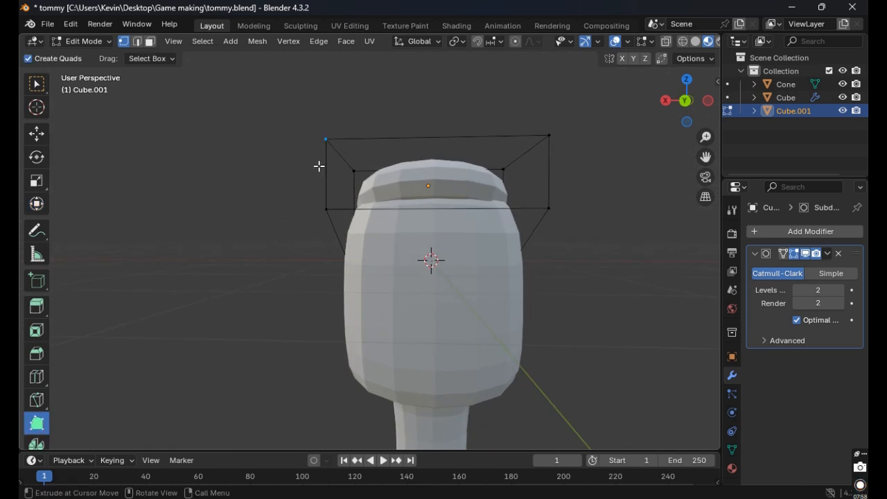
click(180, 219)
click(37, 204)
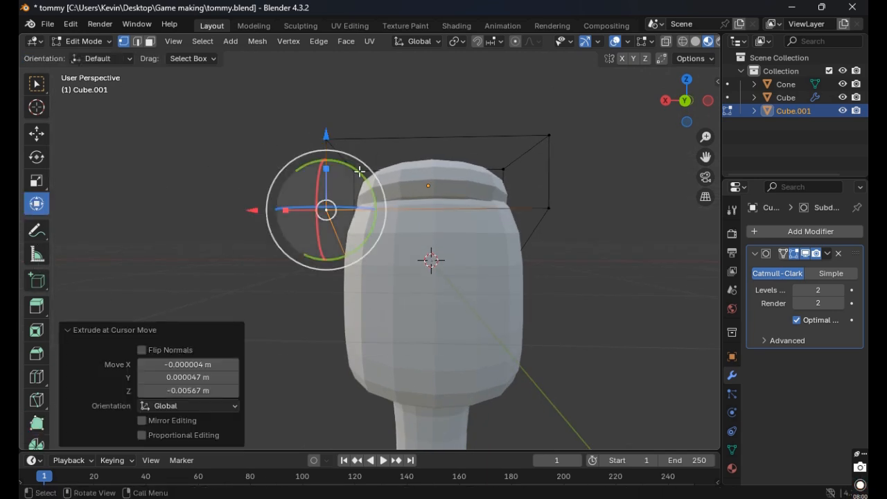
Select the two upper corner vertices on the cap's +Y side, lower them slightly along Z, and deselect them.
click(325, 140)
shift+click(547, 134)
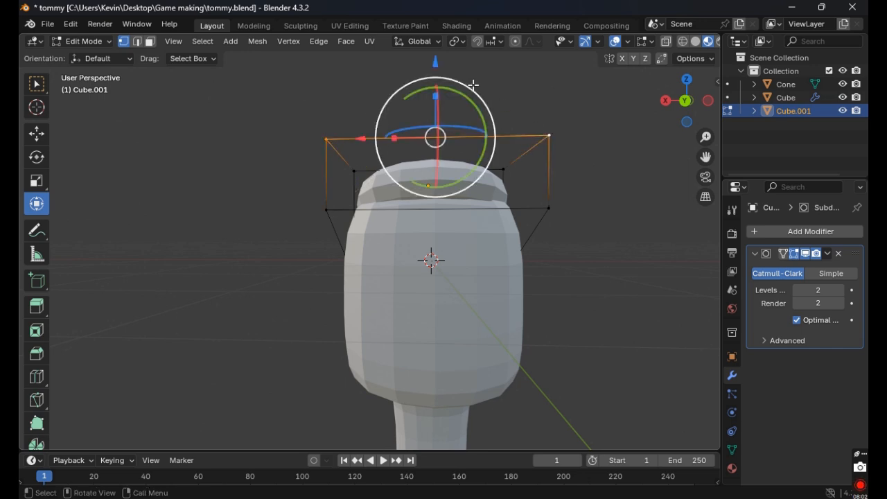
mouse_move(435, 64)
mouse_down()
mouse_move(435, 93)
mouse_move(437, 76)
mouse_up()
click(373, 93)
Select the four corner vertices on the cap's -X side, move them about -0.026 m along X, and deselect them.
middle_drag(372, 93, 541, 163)
middle_drag(322, 183, 382, 176)
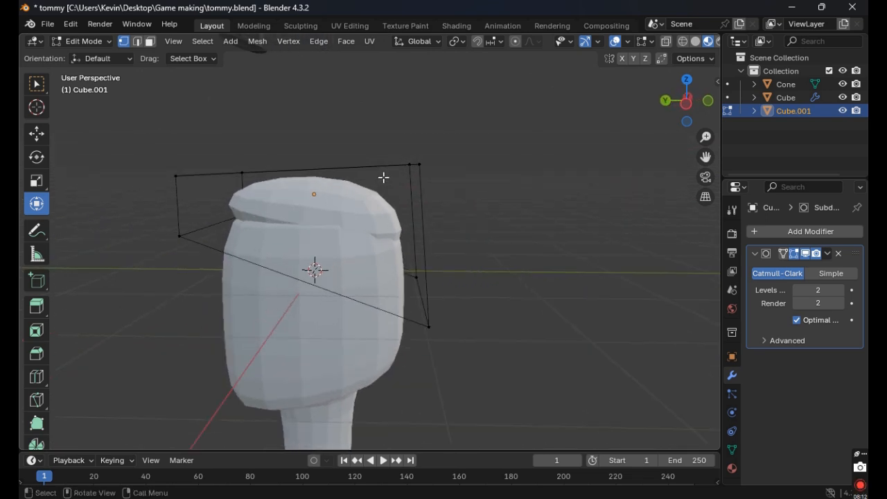
shift+click(419, 164)
shift+click(429, 324)
shift+click(179, 237)
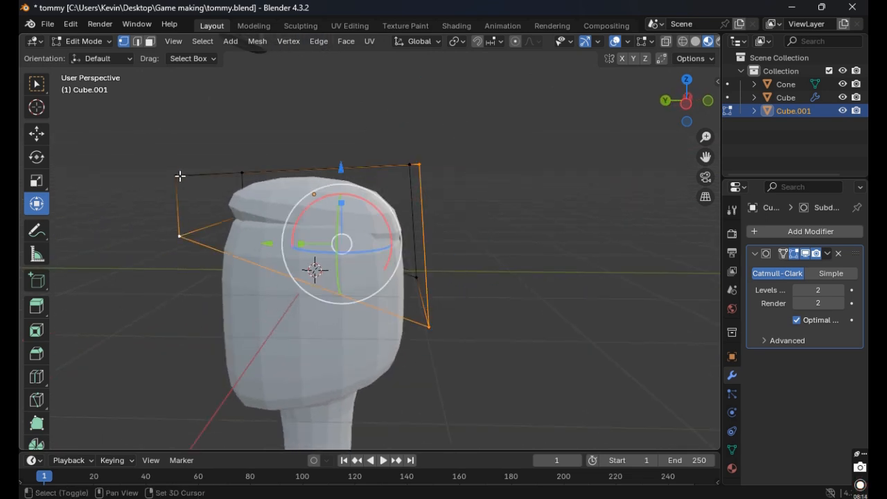
shift+click(176, 176)
middle_drag(176, 176, 280, 212)
key(g)
key(x)
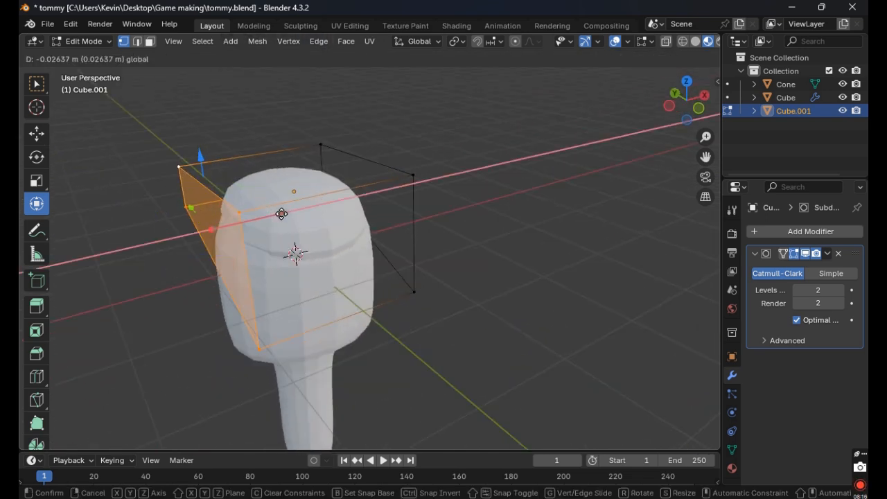
click(281, 214)
click(501, 196)
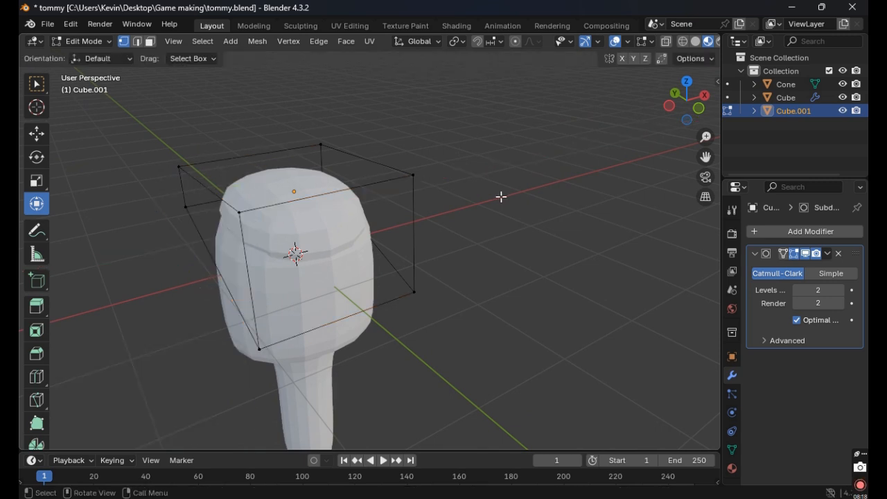
Select the four corner vertices on the cap's +X side, move them about 0.037 m along X, and deselect them.
scroll(501, 196, down, 1)
middle_drag(501, 197, 338, 190)
scroll(338, 190, up, 1)
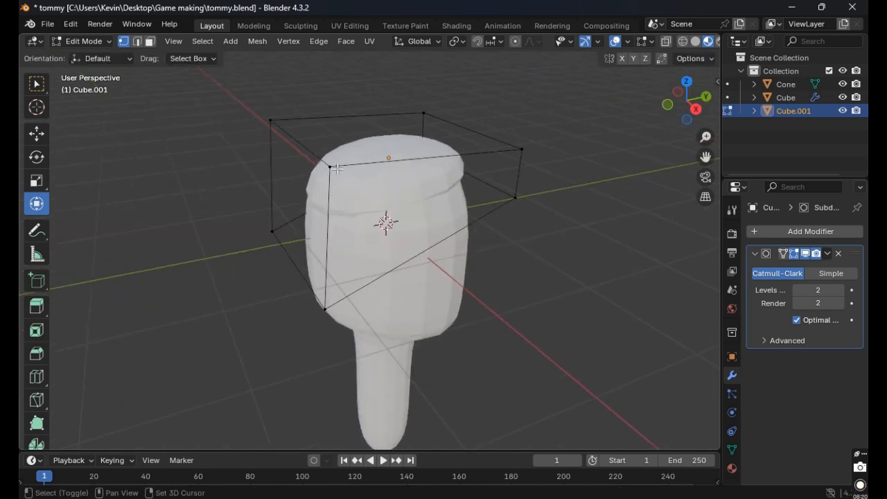
shift+click(330, 167)
shift+click(325, 309)
shift+click(515, 197)
shift+click(521, 151)
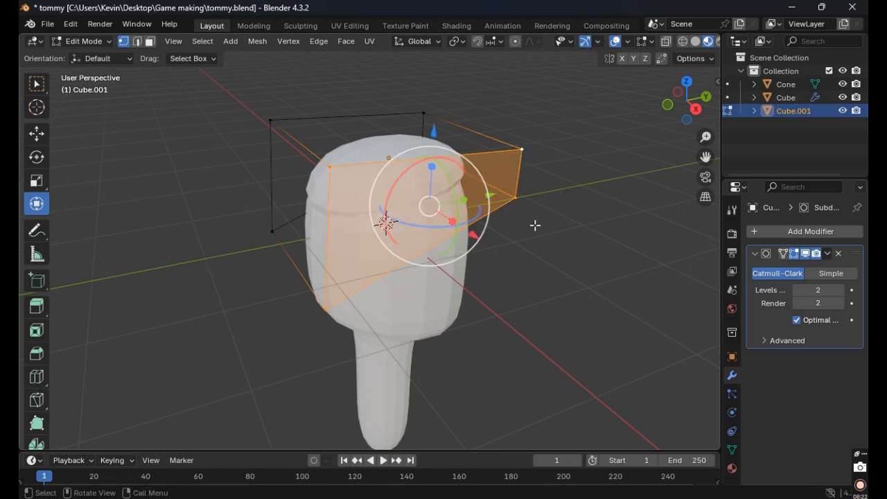
middle_drag(534, 224, 570, 224)
key(g)
key(x)
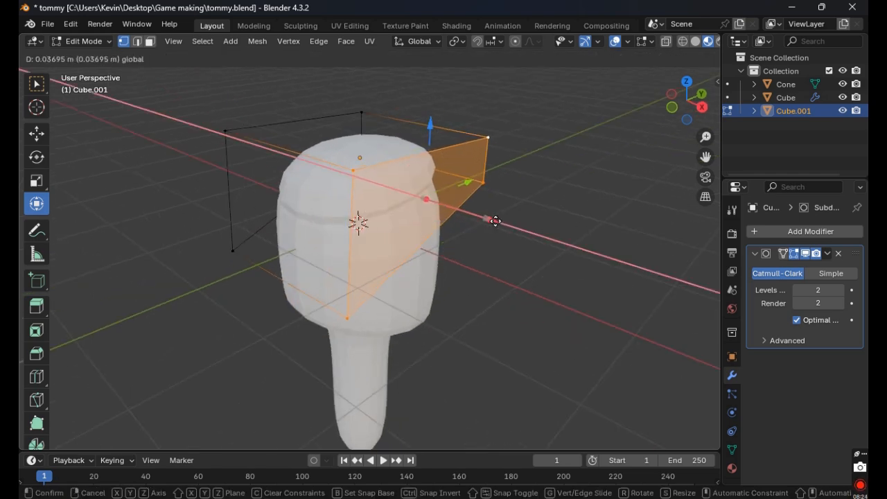
click(493, 219)
click(534, 255)
Add a new material to the cap in Material Preview shading and name it "black hair colour".
middle_drag(534, 255, 503, 240)
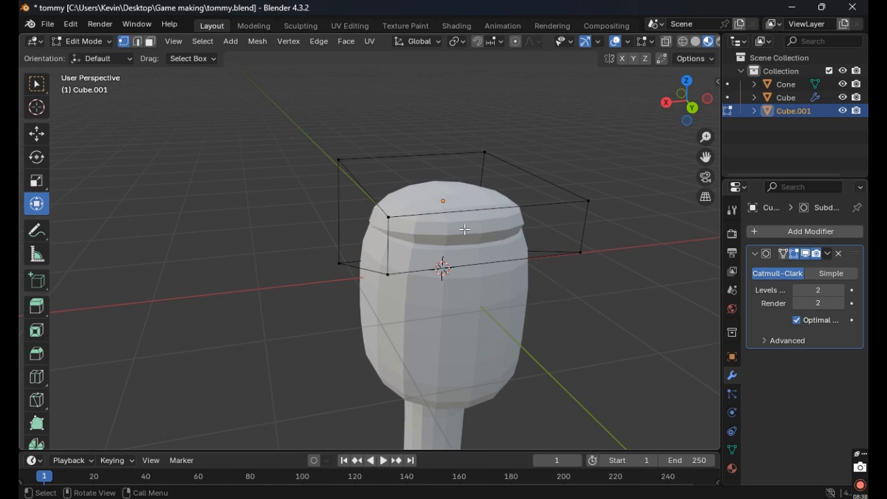
click(698, 43)
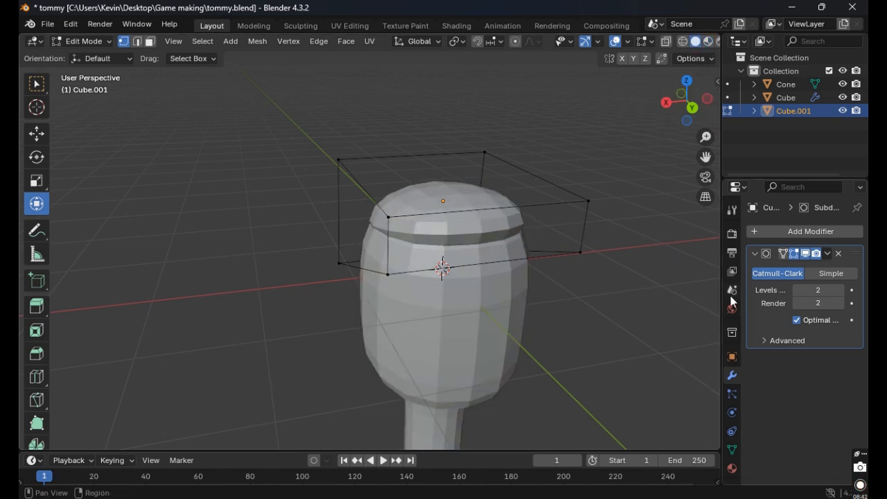
click(738, 474)
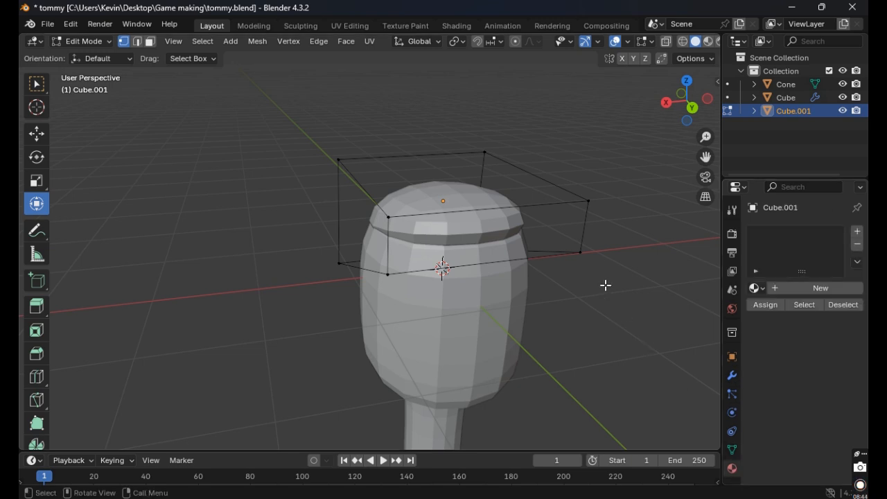
middle_drag(606, 285, 665, 173)
click(707, 43)
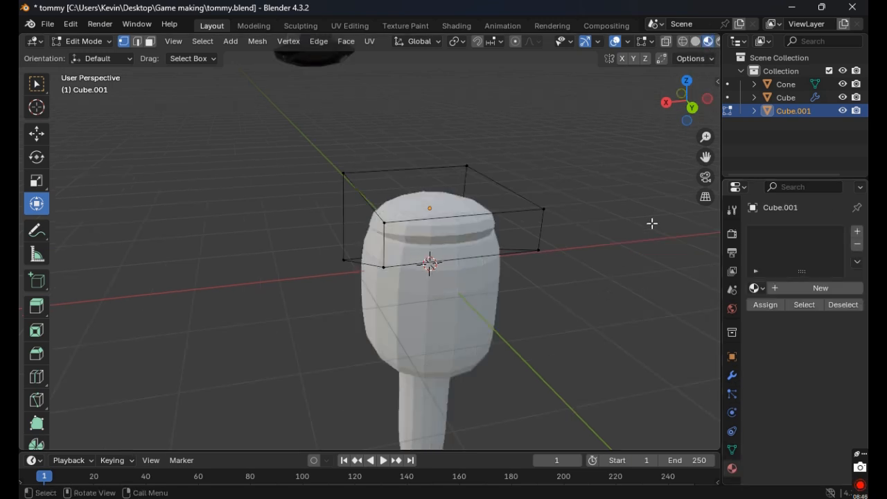
middle_drag(651, 224, 610, 233)
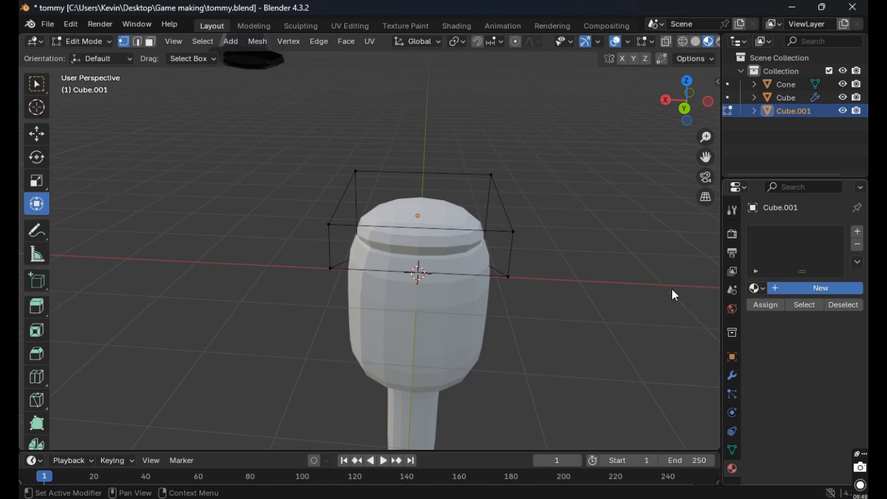
click(769, 288)
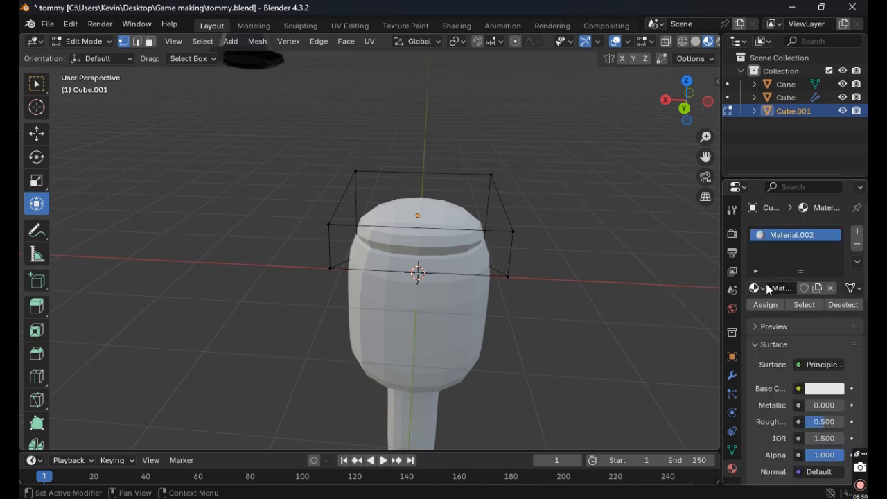
double_click(800, 235)
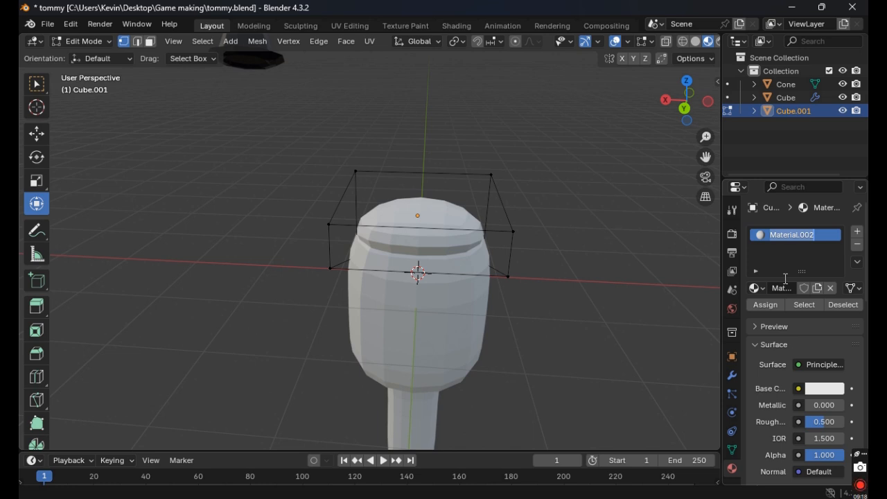
text(B)
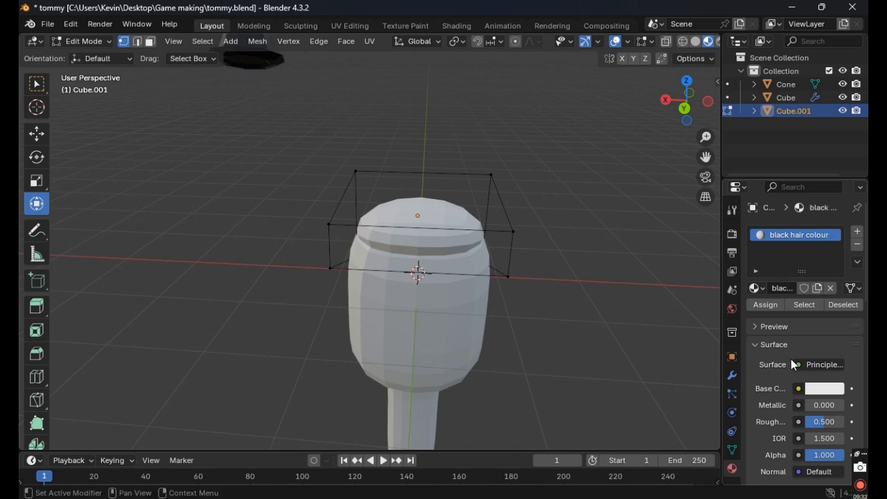
Darken the hair material's base colour to near-black with a value of about 0.019.
click(824, 389)
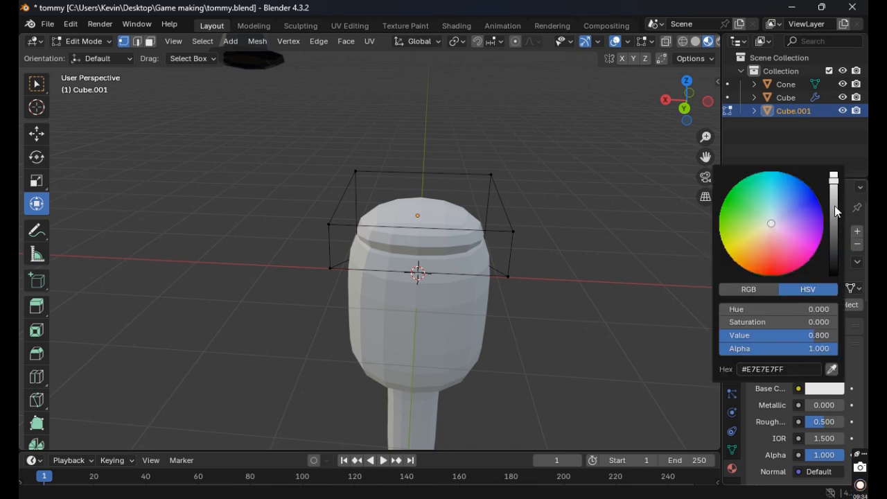
drag(838, 185, 835, 261)
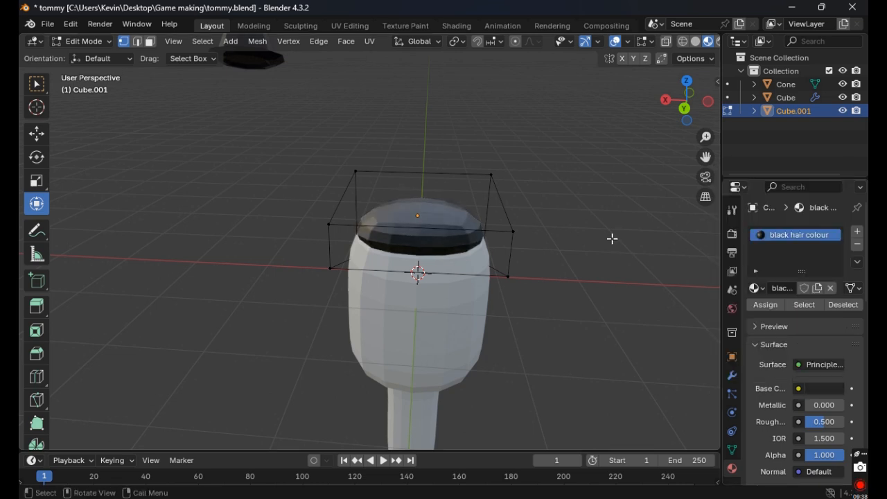
middle_drag(612, 238, 578, 233)
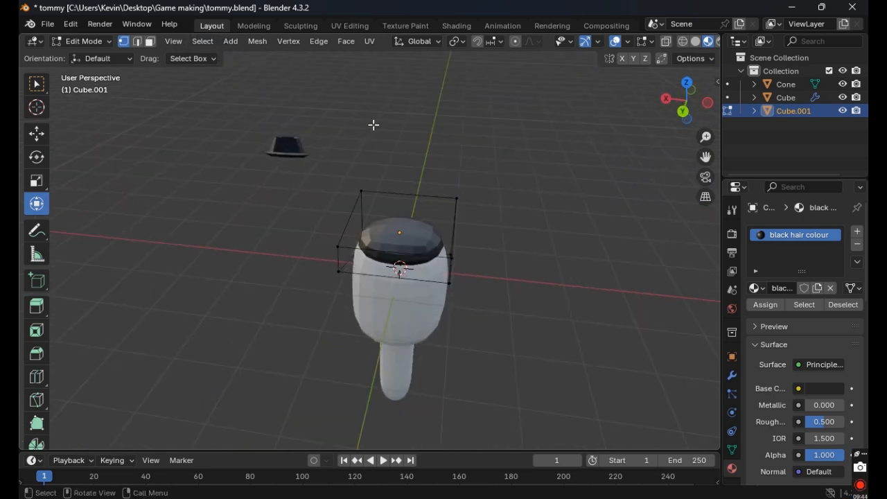
Return to Object Mode, select the hat, and move it along -X and down along Z to sit beside the cap.
key(Tab)
click(294, 147)
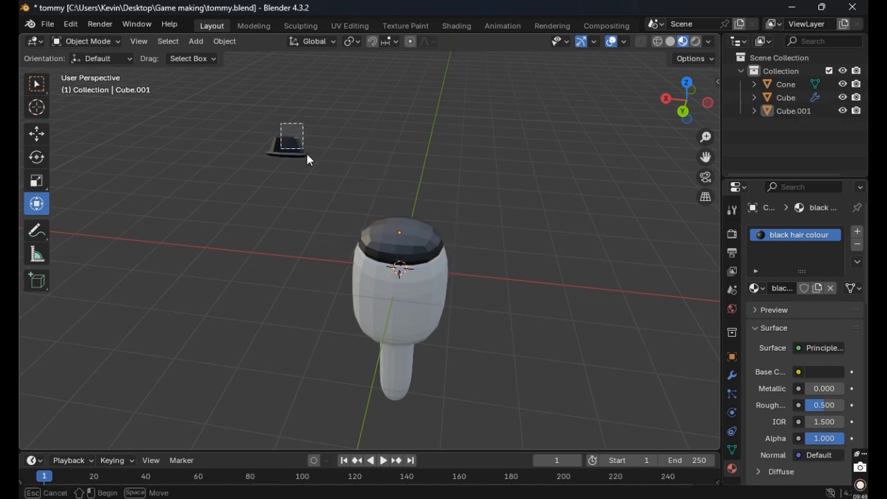
middle_drag(389, 125, 279, 207)
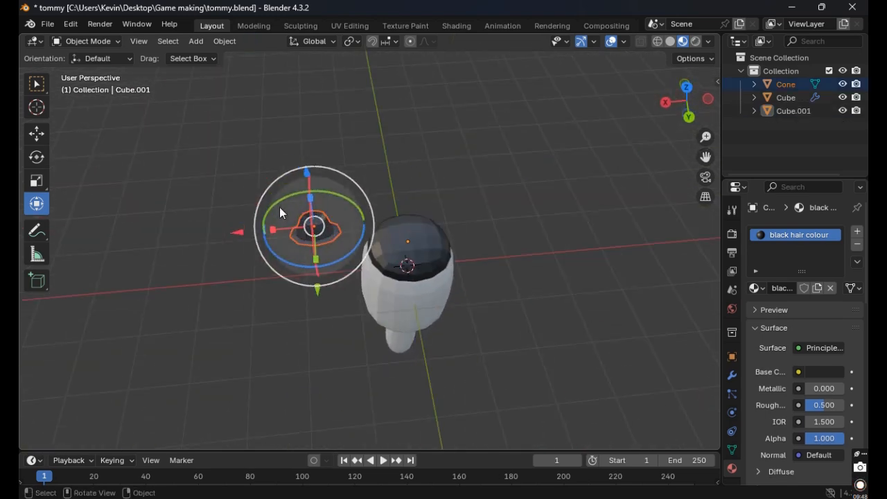
drag(241, 230, 368, 233)
middle_drag(488, 201, 294, 153)
drag(264, 77, 286, 142)
middle_drag(357, 175, 412, 174)
Select the cap and rename its material to "brown hair colour".
click(375, 241)
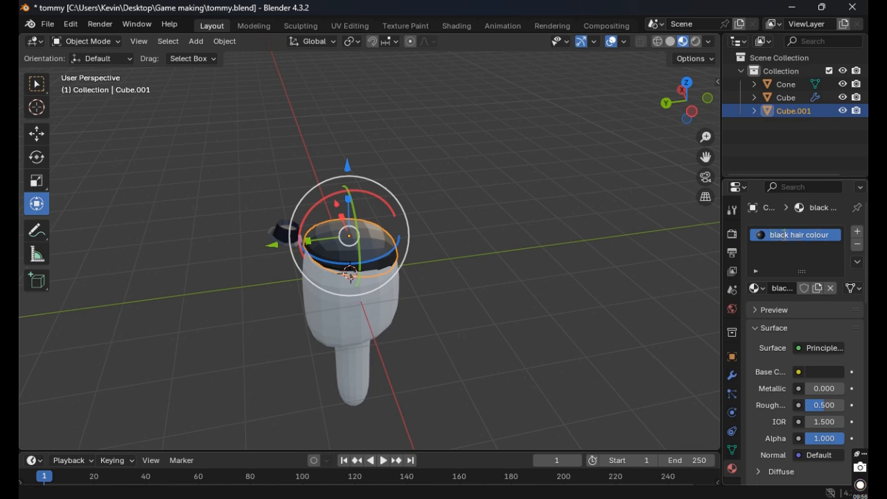
double_click(788, 235)
text(blow)
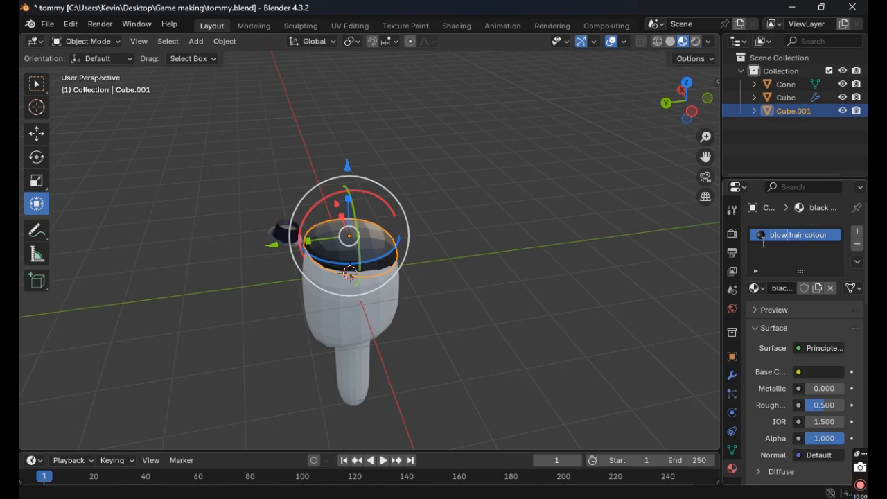
text(n)
key(BackSpace)
key(BackSpace)
key(BackSpace)
key(BackSpace)
text(rown)
key(Return)
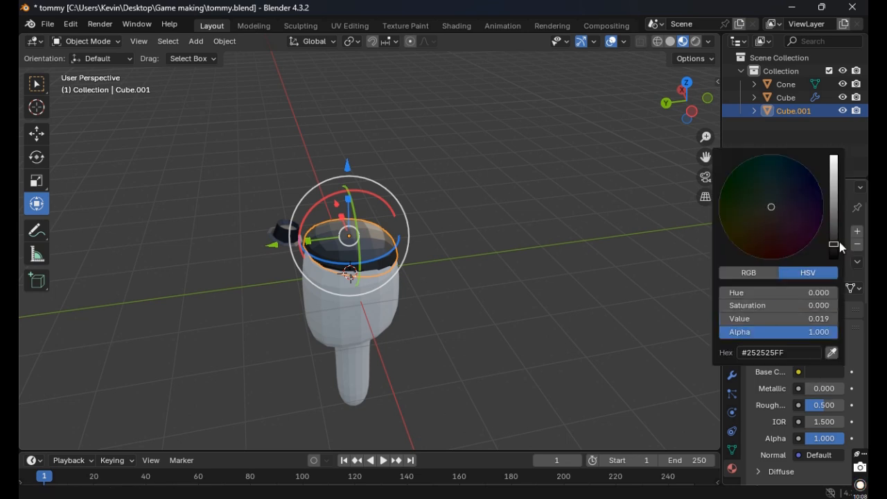
Set the hair material's base colour to a medium brown with a value of about 0.2, and deselect the cap.
drag(840, 243, 834, 208)
drag(764, 213, 764, 241)
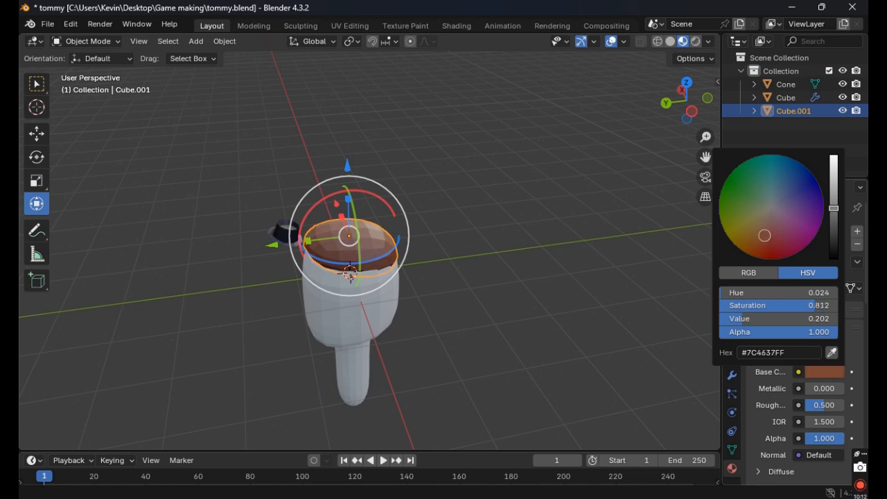
click(507, 229)
middle_drag(493, 237, 404, 250)
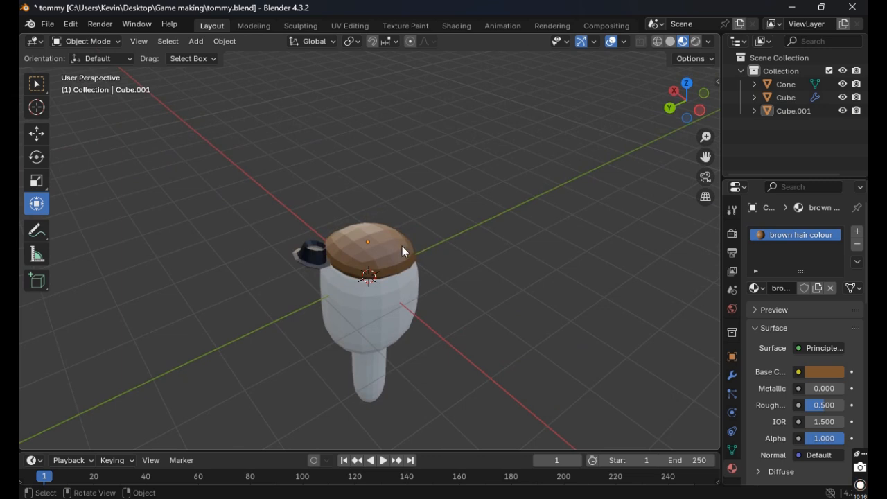
Try transmission weights of 0.317 and 0.100 on the cap's brown material, lower the weight to its minimum, and collapse the transmission settings.
click(404, 250)
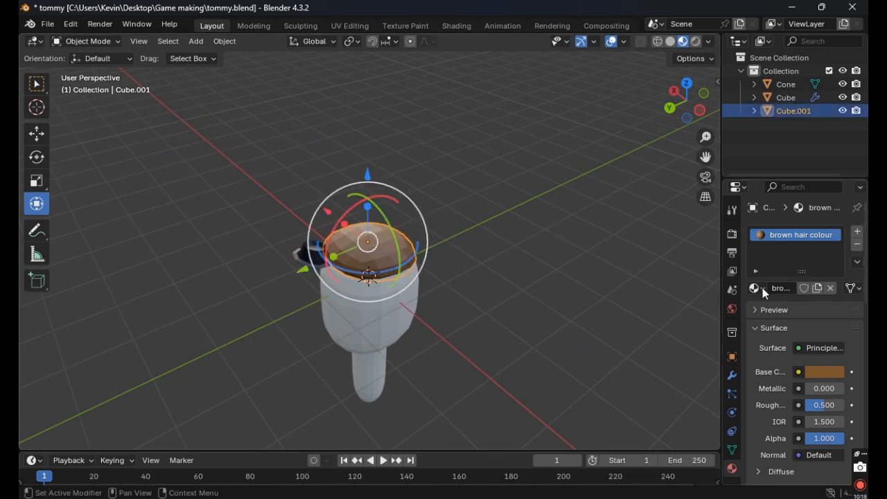
scroll(784, 360, down, 6)
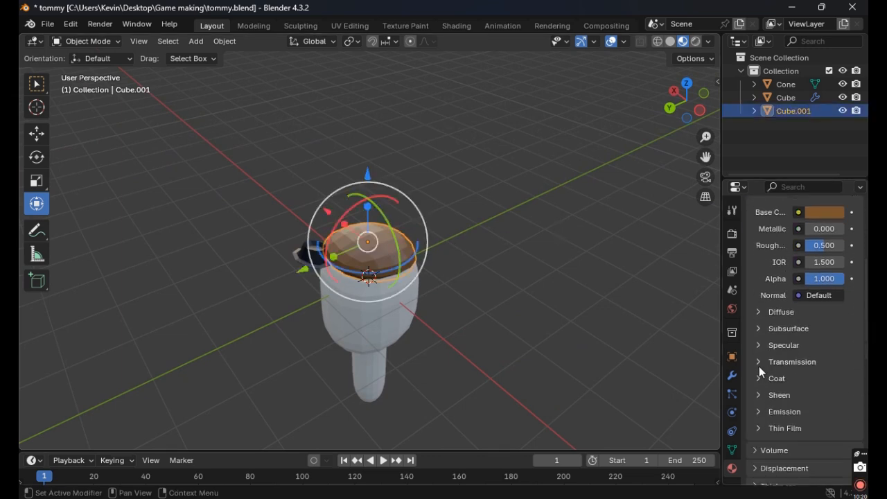
click(759, 362)
drag(814, 378, 828, 379)
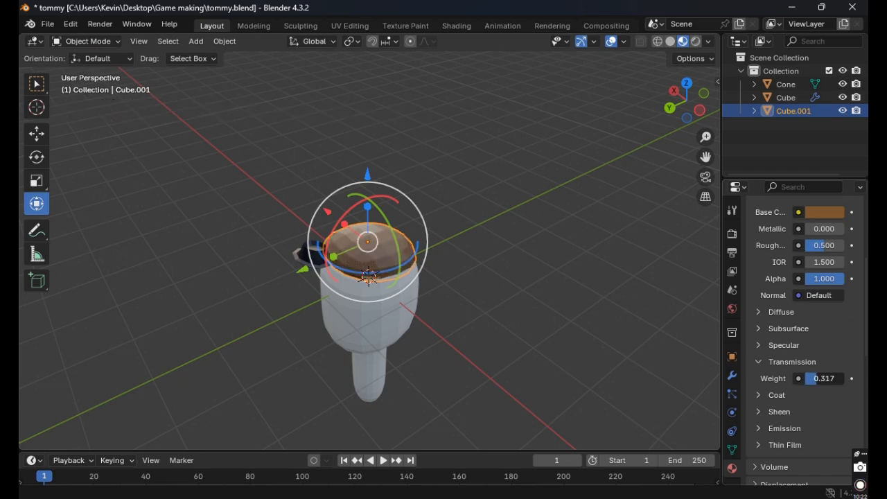
click(478, 282)
middle_drag(478, 282, 402, 200)
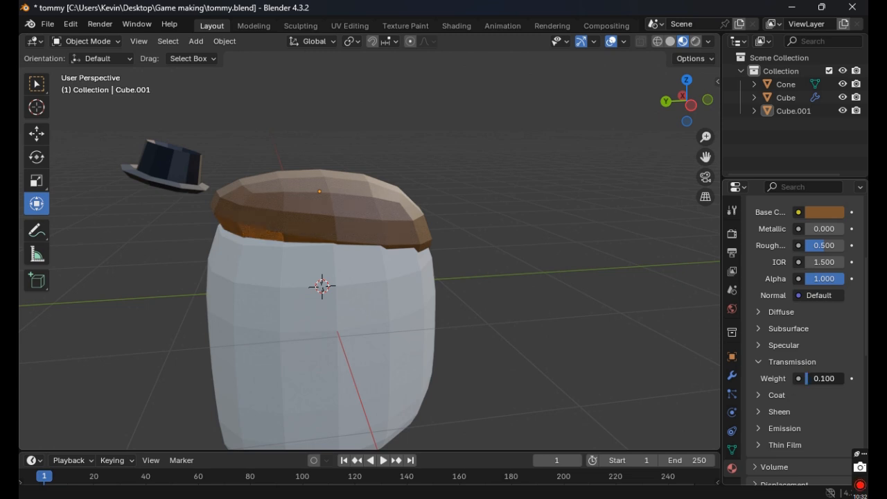
middle_drag(542, 249, 594, 256)
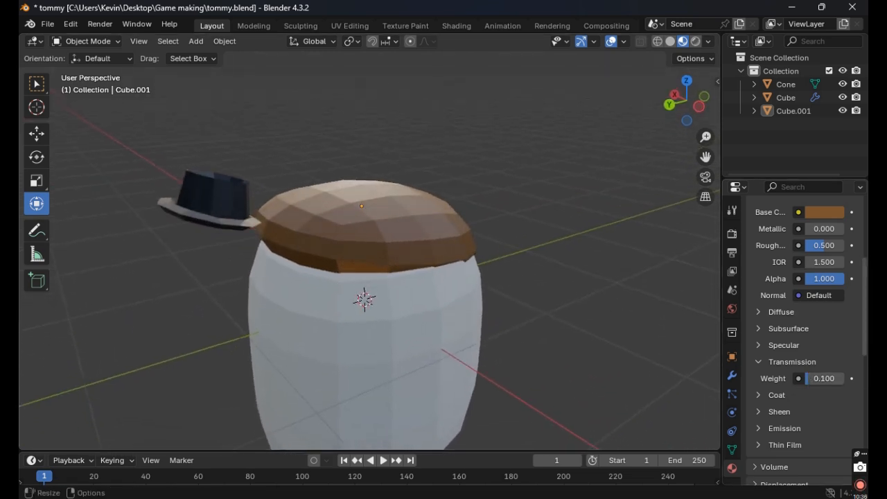
drag(826, 380, 804, 380)
click(770, 362)
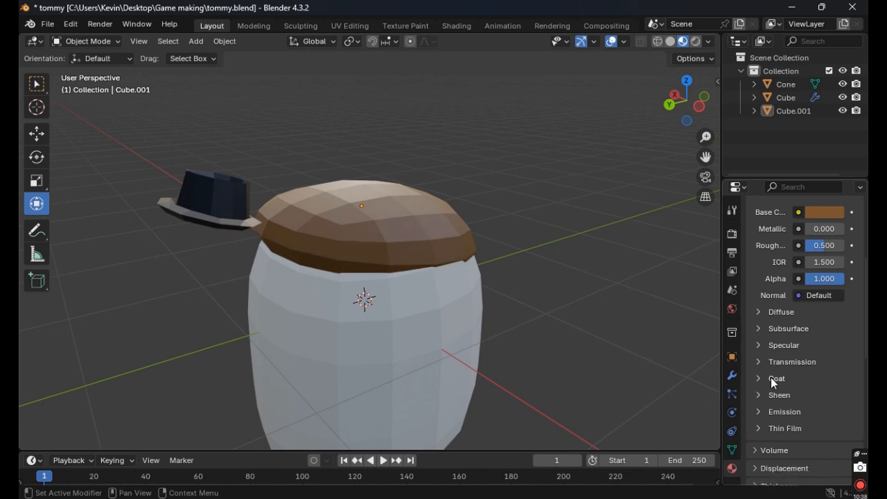
Expand the brown hair material's coat settings, set the coat roughness to 0.000, and undo a trial coat IOR of 1.000.
click(771, 379)
scroll(820, 393, down, 1)
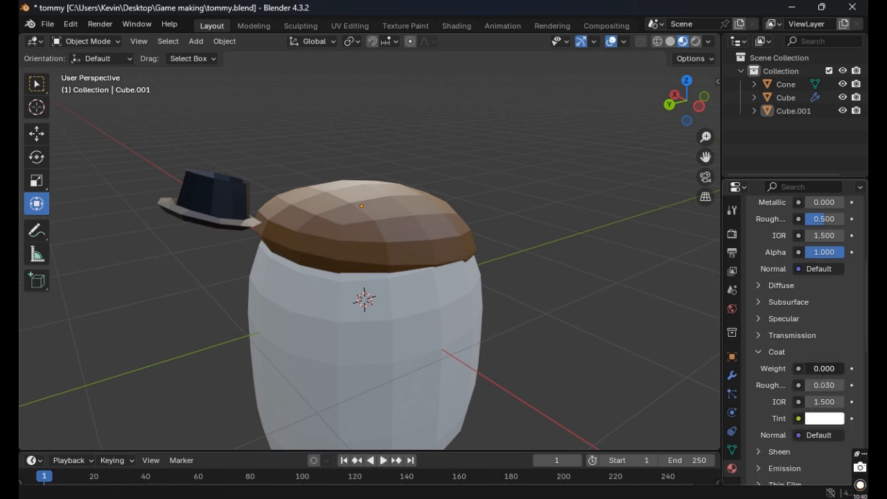
mouse_move(821, 368)
mouse_down()
mouse_move(885, 368)
mouse_move(804, 368)
mouse_up()
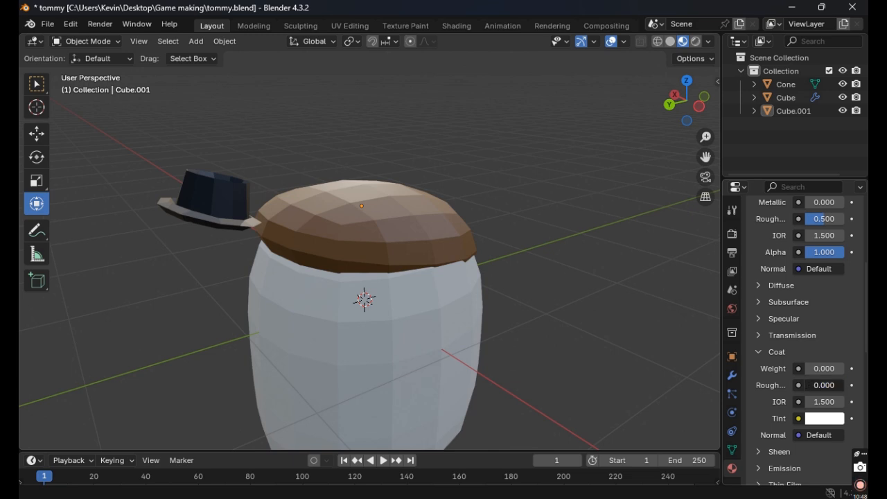
drag(813, 404, 828, 402)
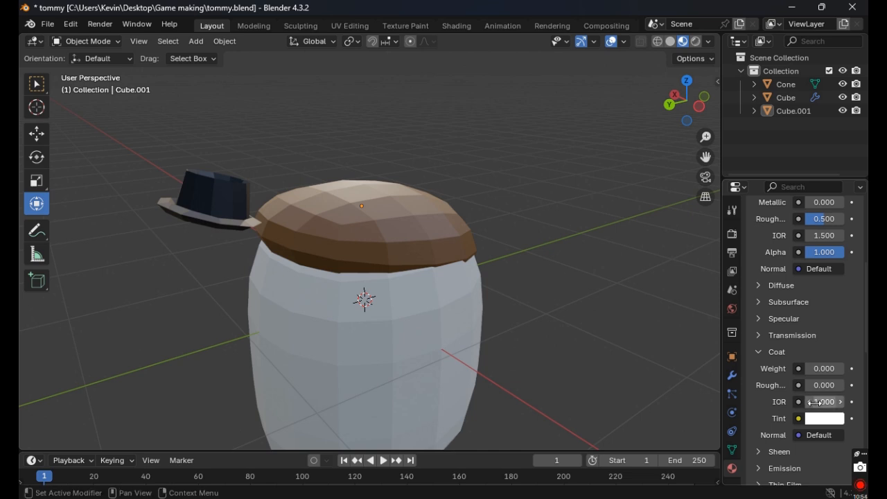
key(ctrl+z)
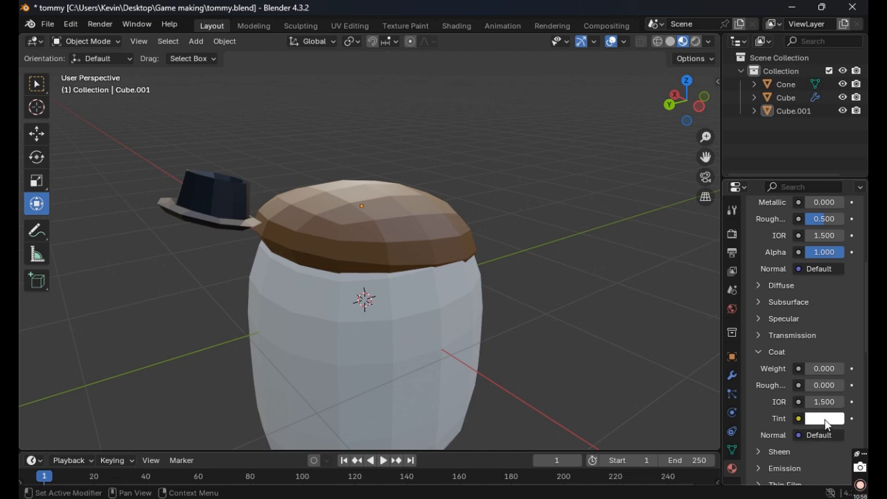
Try a light orange and a black coat tint on the hair material, undo it, and dismiss the coat normal options.
click(825, 418)
mouse_move(771, 253)
mouse_down()
mouse_move(757, 275)
mouse_move(769, 281)
mouse_move(785, 256)
mouse_move(760, 273)
mouse_up()
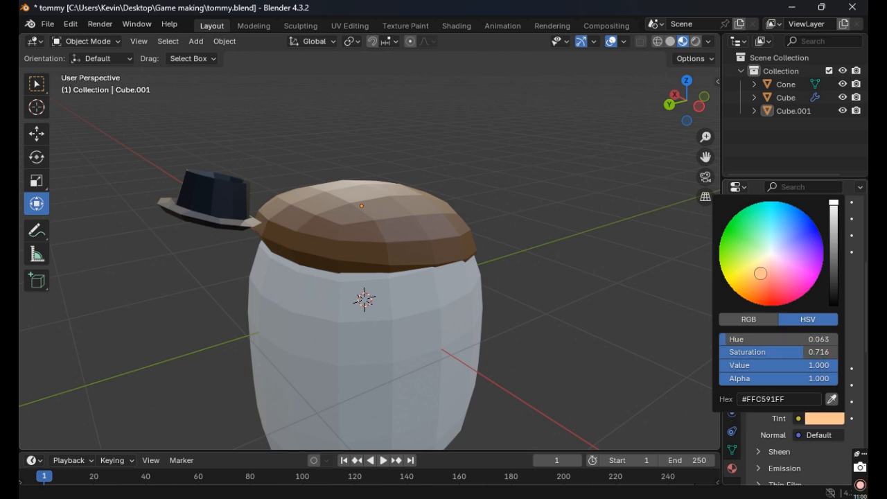
drag(841, 214, 834, 305)
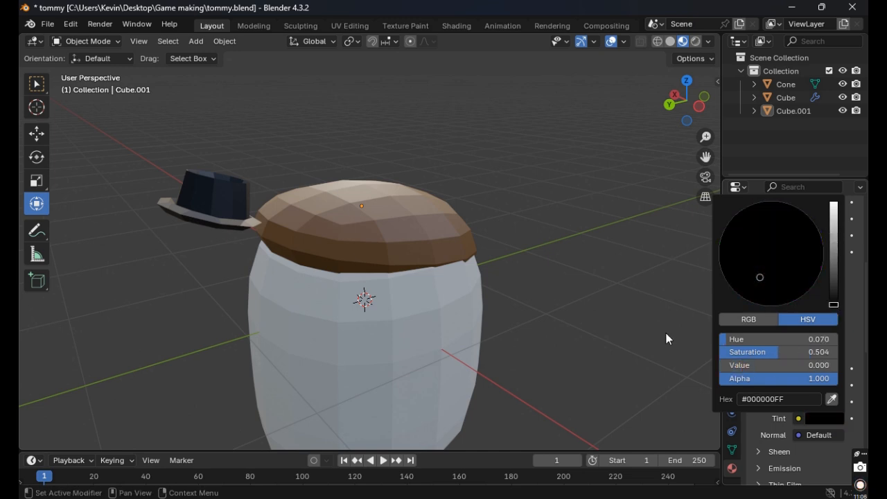
key(ctrl+z)
click(819, 437)
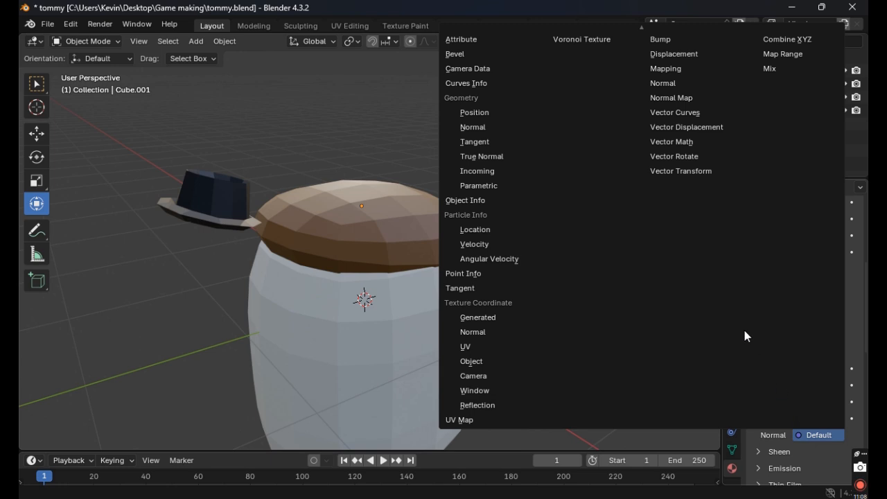
key(Escape)
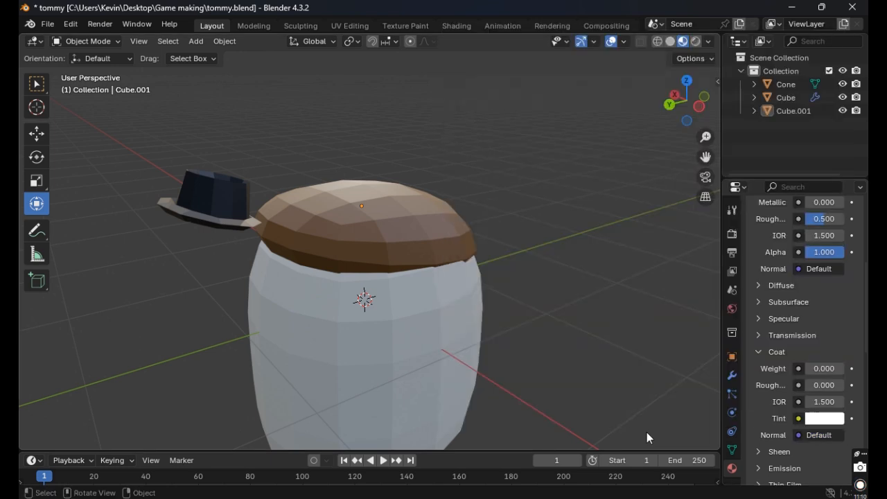
Collapse the coat settings and set the hair material's sheen weight to 0.183 and sheen roughness to 1.000.
scroll(768, 410, down, 1)
click(759, 325)
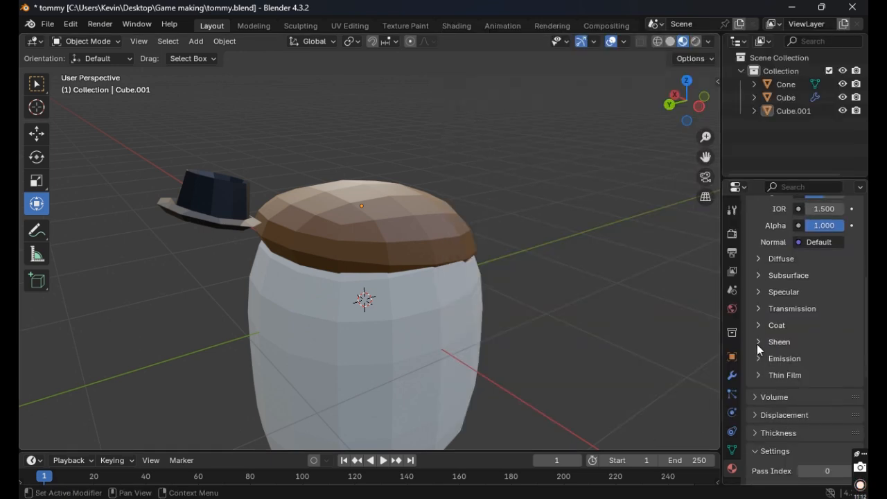
click(759, 342)
mouse_move(825, 358)
mouse_down()
mouse_move(856, 359)
mouse_move(819, 359)
mouse_move(832, 358)
mouse_up()
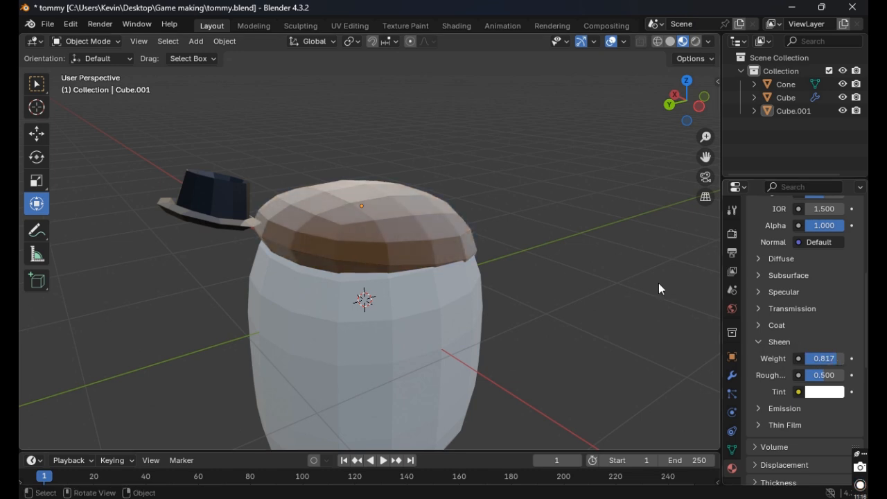
mouse_move(658, 283)
middle_down()
mouse_move(468, 307)
mouse_move(555, 298)
mouse_move(655, 304)
mouse_move(667, 287)
middle_up()
mouse_move(818, 375)
mouse_down()
mouse_move(834, 375)
mouse_move(806, 358)
mouse_move(844, 375)
mouse_up()
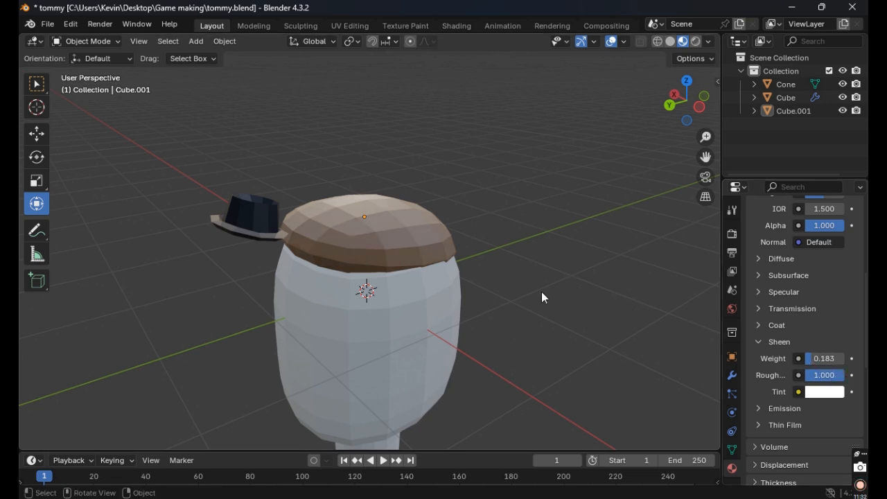
Select the brown hair piece, flatten it along Z, and adjust its height on top of the head.
middle_drag(532, 284, 352, 284)
click(328, 234)
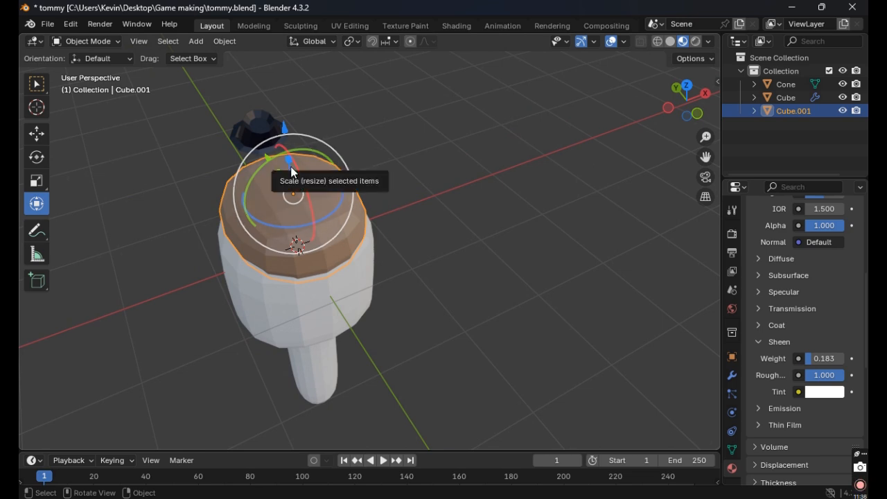
drag(290, 164, 291, 192)
middle_drag(363, 195, 337, 126)
drag(305, 123, 305, 129)
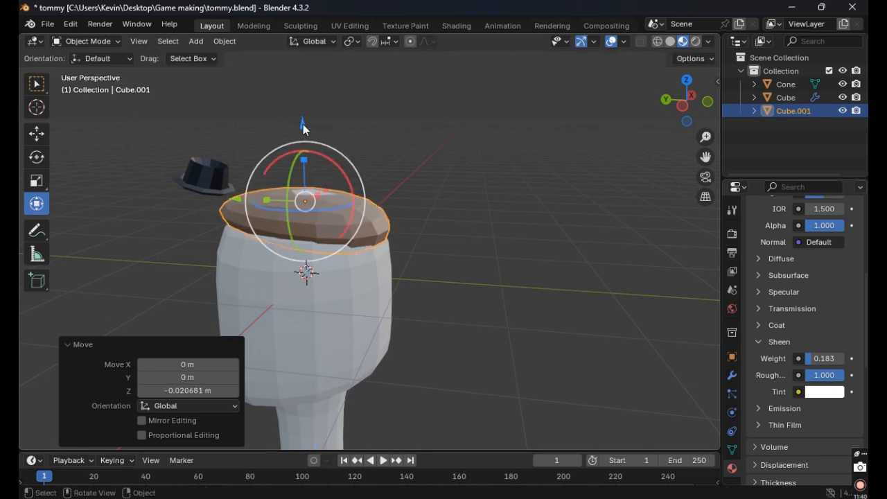
middle_drag(335, 134, 283, 141)
drag(286, 142, 287, 122)
In Edit Mode, adjust the two upper corner vertices on one side of the hair piece along Z, and return to Object Mode.
key(Tab)
middle_drag(444, 164, 323, 149)
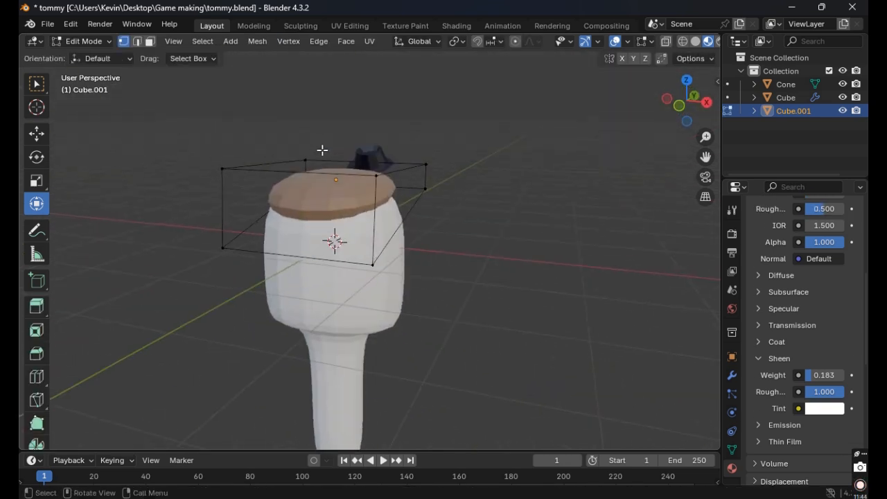
click(377, 178)
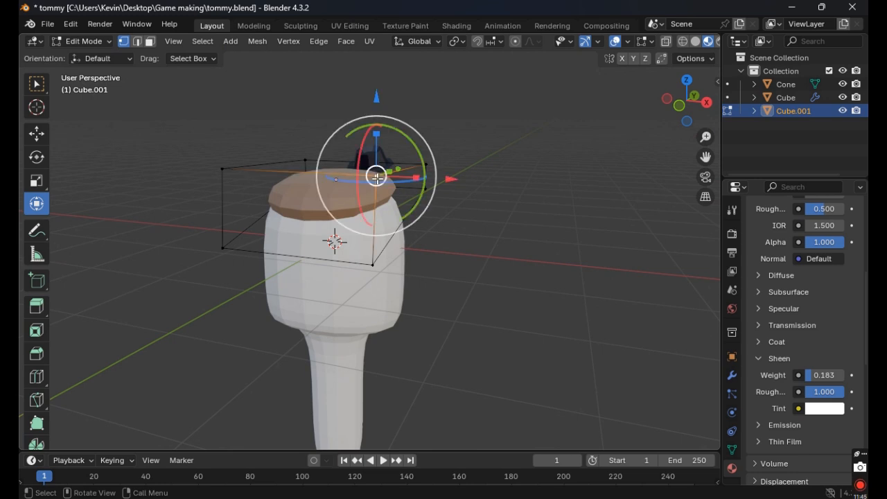
shift+click(225, 168)
drag(287, 96, 337, 93)
key(Tab)
Scale the hair piece along Y to about 0.88 and deselect it.
middle_drag(459, 129, 254, 135)
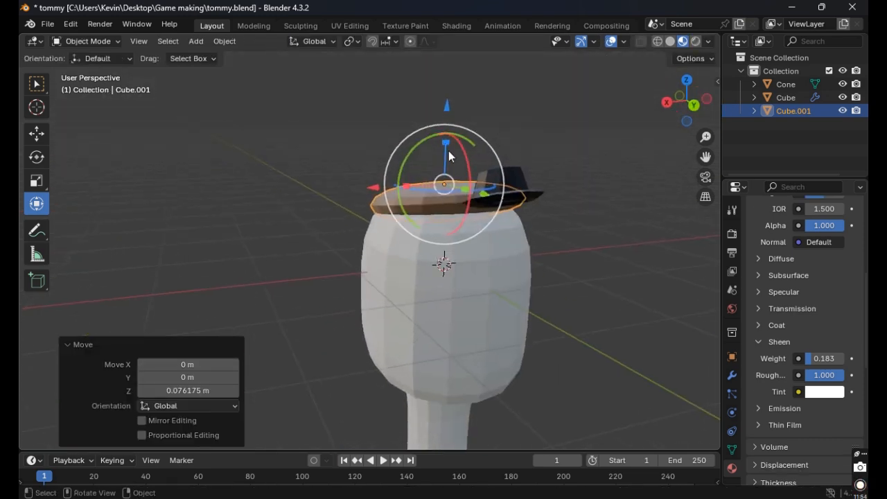
key(s)
key(y)
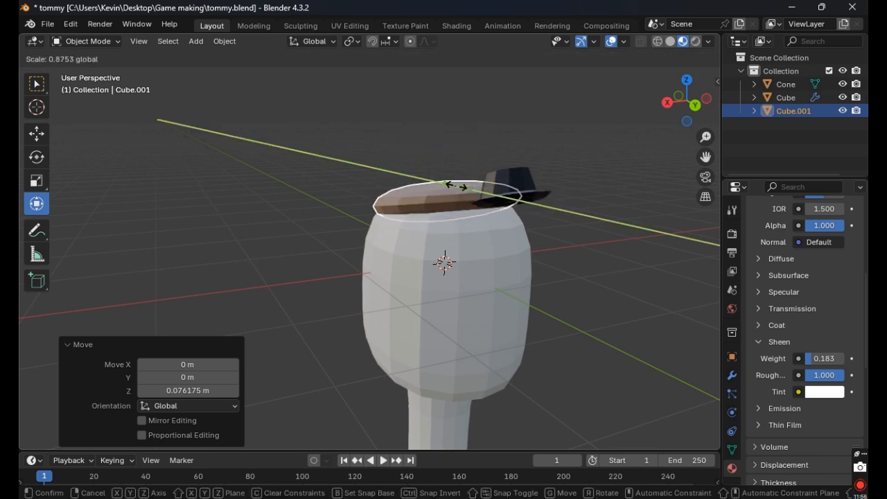
click(453, 186)
click(555, 138)
middle_drag(568, 148, 317, 195)
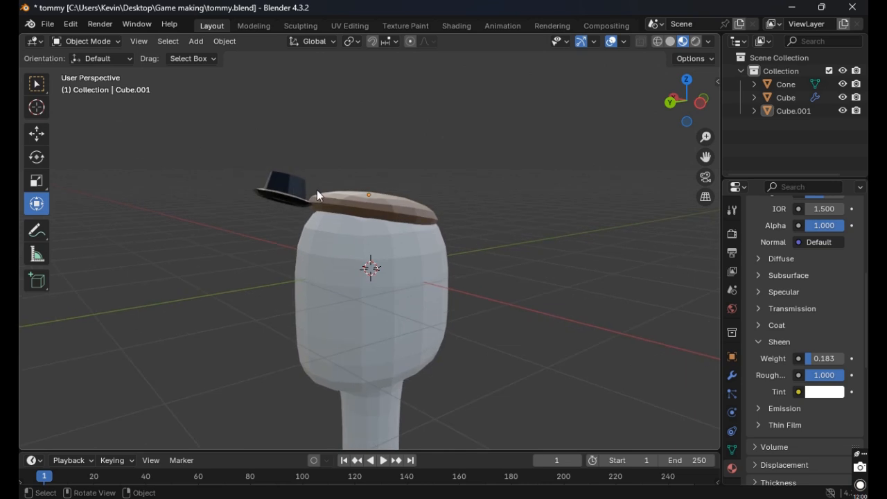
Select the hair piece and move it along X well away from the head.
middle_drag(385, 192, 285, 260)
click(302, 246)
middle_drag(363, 220, 486, 192)
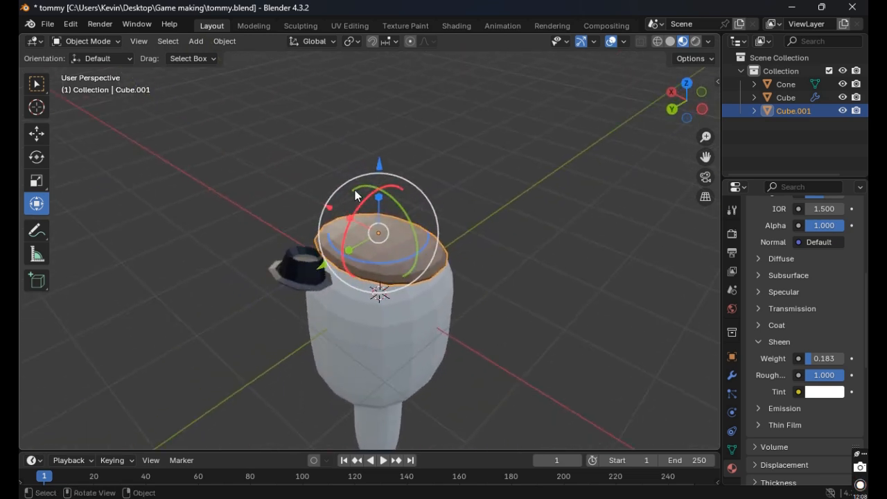
drag(330, 208, 177, 144)
Select the dark blue hat, move it back onto the top of the head, and deselect it.
click(286, 255)
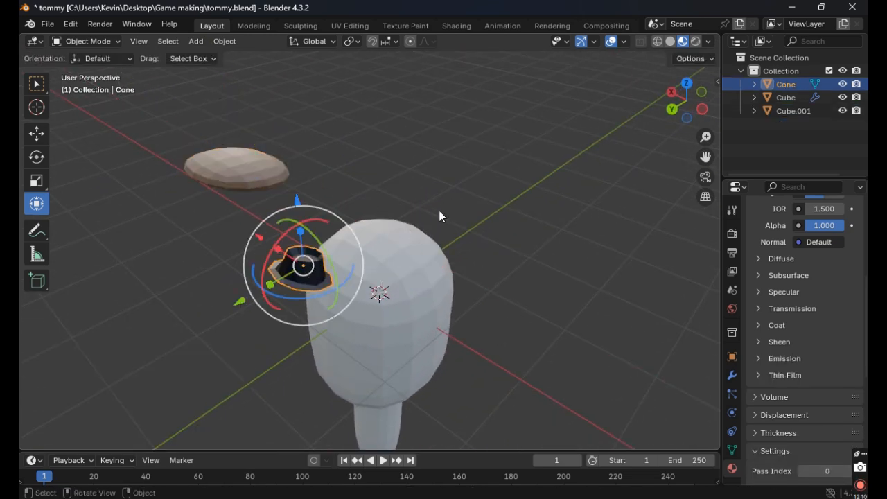
middle_drag(439, 216, 358, 212)
drag(176, 201, 125, 217)
middle_drag(246, 216, 347, 204)
click(495, 190)
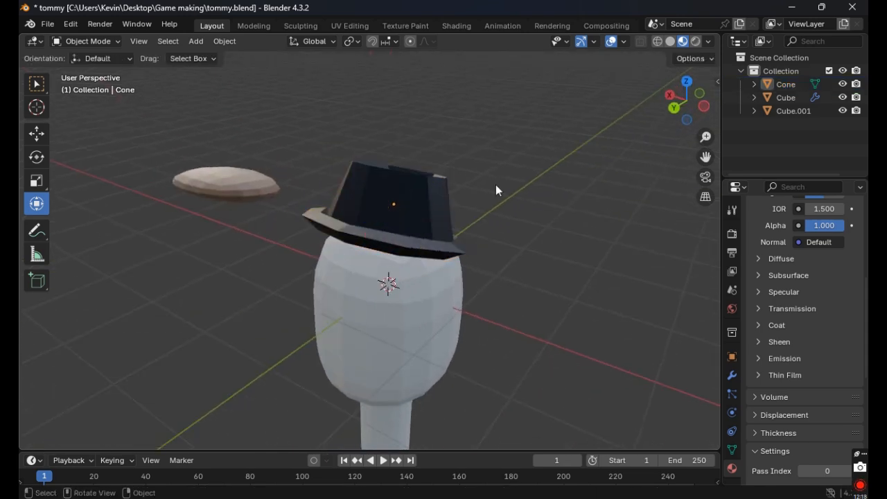
Select the hat, reduce its tilt slightly about X, and raise it about 0.13 m along Z.
middle_drag(496, 189, 440, 214)
click(440, 214)
middle_drag(525, 206, 460, 158)
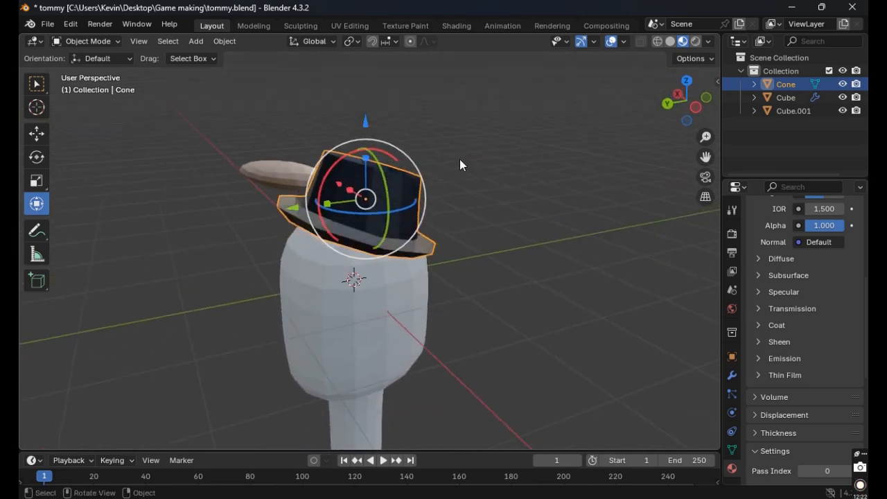
mouse_move(352, 148)
mouse_down()
mouse_move(343, 167)
mouse_move(350, 158)
mouse_up()
mouse_move(369, 129)
mouse_down()
mouse_move(369, 139)
mouse_move(371, 122)
mouse_up()
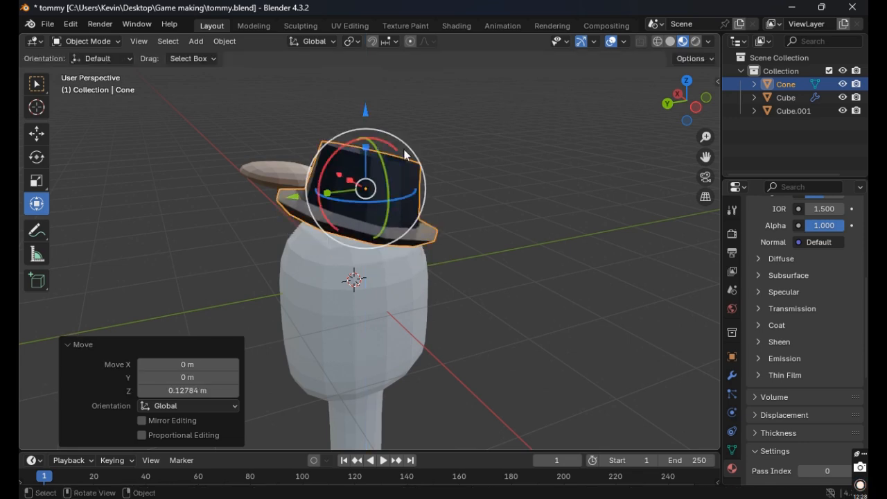
Move the hat aside along Y, lower the head's four top corner vertices slightly in Edit Mode, and return to Object Mode.
drag(294, 197, 472, 182)
click(376, 248)
key(Tab)
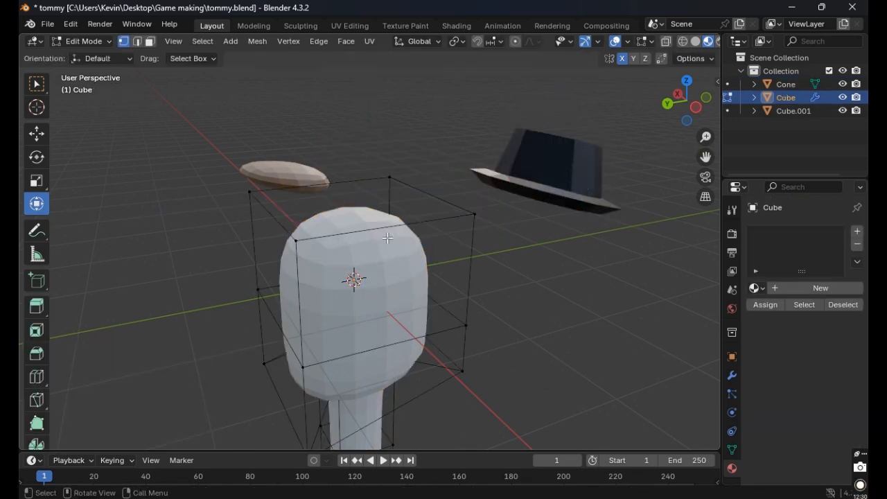
click(250, 189)
shift+click(390, 177)
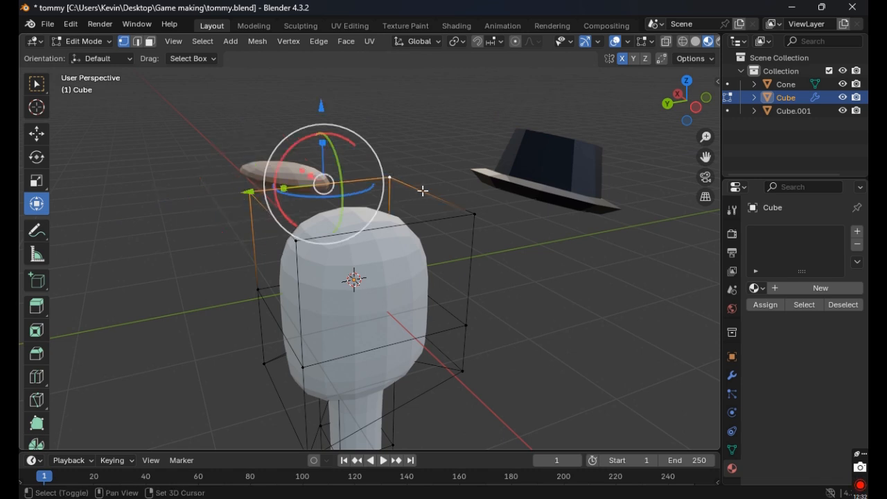
shift+click(474, 214)
shift+click(303, 244)
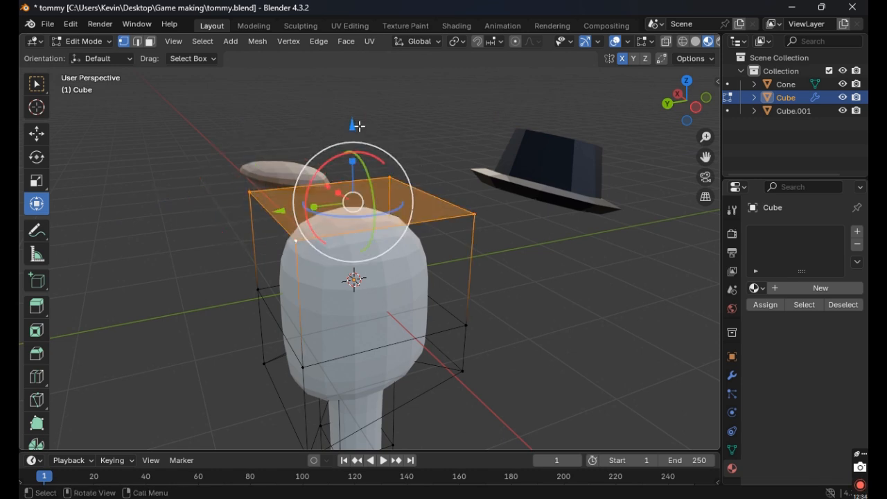
drag(357, 126, 357, 135)
click(496, 164)
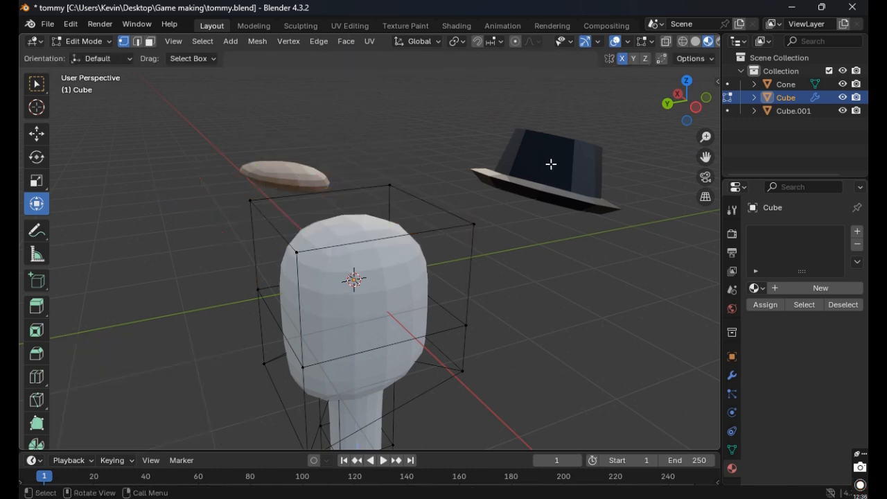
key(Tab)
Move the hat back about 2.92 m along Y and reposition it freely so it sits on the head.
click(530, 145)
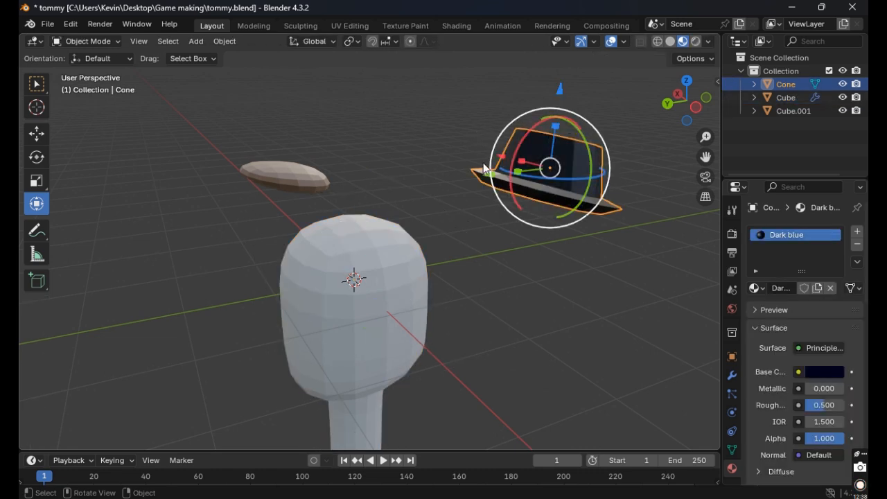
drag(493, 174, 297, 196)
key(g)
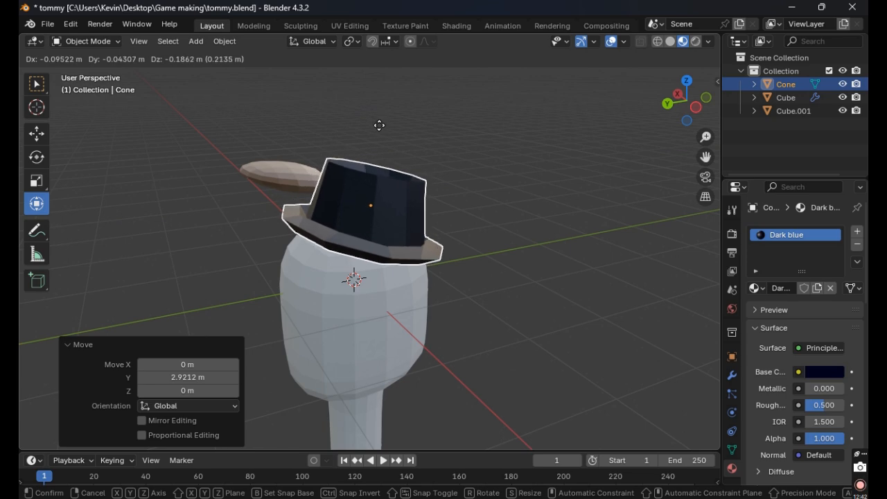
click(381, 127)
middle_drag(436, 134, 385, 143)
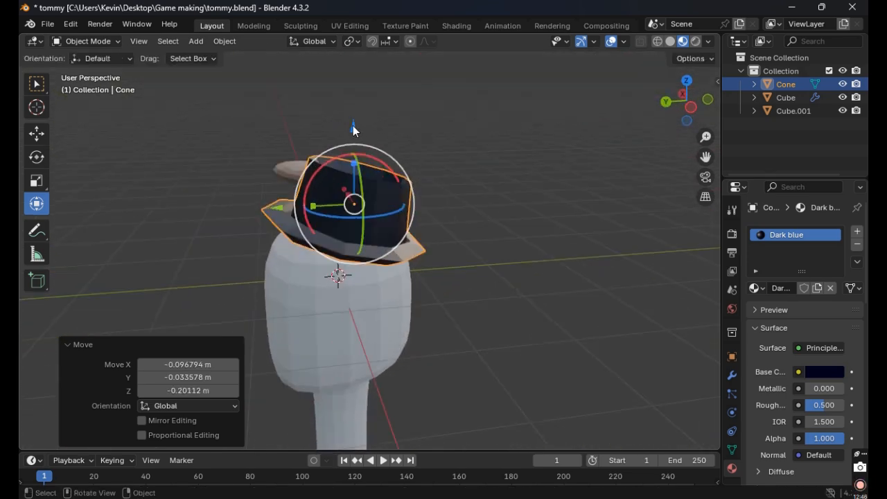
Lower the hat about 0.058 m, rotate it slightly about X, shift it about 0.065 m along Y, and deselect it.
key(g)
key(z)
click(329, 163)
key(r)
key(x)
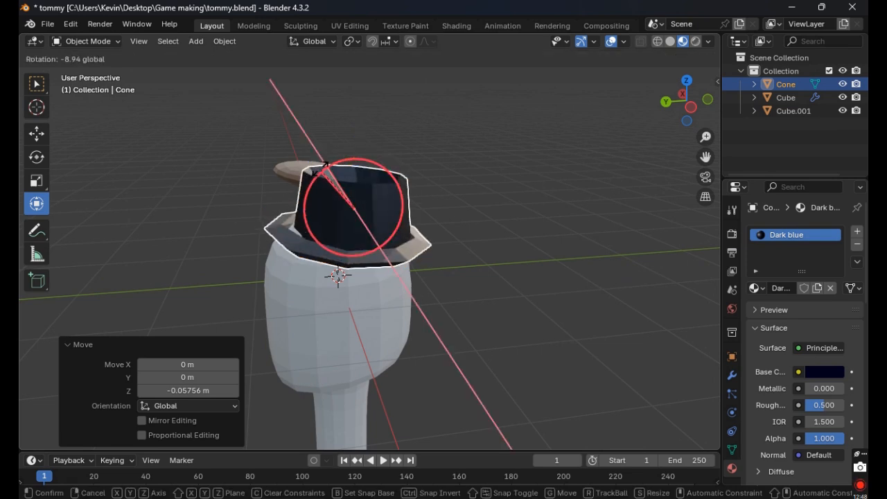
click(360, 147)
drag(283, 213, 271, 210)
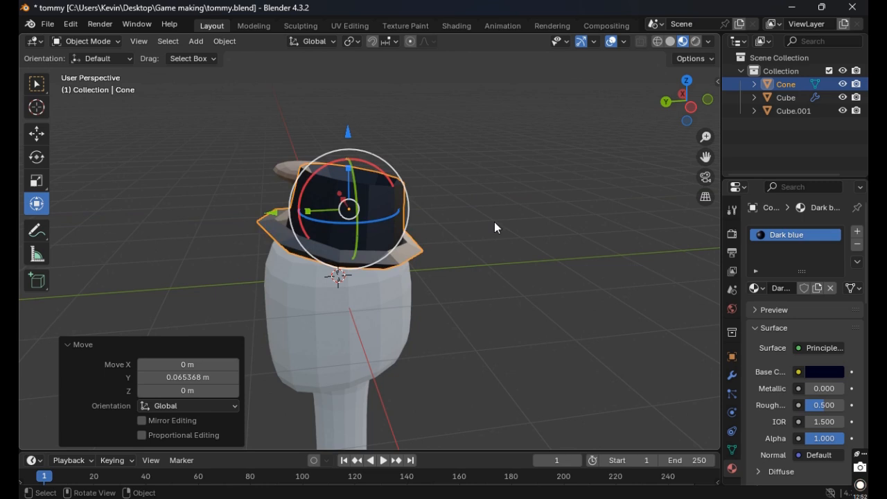
click(498, 222)
Select the brown hair piece, turn it on edge so it stands upright, and scale it down.
middle_drag(498, 222, 531, 204)
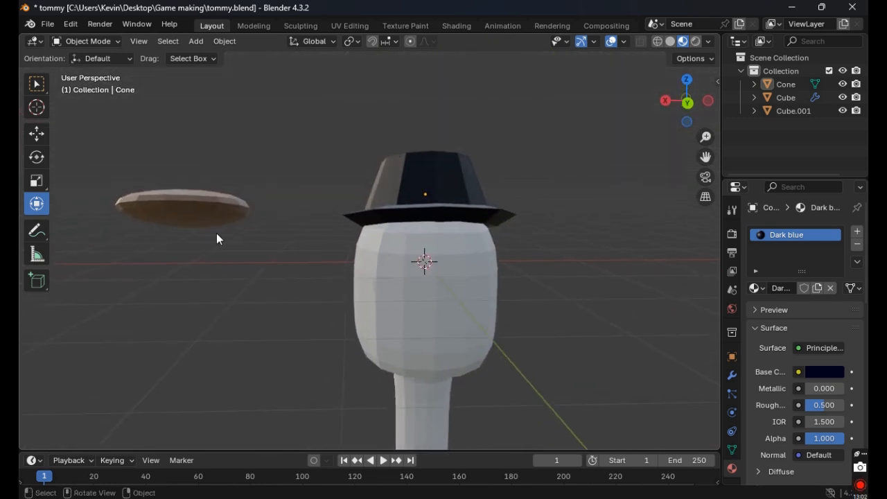
click(191, 211)
middle_drag(226, 229, 233, 198)
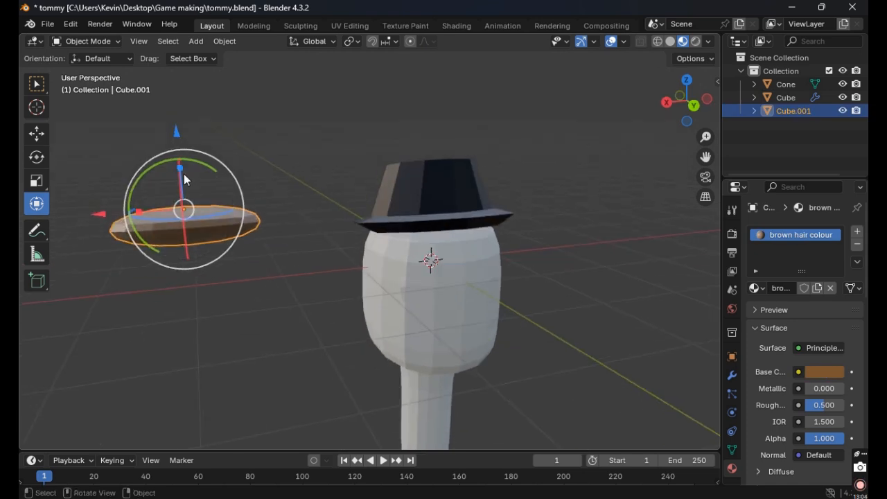
drag(180, 168, 50, 208)
drag(135, 222, 172, 177)
mouse_move(174, 178)
middle_down()
mouse_move(195, 163)
mouse_move(177, 168)
middle_up()
drag(176, 168, 174, 199)
Move the upright hair piece along X against the side of the head and lower it about 0.85 m along Z.
middle_drag(263, 192, 136, 237)
drag(101, 249, 345, 177)
drag(360, 140, 363, 203)
middle_drag(383, 209, 396, 229)
middle_drag(376, 221, 372, 281)
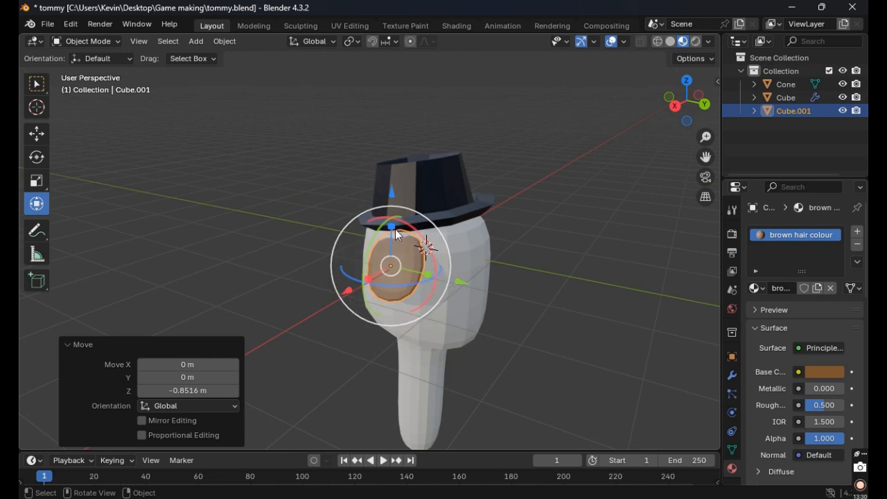
Stretch the brown hair piece along Z by a factor of 1.128 and rotate it about 13.3° around Y.
key(s)
key(z)
click(411, 229)
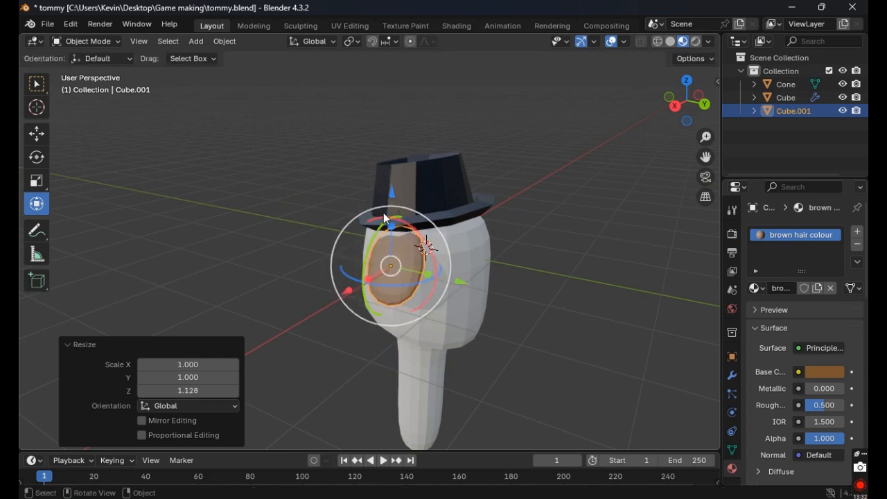
drag(382, 230, 381, 250)
middle_drag(456, 248, 451, 248)
scroll(402, 246, up, 3)
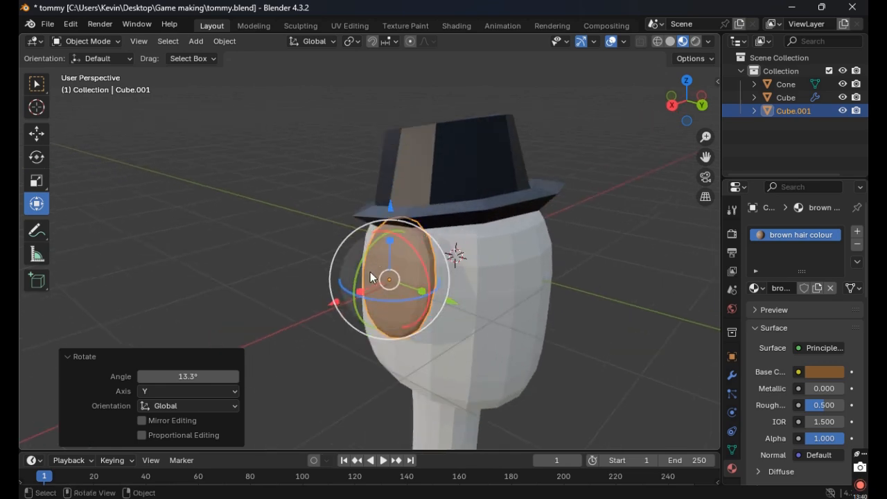
Thin the hair piece along X by scaling it to about 0.514 and again to about 0.473.
drag(364, 294, 382, 284)
scroll(395, 276, up, 3)
middle_drag(395, 276, 340, 274)
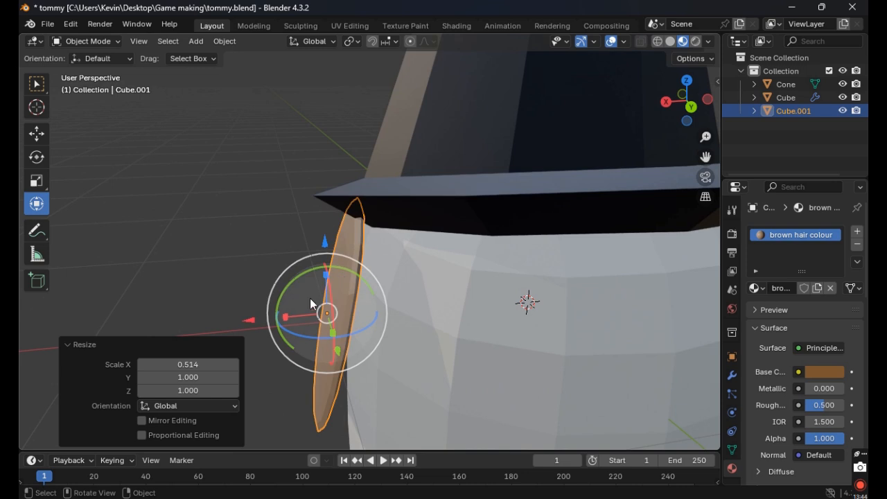
drag(293, 317, 309, 315)
middle_drag(320, 317, 424, 321)
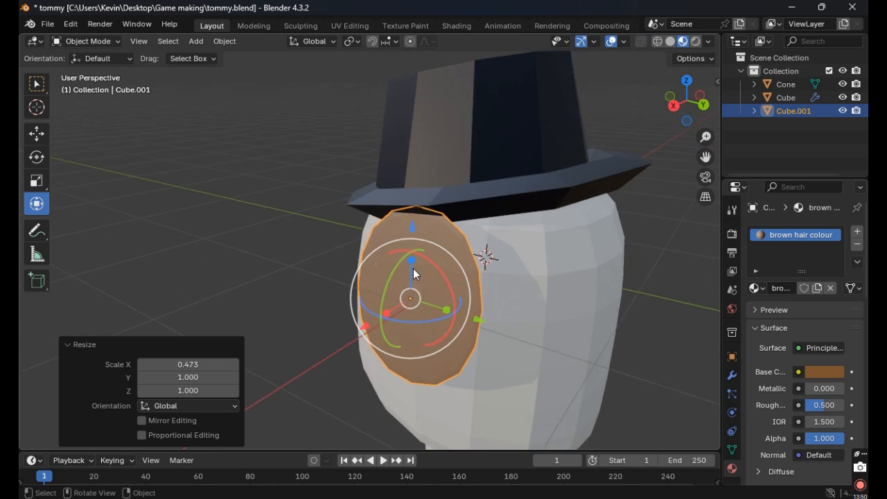
Scale the hair piece to 0.5 along Z and move it about -0.094 m along X into the side of the head.
text(sz0.5)
key(Return)
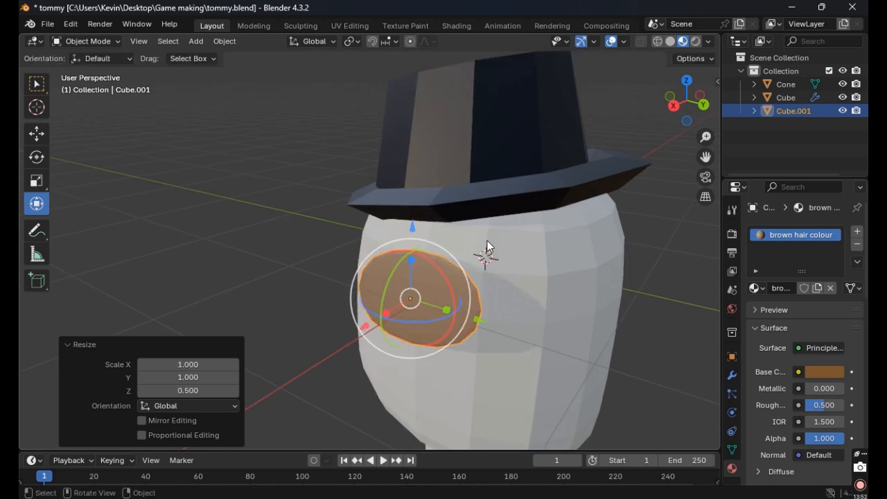
middle_drag(487, 246, 424, 244)
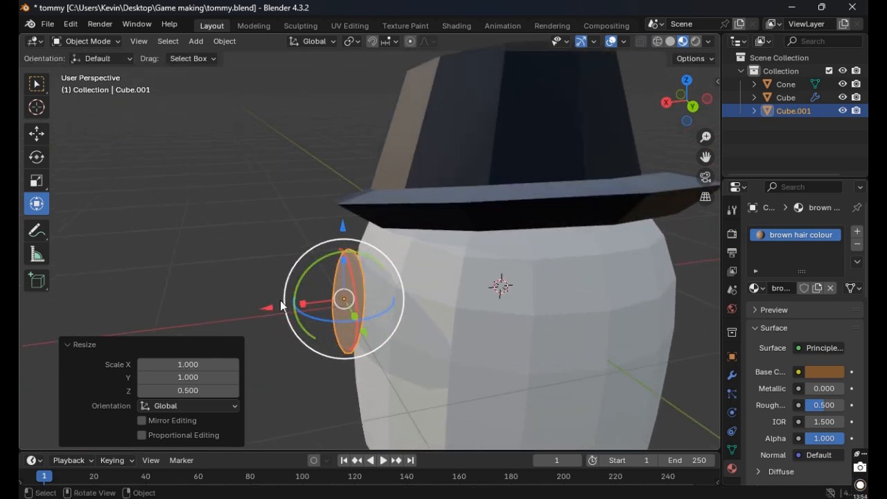
key(g)
key(x)
click(320, 282)
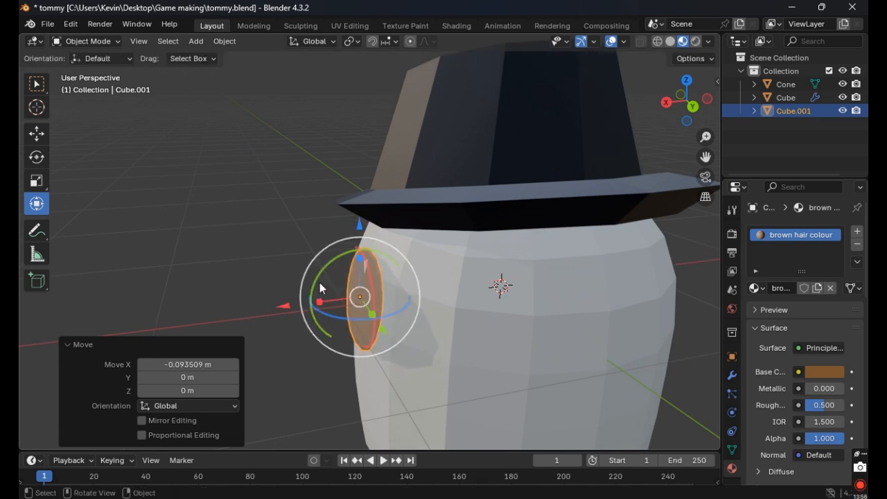
Move the hair piece about -0.22 m along Y and stretch it along Y by a factor of 1.317.
middle_drag(376, 242, 457, 253)
key(g)
key(y)
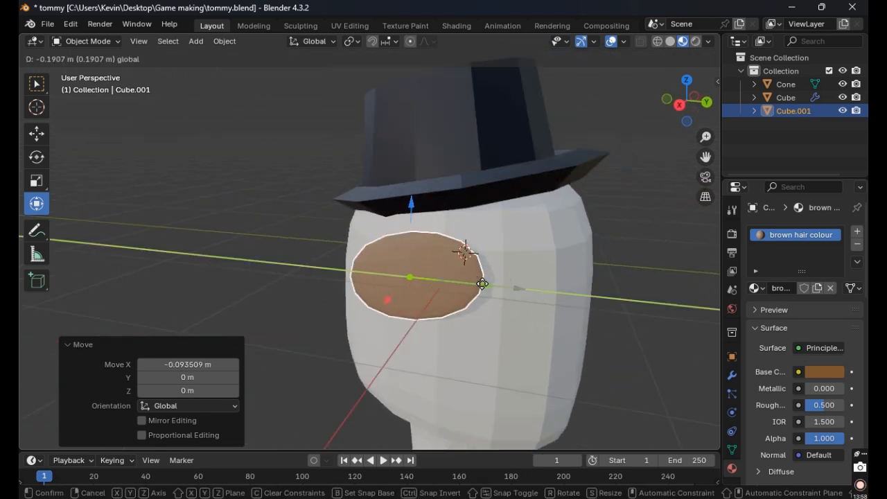
click(435, 275)
key(s)
key(y)
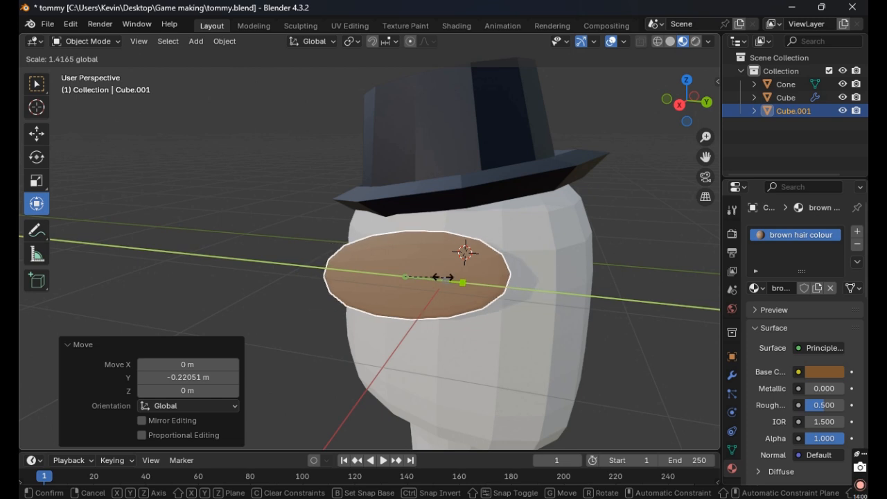
click(413, 227)
Scale the hair piece up to about 1.28 along Z and raise it about 0.06 m towards the hat brim.
key(s)
key(z)
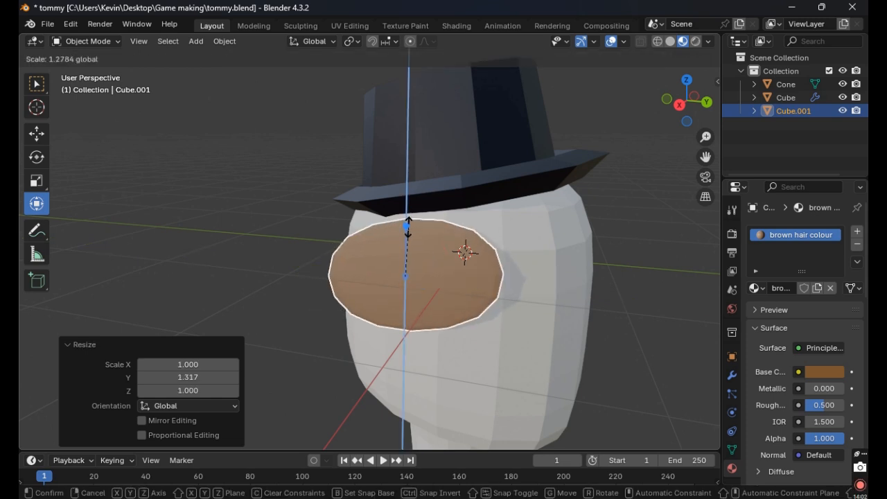
click(413, 221)
key(g)
key(z)
click(465, 282)
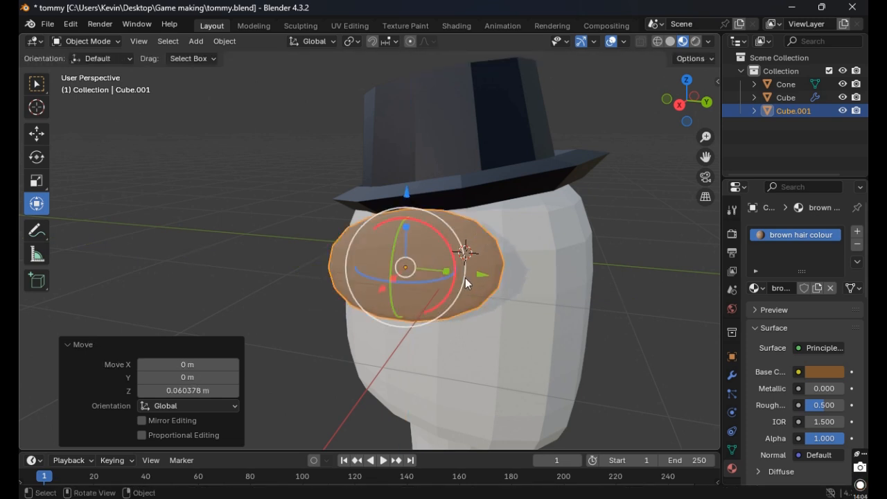
middle_drag(481, 279, 521, 274)
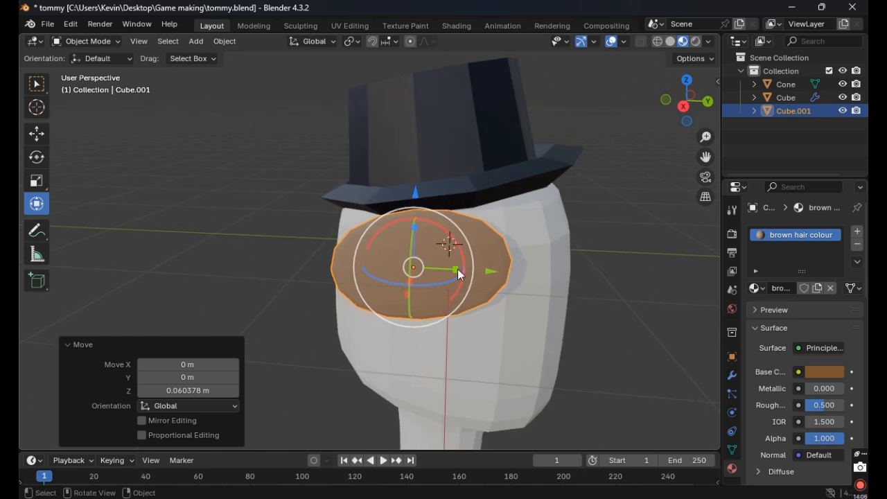
key(g)
key(y)
right_click(500, 268)
Enter Edit Mode on the hair piece and shift a top and a bottom vertex at its -Y end along X.
key(Tab)
middle_drag(525, 320, 433, 243)
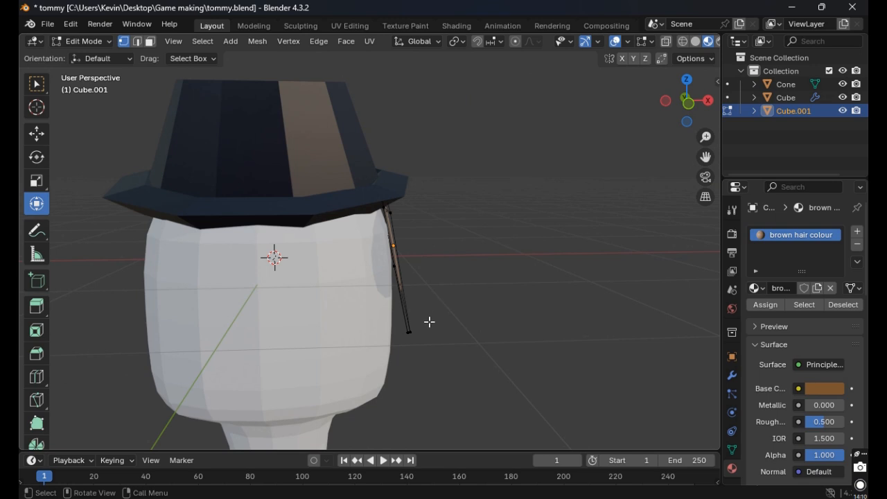
scroll(430, 326, up, 2)
middle_drag(432, 337, 445, 293)
shift+click(377, 187)
shift+click(420, 385)
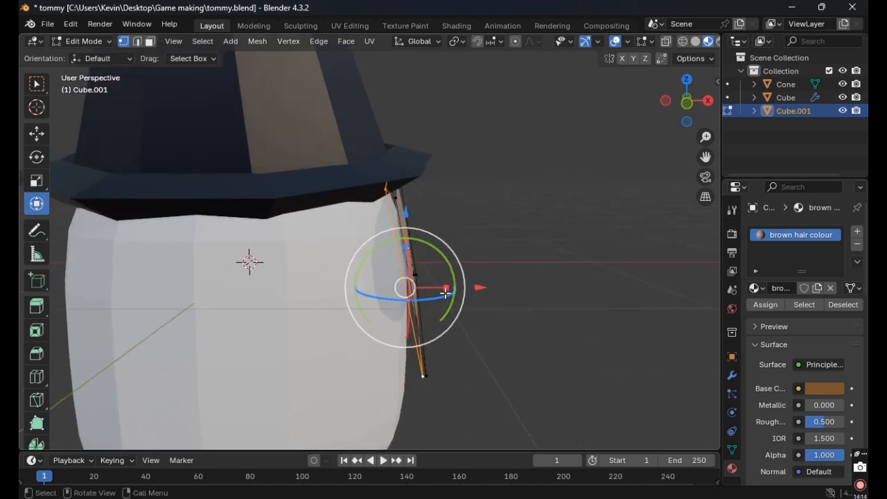
mouse_move(440, 287)
mouse_down()
mouse_move(382, 286)
mouse_move(436, 273)
mouse_up()
Try shifting the neighbouring top and bottom vertices at the hair piece's -Y end outward along X.
middle_drag(496, 255, 461, 228)
click(384, 190)
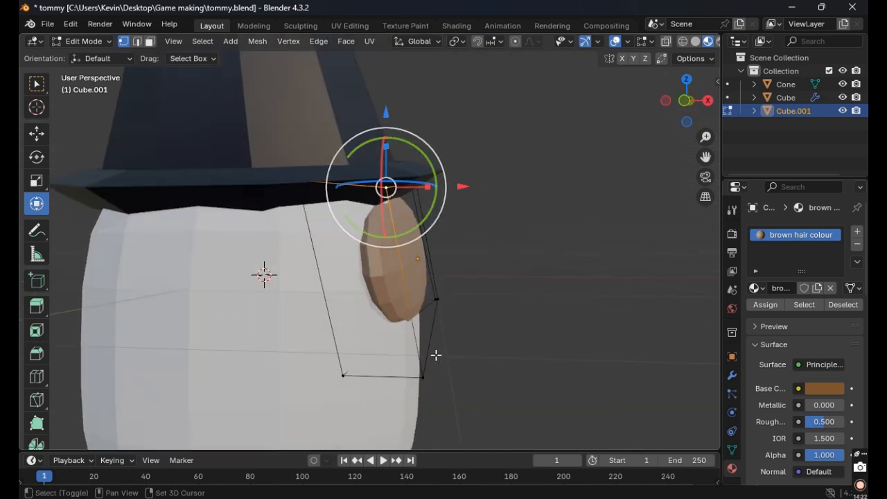
shift+click(422, 377)
mouse_move(483, 286)
mouse_down()
mouse_move(456, 289)
mouse_move(492, 292)
mouse_up()
click(531, 352)
middle_drag(531, 352, 547, 331)
Undo the recent vertex moves and shift the selected top and bottom vertices at the -Y end along X again.
key(ctrl+z)
key(ctrl+z)
key(ctrl+z)
key(ctrl+z)
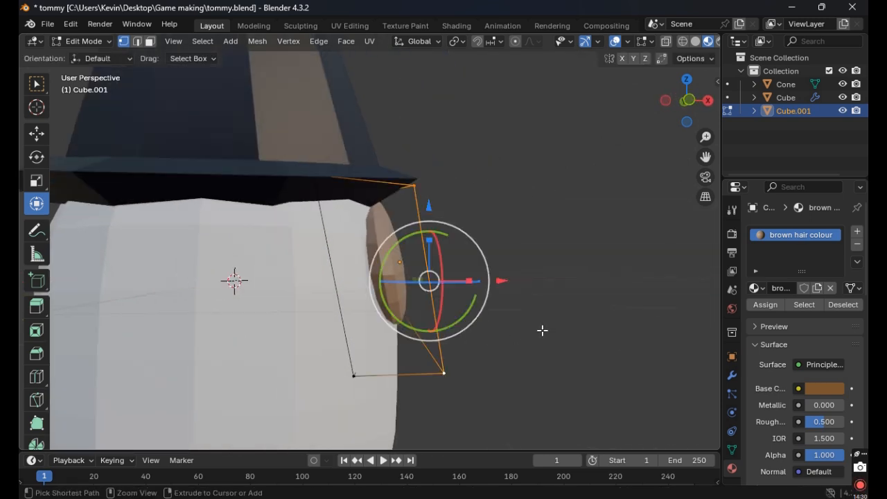
key(ctrl+shift+z)
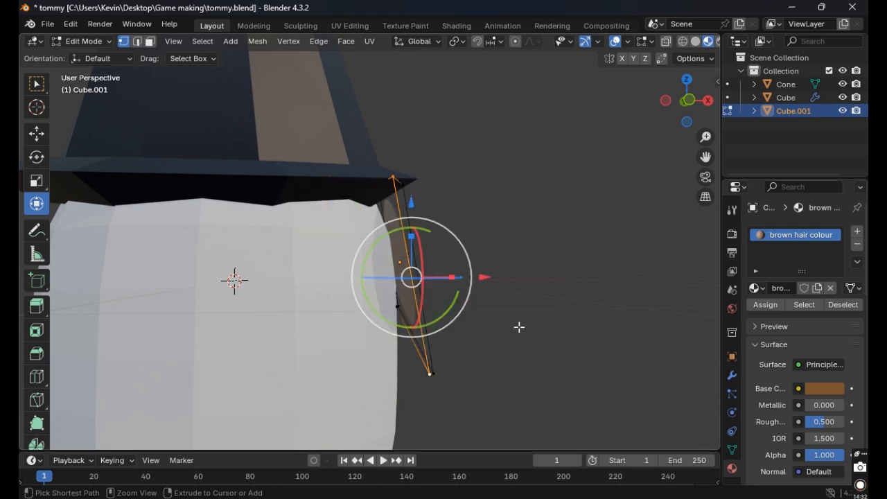
mouse_move(440, 277)
mouse_down()
mouse_move(428, 277)
mouse_move(469, 280)
mouse_move(454, 284)
mouse_up()
middle_drag(495, 326, 392, 333)
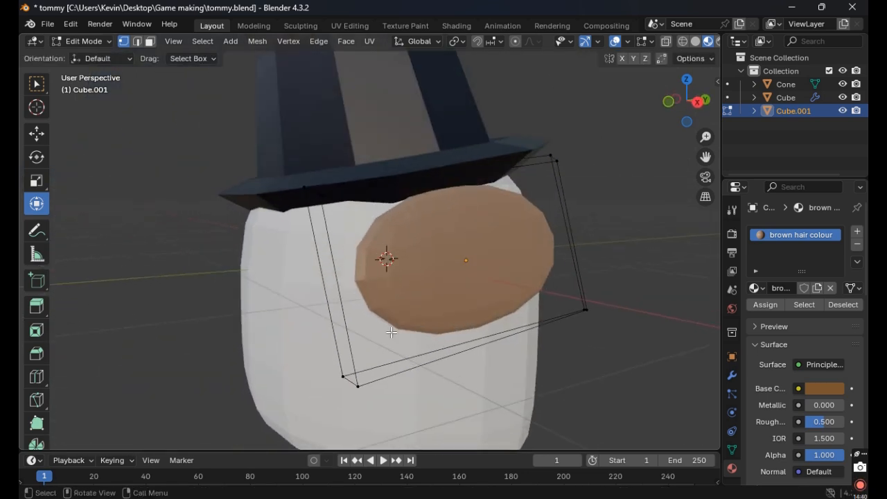
Try a single centred vertical loop cut across the hair piece.
key(ctrl+r)
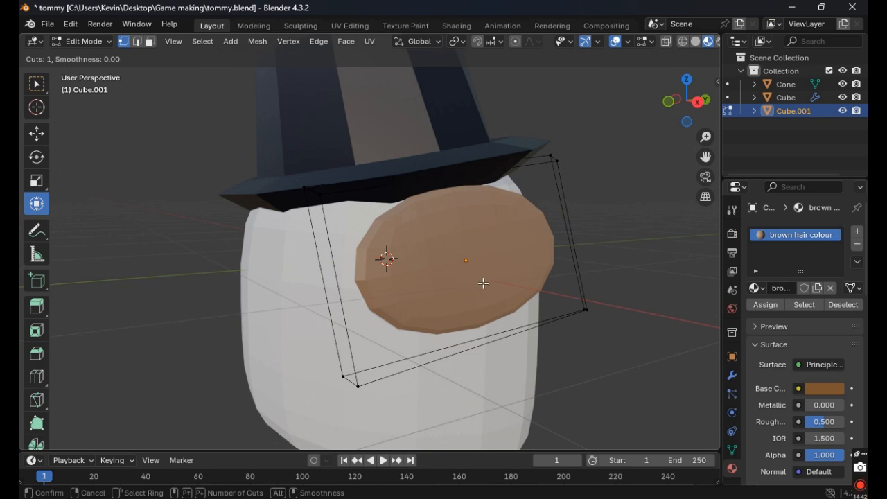
click(481, 337)
click(481, 336)
click(534, 400)
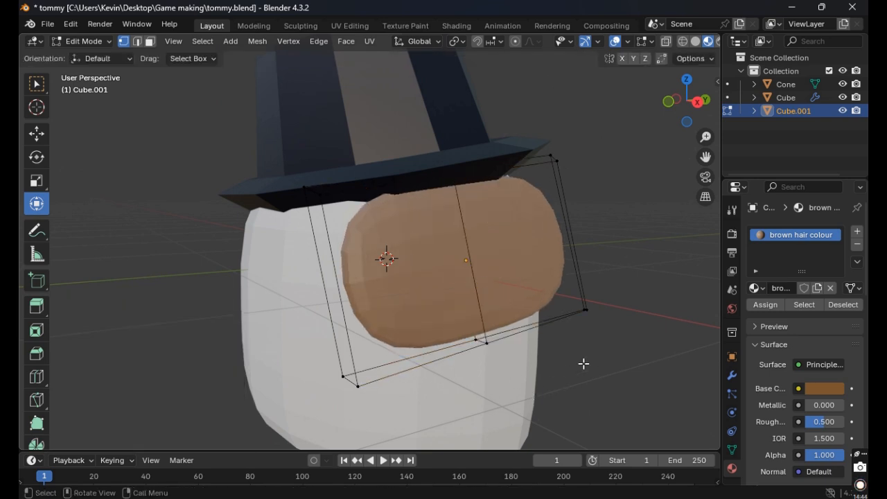
Add one vertical loop cut to the hair piece, slid towards its -Y end with a factor of about 0.767.
middle_drag(594, 358, 630, 354)
middle_drag(511, 349, 569, 332)
middle_drag(476, 354, 406, 368)
key(ctrl+r)
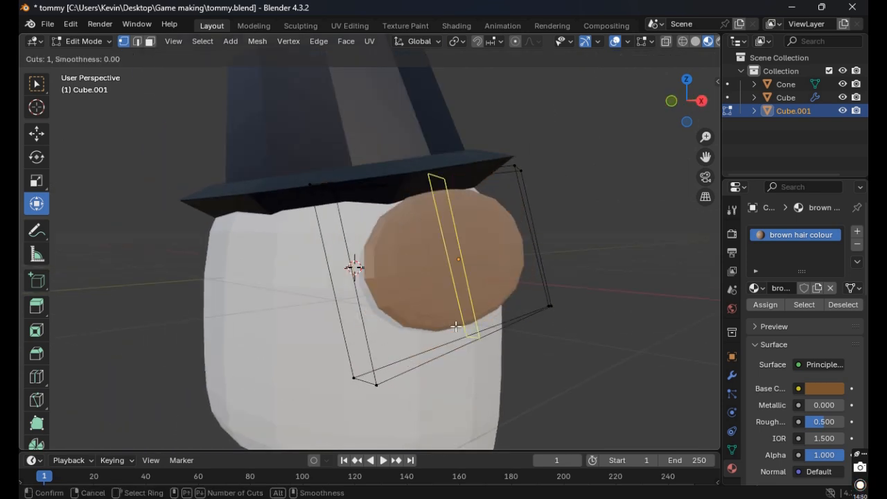
click(459, 319)
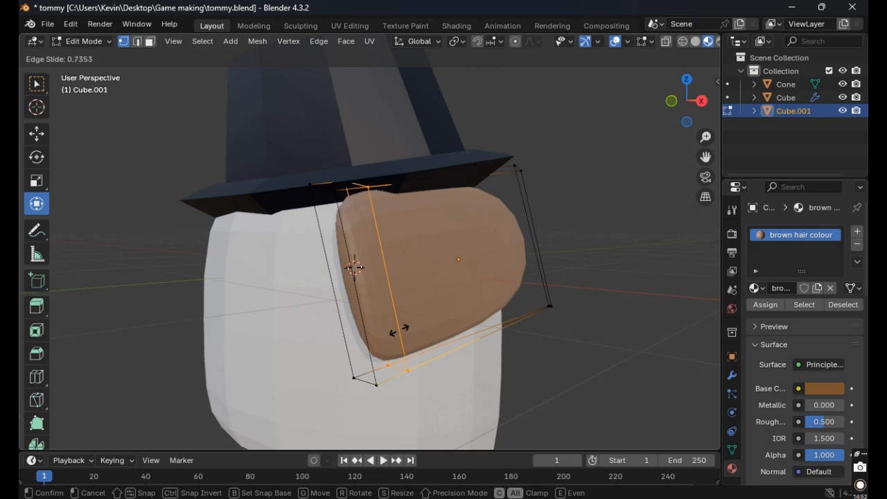
click(399, 331)
middle_drag(399, 331, 510, 351)
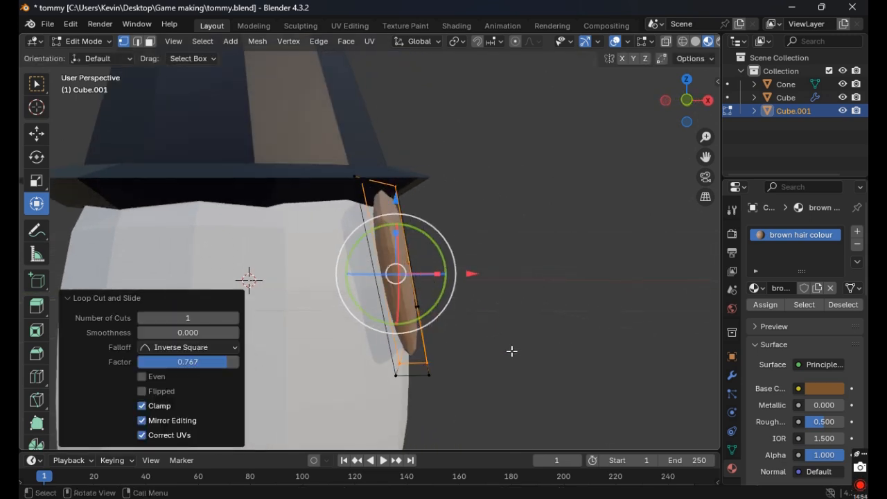
Select the inner top and bottom vertices at the hair piece's -Y end and move them about -0.5 m along X.
click(511, 350)
shift+click(355, 175)
shift+click(395, 376)
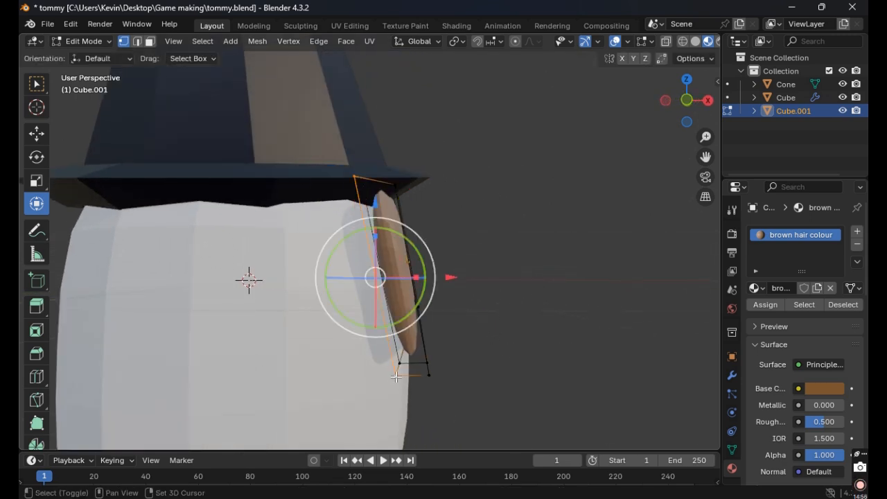
drag(450, 279, 323, 278)
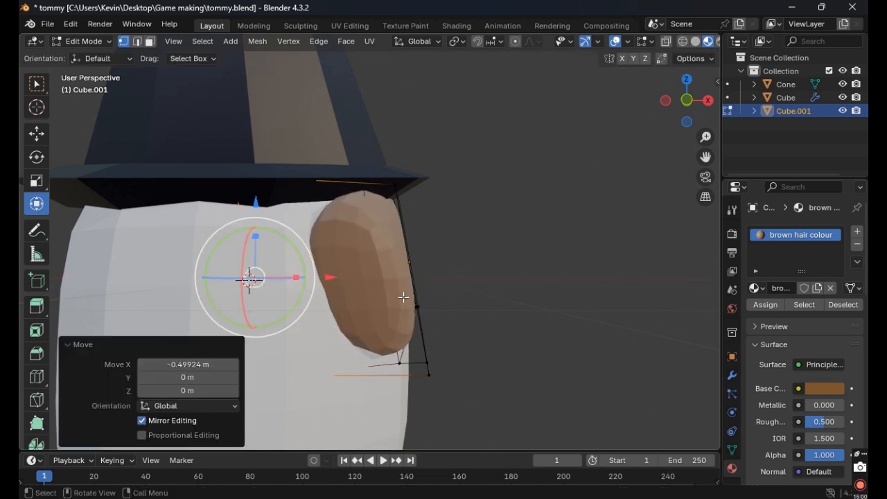
middle_drag(404, 297, 421, 378)
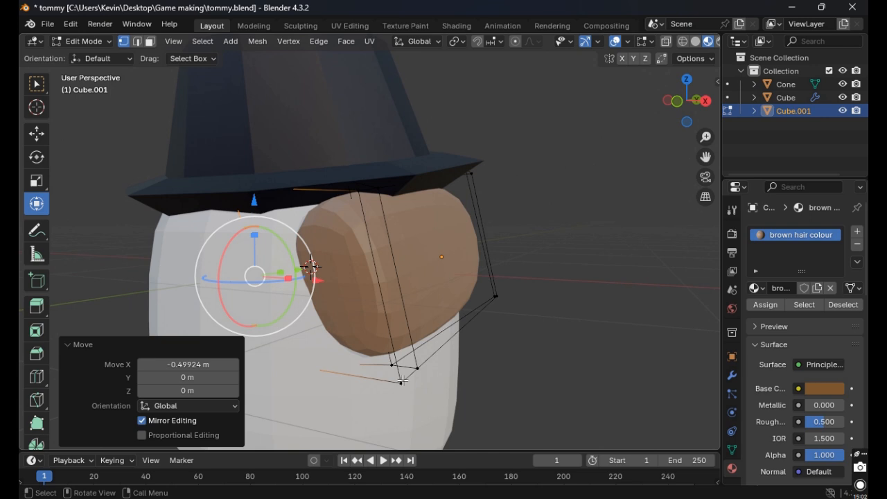
Move the outer top and bottom vertices at the hair piece's -Y end about -0.27 m along X.
click(402, 380)
shift+click(357, 187)
drag(448, 299, 394, 292)
middle_drag(395, 292, 447, 280)
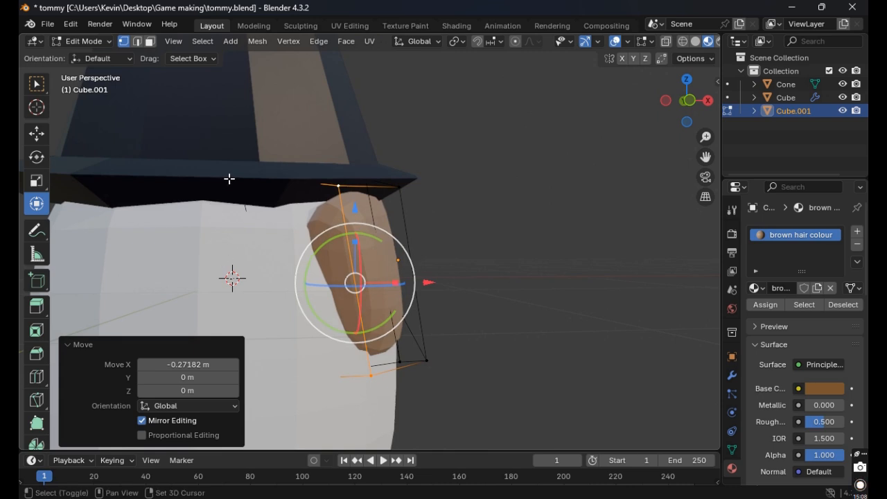
Select only the innermost top and bottom vertices at the -Y end and pull them back outward along X.
shift+click(244, 205)
shift+click(326, 374)
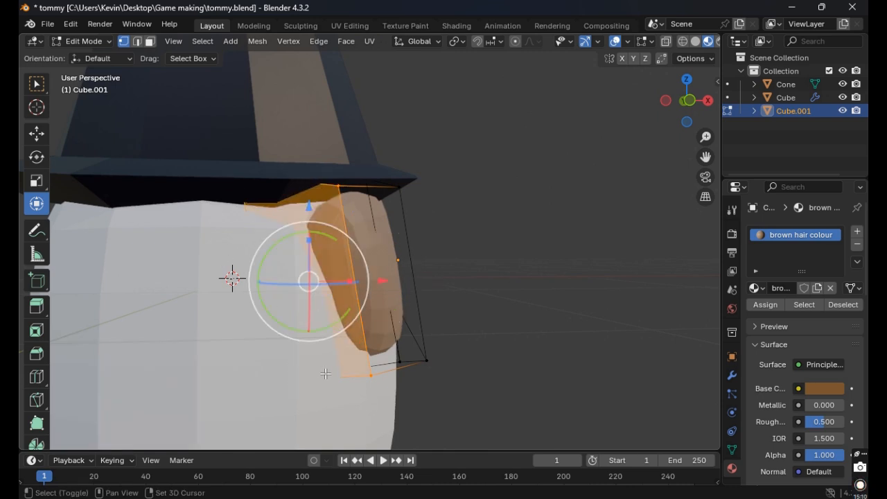
shift+click(369, 372)
shift+click(340, 188)
drag(343, 281, 378, 279)
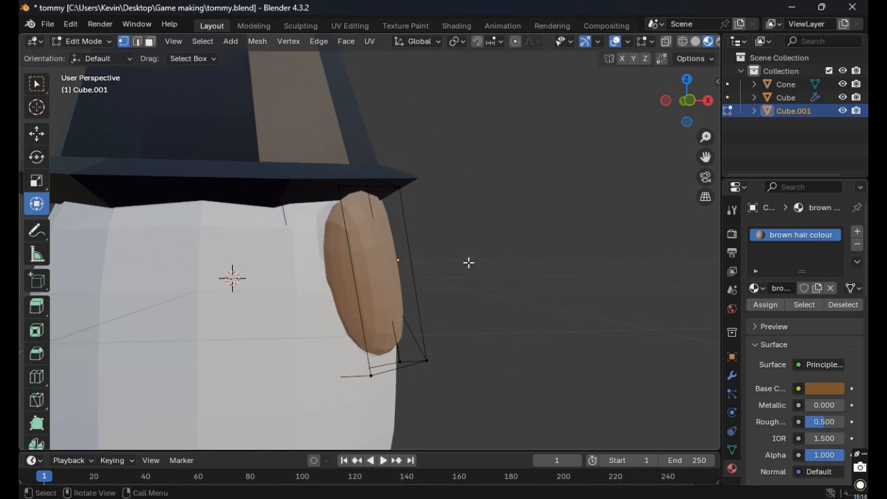
Add one vertical loop cut near the hair piece's +Y end, slid to a factor of about -0.577.
middle_drag(468, 261, 429, 284)
key(ctrl+e)
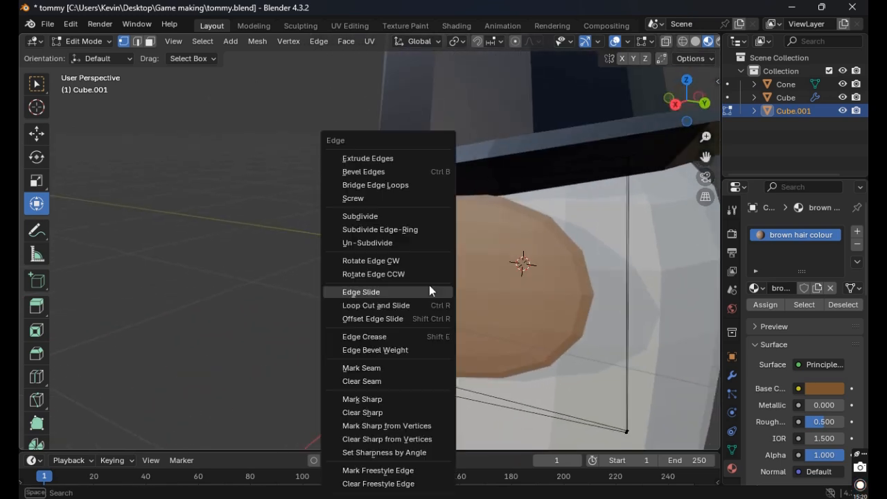
key(ctrl+r)
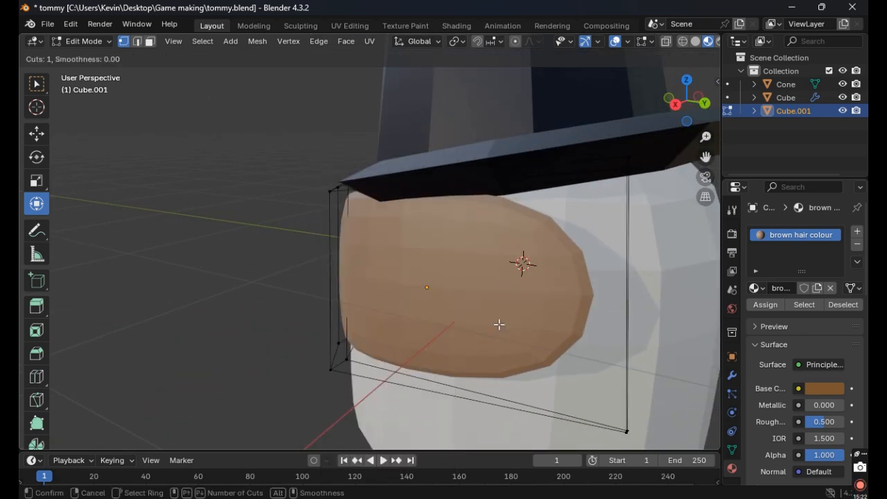
click(513, 407)
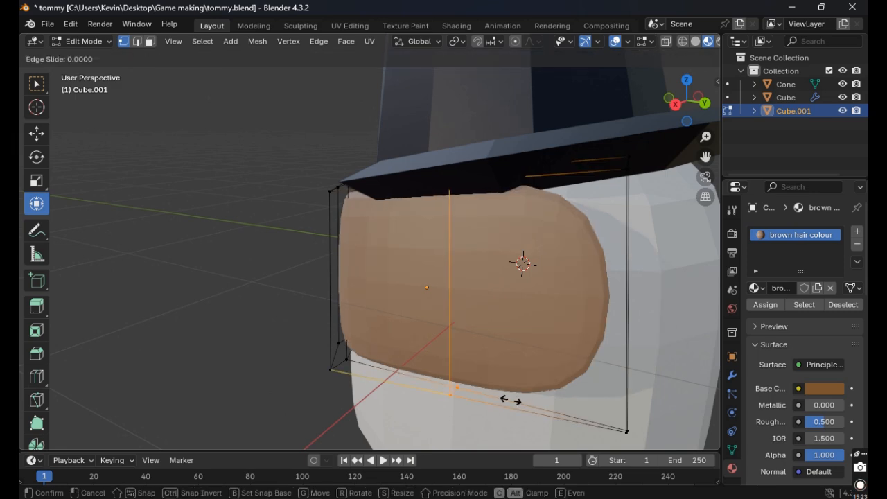
click(600, 400)
middle_drag(599, 401, 598, 374)
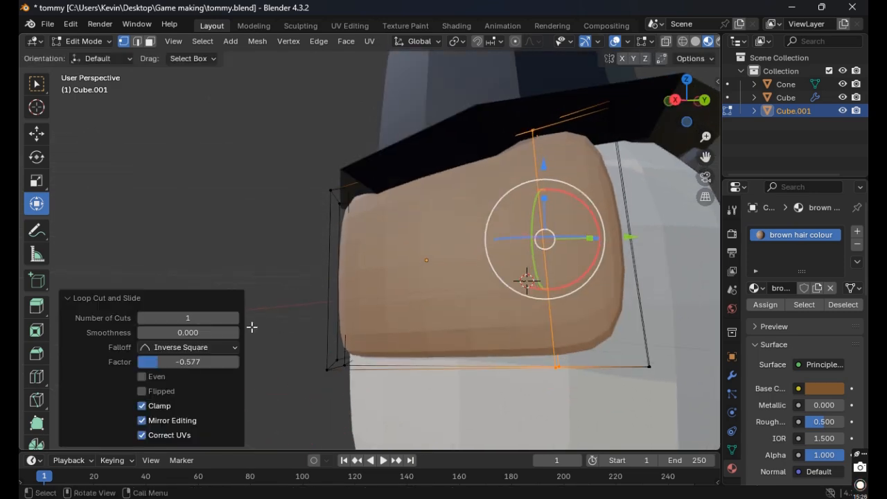
Select most of the hair piece's bottom-edge vertices and move them up about 0.158 m along Z.
click(238, 287)
middle_drag(239, 288, 352, 281)
click(352, 280)
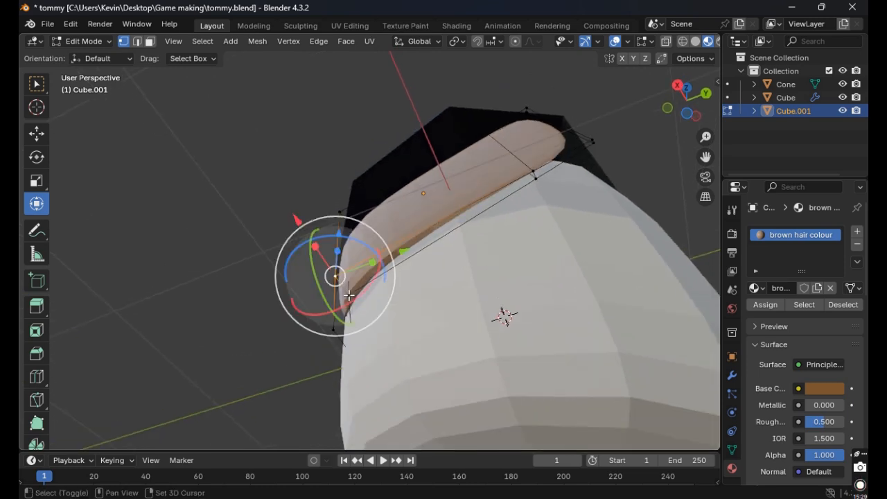
shift+click(535, 177)
shift+click(538, 180)
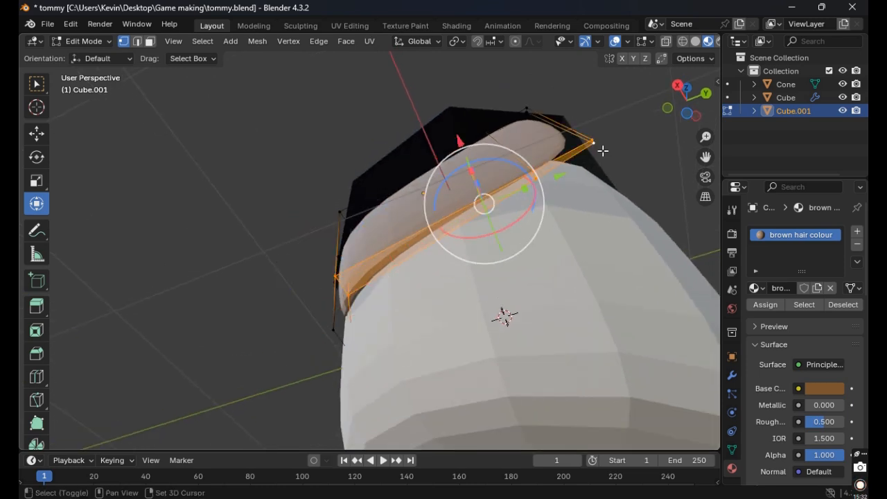
middle_drag(602, 148, 564, 256)
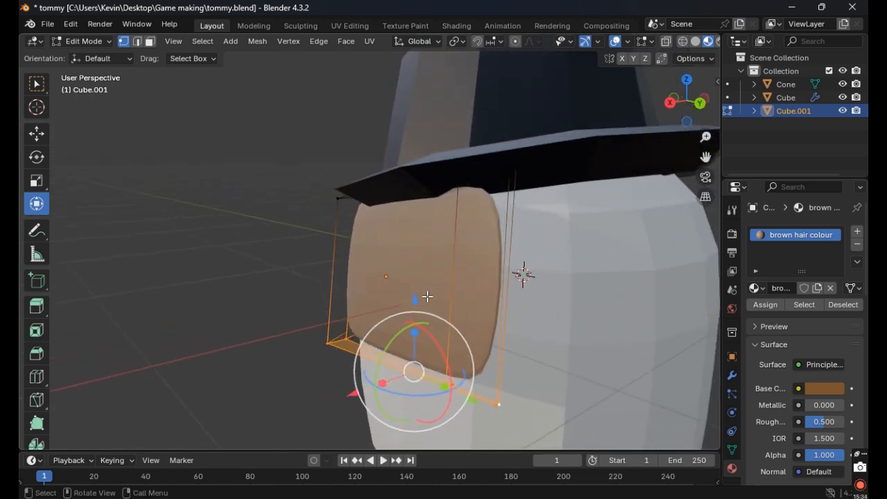
key(g)
key(z)
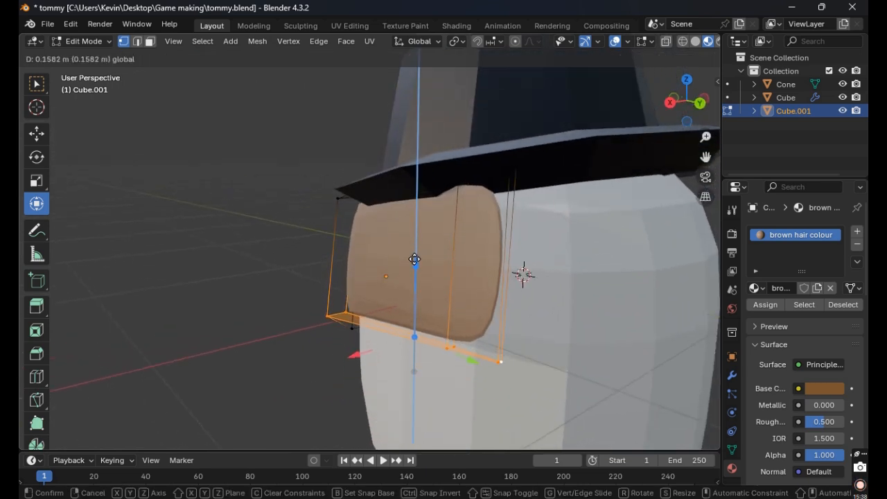
click(415, 259)
middle_drag(420, 259, 461, 239)
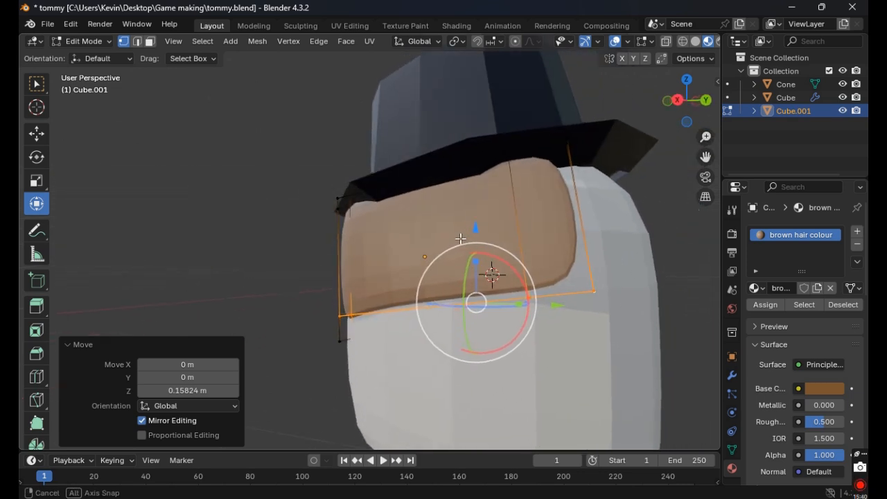
click(240, 283)
Return from Edit Mode to Object Mode and deselect the hair piece.
scroll(407, 254, down, 4)
middle_drag(407, 254, 246, 264)
key(grave)
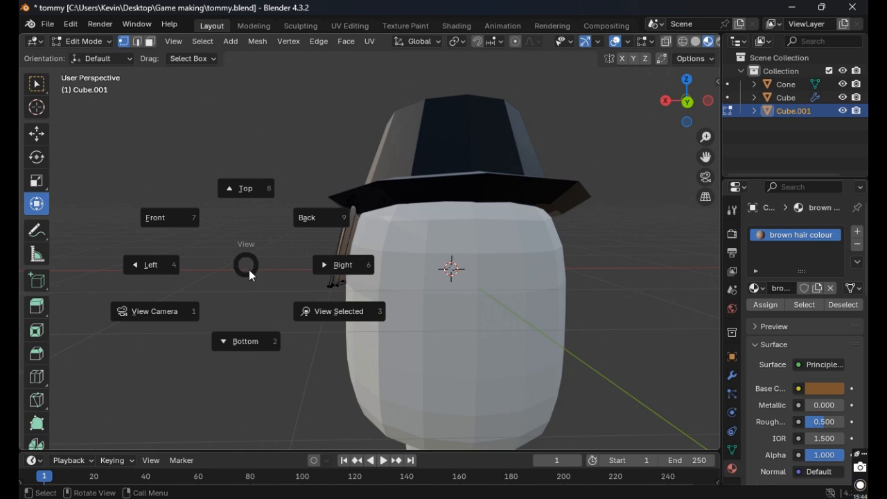
click(302, 381)
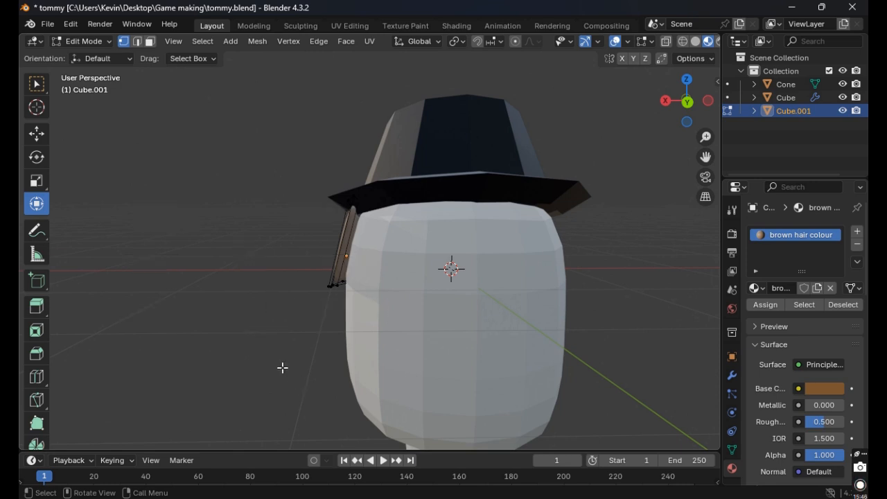
key(Tab)
click(244, 308)
scroll(244, 309, down, 3)
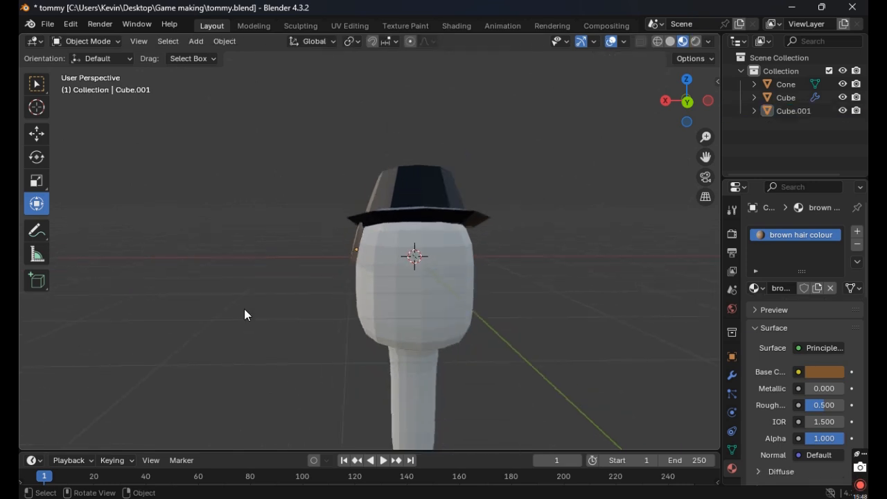
middle_drag(244, 309, 240, 339)
click(225, 41)
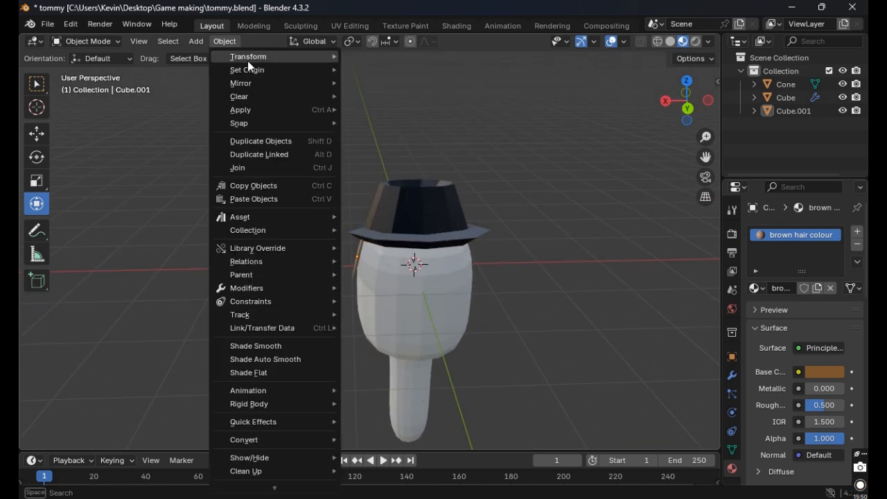
mouse_move(195, 43)
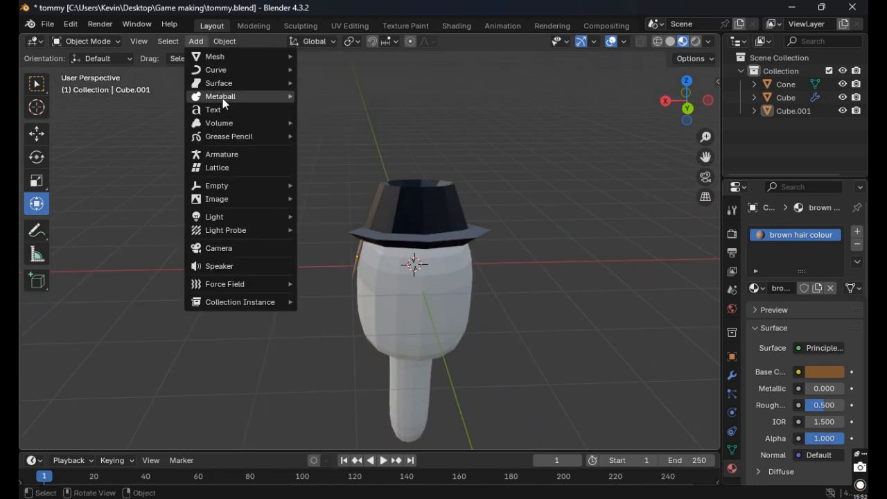
mouse_move(230, 55)
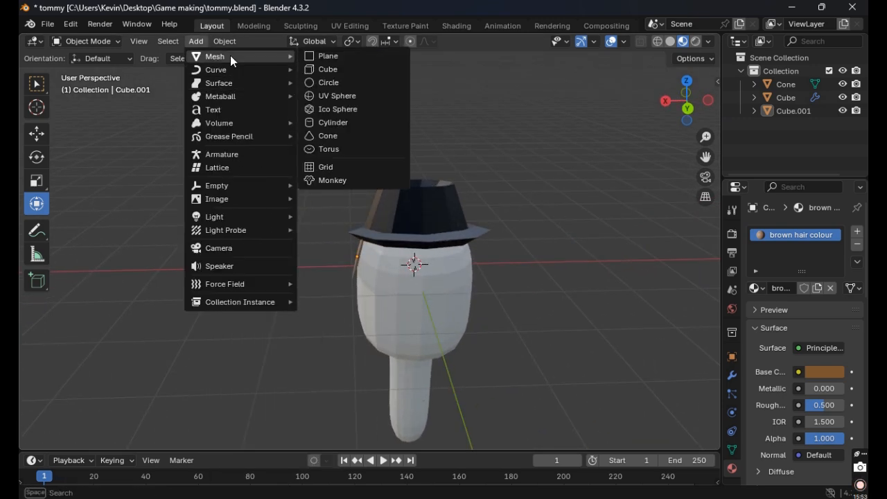
click(332, 147)
key(g)
key(x)
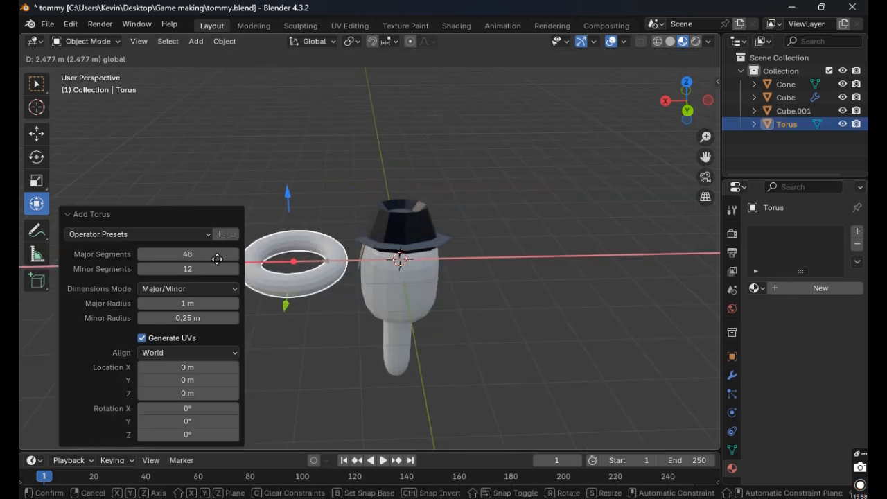
click(217, 260)
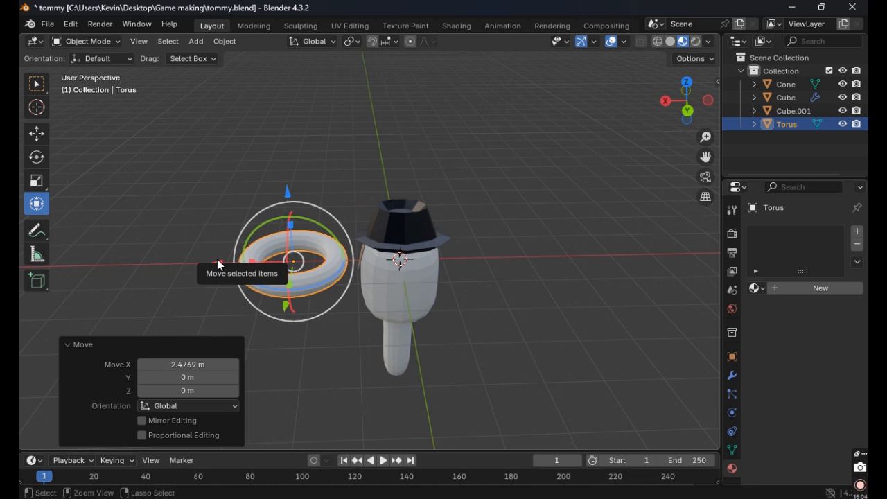
key(ctrl+z)
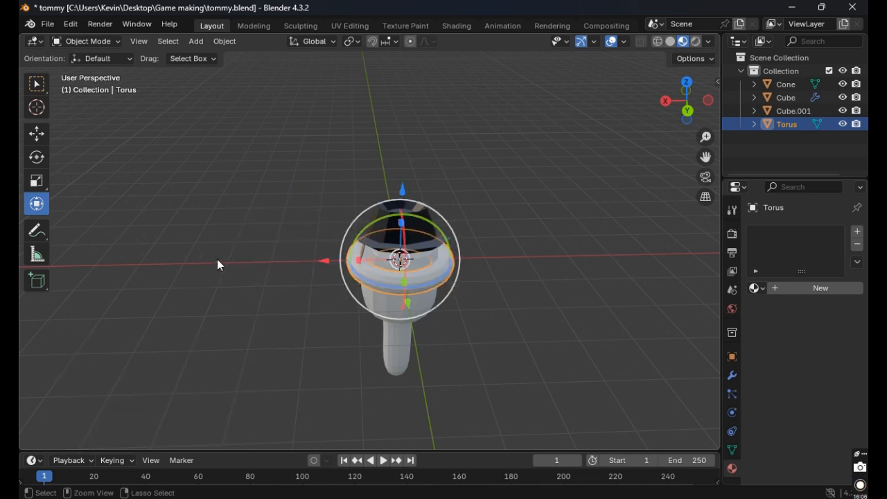
key(ctrl+z)
Add a cube and move it about 2.567 m along X, beside the head.
click(195, 41)
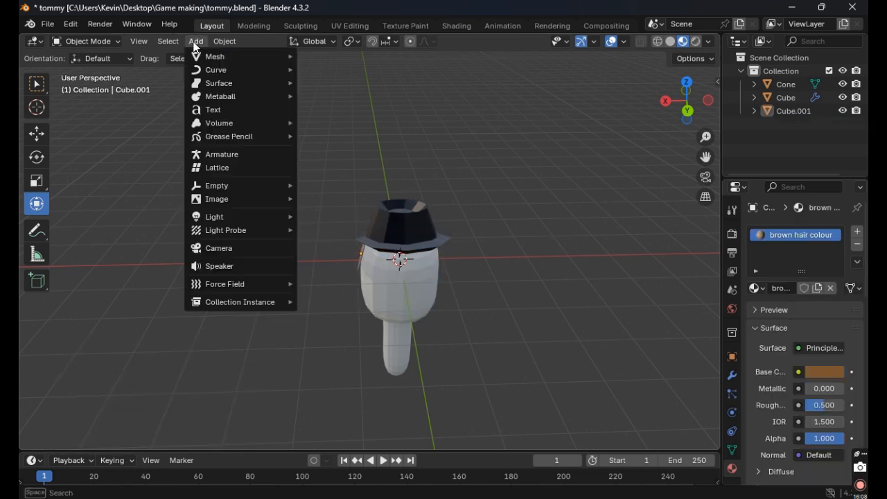
mouse_move(240, 63)
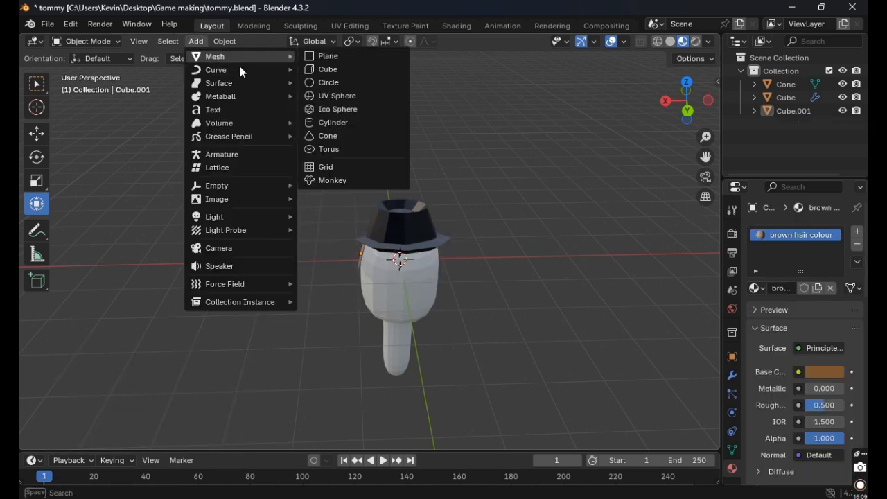
click(330, 70)
key(g)
key(x)
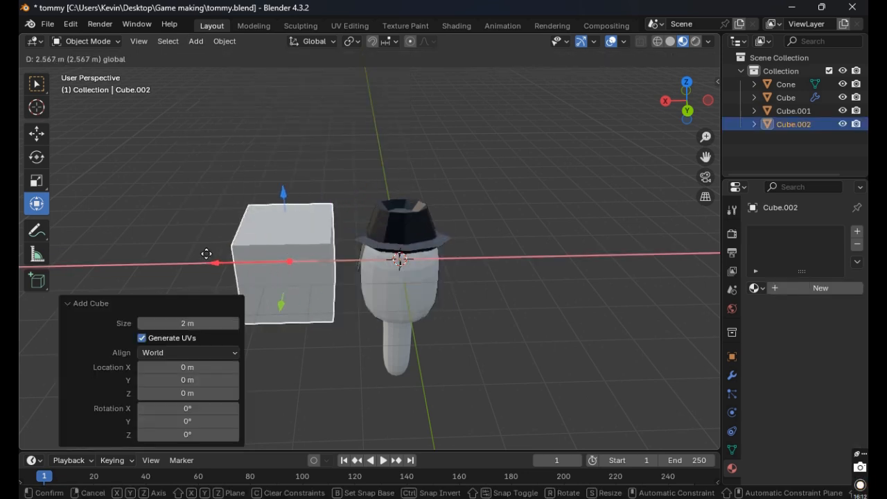
click(207, 254)
Give the new cube a Subdivision Surface modifier with a viewport level of 2.
click(732, 375)
click(779, 235)
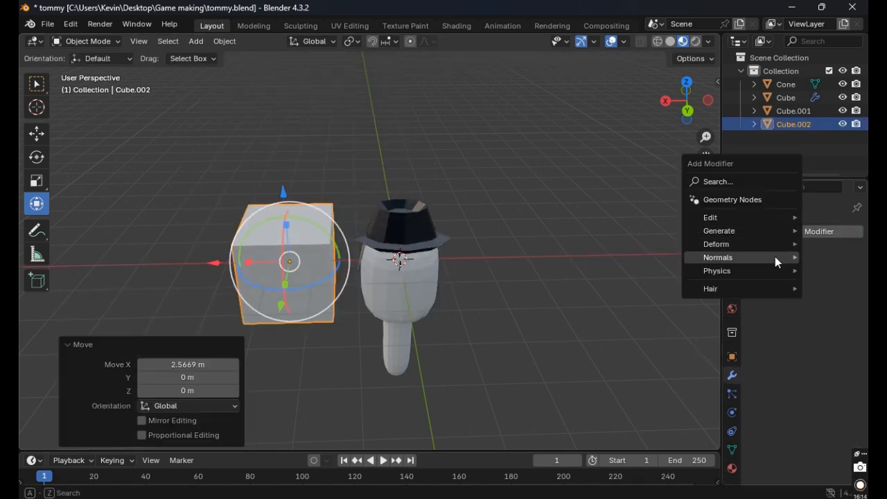
mouse_move(734, 233)
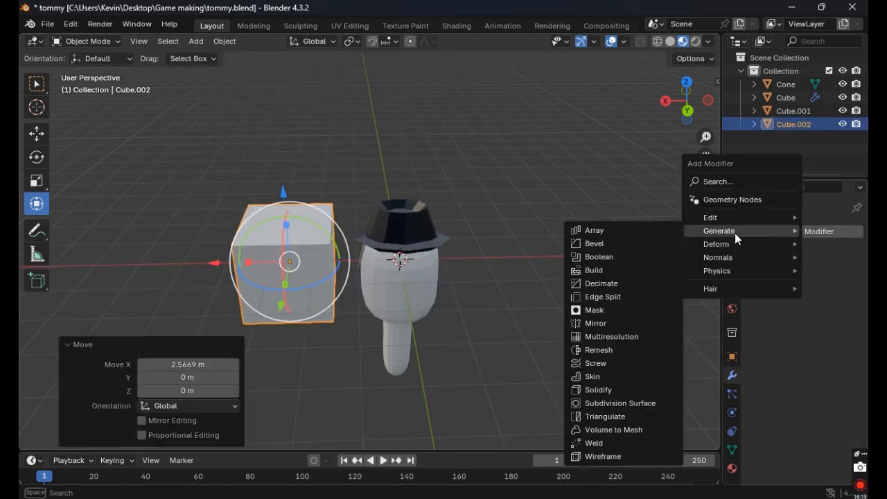
click(616, 404)
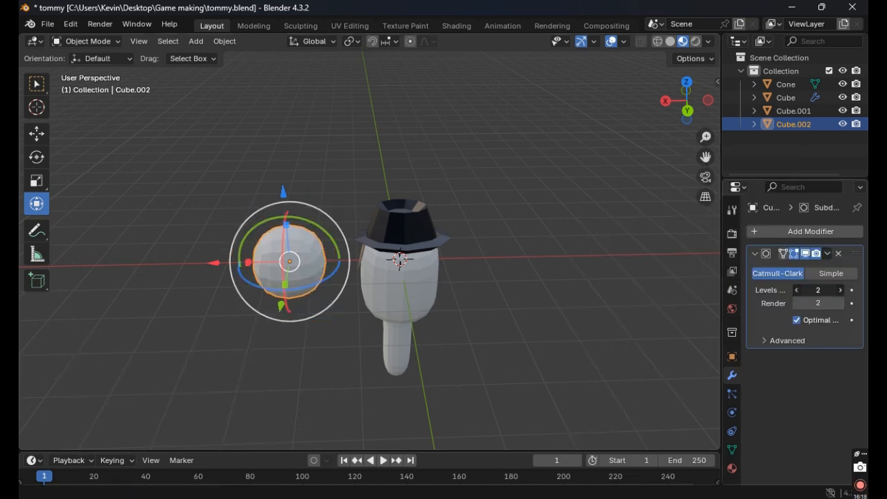
click(517, 304)
scroll(339, 271, up, 4)
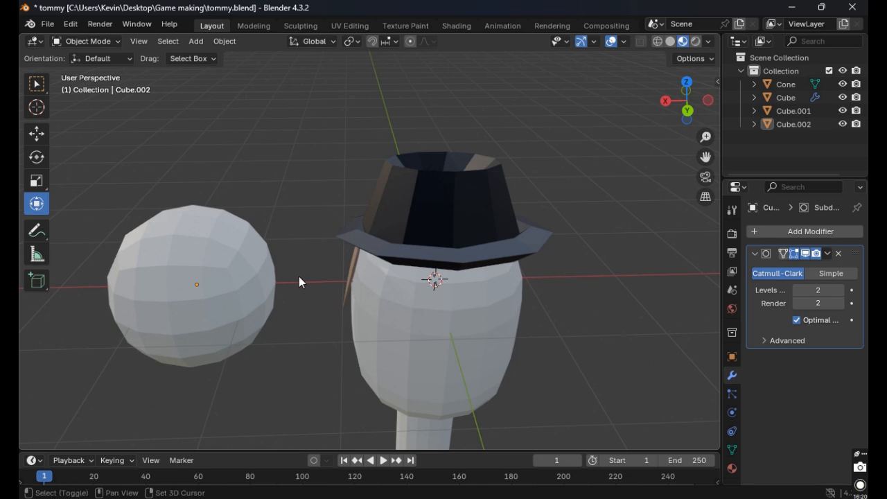
Scale the rounded cube to about 0.124 along X, 0.48 along Z and 0.206 along Y.
shift+middle_drag(300, 282, 326, 261)
click(301, 302)
middle_drag(301, 303, 261, 297)
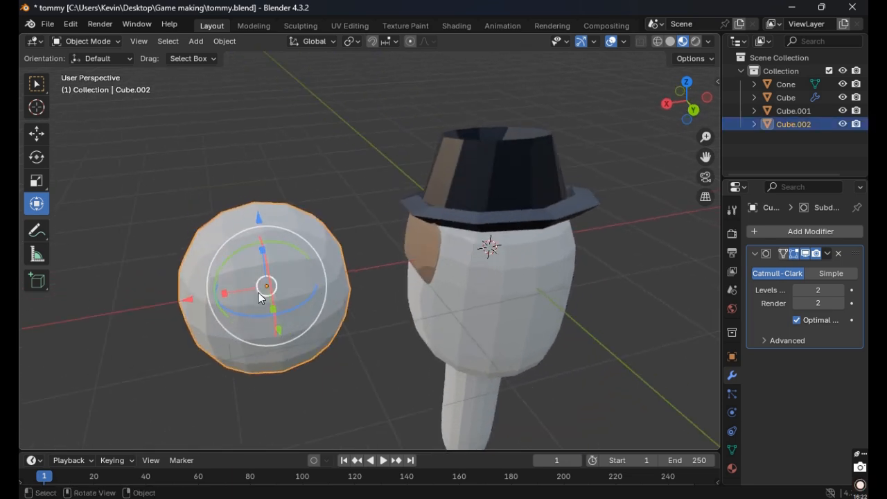
drag(234, 291, 272, 293)
middle_drag(272, 294, 364, 277)
key(s)
key(z)
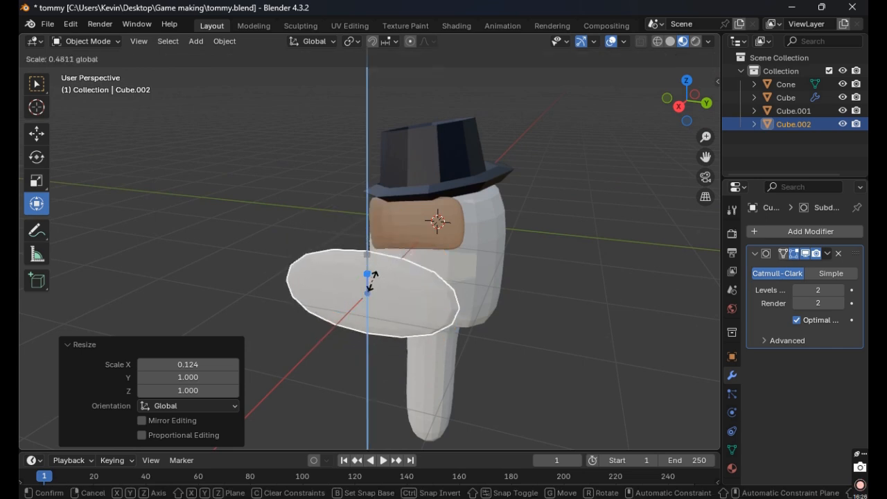
click(368, 285)
key(s)
key(y)
click(388, 293)
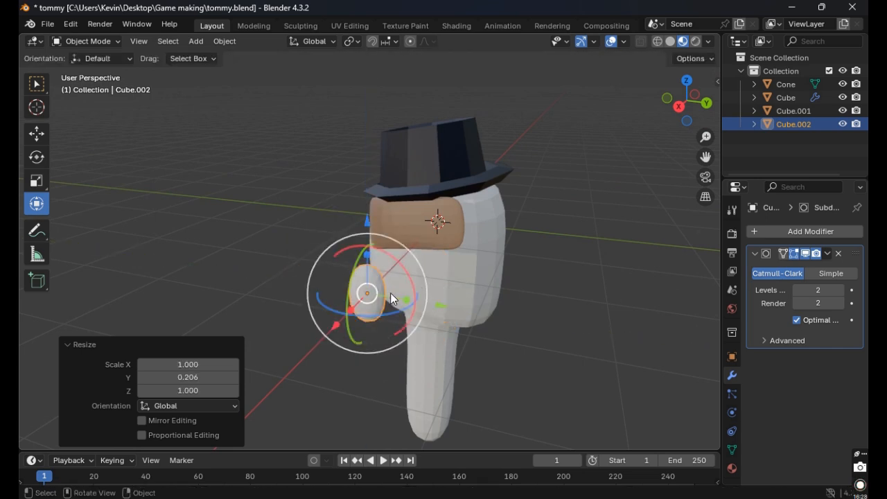
Widen the small oval along X by factors of 1.45 and 1.434, and flatten it along Y.
middle_drag(391, 292, 330, 327)
key(s)
key(x)
click(371, 331)
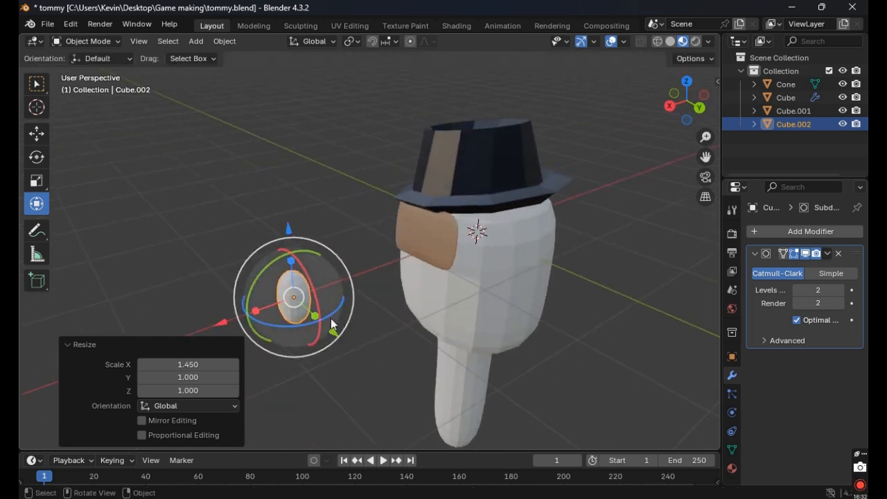
key(s)
key(x)
click(258, 313)
key(s)
key(y)
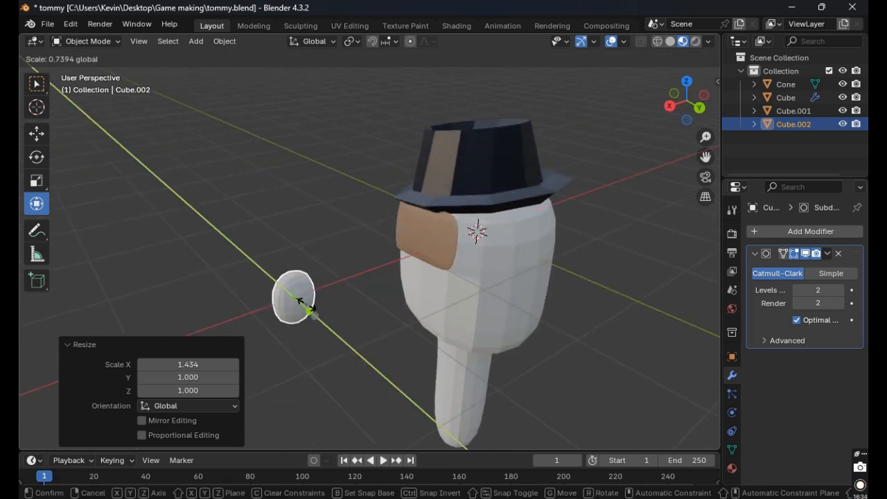
click(334, 298)
middle_drag(334, 297, 354, 277)
Select the four vertices of the flattened cube's -Y face and inset the face by about 0.396 m.
key(Tab)
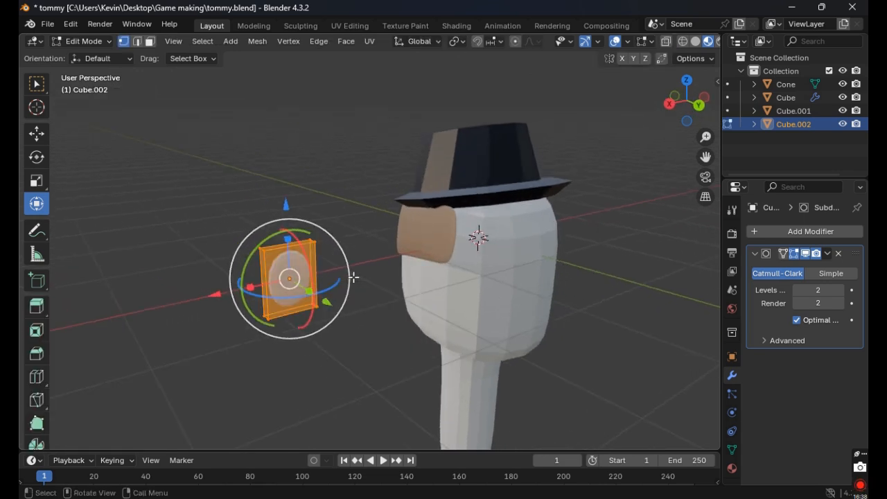
middle_drag(356, 223, 521, 225)
click(514, 217)
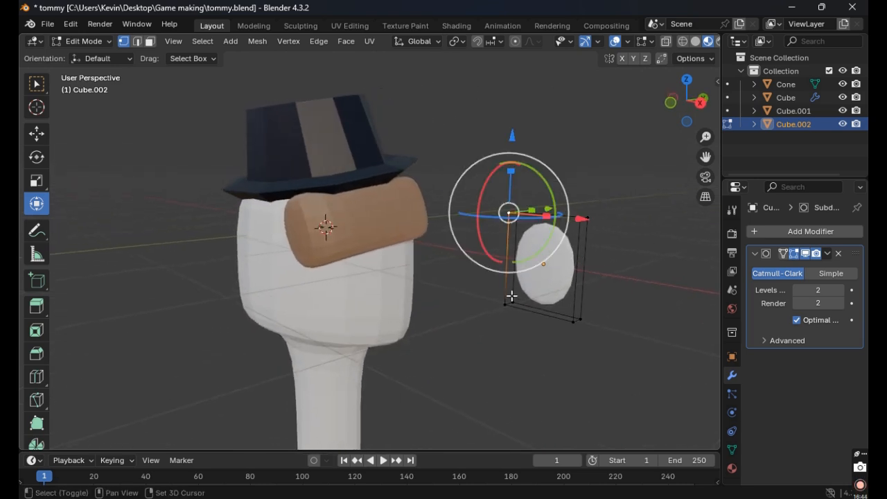
shift+click(506, 304)
shift+click(579, 319)
shift+click(587, 218)
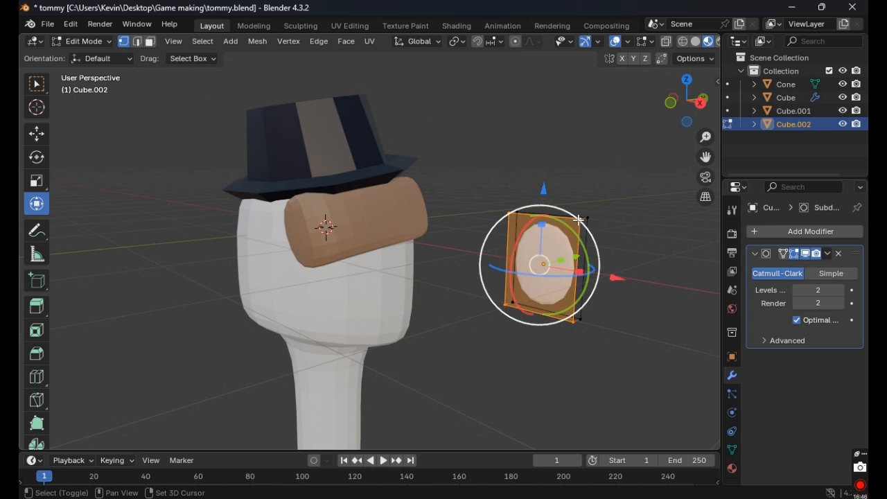
click(40, 334)
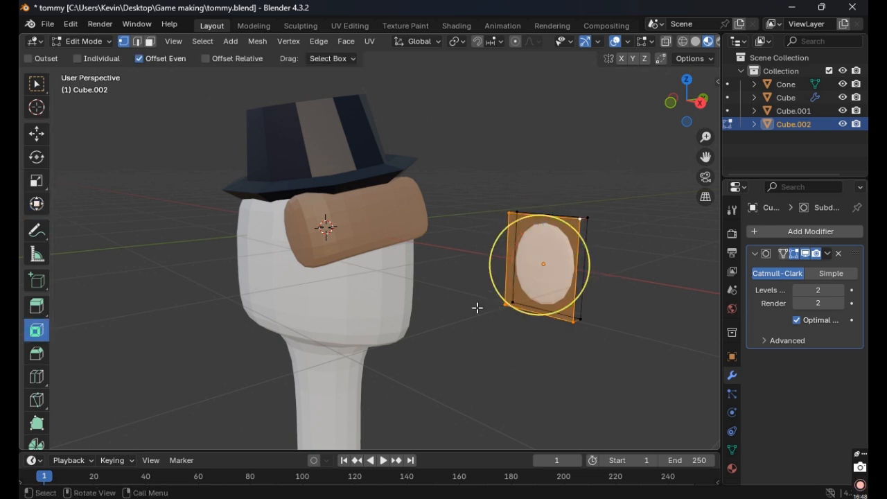
drag(534, 247, 541, 263)
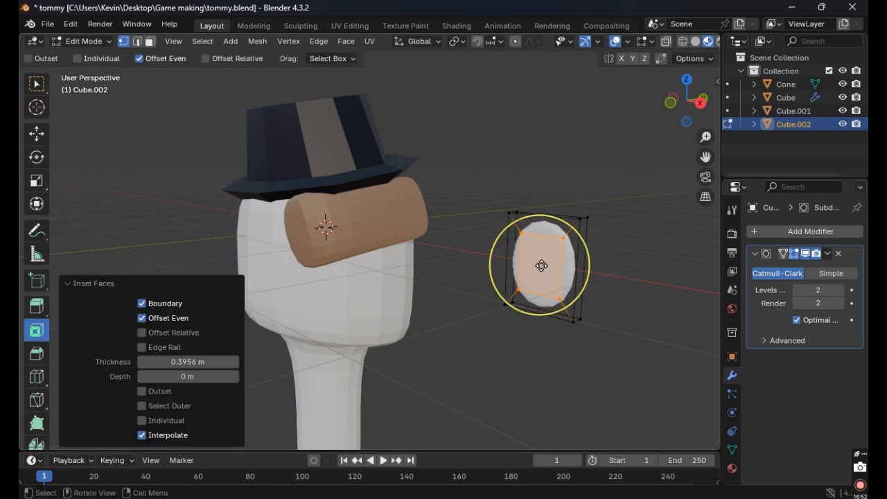
Shrink the inset face, scaling it to about 0.509 along Z.
click(38, 205)
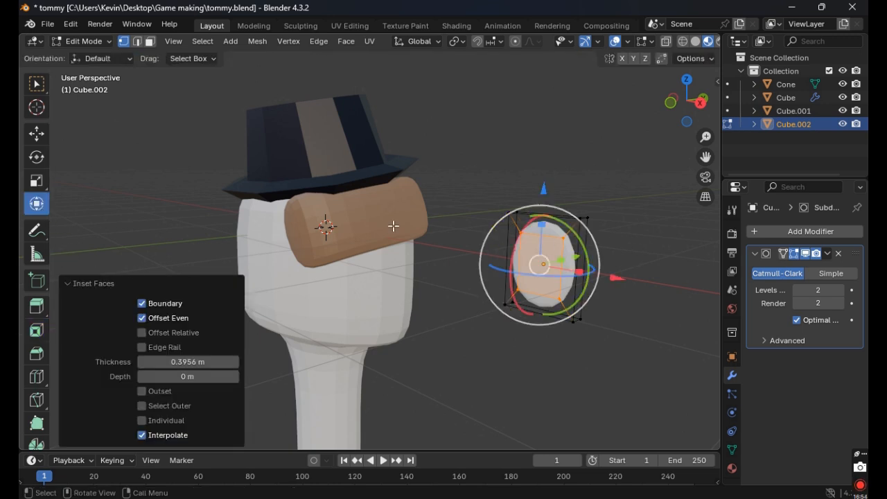
drag(612, 277, 610, 277)
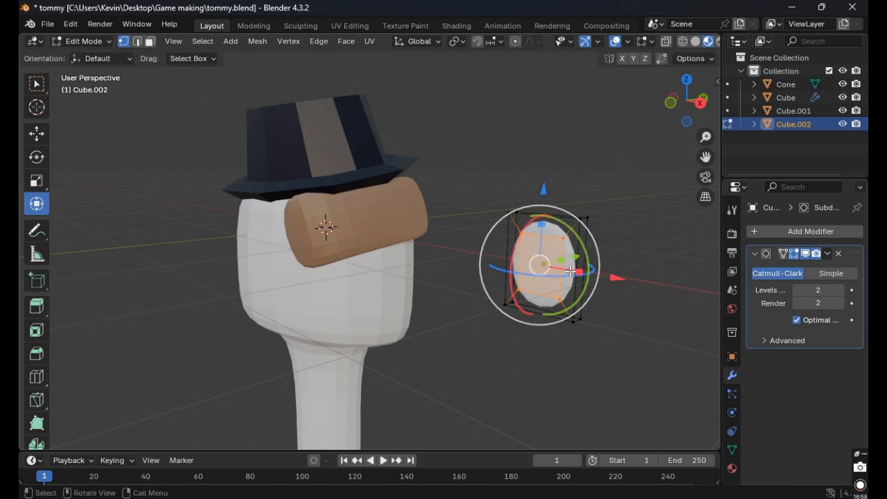
key(s)
drag(554, 267, 553, 266)
drag(542, 225, 542, 246)
Move the inset face outward about -0.155 m along Y and deselect it.
middle_drag(623, 230, 519, 321)
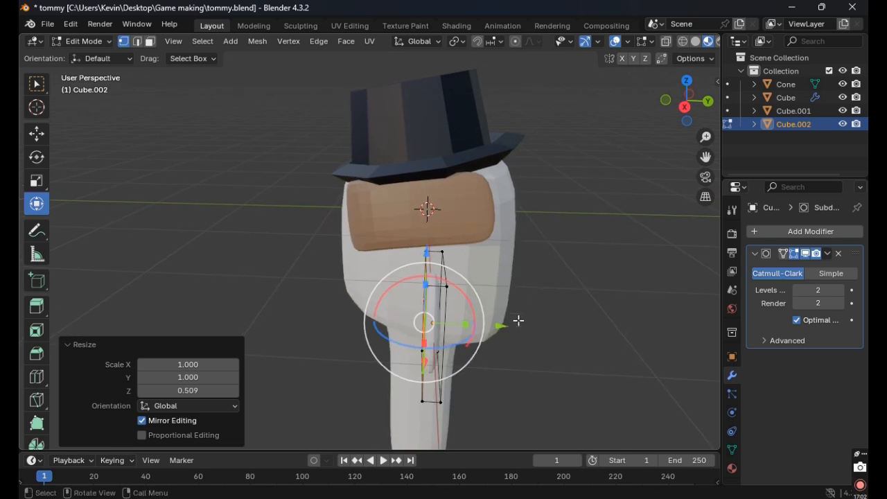
drag(500, 330, 468, 329)
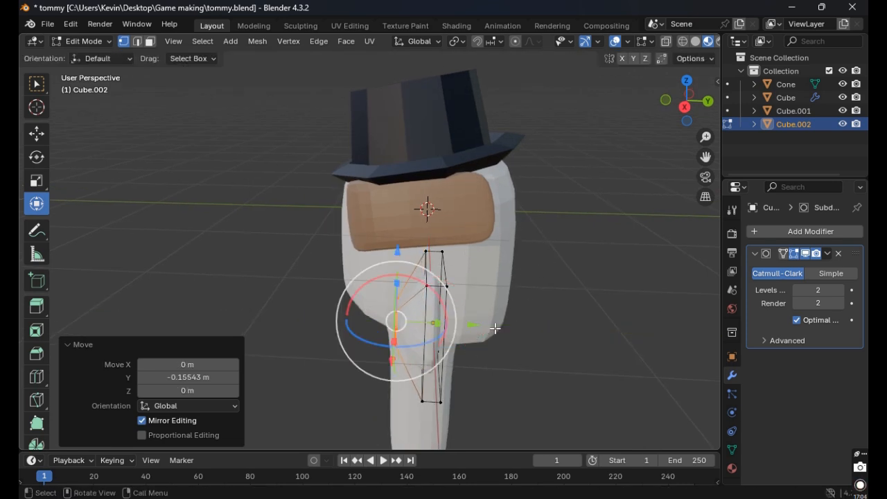
click(529, 302)
middle_drag(530, 301, 481, 273)
scroll(343, 272, up, 3)
middle_drag(342, 272, 397, 270)
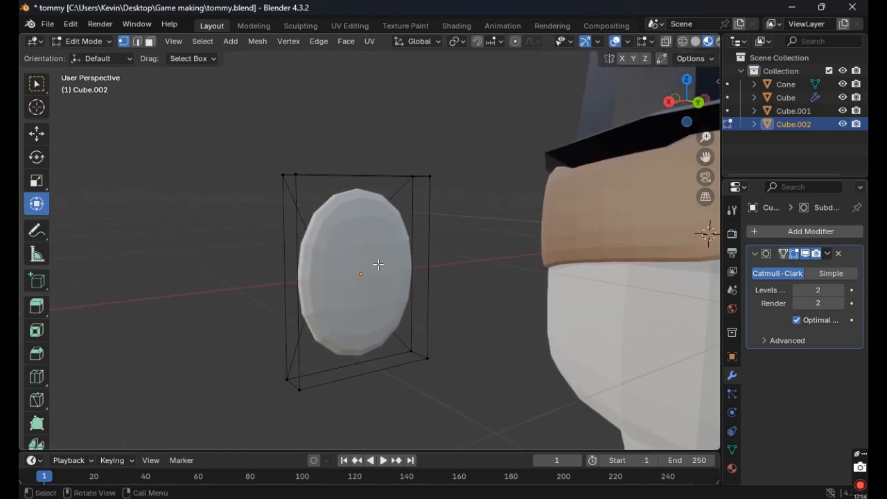
middle_drag(349, 256, 391, 268)
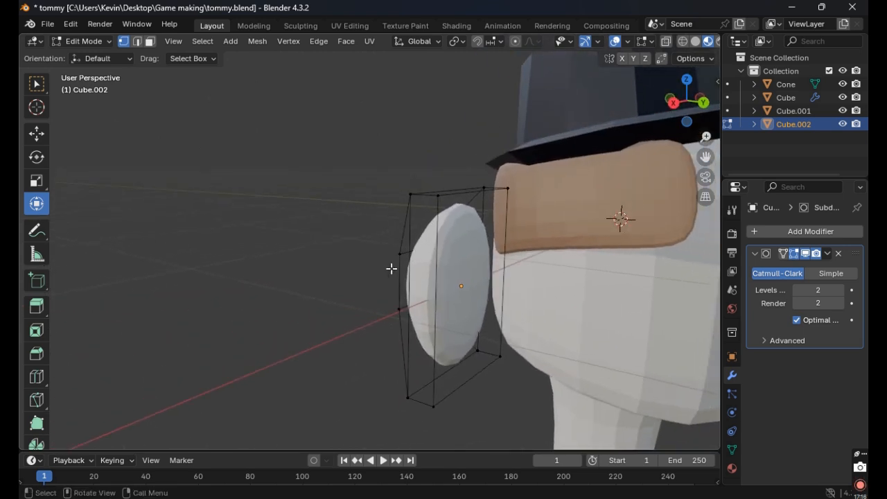
Delete the surplus corner vertices from the near side of the disc's cage with Poly Build.
middle_drag(454, 266, 341, 219)
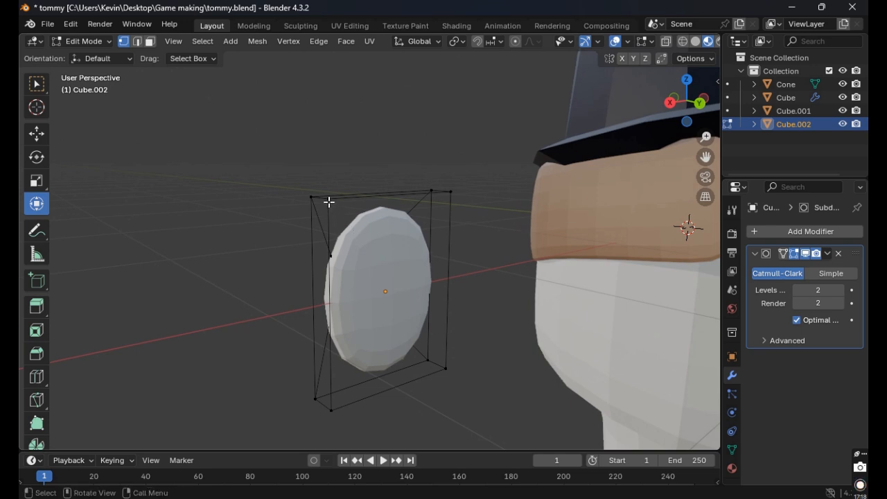
click(36, 423)
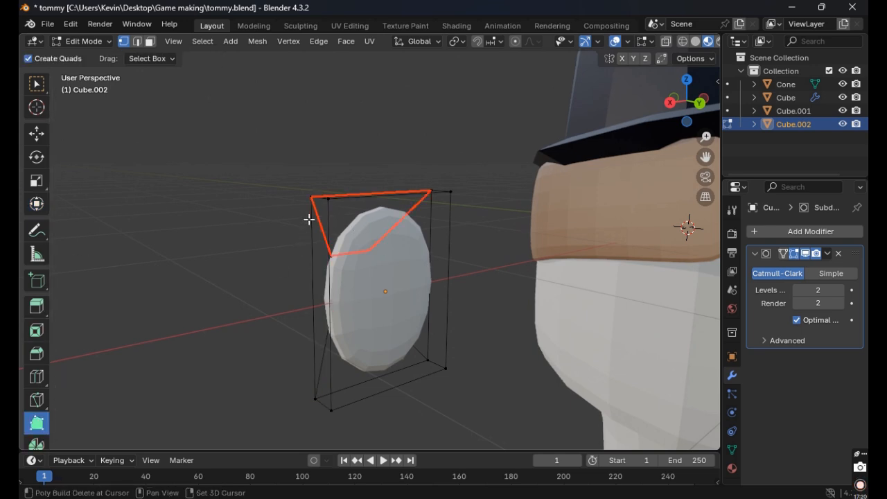
shift+click(331, 203)
shift+click(334, 405)
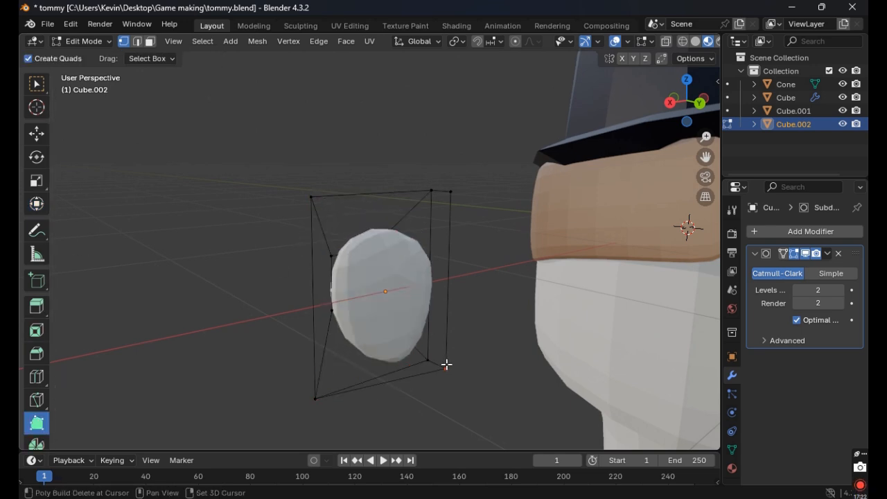
shift+click(447, 367)
middle_drag(448, 252, 480, 260)
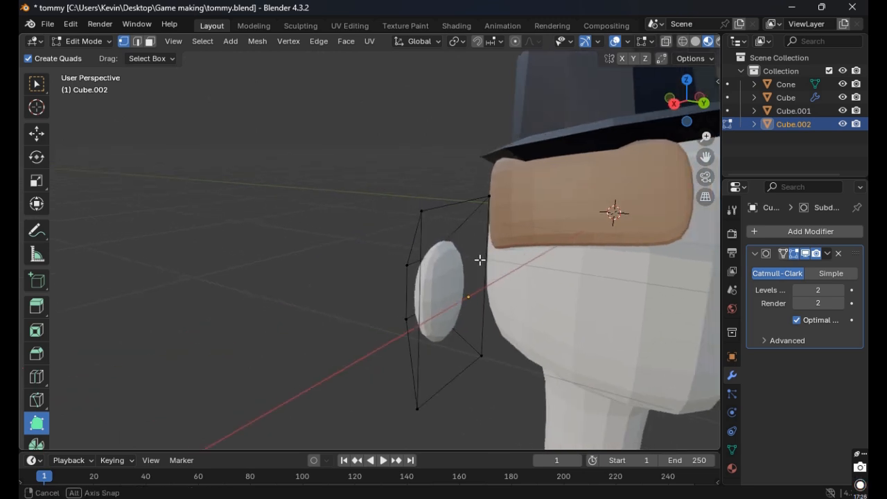
middle_drag(480, 260, 278, 247)
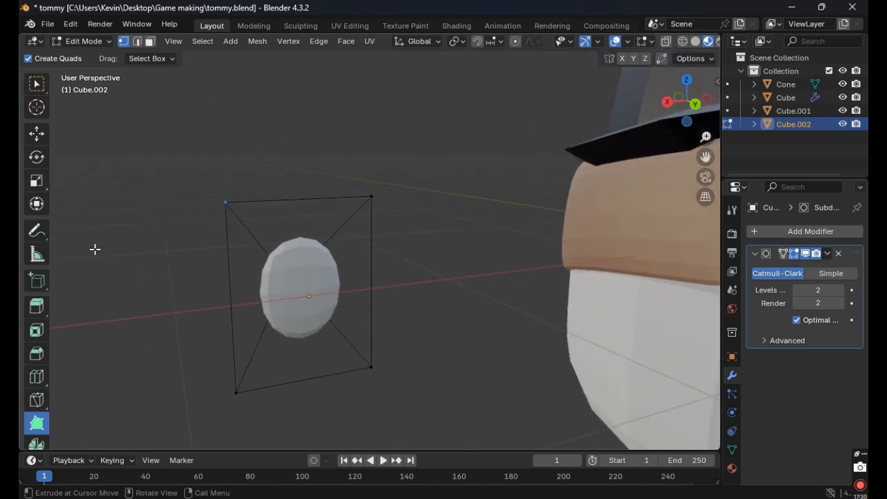
click(36, 203)
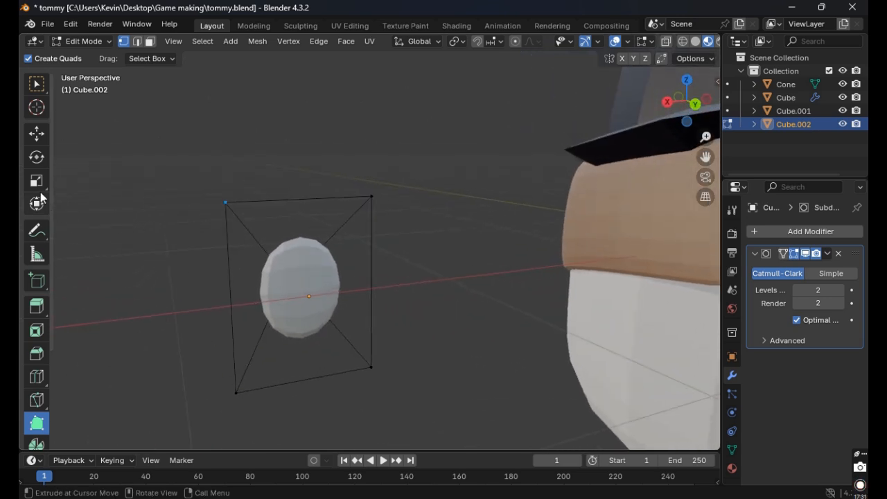
click(226, 203)
shift+click(236, 393)
shift+click(371, 363)
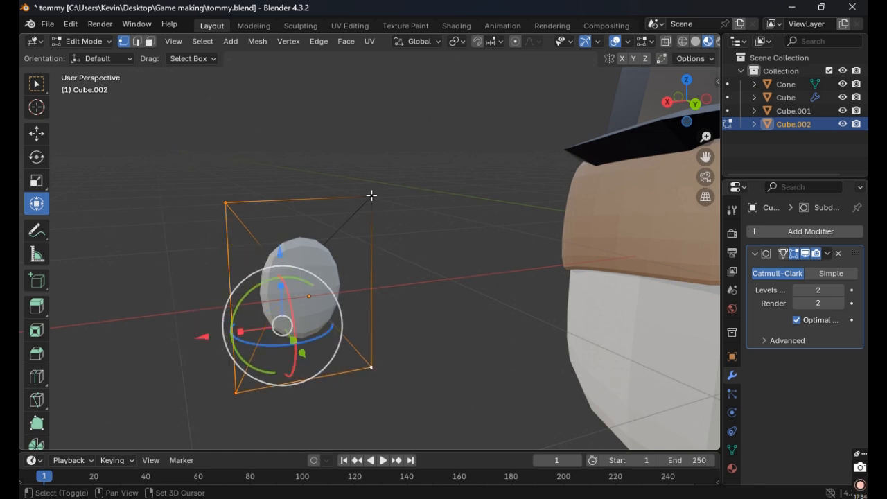
shift+click(371, 197)
middle_drag(416, 253, 487, 256)
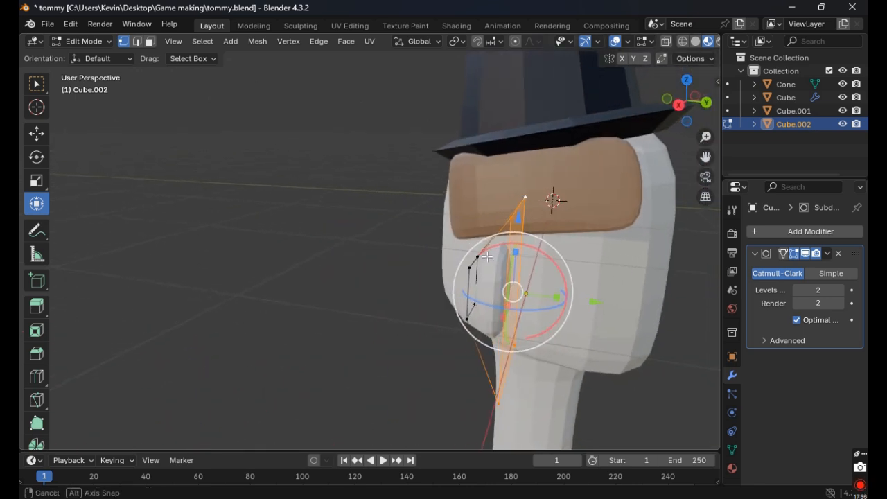
click(424, 225)
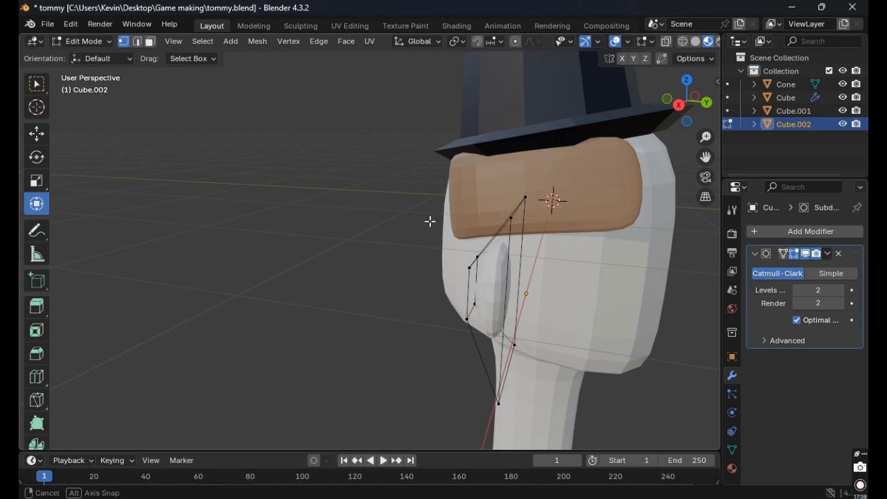
Select the inner back vertices of the disc's cage and move them closer to its large outer face.
middle_drag(430, 220, 551, 255)
shift+click(513, 200)
shift+click(508, 231)
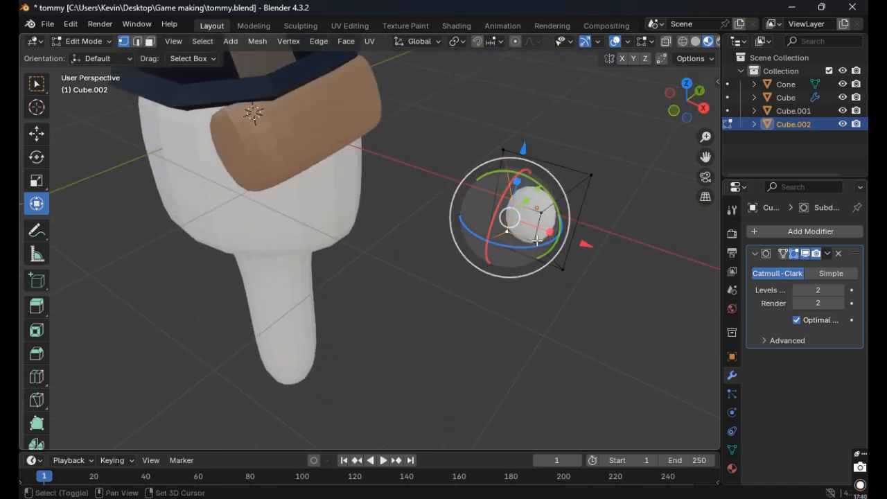
shift+click(534, 241)
middle_drag(546, 219, 529, 329)
drag(528, 330, 562, 333)
click(662, 341)
middle_drag(663, 341, 606, 329)
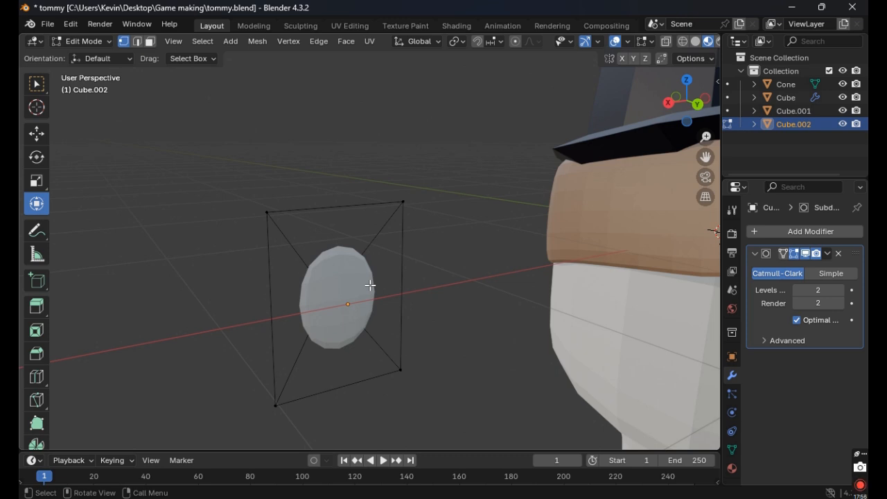
Try to resize the disc's large outer face with Edge Slide.
scroll(38, 331, down, 5)
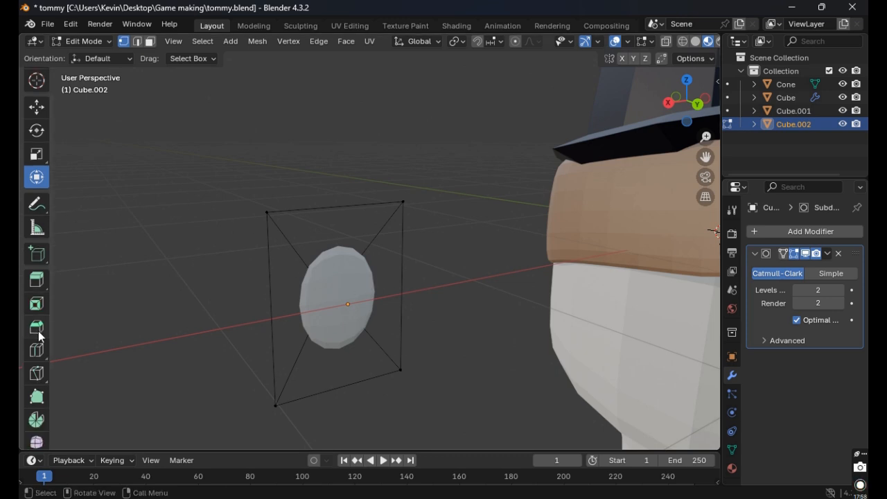
click(38, 391)
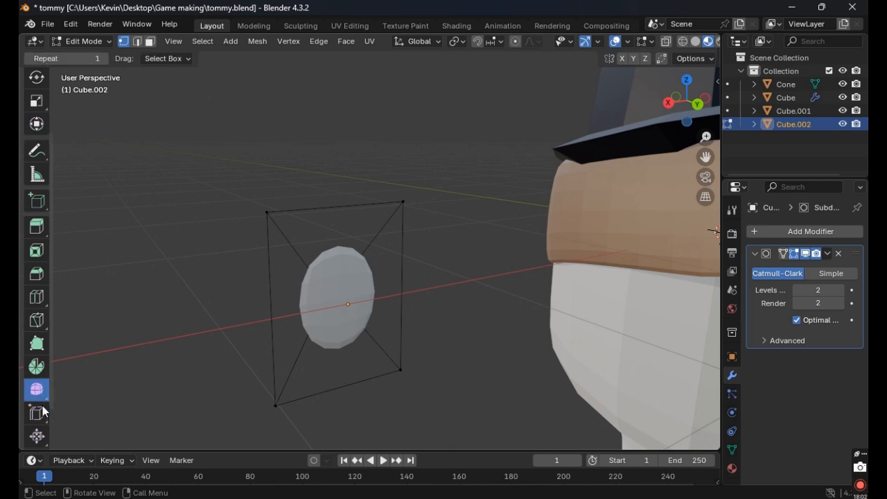
click(41, 414)
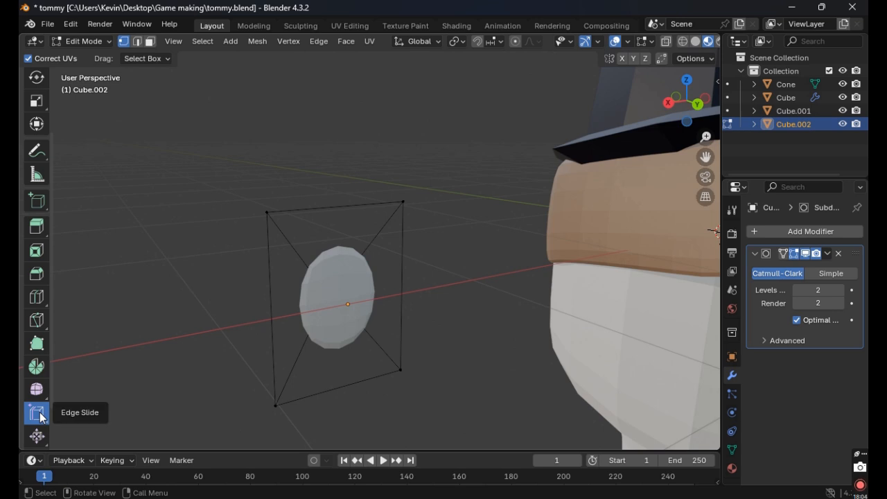
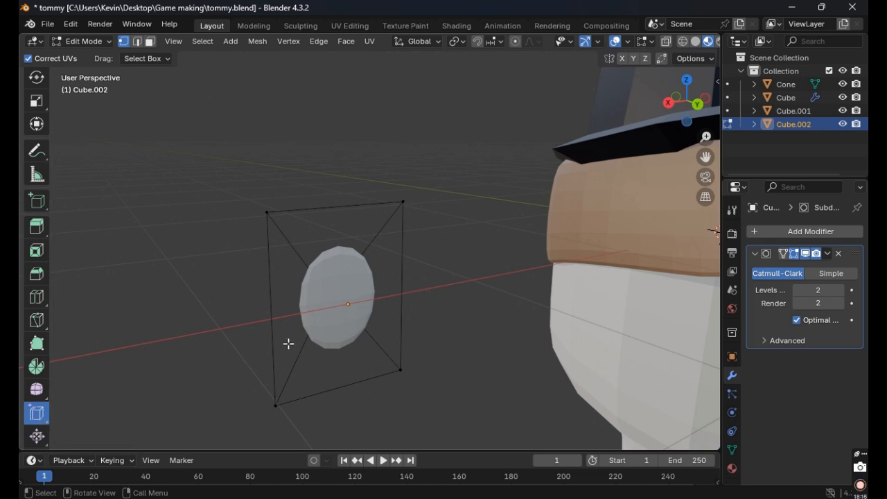
drag(253, 182, 445, 397)
drag(399, 286, 377, 237)
drag(206, 168, 452, 409)
click(440, 381)
drag(186, 162, 441, 419)
drag(377, 321, 332, 378)
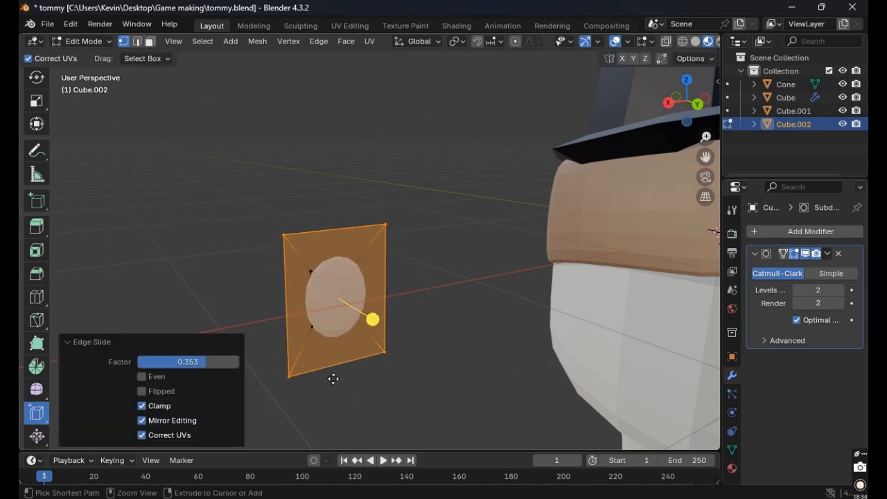
key(ctrl+z)
Try to shear the disc's large outer face with the Shear tool.
scroll(46, 395, down, 2)
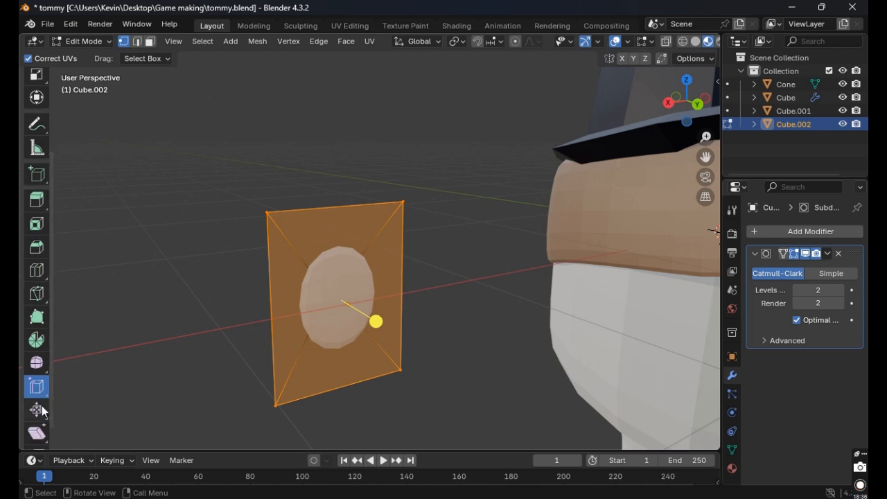
click(38, 434)
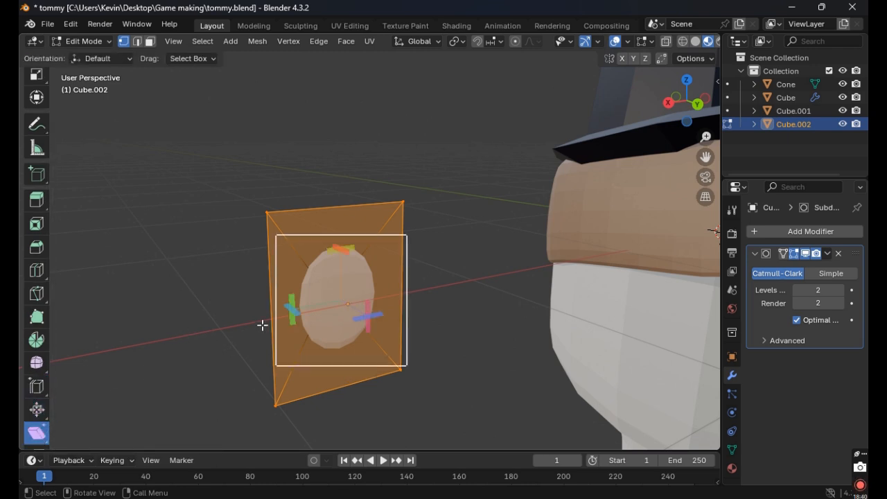
middle_drag(262, 325, 430, 318)
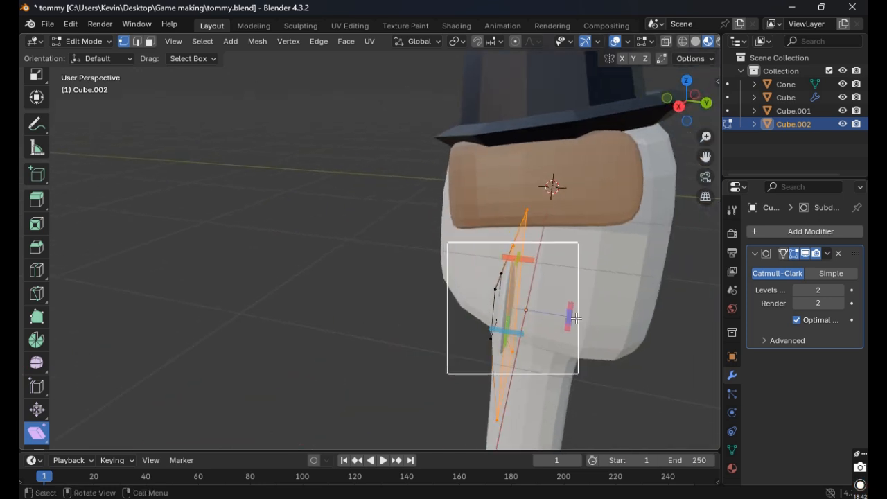
middle_drag(576, 318, 521, 316)
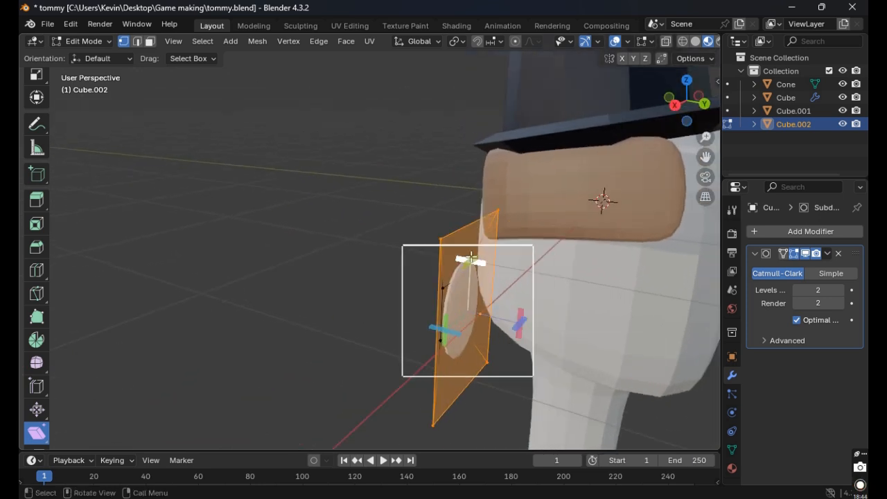
mouse_move(471, 258)
mouse_down()
mouse_move(454, 254)
mouse_move(463, 255)
mouse_up()
key(ctrl+z)
key(ctrl+z)
key(ctrl+z)
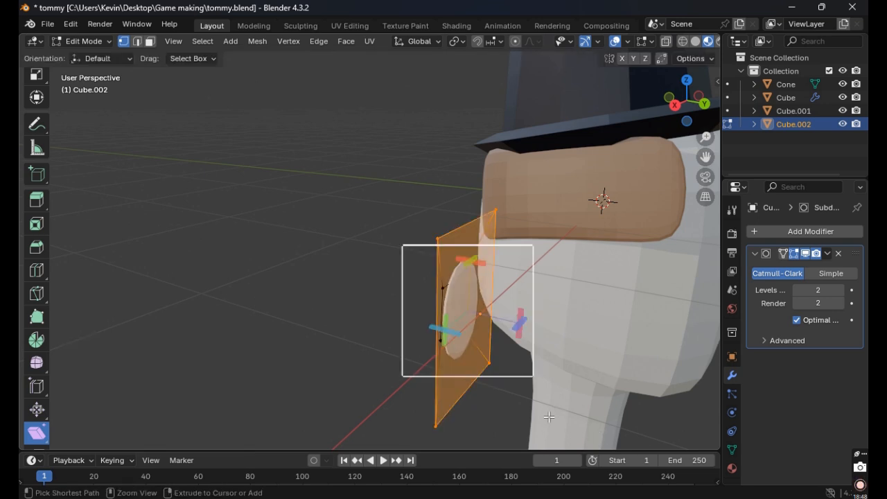
click(360, 364)
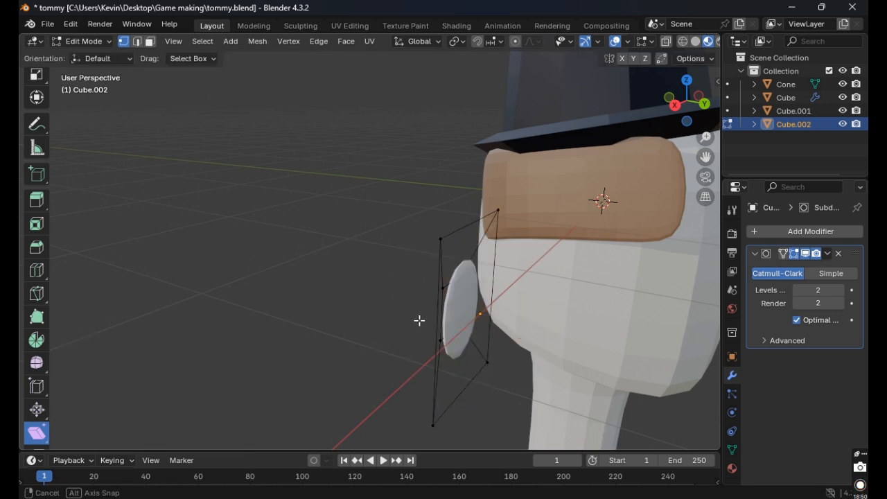
Switch the viewport to solid shading and inspect the disc beside the head.
middle_drag(420, 321, 353, 294)
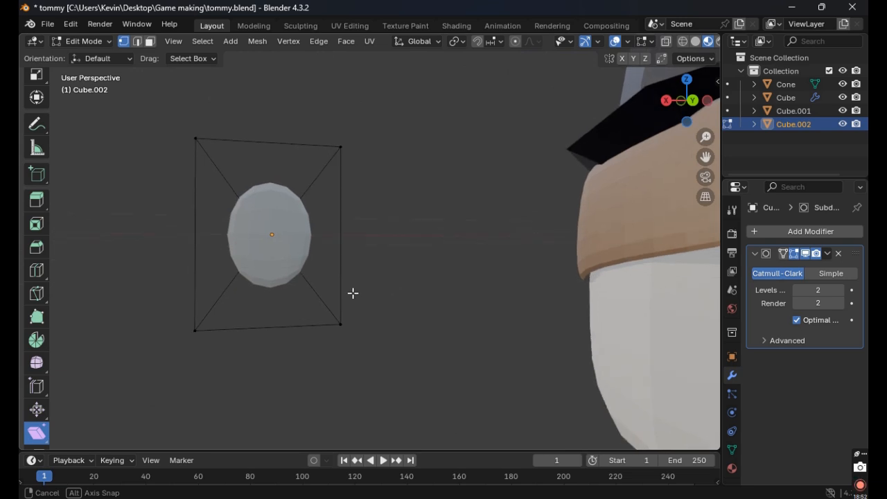
click(695, 41)
middle_drag(493, 185, 549, 192)
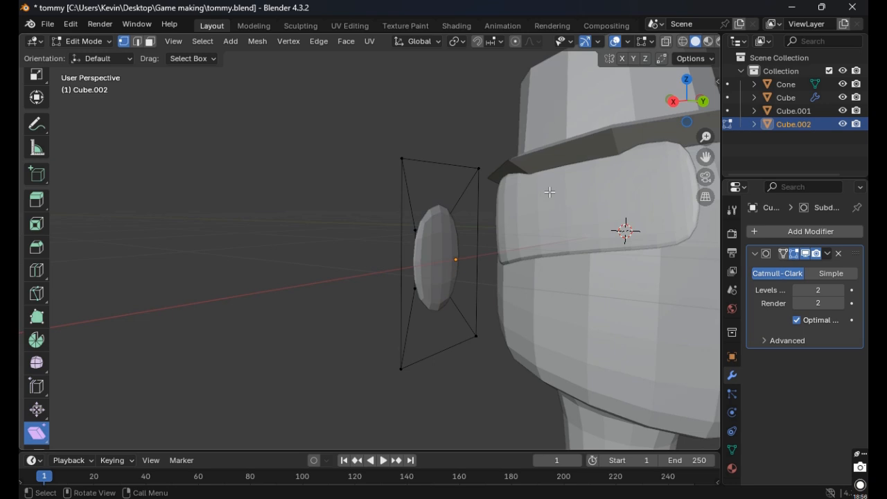
middle_drag(474, 288, 455, 290)
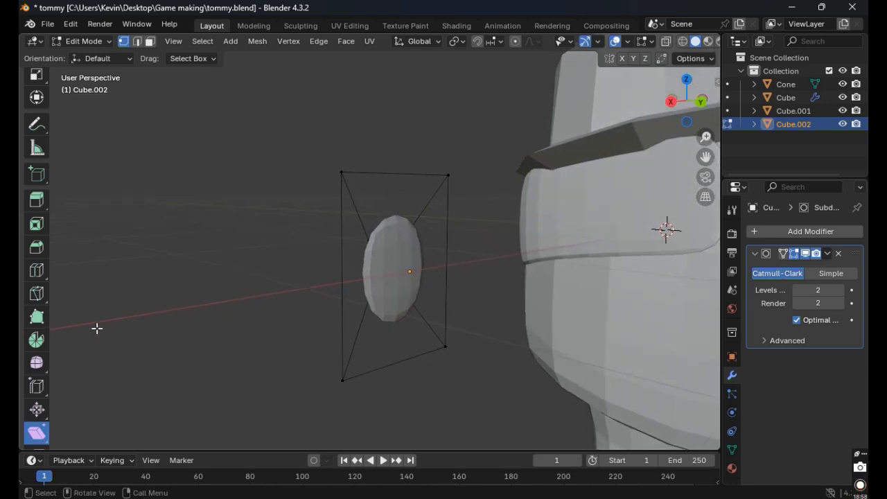
Bevel the edges of the disc's large outer face with one segment and a width of about 0.837 m.
scroll(38, 397, down, 1)
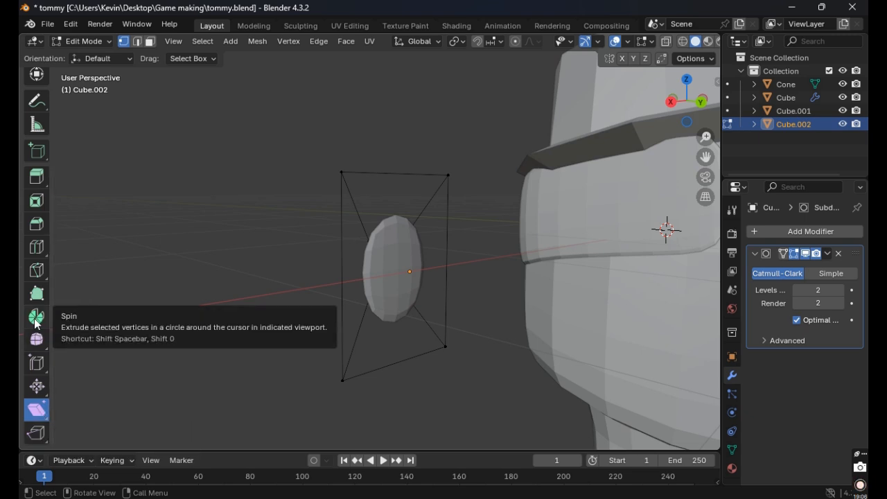
click(37, 223)
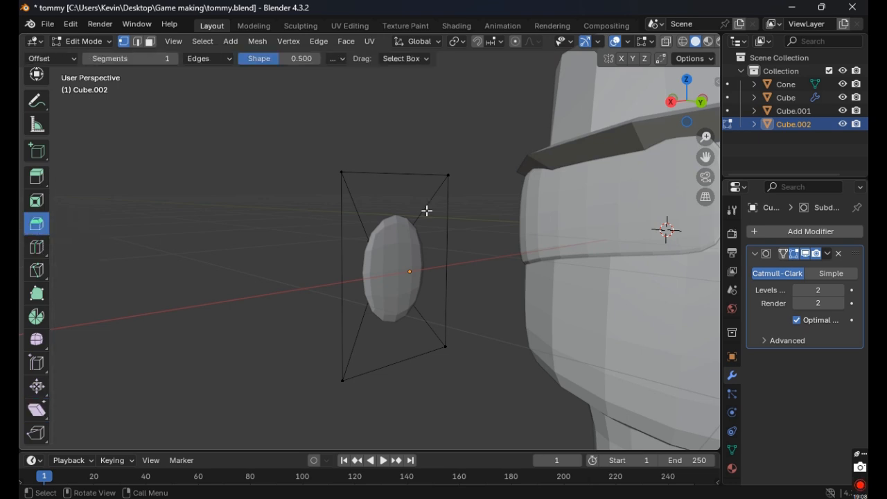
middle_drag(427, 210, 362, 216)
middle_drag(246, 172, 235, 144)
drag(153, 119, 340, 359)
drag(239, 248, 240, 315)
middle_drag(240, 315, 504, 305)
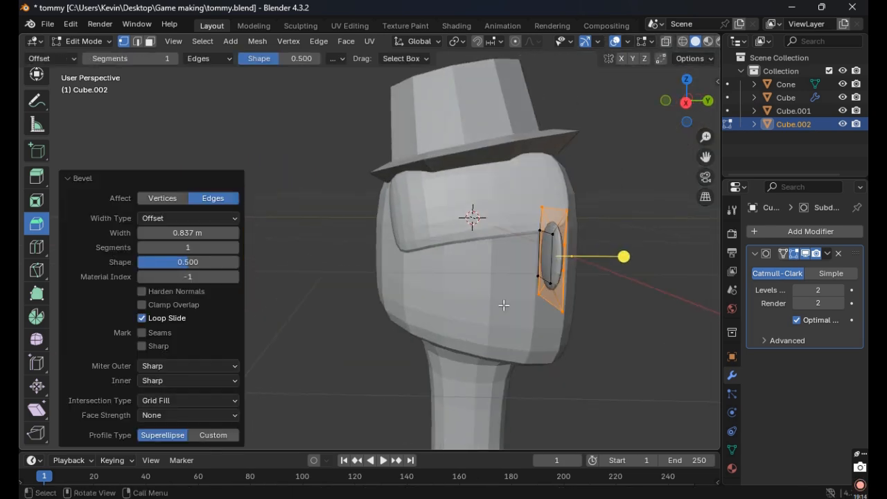
middle_drag(593, 313, 564, 310)
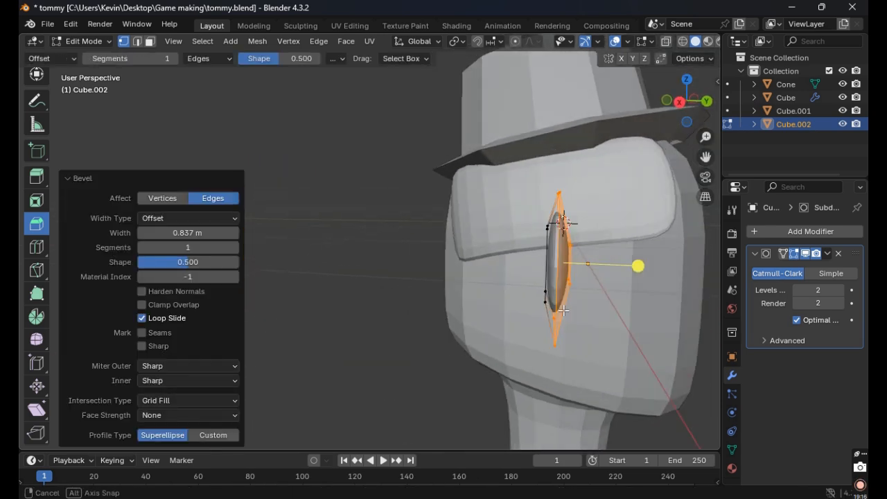
click(650, 306)
middle_drag(648, 305, 584, 313)
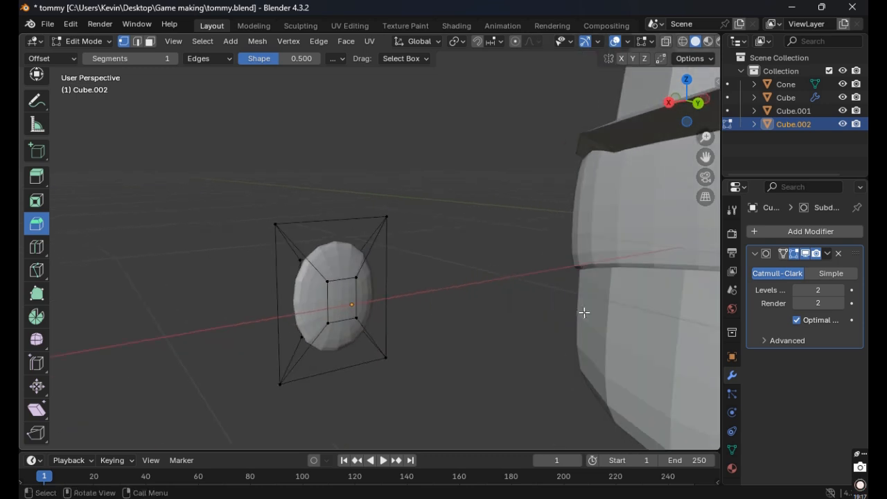
Push the small central face of the disc inward along Y by about 0.14 m and adjust its depth to hollow the disc.
click(355, 314)
middle_drag(370, 335, 422, 332)
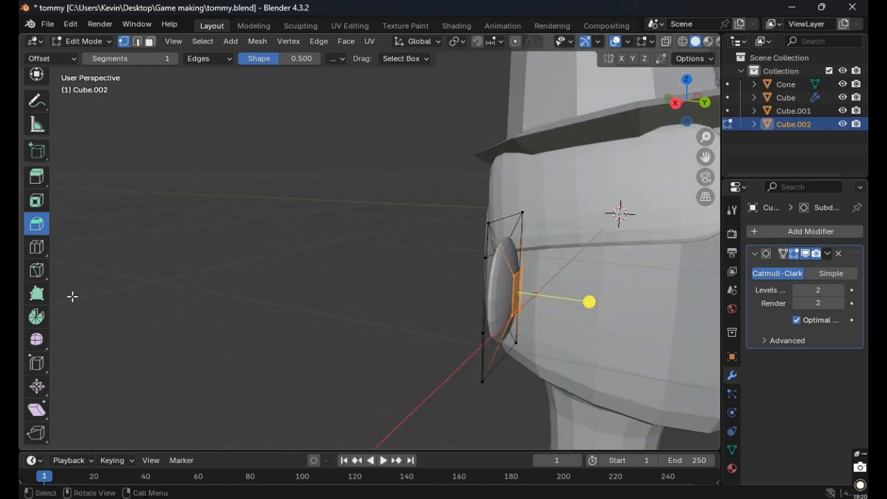
scroll(32, 166, up, 3)
click(37, 153)
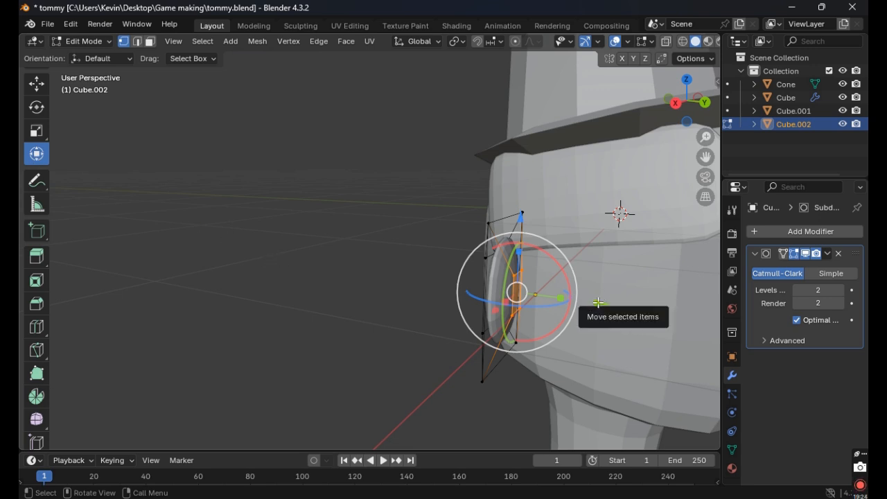
drag(589, 300, 547, 290)
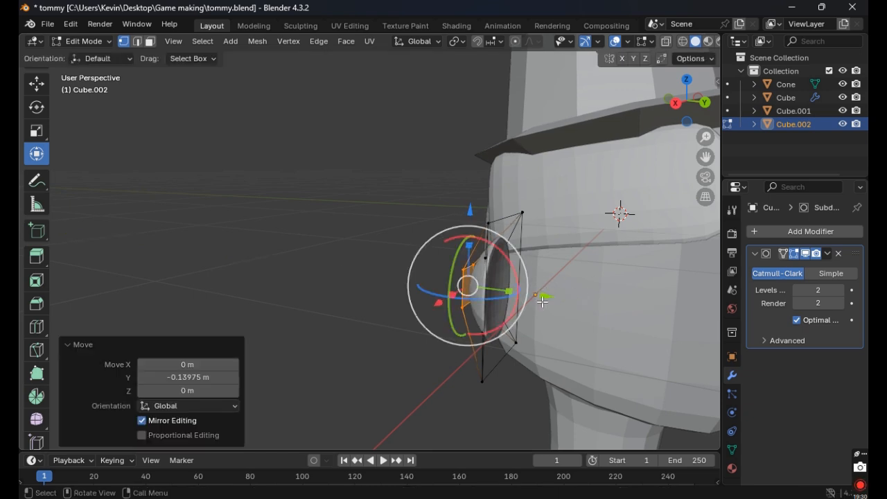
middle_drag(543, 302, 599, 248)
drag(624, 334, 599, 336)
click(637, 340)
middle_drag(636, 340, 529, 298)
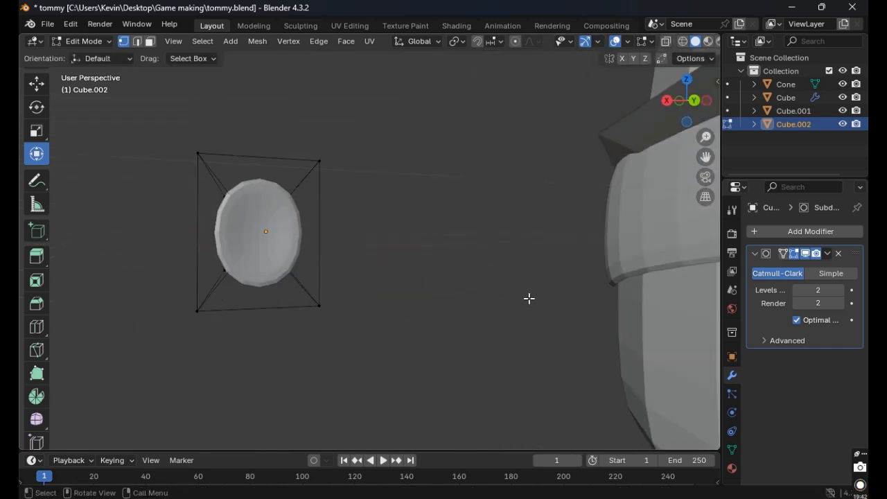
Return to Object Mode and deselect the disc.
scroll(529, 297, down, 2)
scroll(461, 281, up, 2)
key(Tab)
click(404, 265)
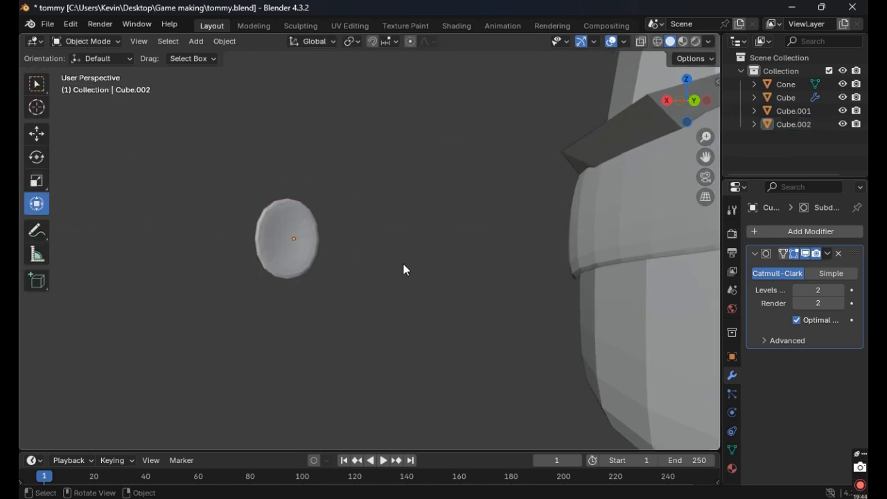
Select the disc and reshape it by scaling it along its axes, including by about 1.205 along X.
click(301, 239)
middle_drag(301, 239, 348, 236)
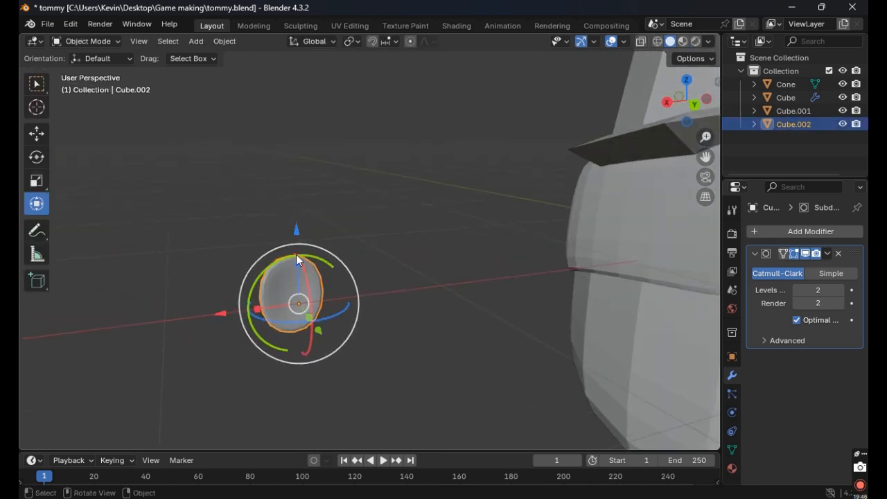
drag(226, 311, 284, 307)
drag(305, 264, 310, 283)
drag(319, 320, 262, 310)
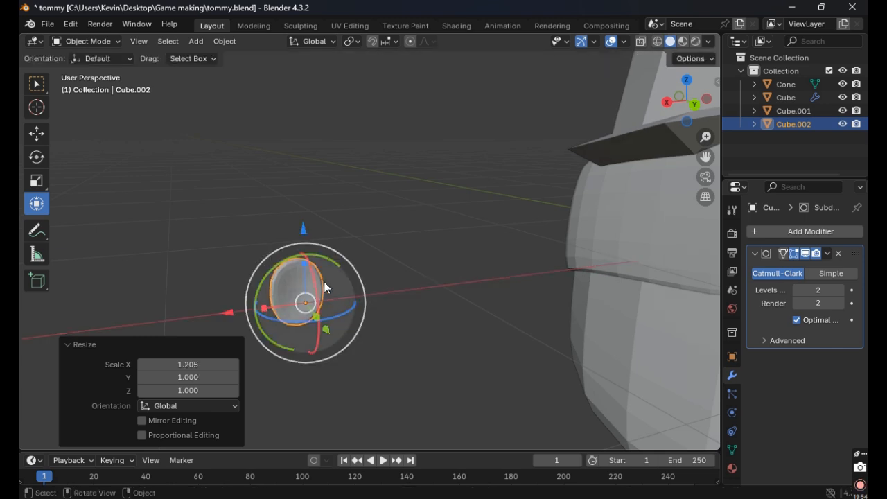
Move the disc about -1.59 m along X so it sits against the side of the head.
middle_drag(323, 282, 232, 305)
drag(229, 307, 467, 284)
scroll(522, 288, down, 2)
scroll(522, 287, down, 2)
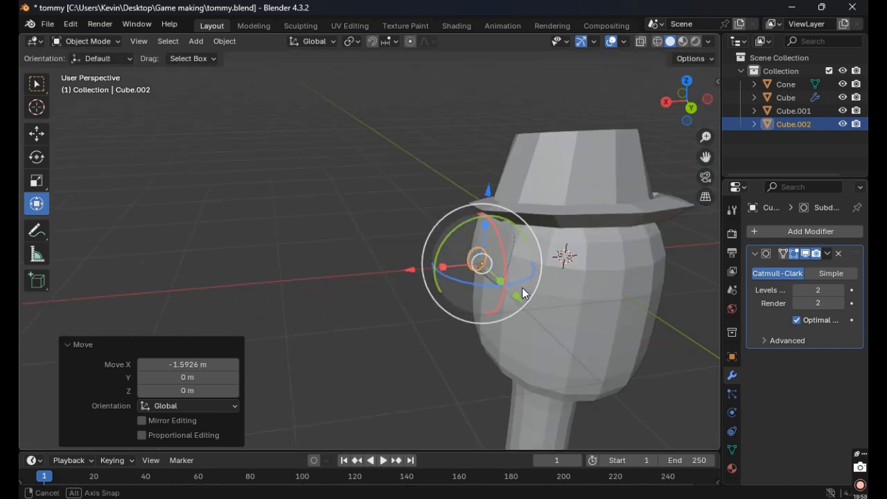
Lower the disc below the curved side panel, enlarge it and fine-tune its height on the head.
middle_drag(521, 293, 471, 242)
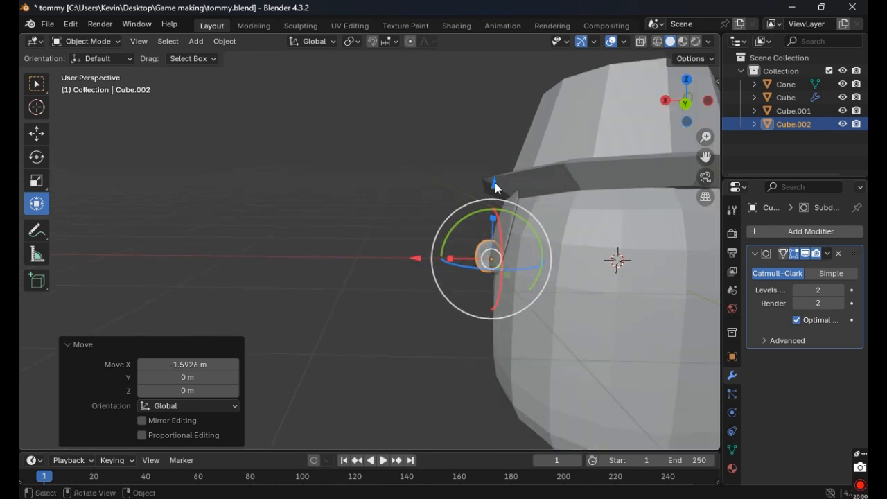
drag(495, 186, 490, 243)
drag(467, 304, 444, 298)
drag(488, 239, 495, 237)
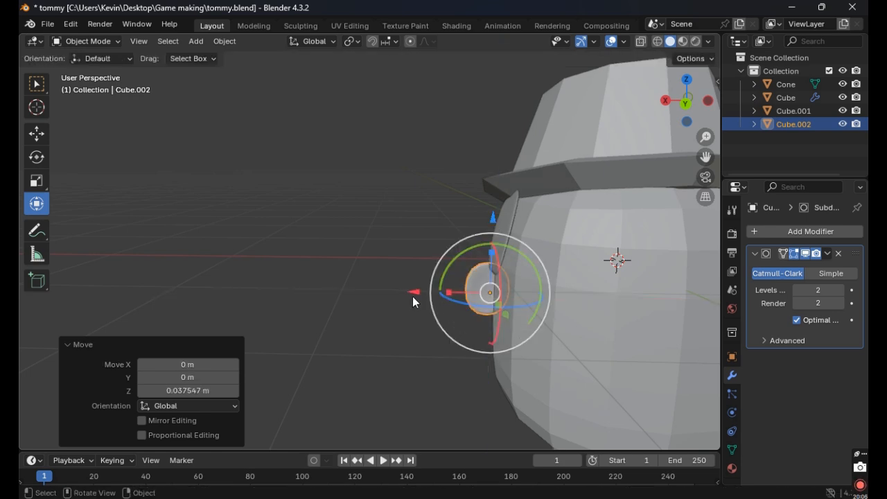
drag(400, 291, 395, 284)
drag(489, 219, 494, 208)
Move the disc about 0.238 m along Y on the side of the head and deselect it.
middle_drag(409, 213, 497, 223)
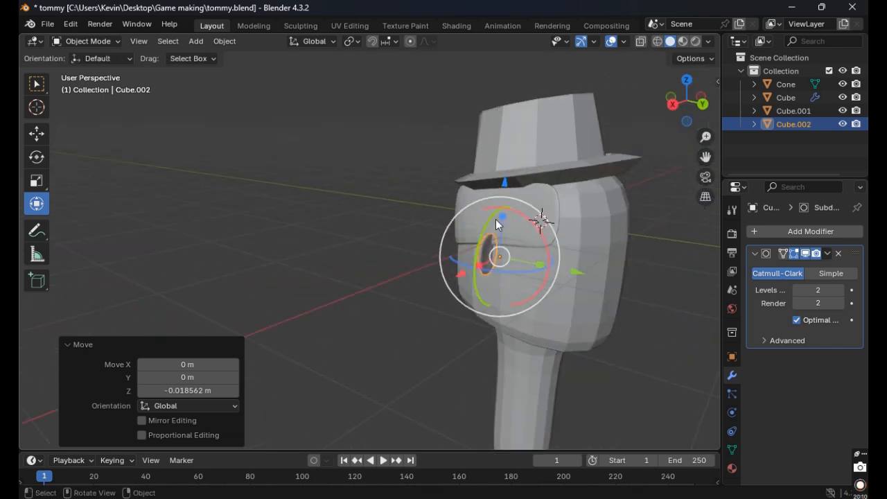
drag(585, 278, 603, 275)
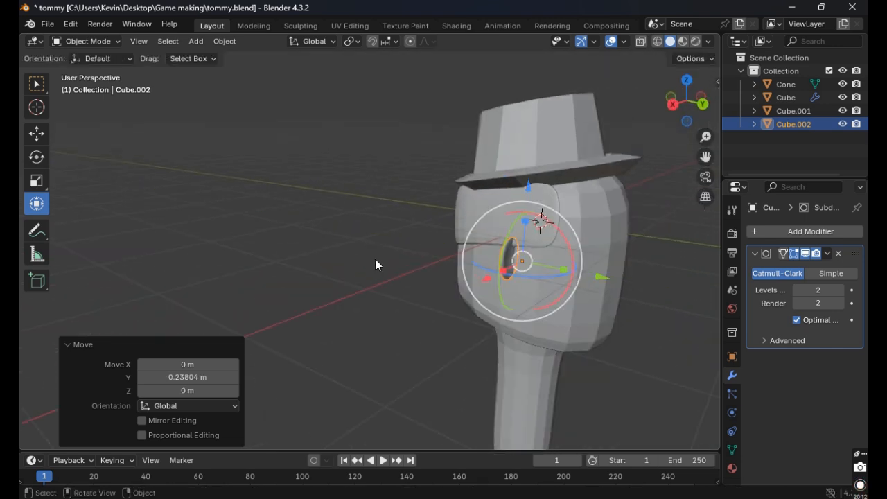
click(381, 258)
middle_drag(381, 258, 425, 264)
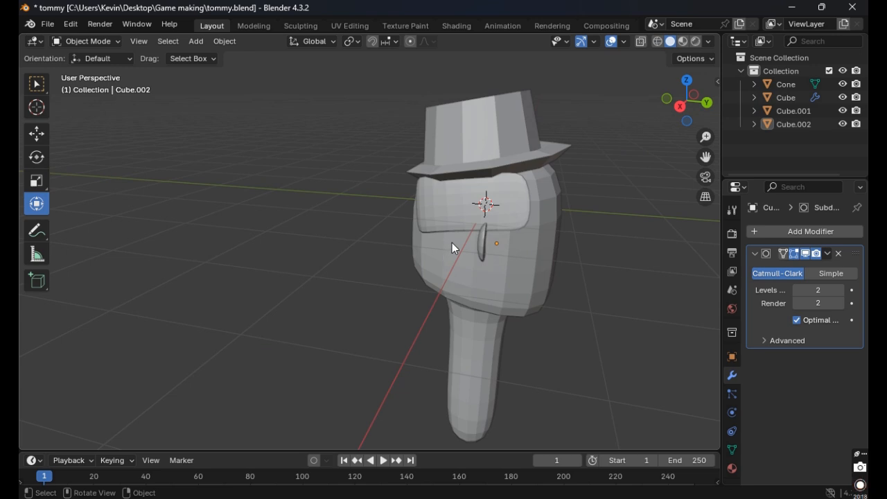
Rotate the disc about Z on the side of the head, finishing with a further -10° turn.
click(486, 246)
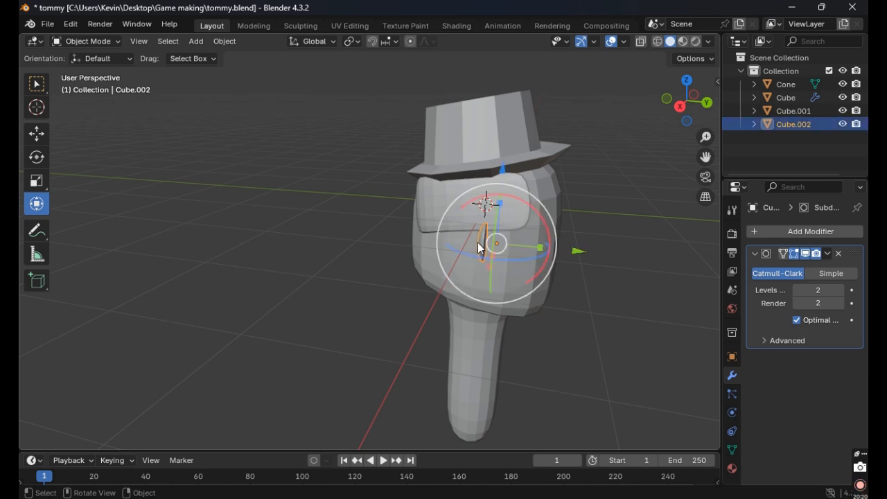
middle_drag(519, 222, 477, 215)
drag(527, 299, 376, 295)
click(379, 294)
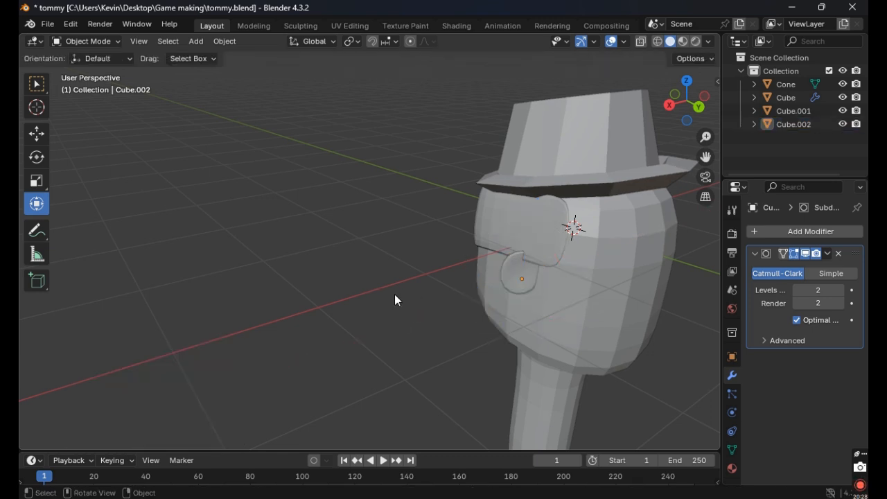
scroll(394, 294, down, 3)
middle_drag(395, 294, 458, 301)
click(474, 259)
drag(471, 300, 465, 301)
middle_drag(465, 301, 499, 251)
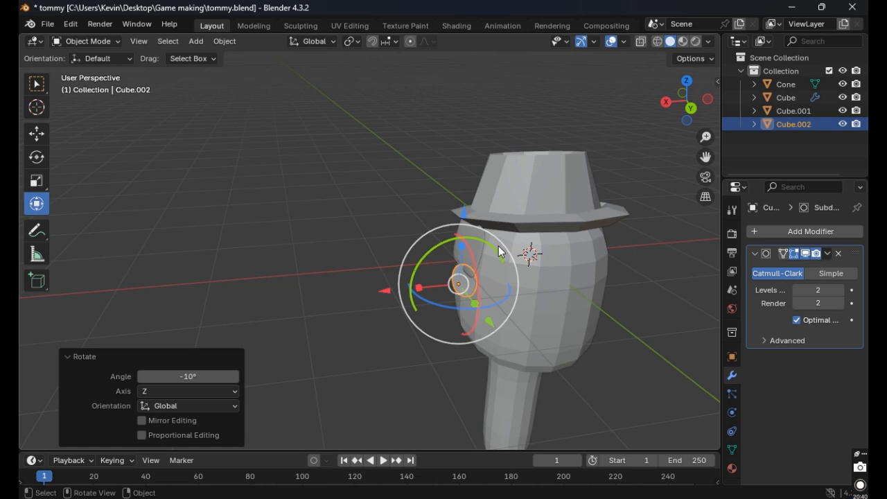
Raise the disc about 0.084 m along Z and shift it about 0.056 m along X, then deselect it.
drag(462, 216, 465, 211)
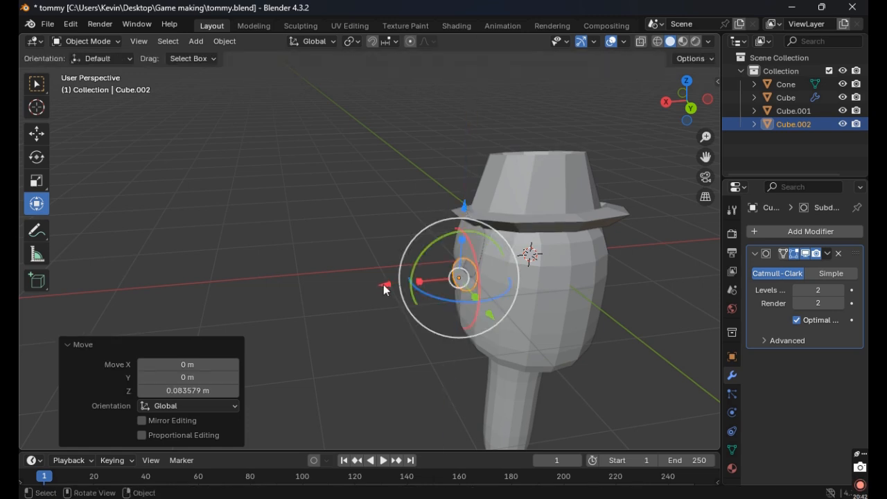
drag(385, 290, 377, 283)
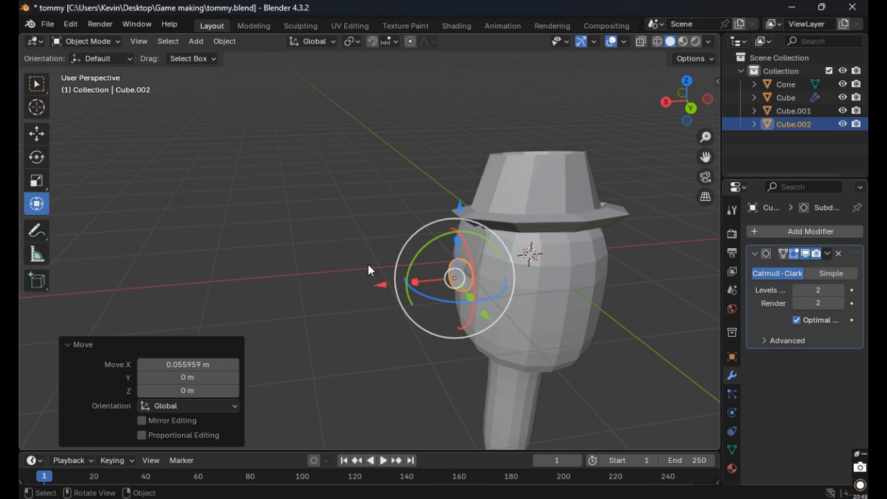
click(368, 264)
middle_drag(432, 279, 483, 234)
scroll(513, 233, up, 2)
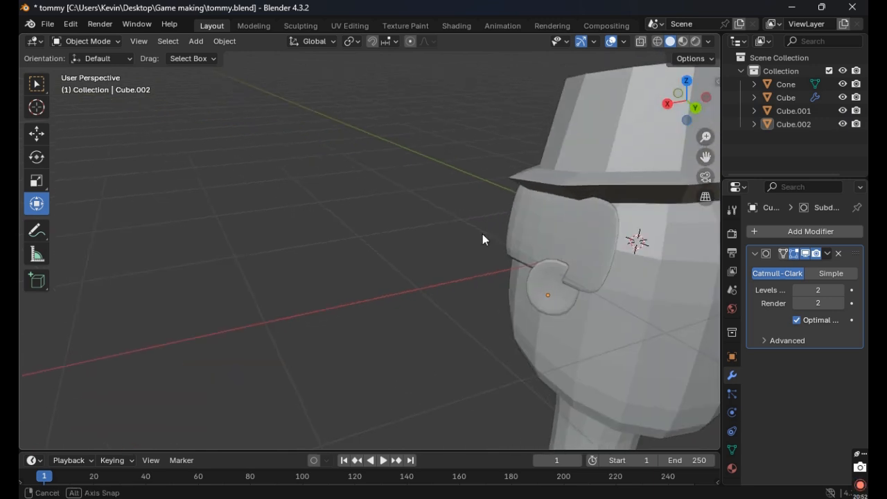
Duplicate the disc by copy and paste and move the copy about -1.92 m along X to the head's opposite side.
click(533, 281)
scroll(561, 257, down, 2)
middle_drag(561, 258, 484, 237)
scroll(485, 237, up, 2)
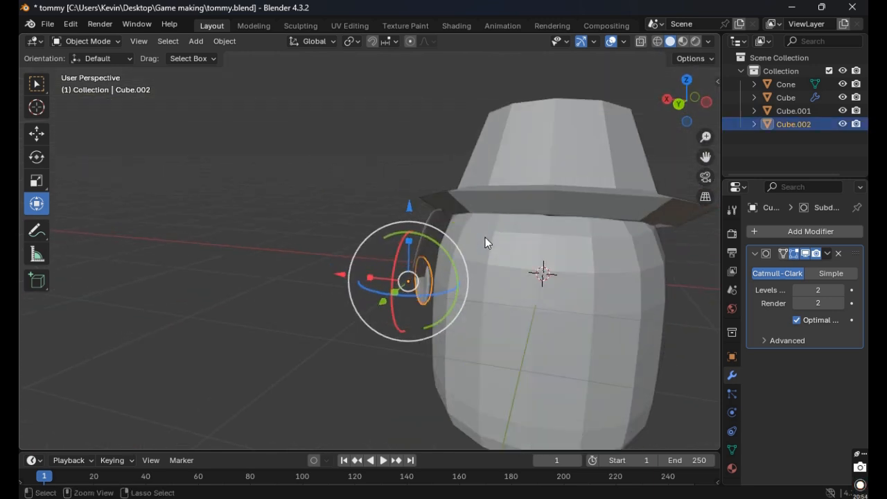
key(ctrl+c)
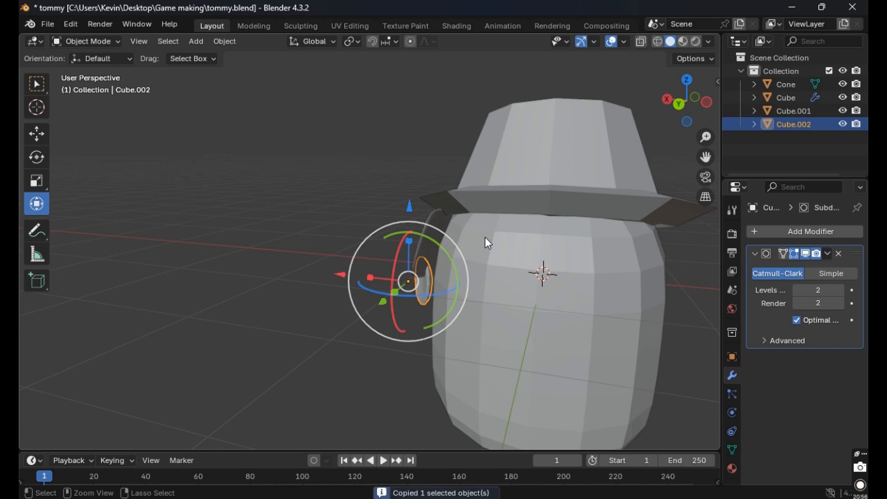
key(ctrl+v)
drag(337, 280, 588, 306)
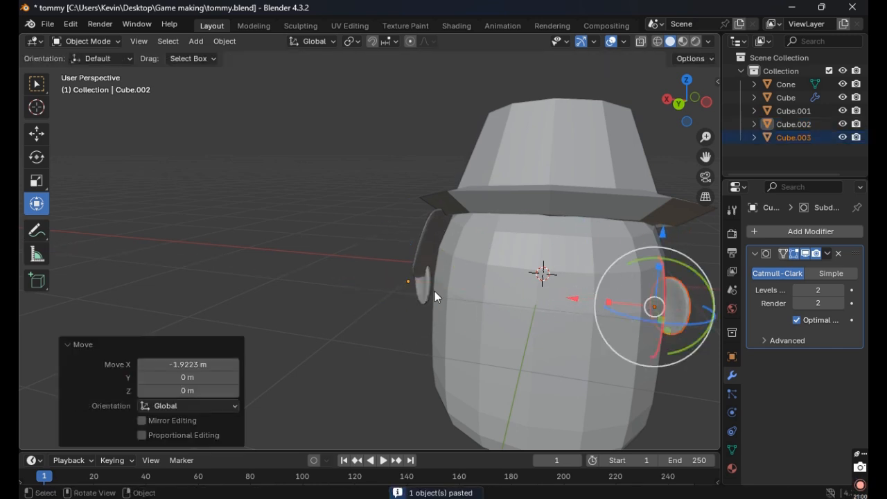
Set the original disc's Z rotation to -54°.
click(426, 285)
click(732, 357)
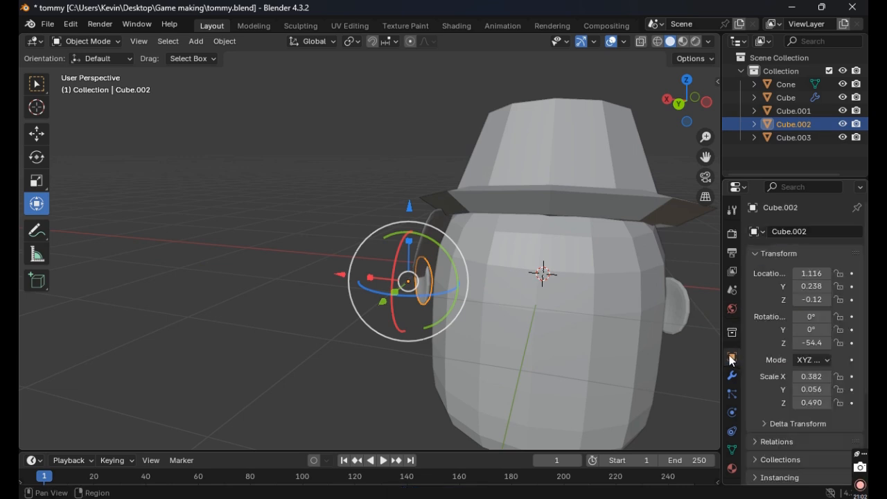
click(813, 344)
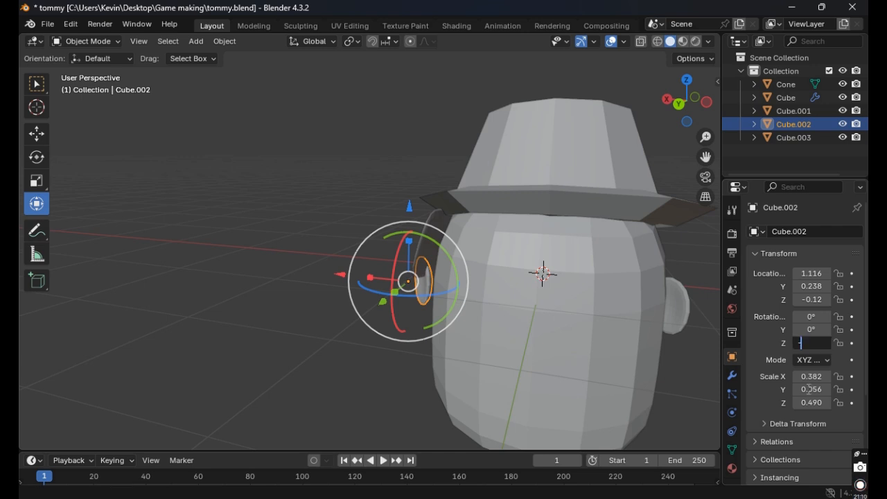
text(-54)
key(Return)
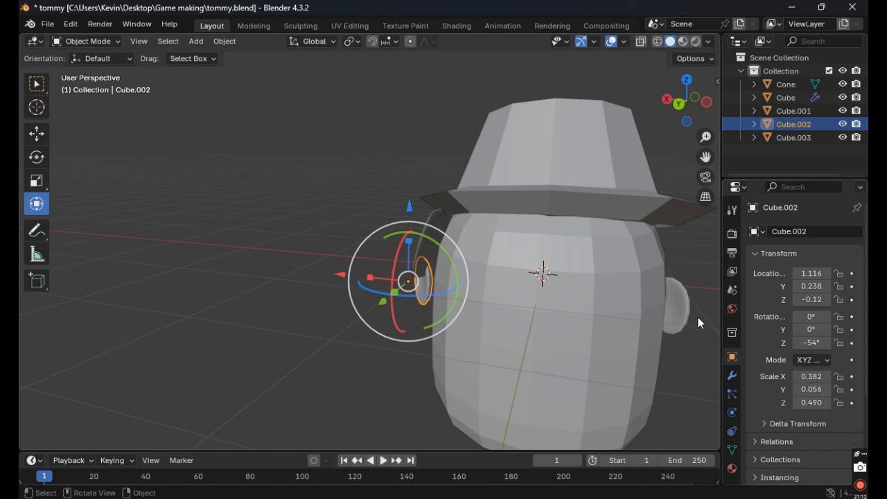
Set the copied disc's Z rotation to 54°.
click(678, 324)
click(813, 343)
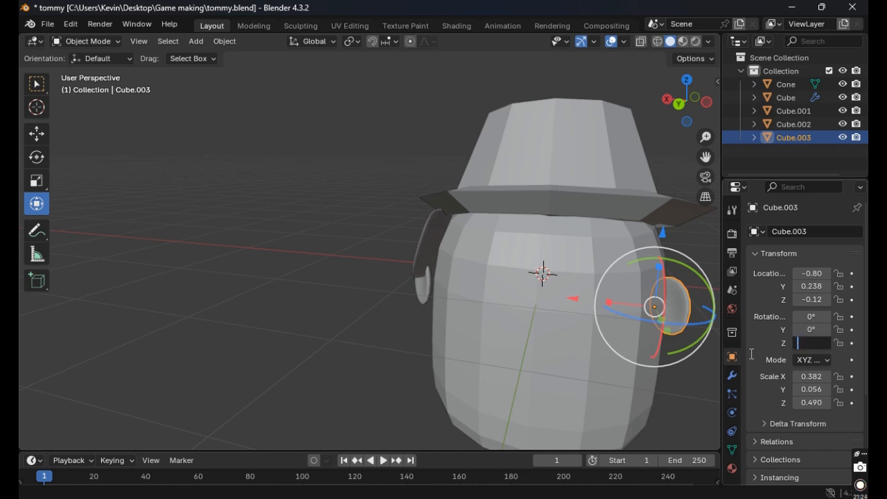
key(Return)
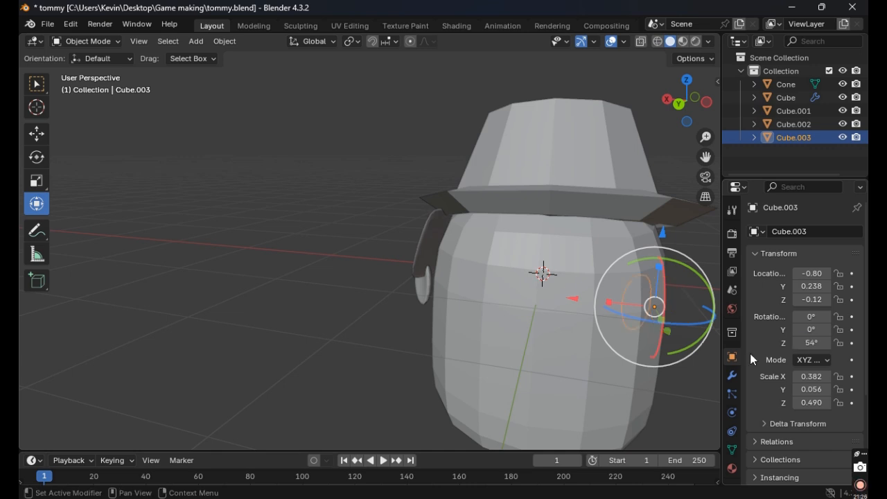
Shift the copied disc outward along X, then back by about 0.067 m, to seat it against the head.
scroll(650, 347, down, 3)
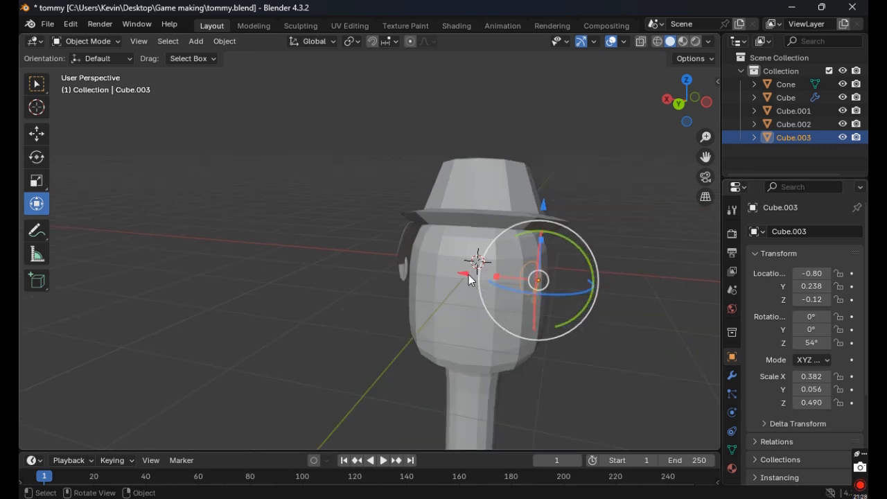
drag(468, 274, 502, 282)
scroll(610, 306, up, 3)
middle_drag(610, 306, 575, 324)
drag(547, 323, 530, 317)
middle_drag(530, 318, 570, 314)
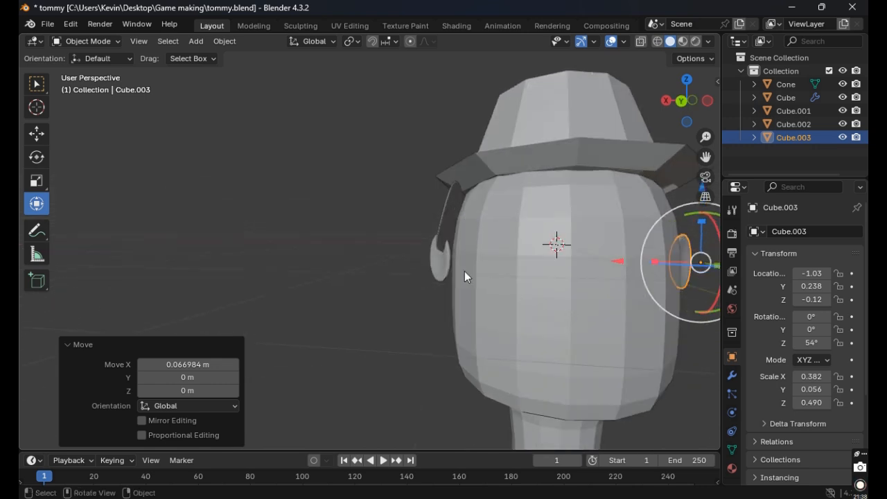
Nudge the original disc along X toward the head to match the copied disc.
click(447, 270)
middle_drag(448, 270, 415, 280)
drag(365, 270, 381, 266)
middle_drag(372, 293, 554, 270)
Select the curved side panel under the hat brim and flatten it along Z by about 0.725, then 0.939.
click(489, 208)
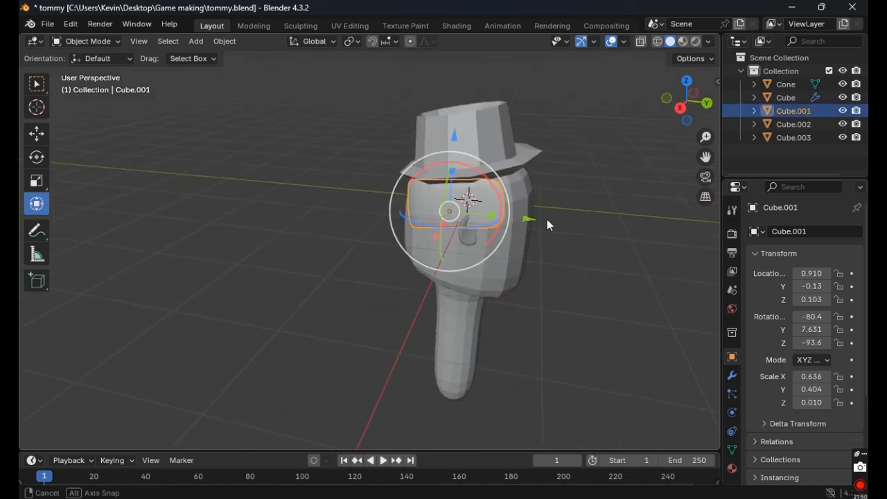
scroll(547, 219, up, 3)
scroll(564, 182, up, 2)
scroll(548, 180, up, 2)
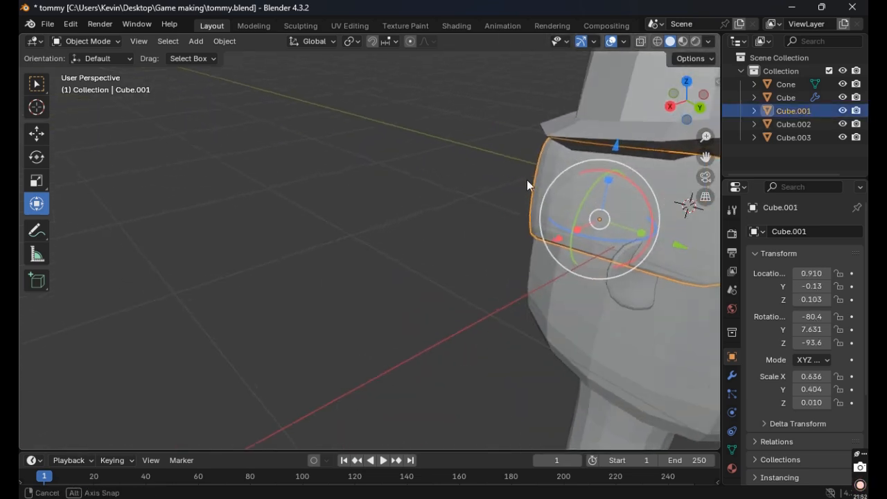
key(s)
key(z)
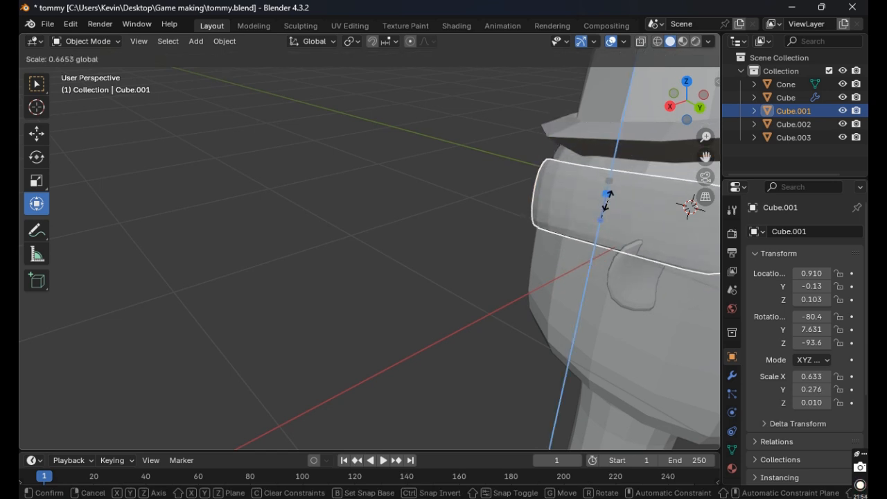
click(608, 200)
key(s)
key(z)
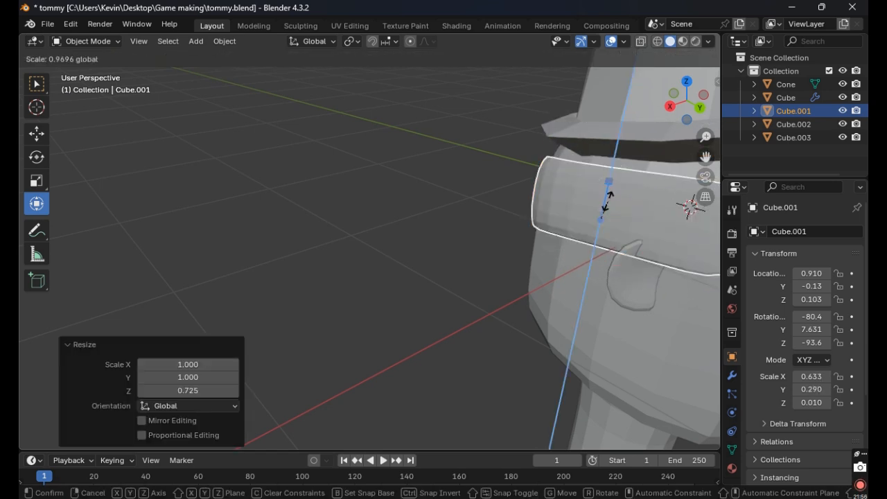
click(609, 200)
Raise the curved side panel about 0.082 m, flatten it along Z by about 0.869, and raise it another 0.017 m.
key(g)
key(z)
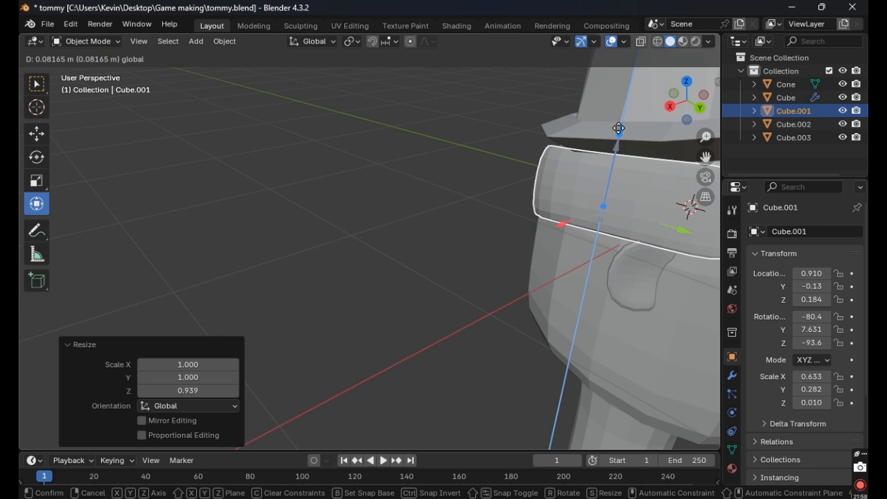
click(617, 167)
key(s)
key(z)
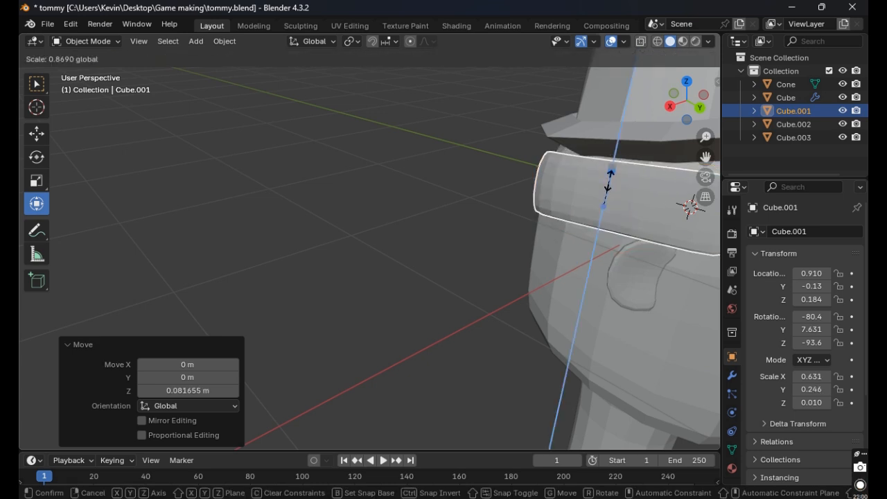
click(609, 173)
key(g)
key(z)
click(623, 210)
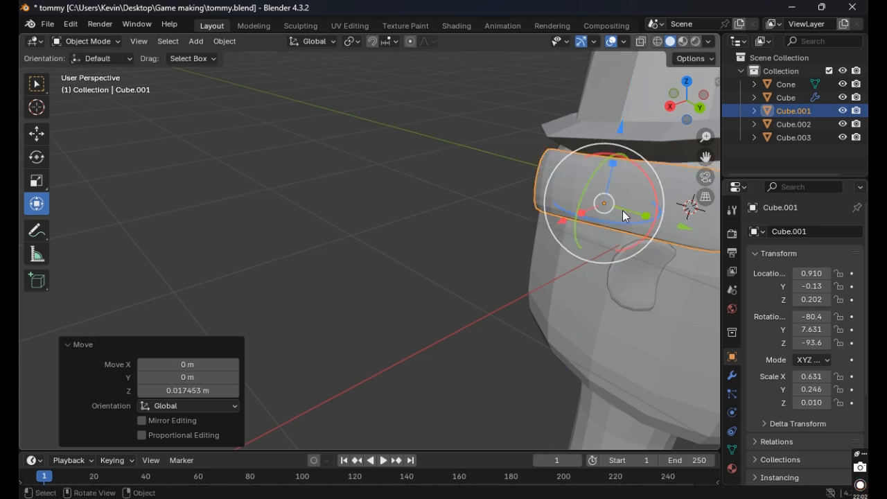
In Edit Mode, select the vertices of the side panel's outer face and move them along X toward the head.
middle_drag(623, 210, 534, 187)
key(Tab)
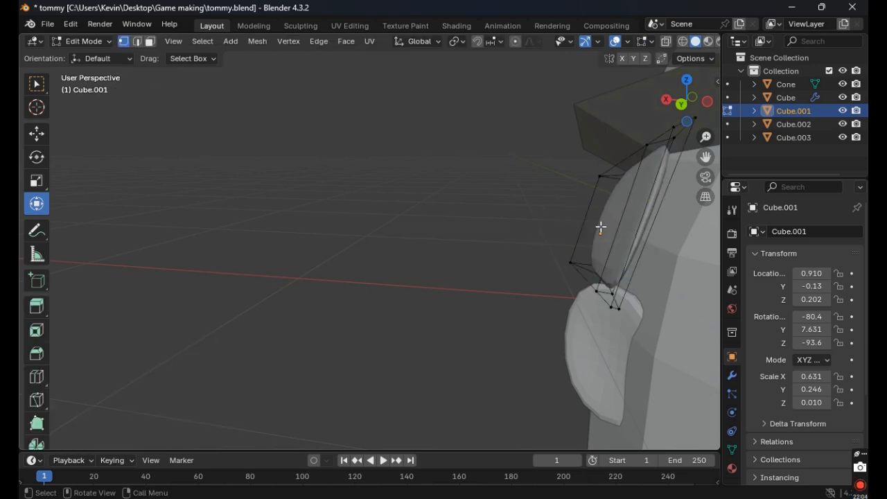
middle_drag(606, 230, 597, 230)
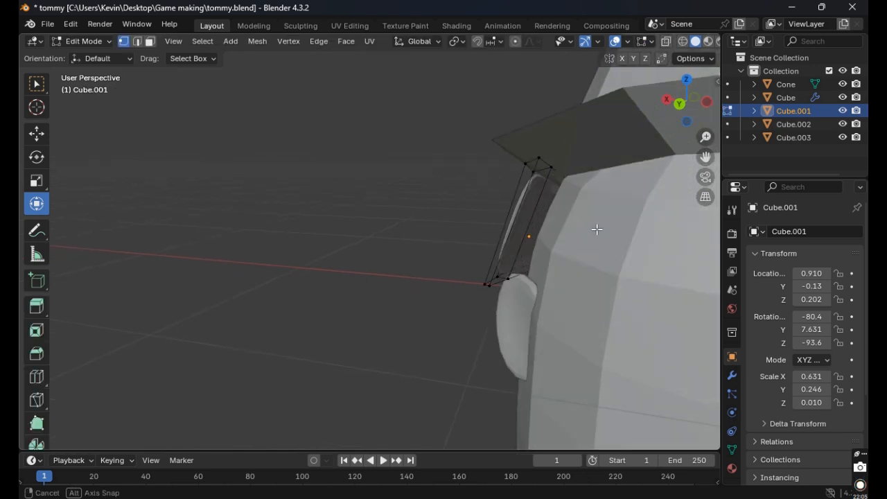
shift+click(526, 162)
shift+click(490, 287)
shift+click(489, 284)
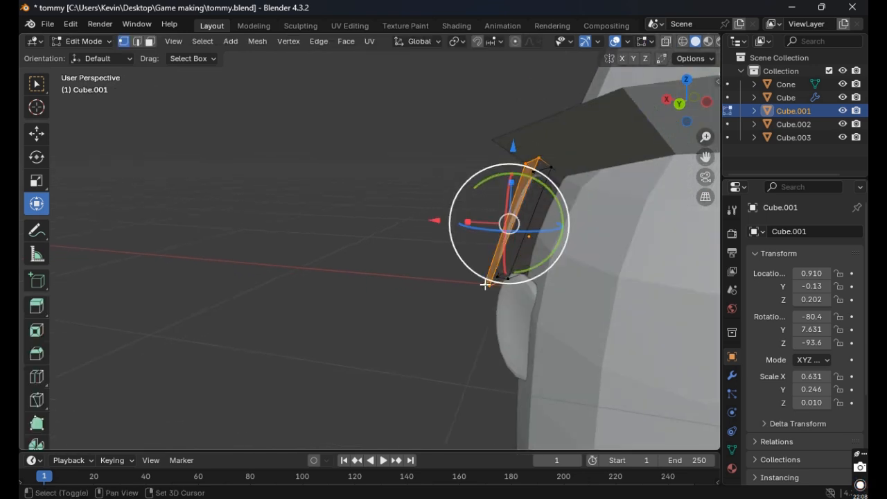
drag(435, 222, 526, 259)
middle_drag(461, 252, 496, 261)
middle_drag(441, 263, 564, 291)
Return to Object Mode and reselect the curved side panel.
key(Tab)
click(456, 272)
click(521, 240)
key(Tab)
key(Tab)
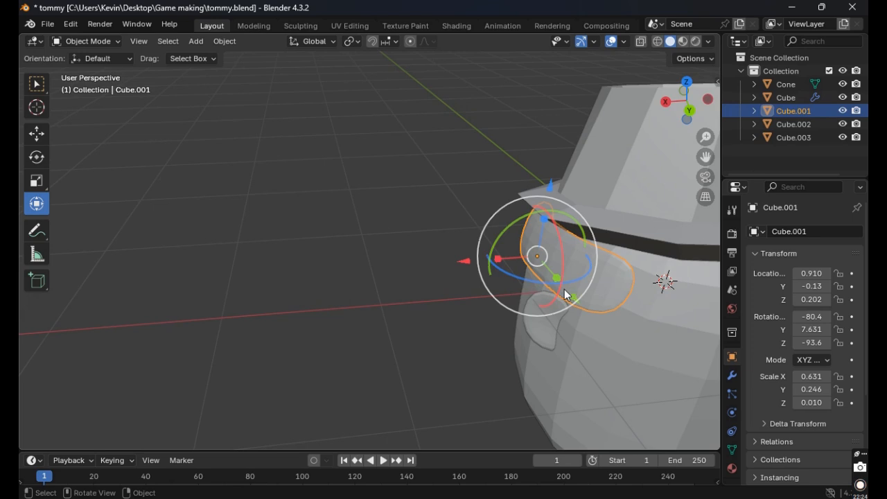
Move the curved side panel about 0.029 m along X toward the head and stretch it along Z to a local Y scale of about 0.298.
drag(467, 263, 471, 261)
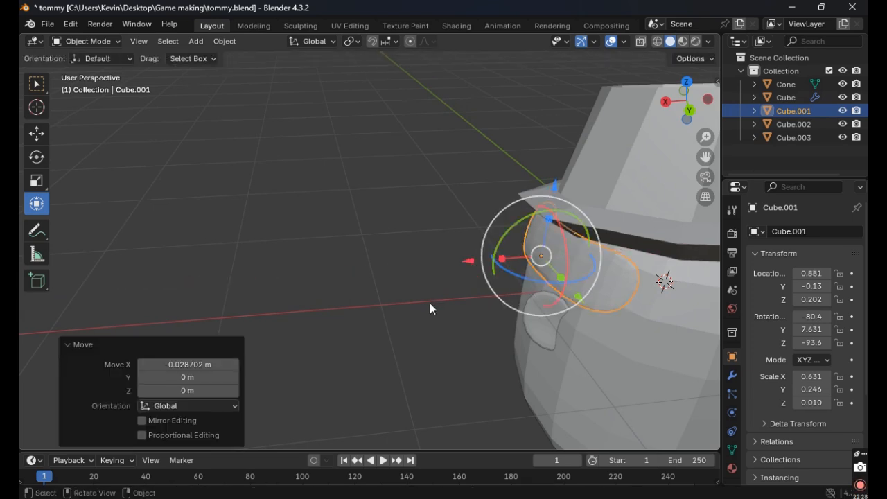
click(430, 303)
middle_drag(430, 303, 513, 211)
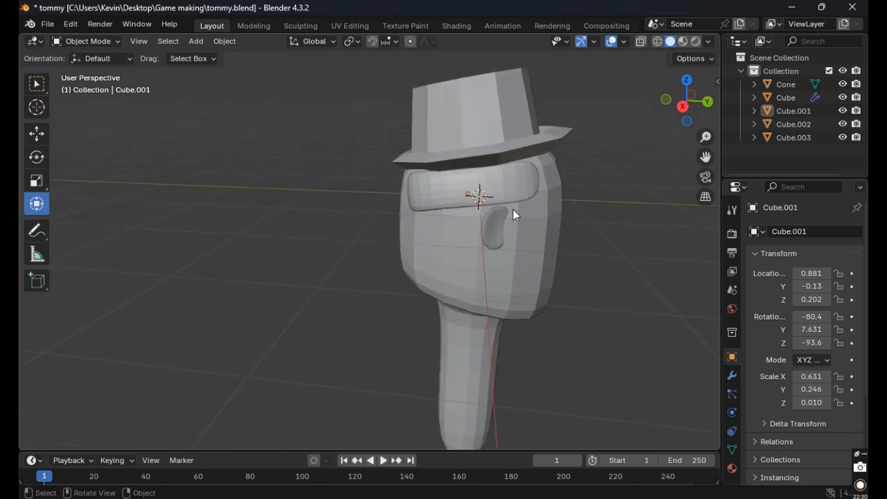
click(494, 180)
drag(470, 166, 467, 145)
middle_drag(320, 246, 411, 226)
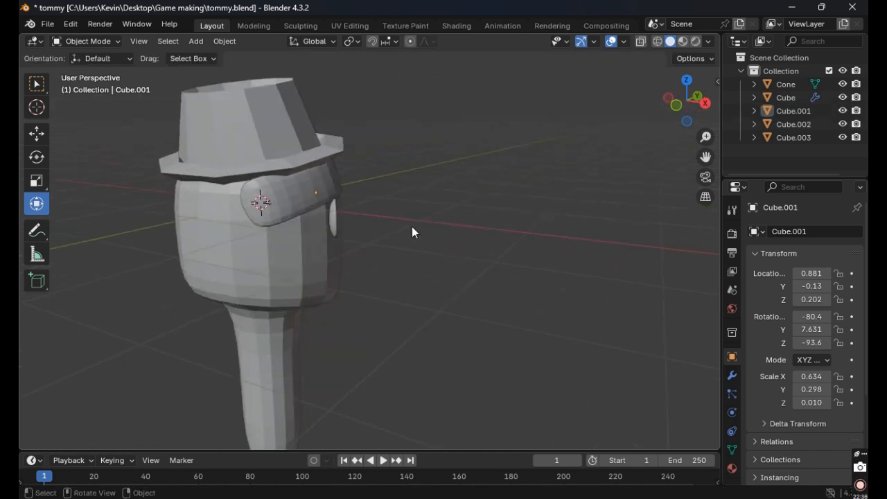
Copy and paste the curved side panel in Object Mode and move the copy about -1.482 m along X to the head's opposite side.
middle_drag(279, 203, 604, 251)
scroll(312, 251, up, 1)
key(Tab)
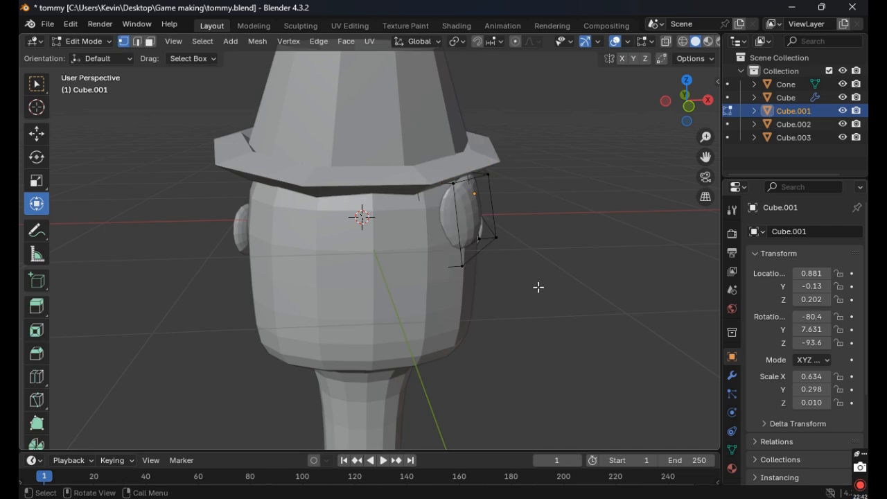
key(a)
click(585, 316)
key(Tab)
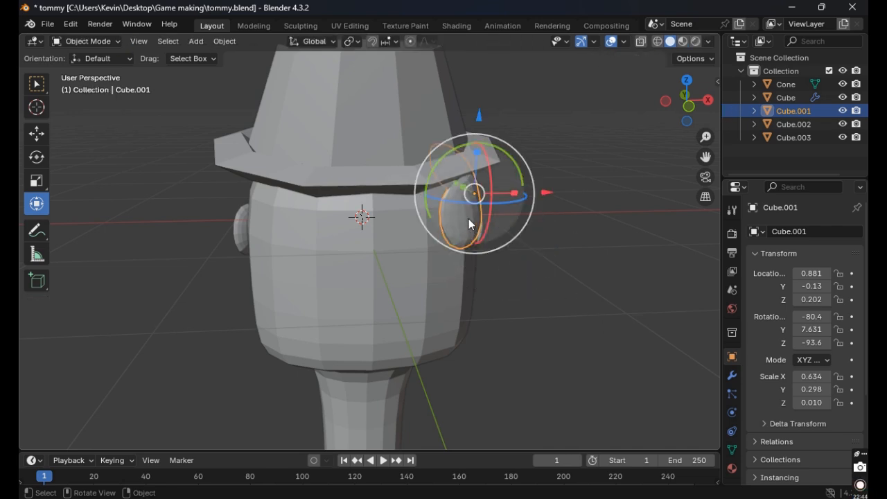
key(ctrl+c)
key(ctrl+v)
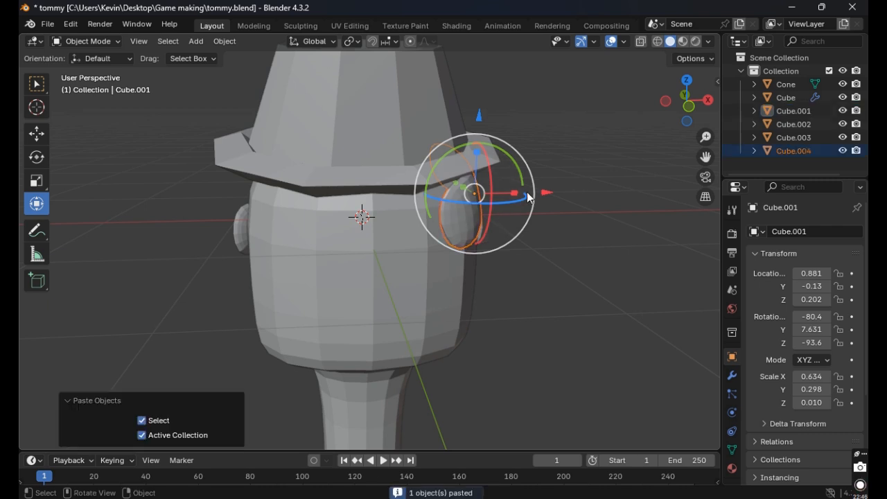
key(g)
key(x)
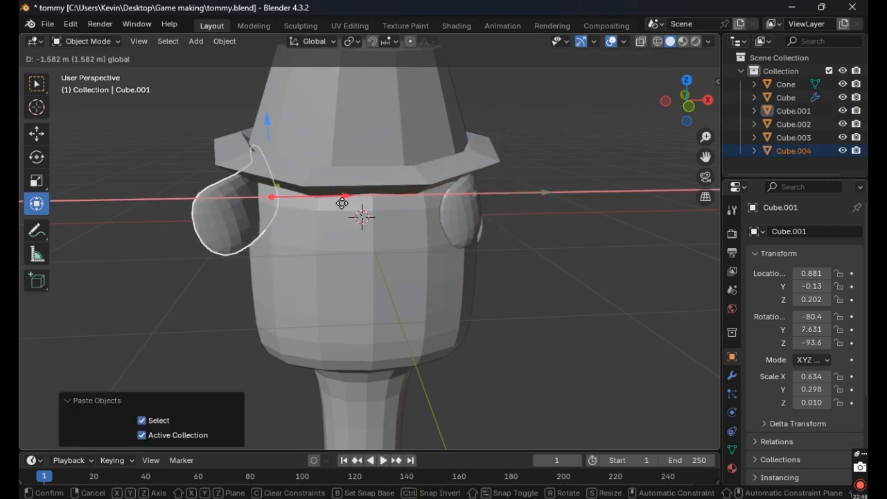
click(356, 204)
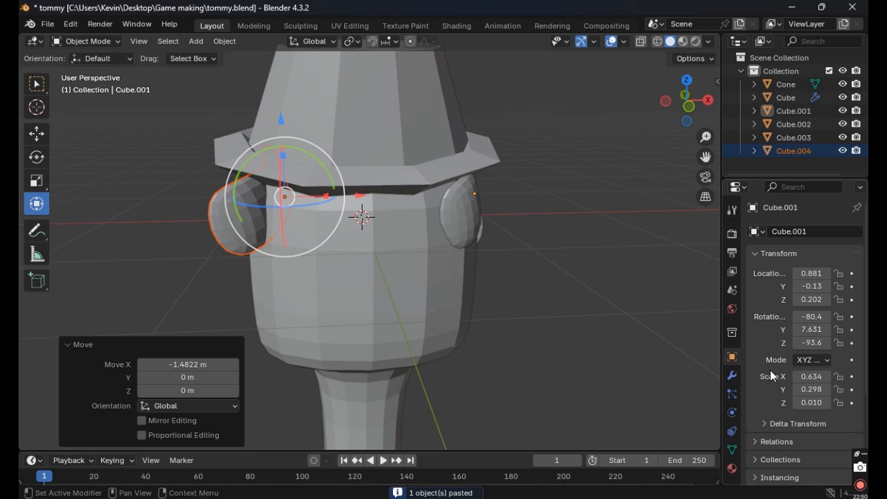
click(820, 343)
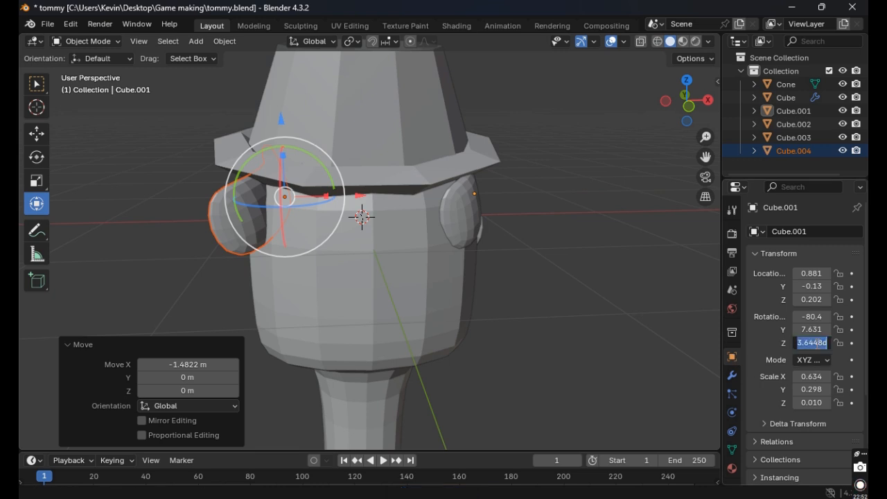
text(93)
key(Return)
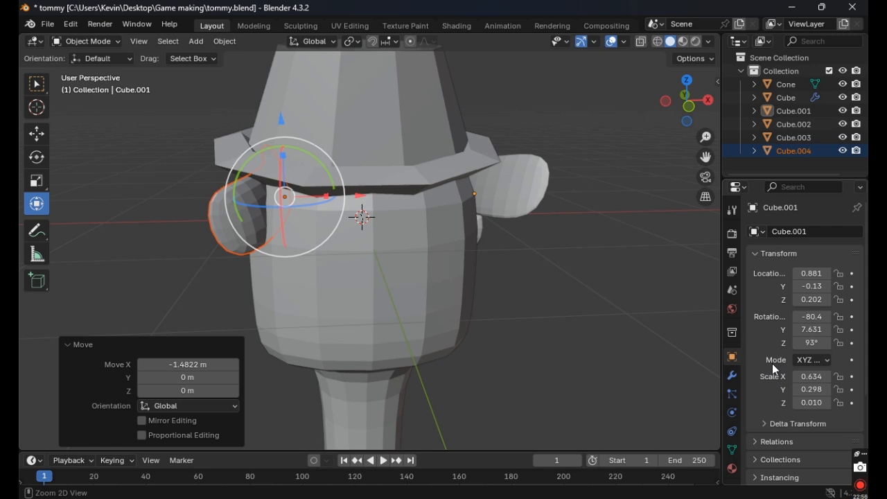
key(ctrl+z)
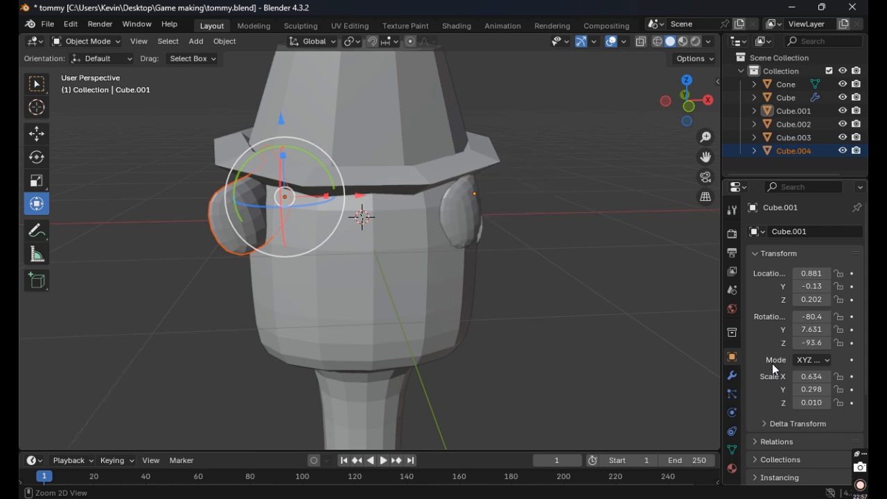
Select the copied side panel on its own and set its Z rotation to 93°.
click(585, 296)
click(295, 226)
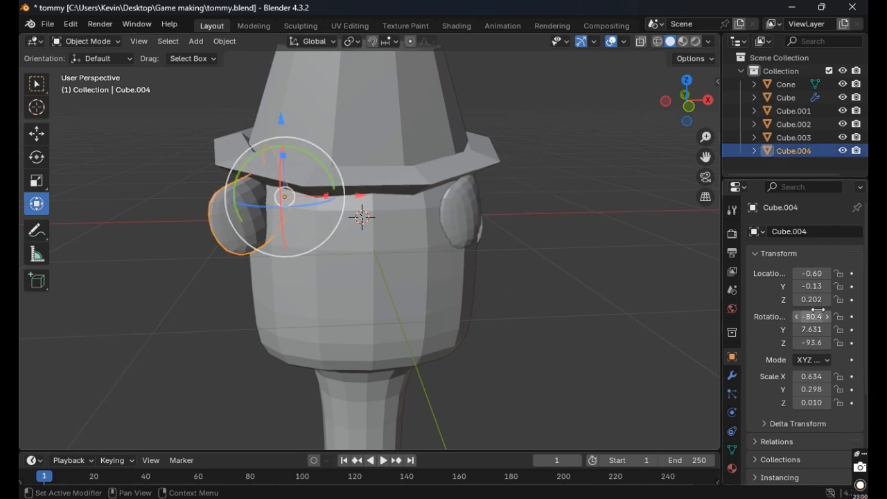
click(815, 344)
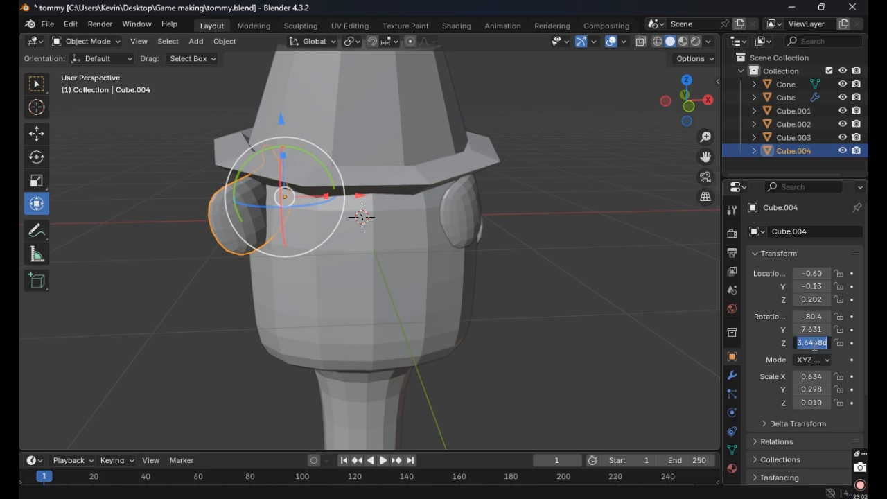
text(93)
key(Return)
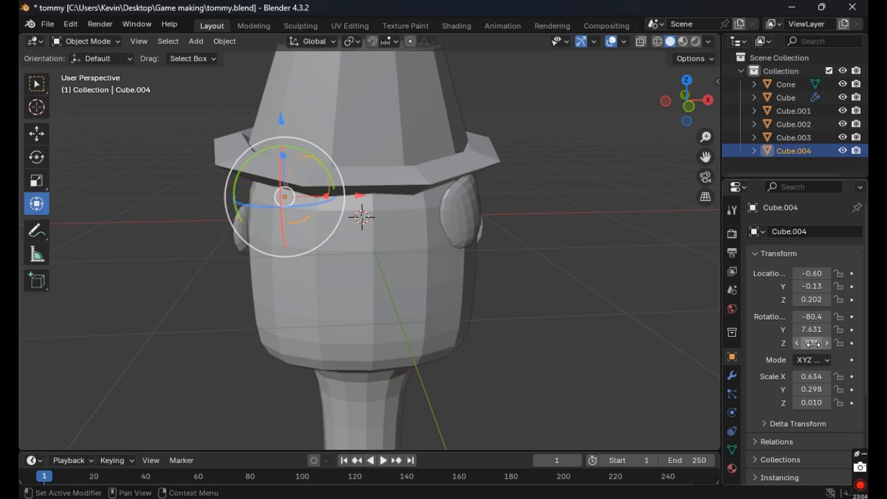
Move the copied panel about -0.358 m along X and tilt it around the X axis to a Y rotation of about -10.4°.
drag(358, 205, 305, 201)
middle_drag(305, 201, 496, 217)
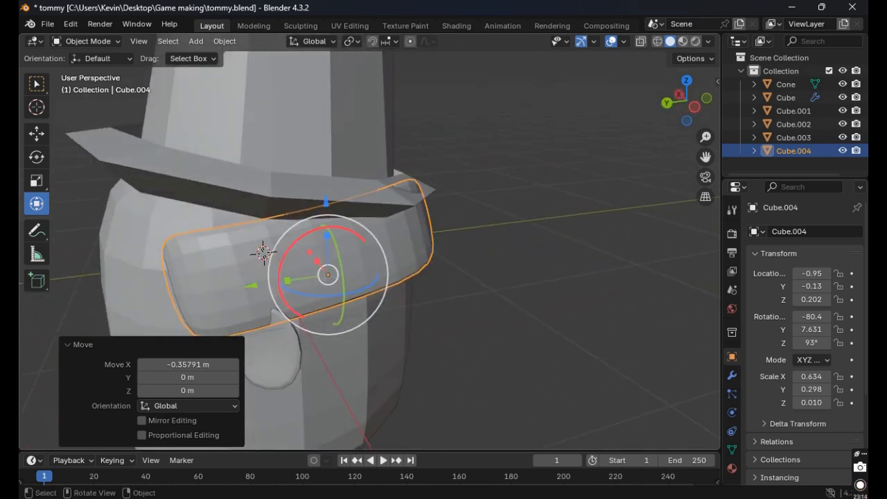
drag(289, 244, 302, 231)
click(483, 224)
middle_drag(483, 224, 332, 218)
Reselect the copied panel and shift it along X toward the head to about -0.91 m.
click(242, 208)
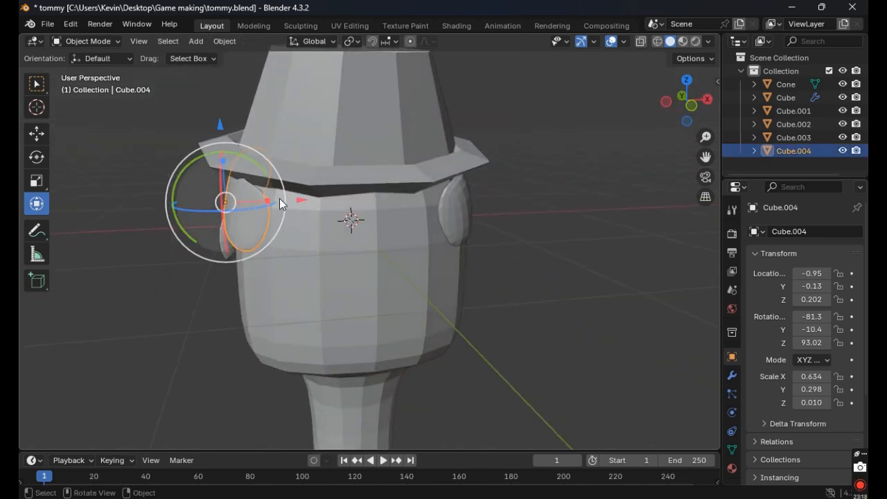
drag(280, 198, 304, 203)
middle_drag(305, 202, 519, 206)
click(596, 301)
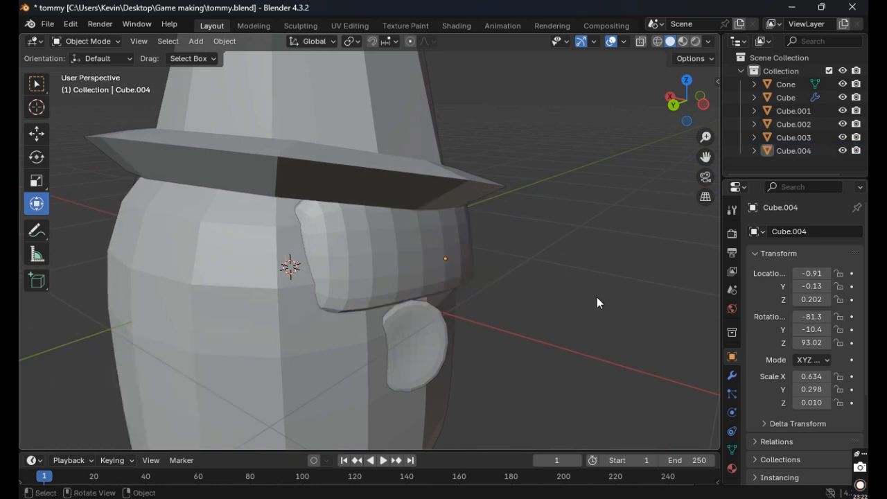
Shift the copied panel slightly to about -0.90 m in X and 0.208 m in Z, and rotate it about 8.94° around Z.
middle_drag(597, 301, 437, 232)
click(454, 232)
drag(445, 238, 433, 229)
middle_drag(434, 229, 431, 267)
drag(430, 267, 431, 267)
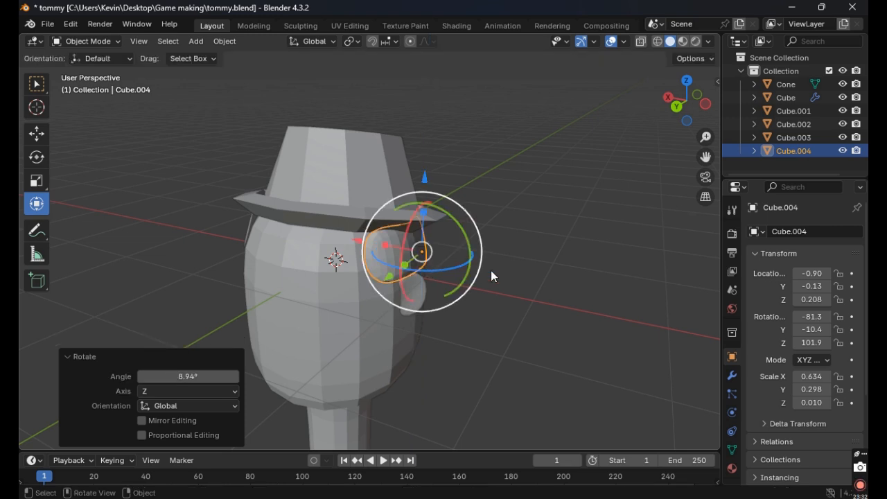
Nudge the copied panel along X to about -0.89 m and deselect it.
middle_drag(488, 270, 454, 276)
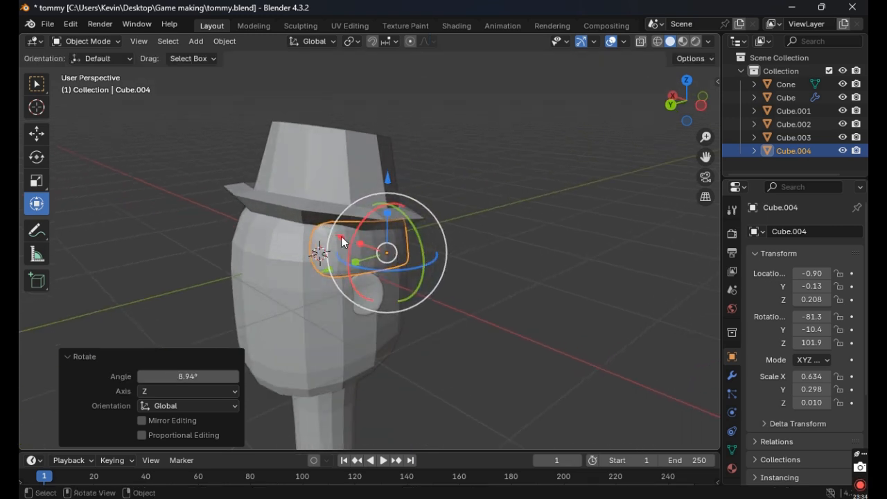
drag(341, 237, 338, 236)
click(560, 242)
middle_drag(559, 241, 582, 219)
scroll(300, 201, up, 4)
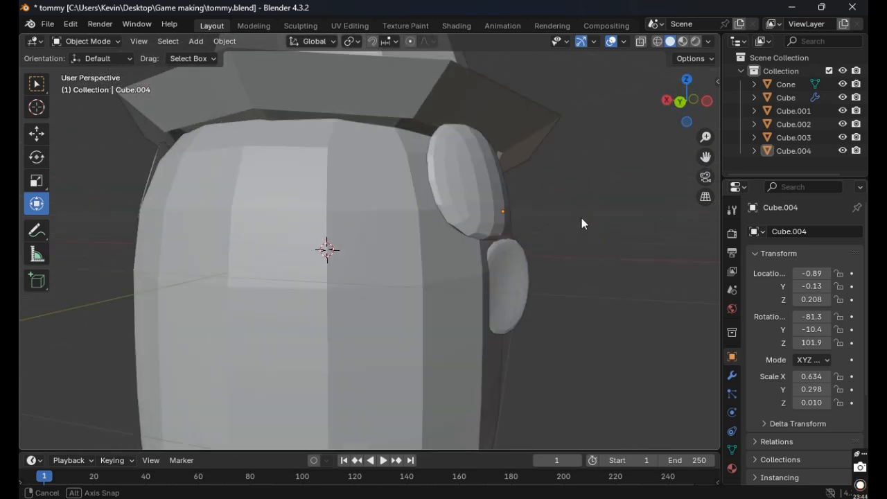
Select the copied side panel and enter Edit Mode on its mesh.
click(487, 202)
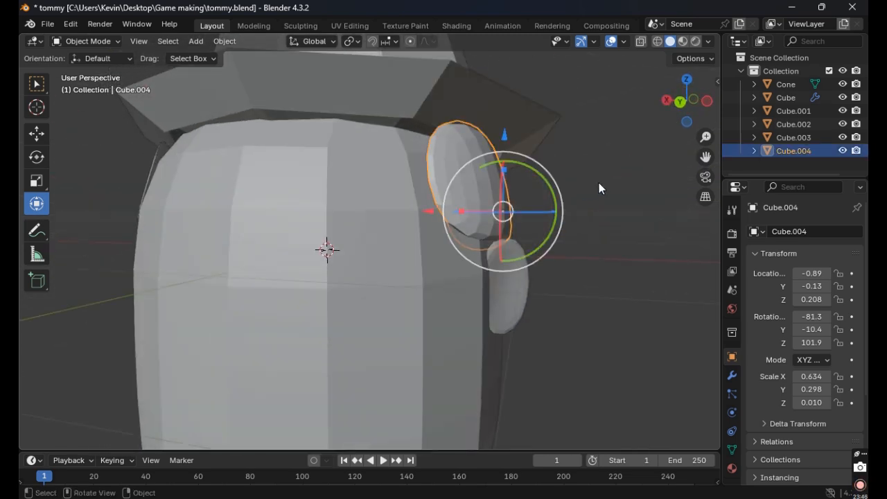
key(Tab)
middle_drag(599, 182, 534, 199)
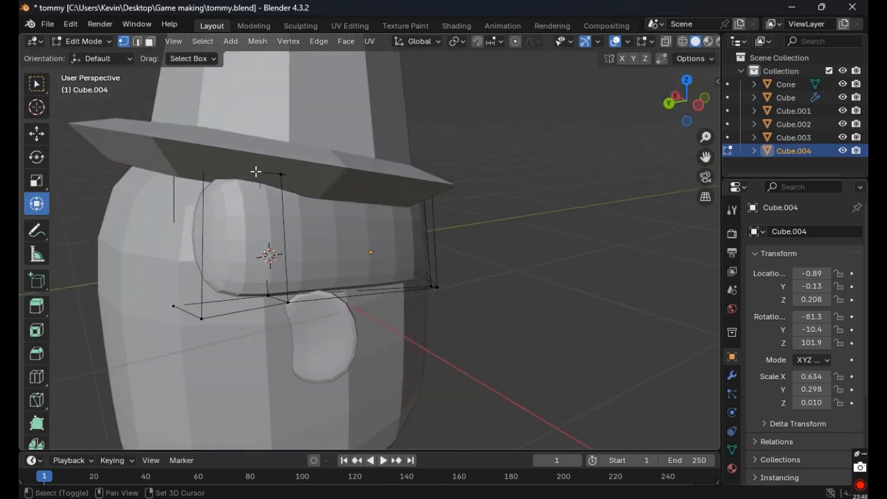
Try to move the large outer face of the copied panel about 0.06 m along X toward the head.
click(280, 174)
middle_drag(420, 259, 354, 177)
shift+click(298, 187)
shift+click(292, 267)
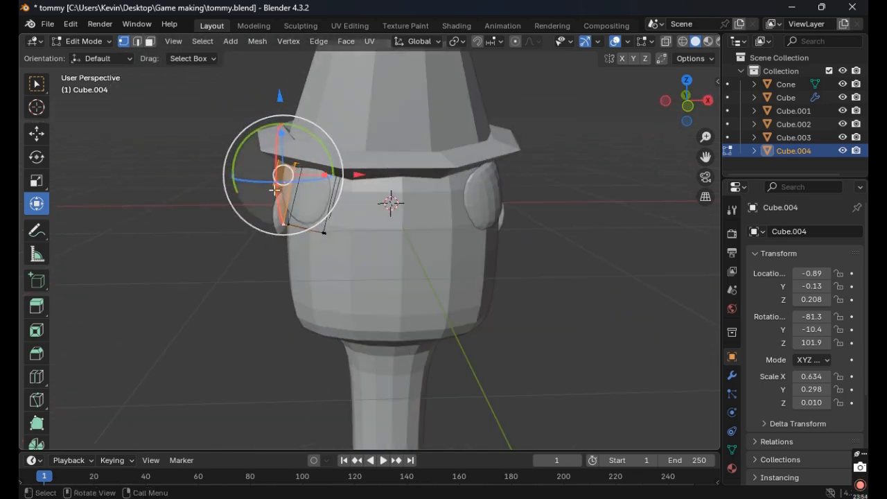
drag(354, 175, 367, 175)
middle_drag(368, 175, 500, 187)
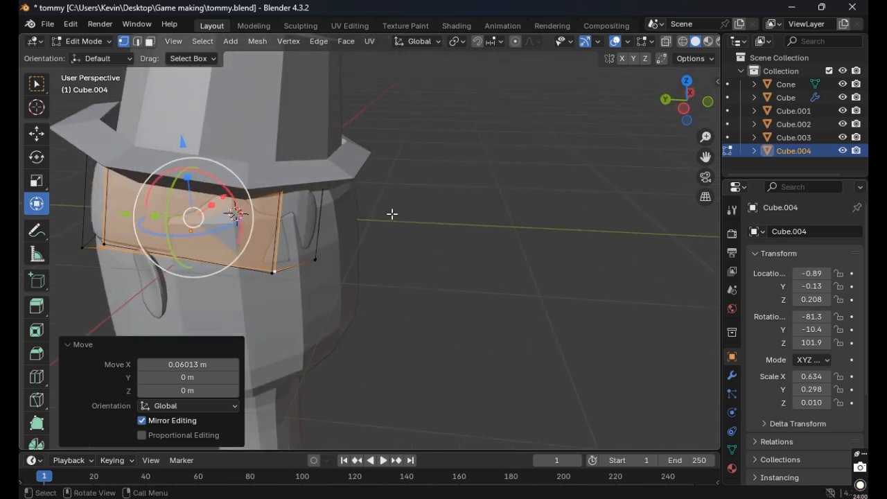
middle_drag(392, 214, 417, 215)
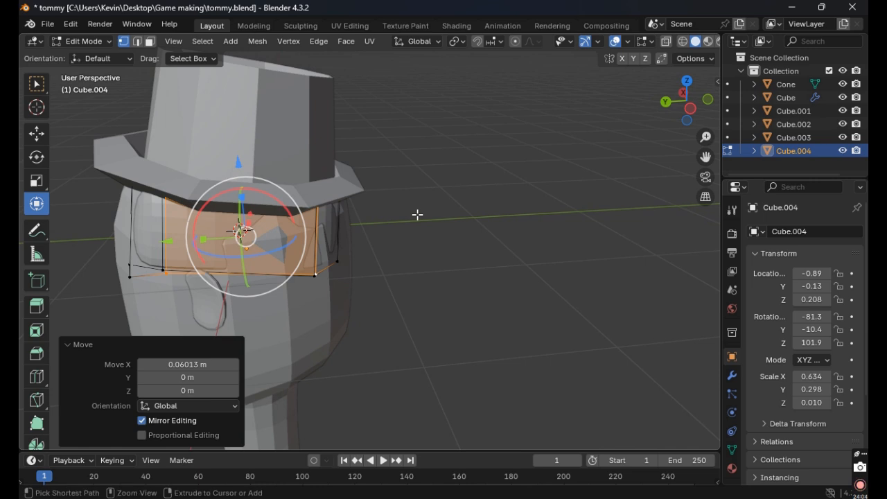
click(394, 257)
key(a)
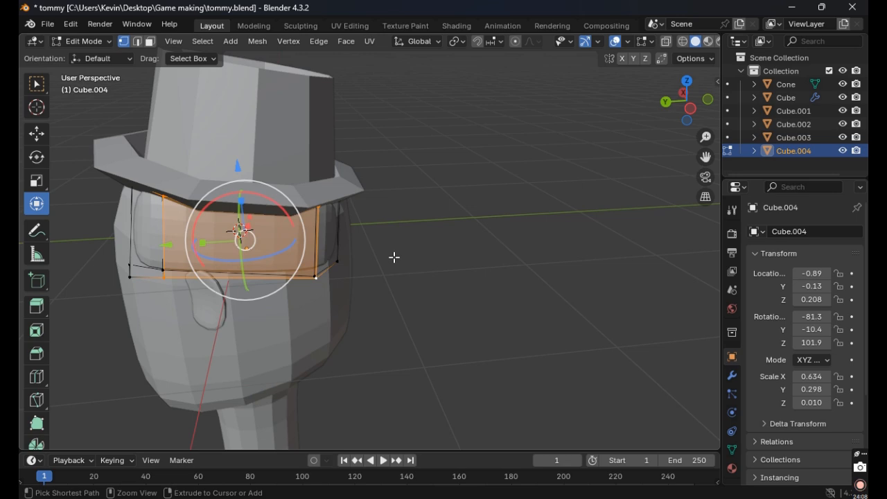
middle_drag(394, 256, 539, 280)
Select the four outer vertices of the copied panel's +Y end section and move them along X toward the head.
click(342, 186)
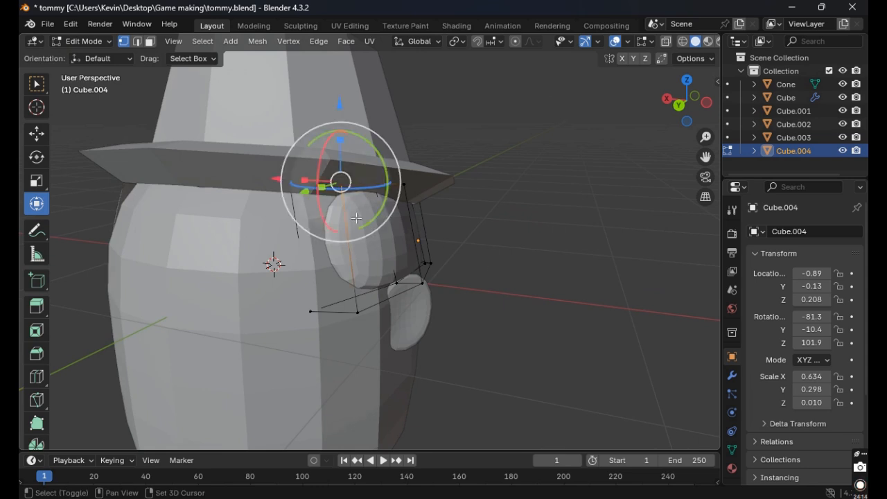
shift+click(358, 312)
shift+click(423, 283)
shift+click(405, 181)
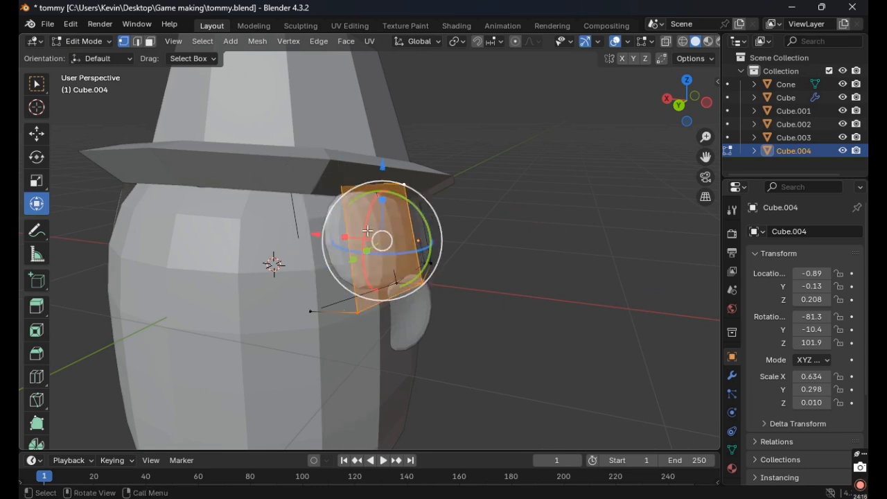
drag(318, 234, 299, 228)
middle_drag(596, 278, 367, 256)
Select the four outer vertices of the copied panel's long -Y section and fill a face between them.
click(326, 204)
shift+click(326, 274)
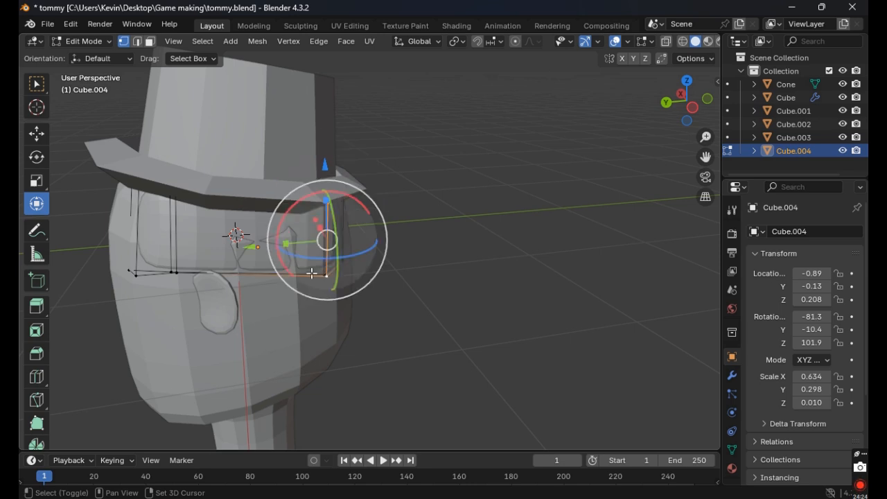
shift+click(177, 273)
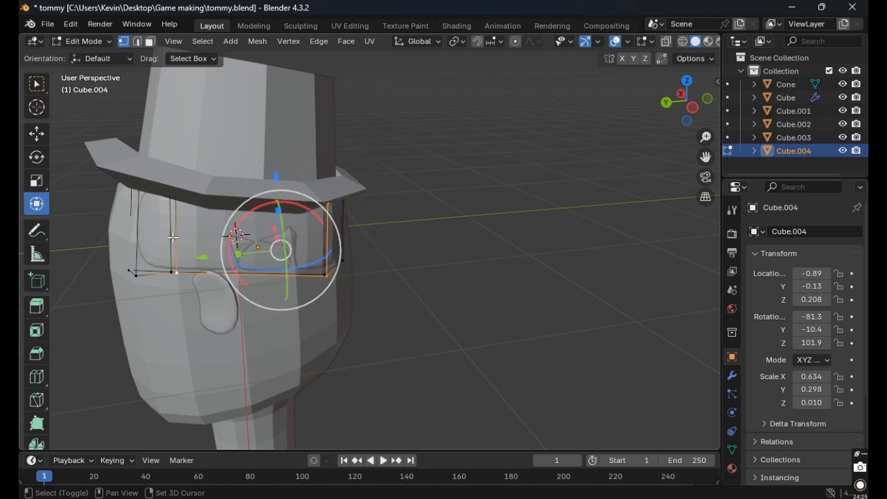
shift+click(164, 272)
shift+click(171, 270)
shift+click(168, 181)
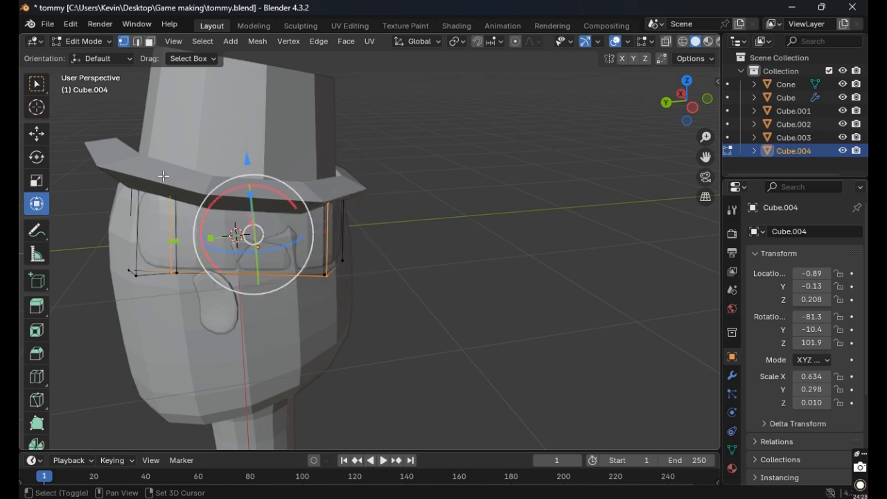
middle_drag(300, 222, 348, 185)
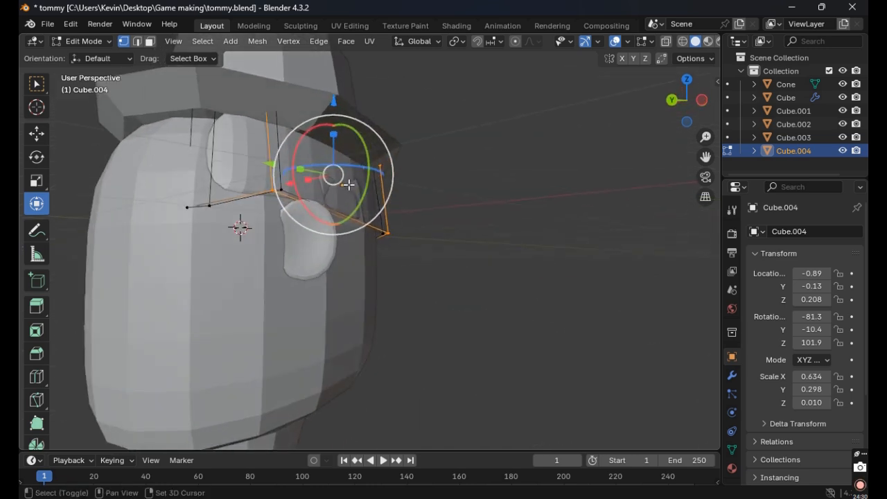
shift+click(257, 88)
shift+click(271, 194)
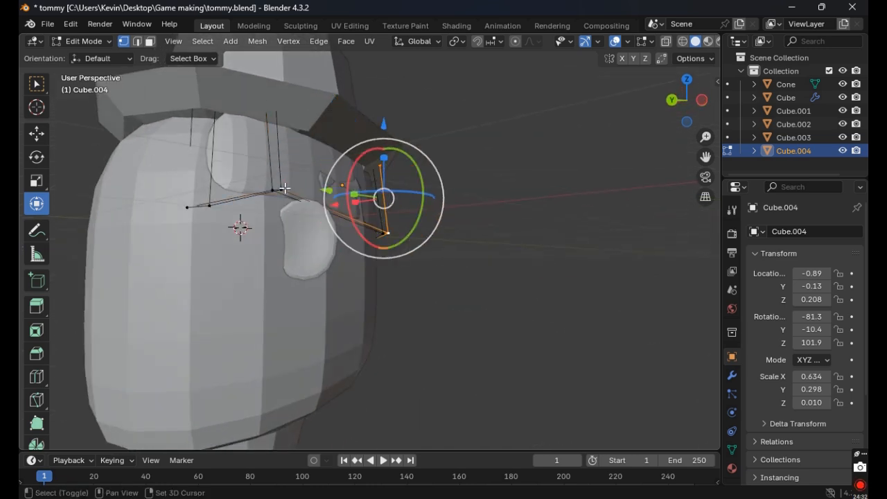
shift+click(283, 189)
shift+middle_drag(289, 126, 277, 190)
key(f)
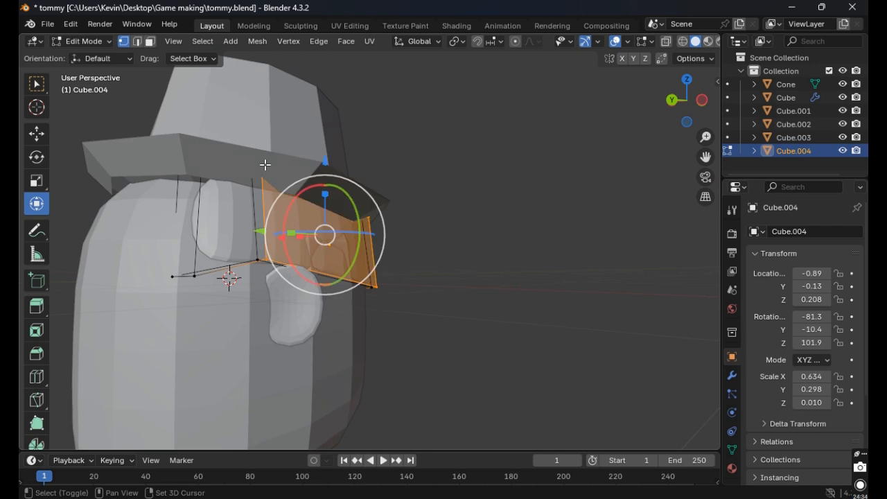
Nudge the filled outer face slightly along X and return to Object Mode with the panel deselected.
middle_drag(341, 172, 286, 237)
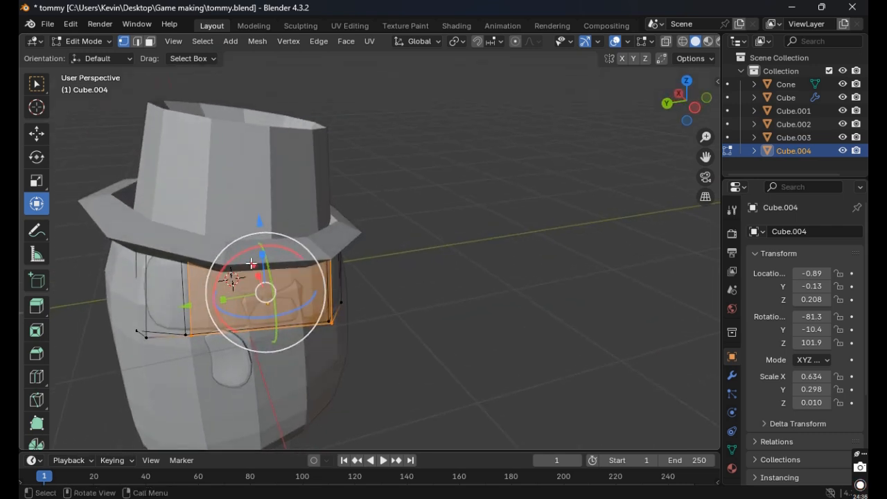
drag(252, 266, 253, 267)
click(434, 269)
middle_drag(434, 270, 289, 221)
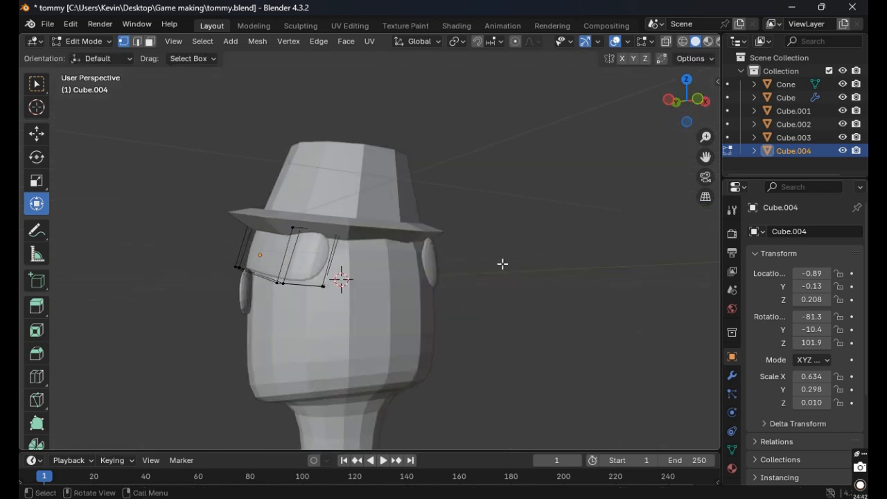
scroll(503, 264, down, 3)
mouse_move(501, 264)
middle_down()
mouse_move(455, 295)
mouse_move(439, 289)
mouse_move(584, 281)
mouse_move(455, 248)
mouse_move(602, 271)
mouse_move(506, 251)
middle_up()
key(Tab)
click(474, 290)
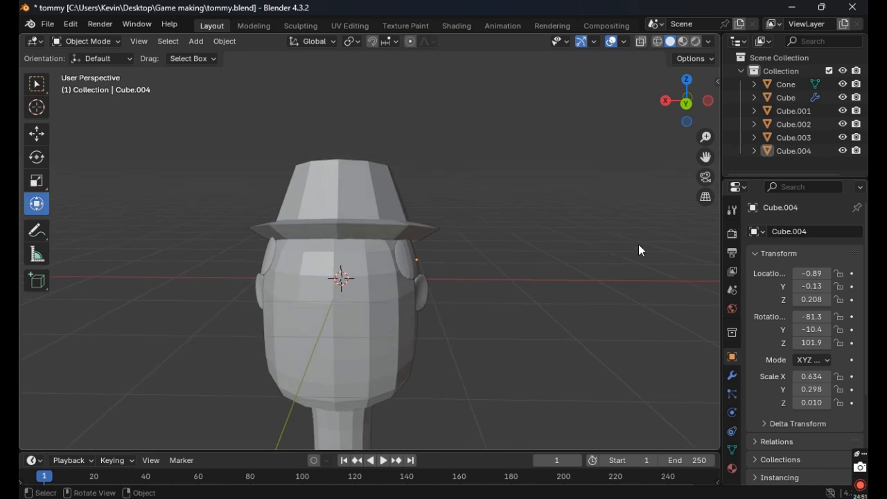
Inspect the side panels around the head in Material Preview shading, and switch back to Solid shading in Object Mode.
click(682, 41)
middle_drag(529, 275, 252, 270)
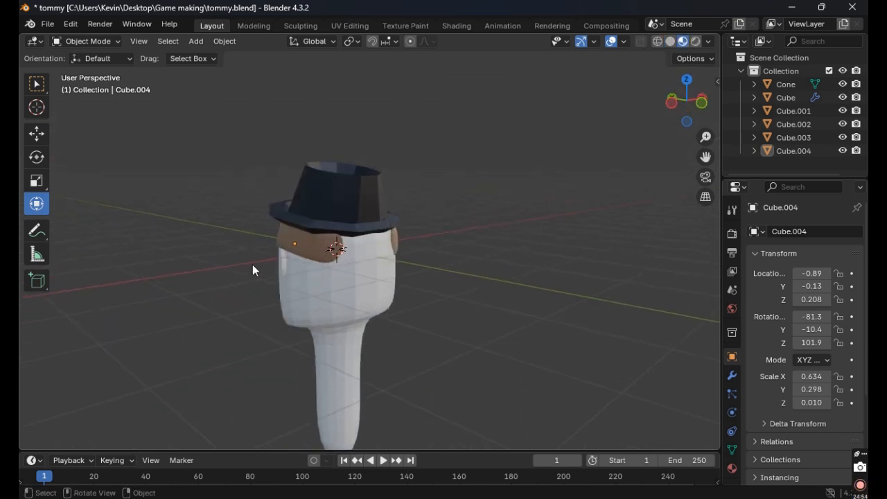
middle_drag(354, 252, 336, 248)
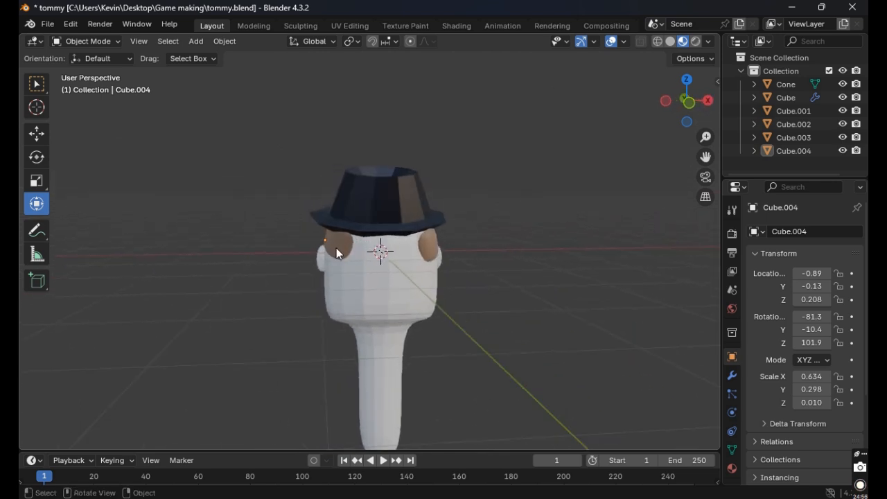
click(336, 253)
key(Tab)
click(696, 41)
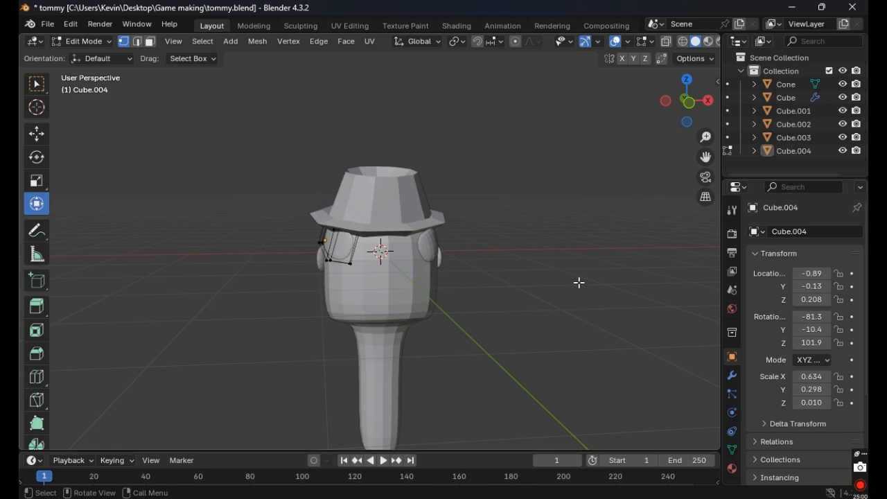
key(Tab)
middle_drag(521, 275, 638, 277)
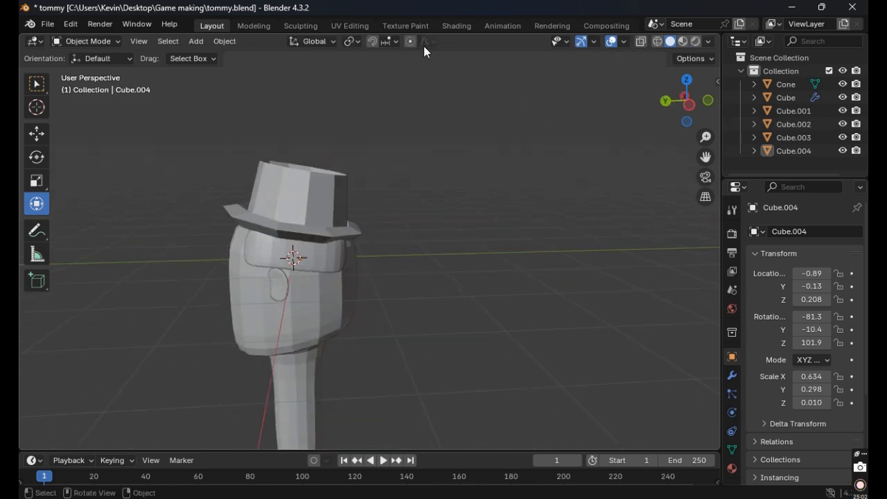
Add a cube, reduce its size, and move it about -1.46 m along Y in front of the face.
click(224, 41)
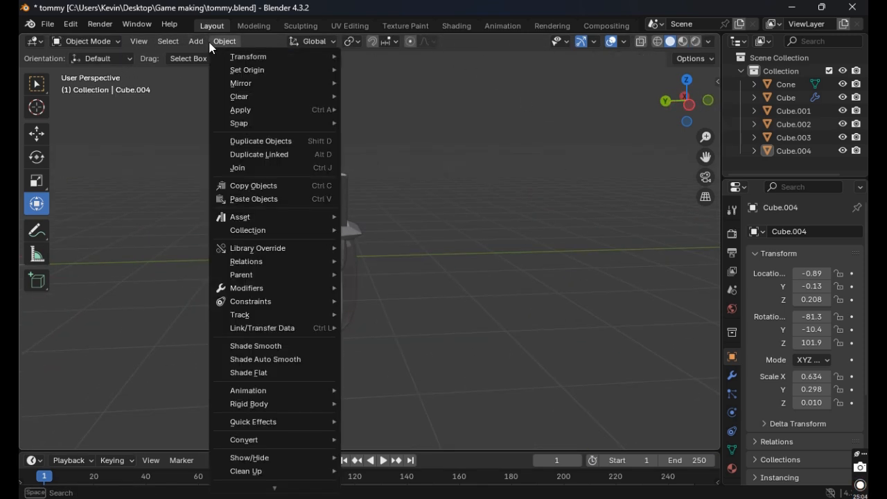
mouse_move(196, 43)
mouse_move(208, 57)
click(328, 70)
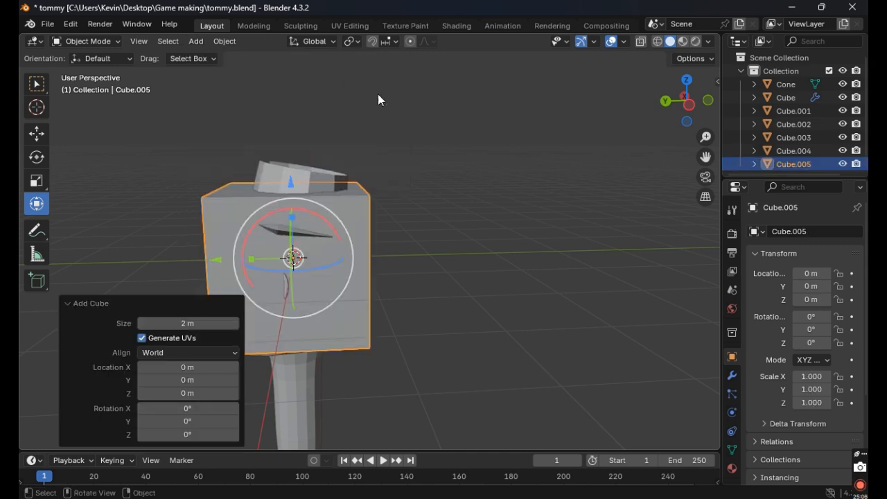
drag(218, 328, 170, 328)
drag(208, 271, 325, 249)
Add a Subdivision Surface modifier to the new cube with viewport levels set to 2.
click(731, 376)
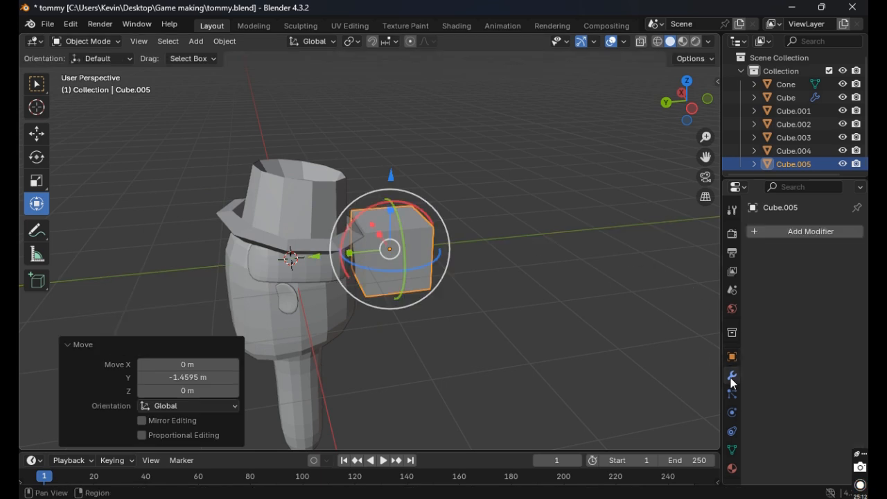
click(784, 235)
mouse_move(735, 238)
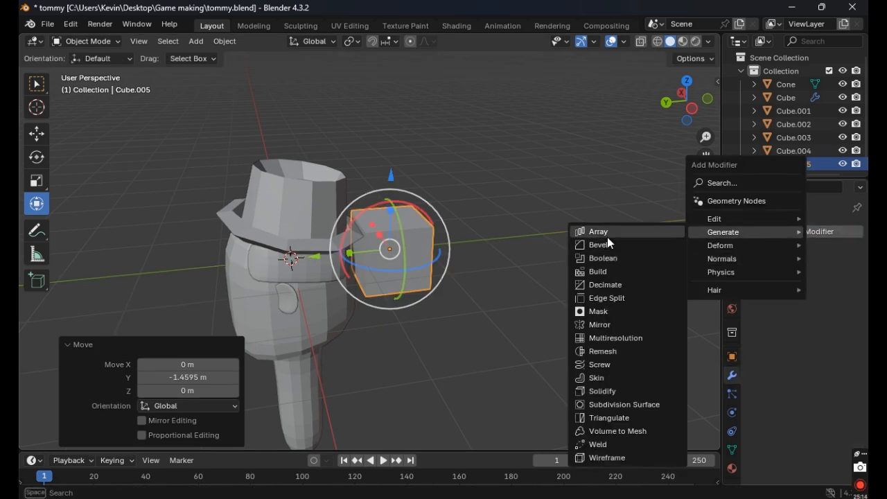
click(622, 408)
middle_drag(575, 313, 395, 312)
scroll(426, 293, up, 2)
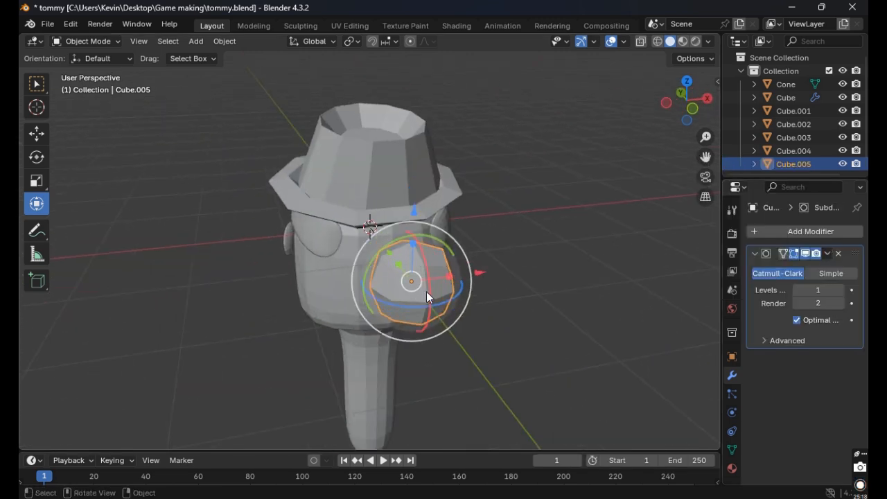
click(839, 290)
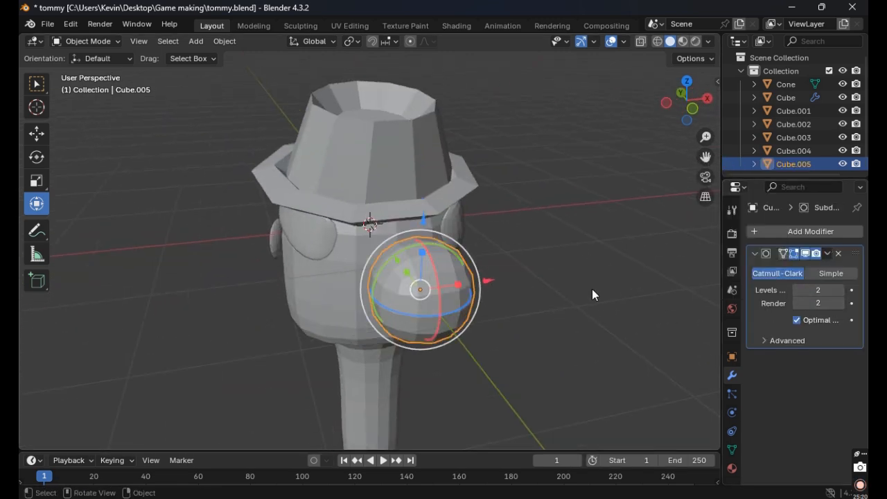
Flatten the rounded cube into a thin disc by scaling it to about 0.107 along Y.
click(589, 288)
scroll(587, 288, up, 2)
middle_drag(587, 287, 459, 302)
click(459, 302)
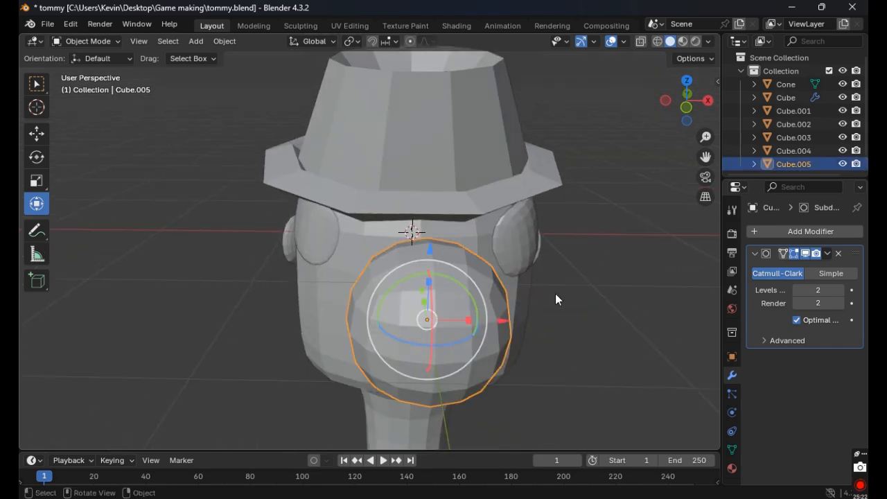
scroll(556, 294, down, 2)
middle_drag(555, 293, 354, 305)
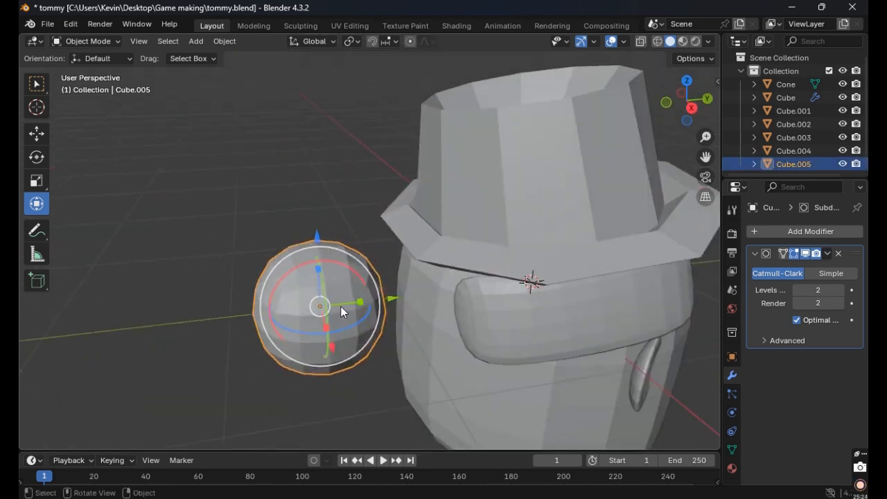
drag(360, 301, 323, 305)
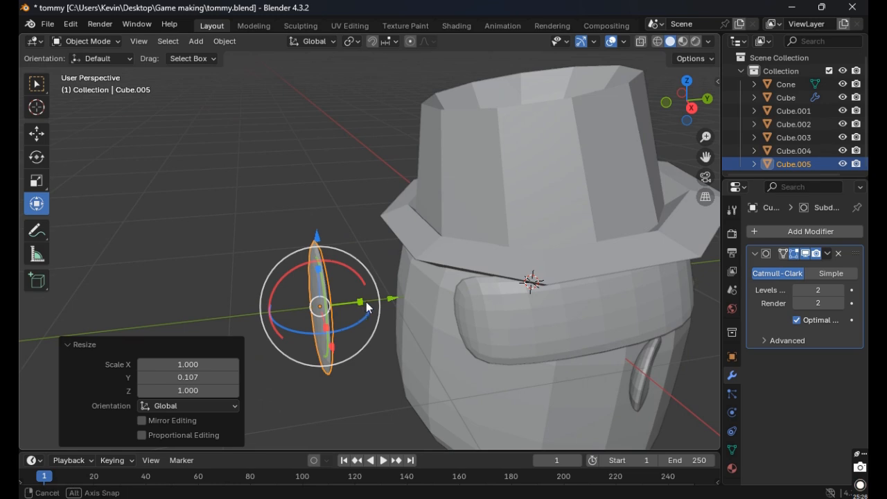
Scale the flattened disc slightly thicker along Y and keep it selected.
scroll(357, 298, up, 2)
middle_drag(361, 299, 312, 333)
mouse_move(314, 330)
mouse_down()
mouse_move(307, 323)
mouse_move(326, 334)
mouse_up()
middle_drag(325, 334, 367, 333)
click(343, 334)
click(283, 318)
Enter Edit Mode on the disc and bevel the edges of its head-facing +Y side with one segment.
key(Tab)
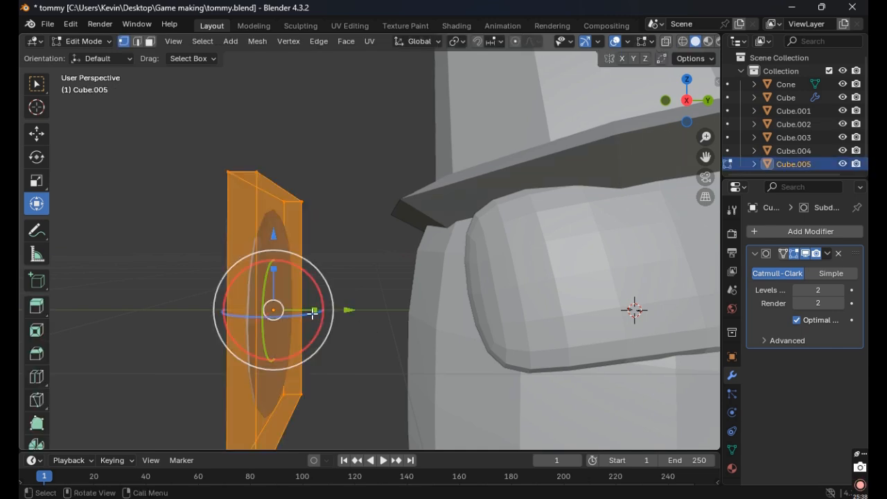
middle_drag(319, 308, 340, 281)
key(alt+a)
middle_drag(312, 220, 196, 273)
shift+click(176, 253)
shift+click(215, 436)
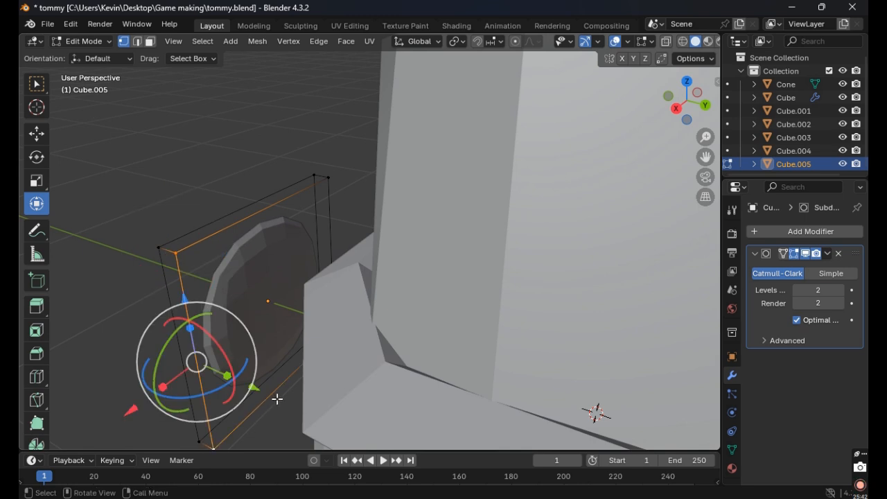
middle_drag(278, 396, 311, 370)
shift+click(317, 341)
shift+click(311, 186)
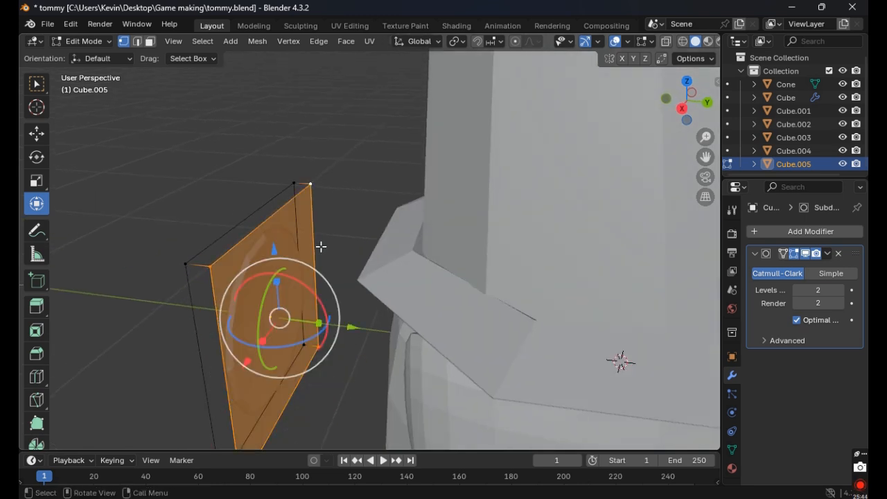
click(39, 352)
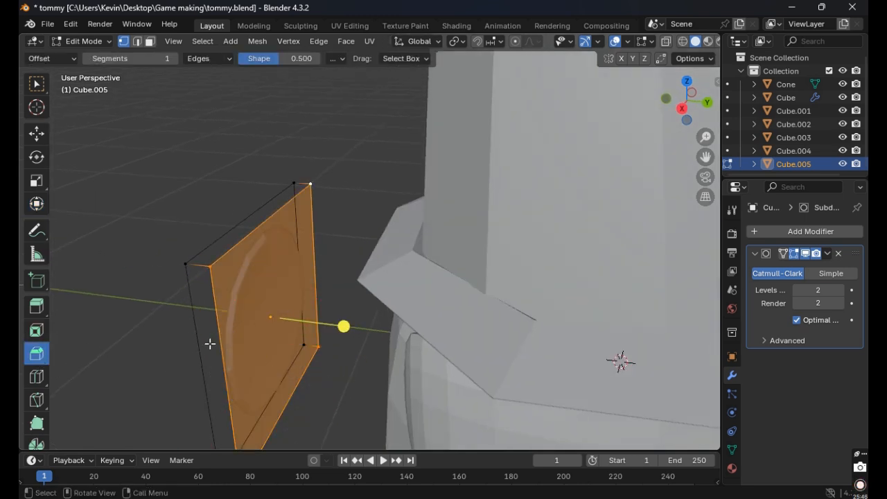
drag(343, 326, 413, 345)
click(352, 392)
middle_drag(346, 396, 369, 306)
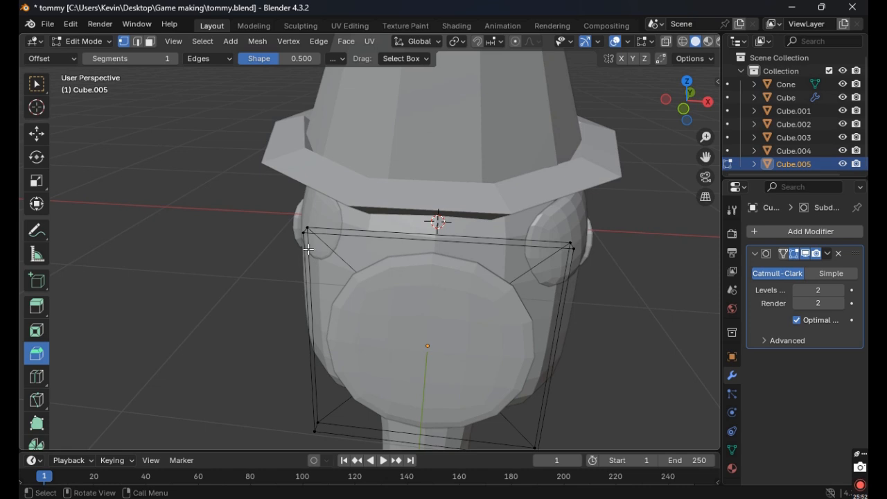
Delete the four corner vertices of the disc's front side with Poly Build and return to Object Mode.
click(38, 422)
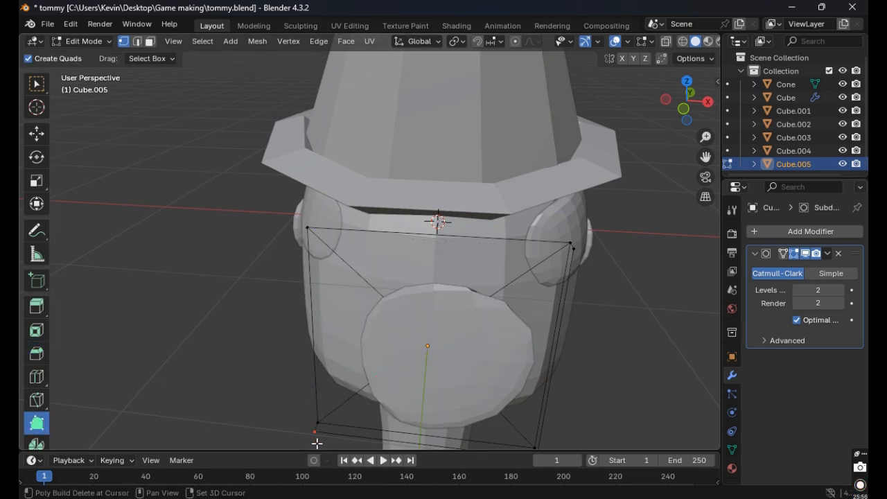
scroll(496, 401, down, 3)
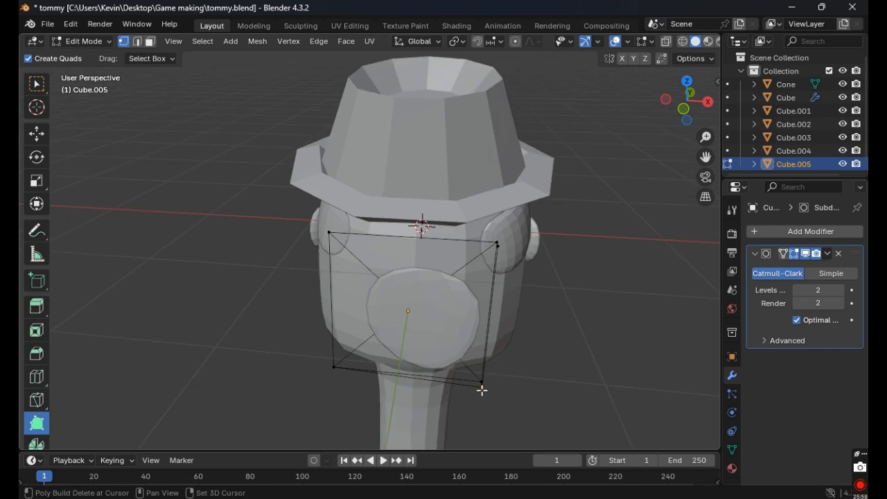
drag(482, 390, 483, 387)
middle_drag(517, 252, 373, 247)
middle_drag(343, 298, 323, 307)
key(Tab)
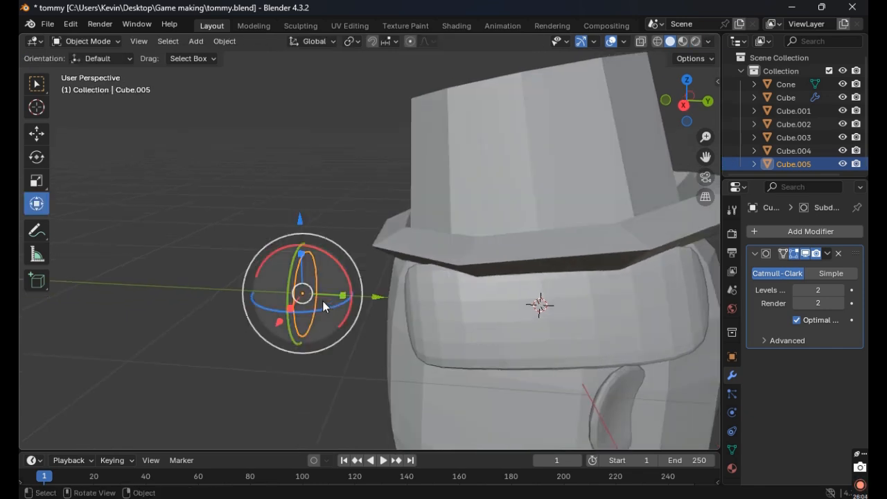
key(Tab)
click(352, 262)
middle_drag(351, 262, 334, 274)
key(Tab)
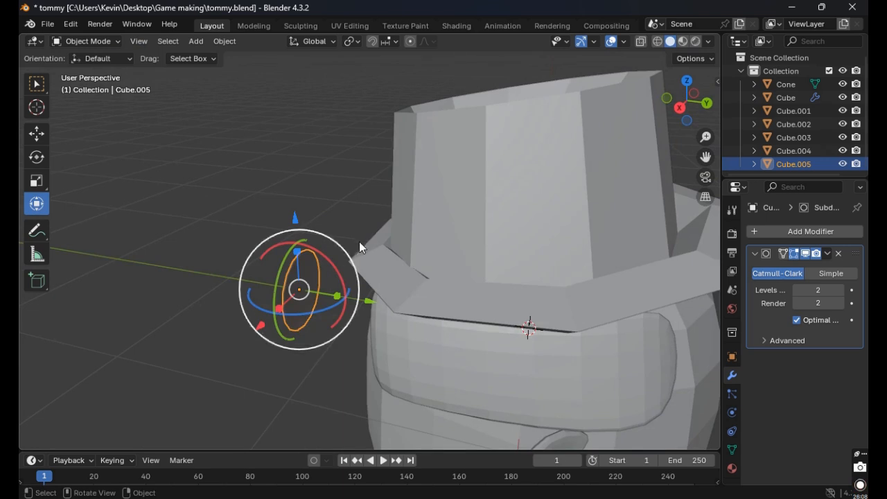
Re-enter Edit Mode on the disc and select its inner vertices with the Transform tool active.
middle_drag(359, 241, 363, 222)
key(Tab)
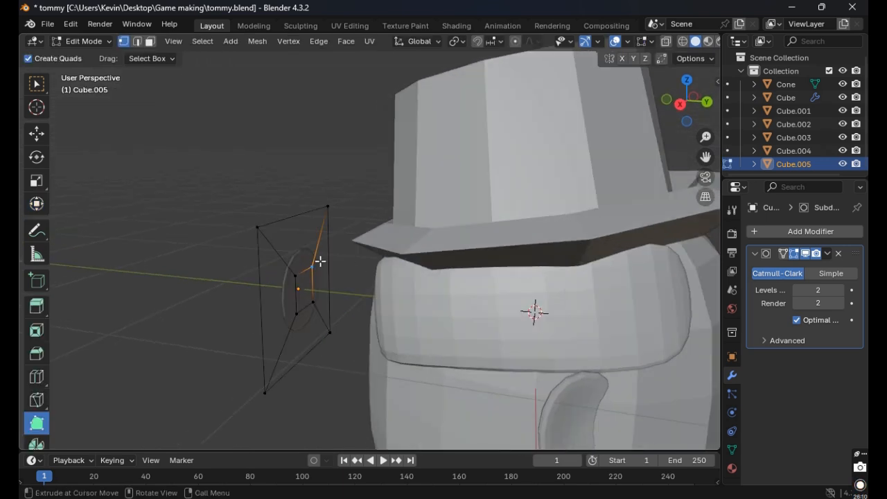
click(37, 208)
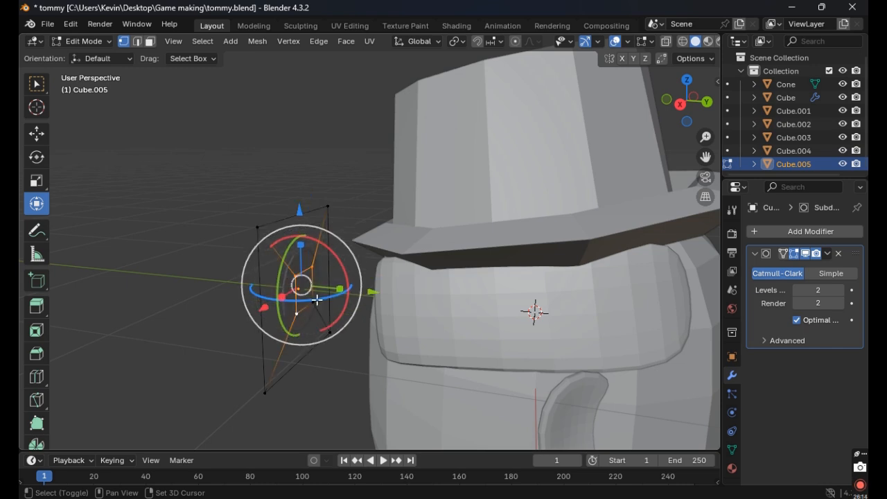
middle_drag(316, 299, 401, 309)
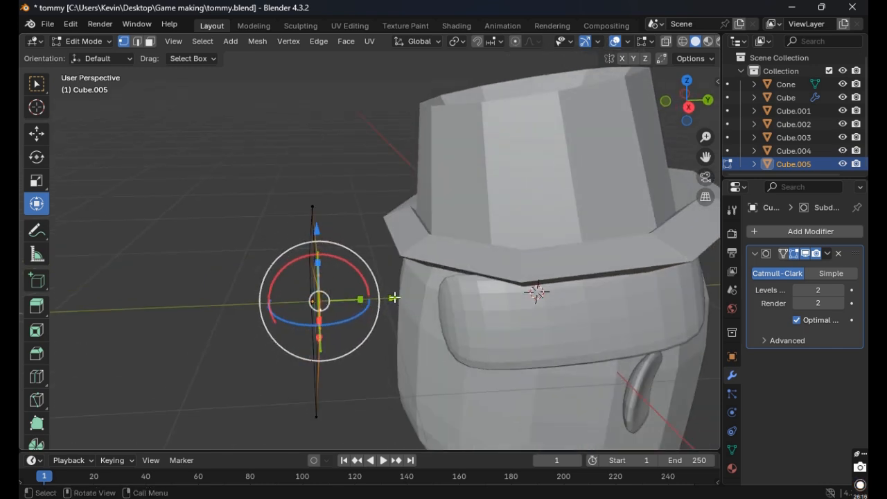
Try to move the disc's inner vertices along Y away from the head, and undo the move.
drag(393, 297, 349, 301)
click(356, 340)
mouse_move(357, 340)
middle_down()
mouse_move(304, 343)
mouse_move(381, 344)
mouse_move(351, 327)
middle_up()
middle_drag(274, 295, 355, 332)
key(ctrl+z)
key(ctrl+z)
Move the disc's selected inner vertices slightly along Y toward the head and deselect them.
drag(404, 292, 420, 299)
click(392, 375)
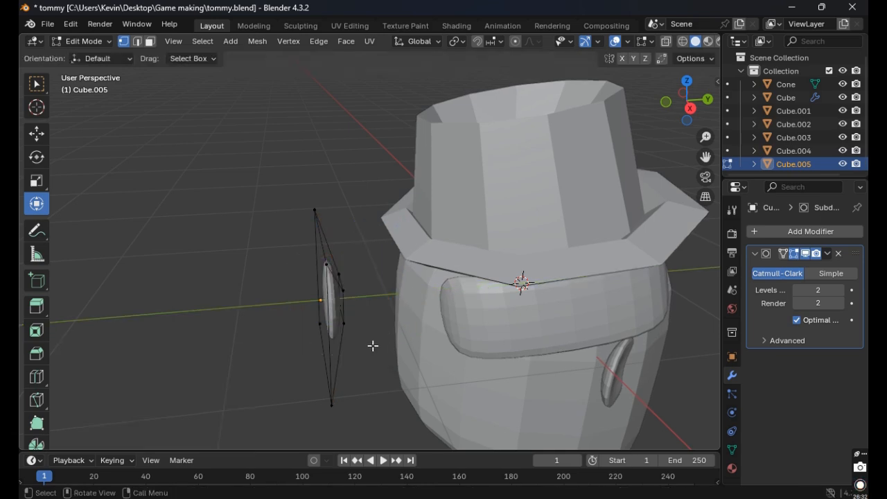
Return to Object Mode and delete the disc in front of the face.
middle_drag(373, 346, 481, 316)
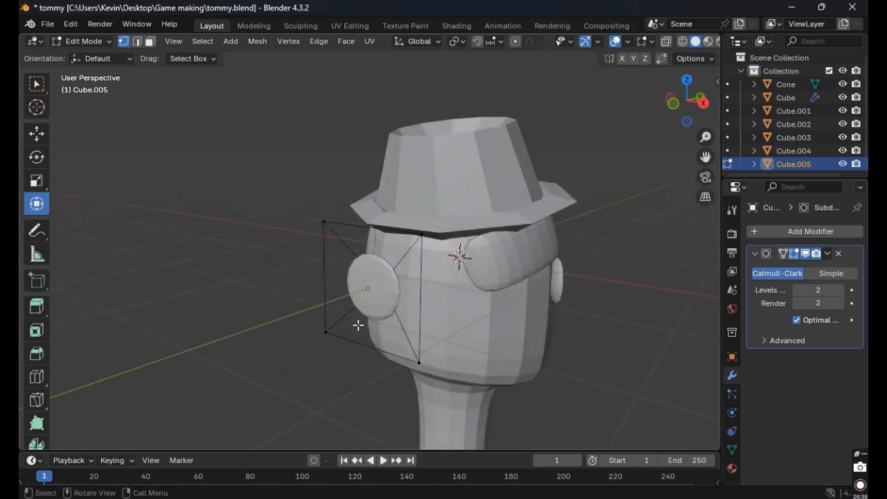
key(Tab)
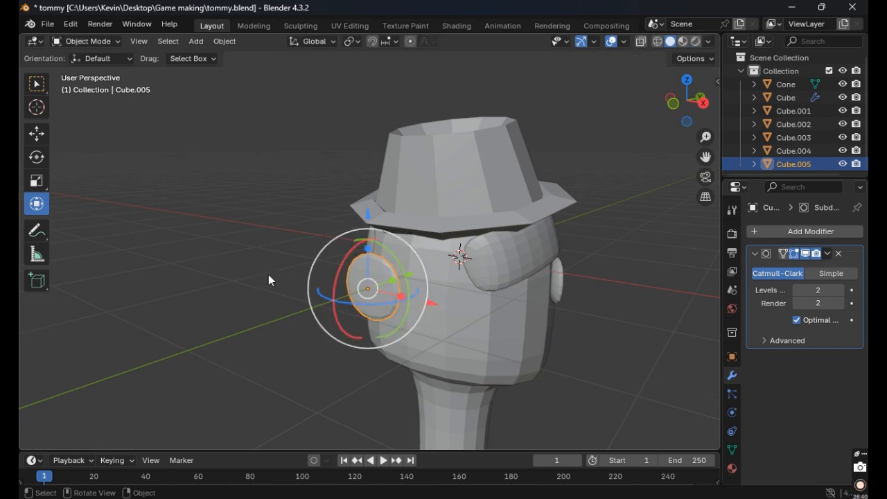
key(Delete)
Copy and paste the small rounded disc on the side of the head, and move the copy about -1.47 m along Y.
click(563, 278)
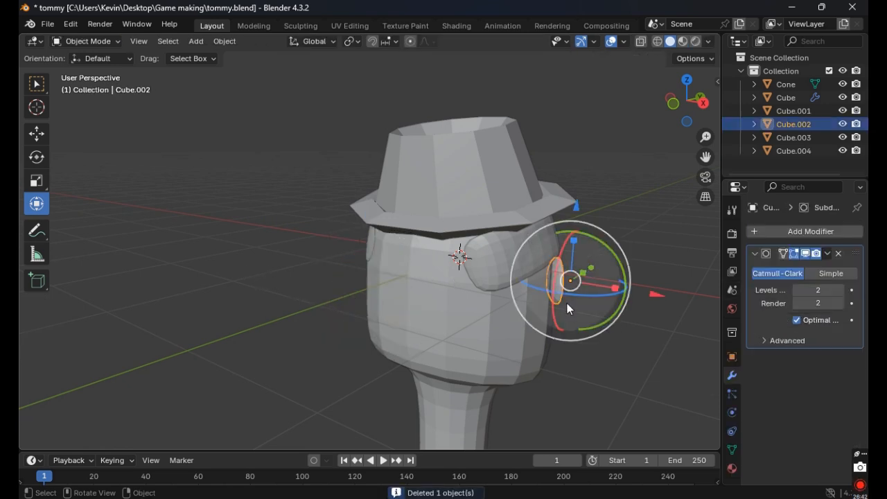
key(ctrl+c)
key(ctrl+v)
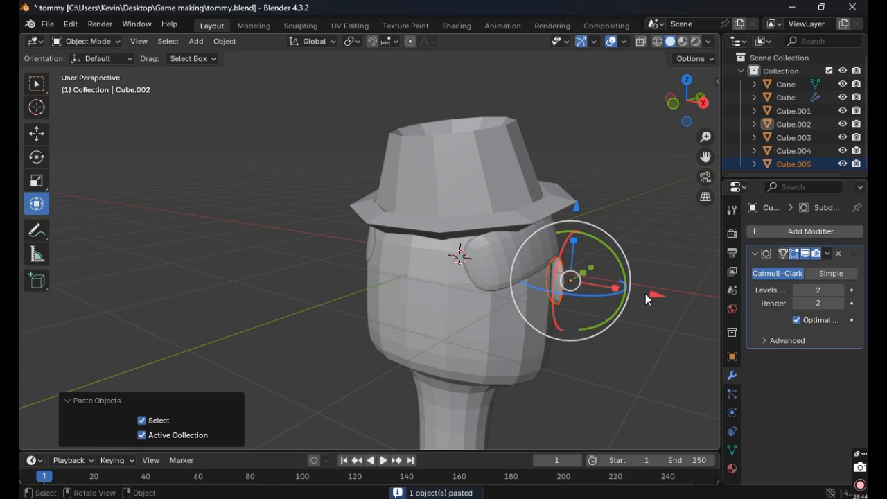
middle_drag(646, 294, 622, 346)
key(g)
key(y)
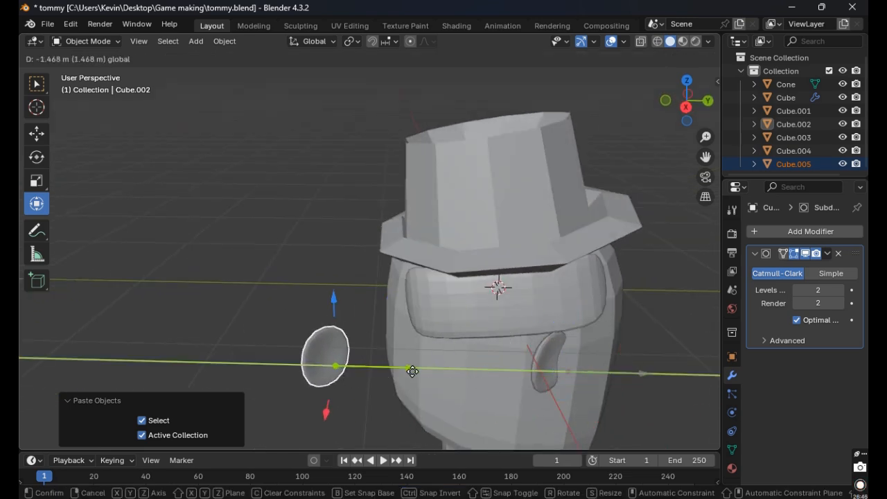
click(412, 370)
Move the copied disc about -0.98 m along X, in front of the face.
middle_drag(463, 313, 331, 317)
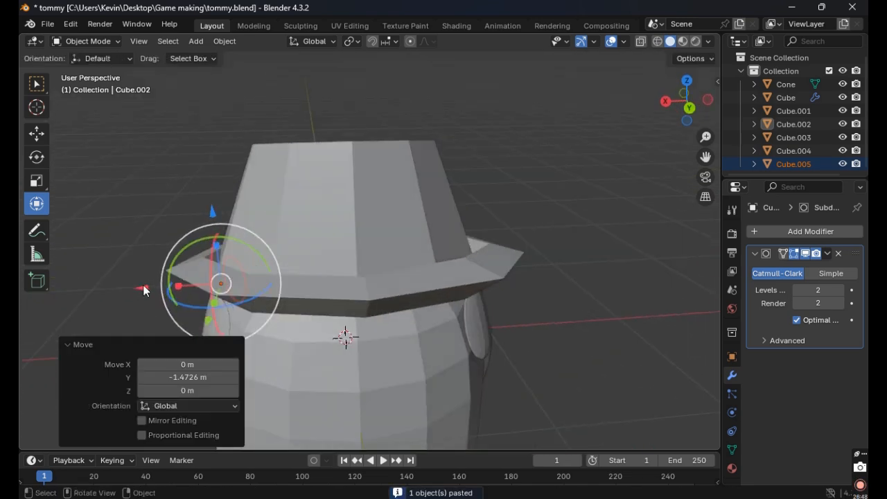
key(g)
key(x)
click(256, 294)
Try to set the original side disc's Z rotation to 90°, and undo the change.
middle_drag(257, 293, 498, 294)
click(732, 357)
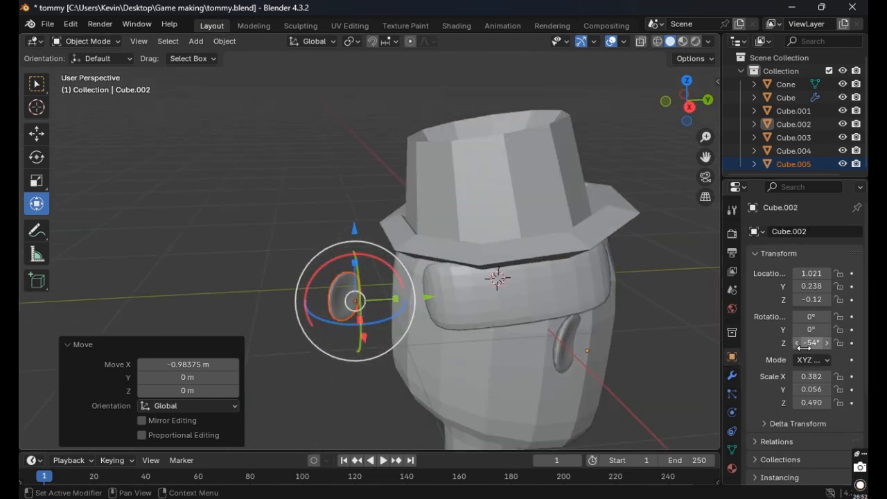
click(814, 343)
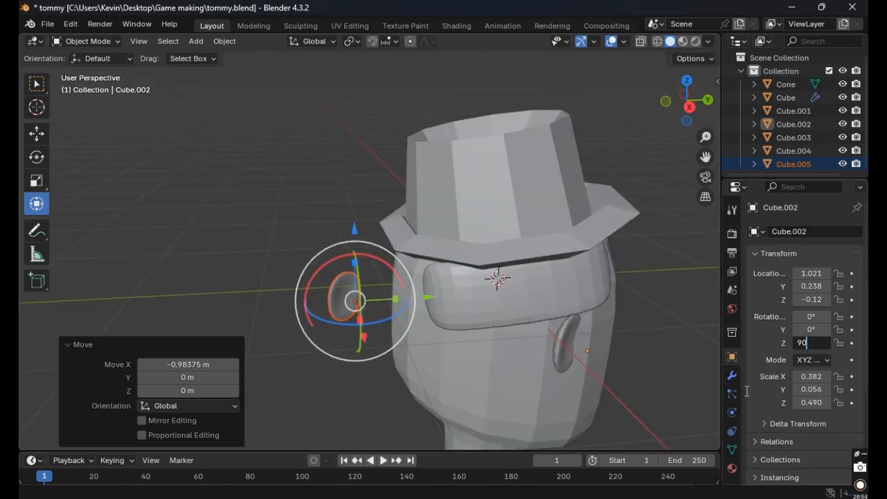
key(Return)
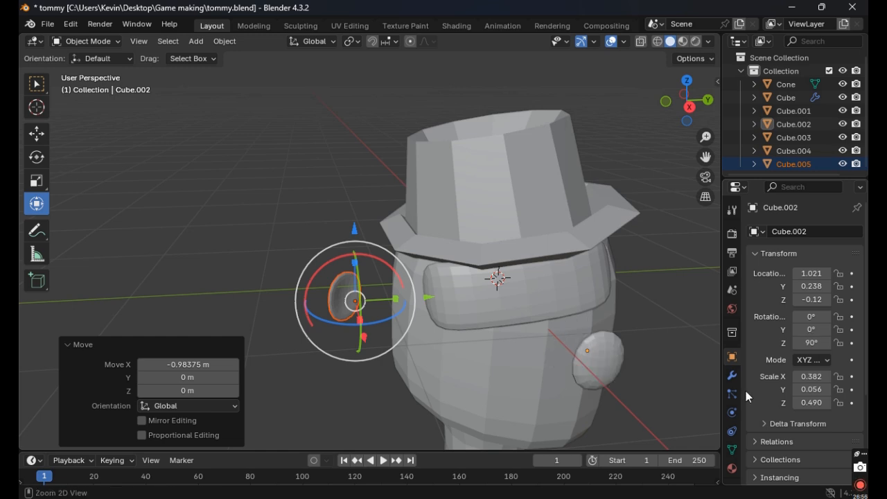
key(ctrl+z)
Select only the copied disc and try Z rotations of 90° and 45° on it.
click(274, 327)
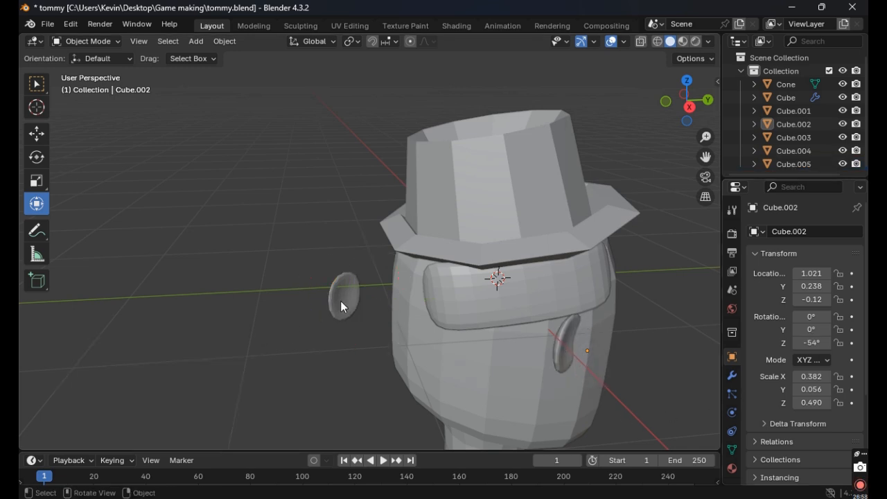
click(340, 301)
click(820, 349)
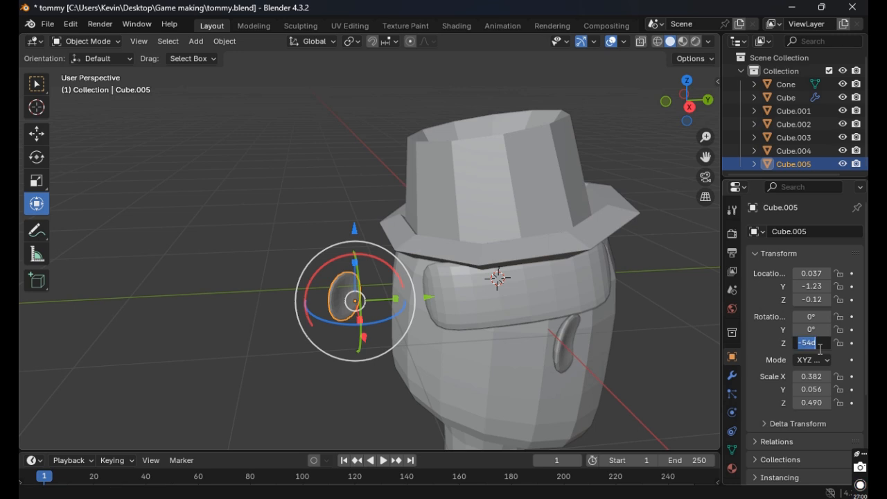
text(90)
key(Return)
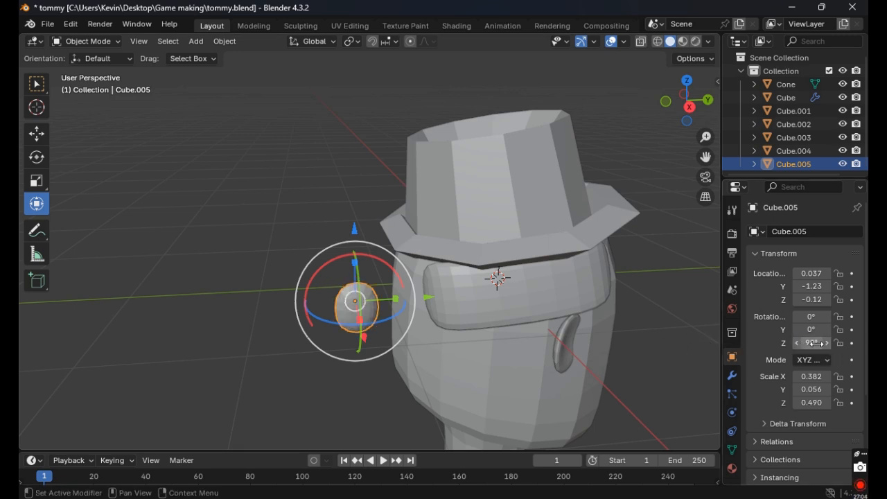
click(819, 343)
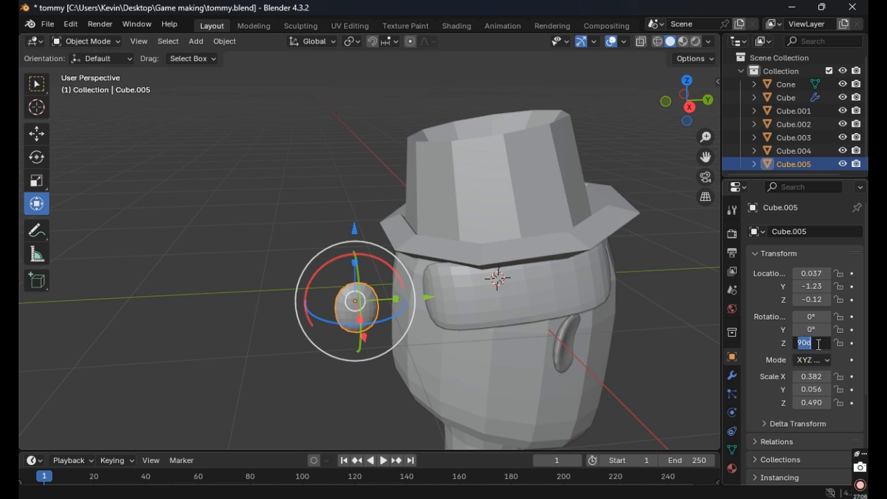
text(45)
key(Return)
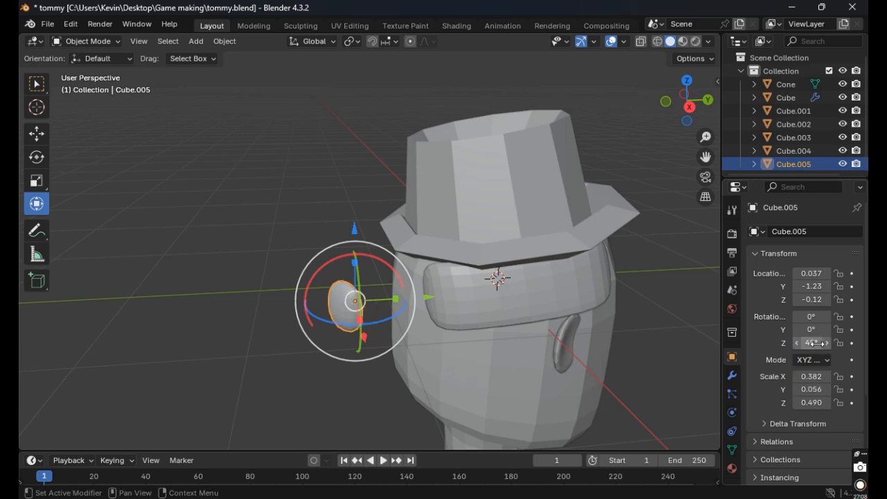
Set the copied disc's Z rotation to 0°.
click(816, 343)
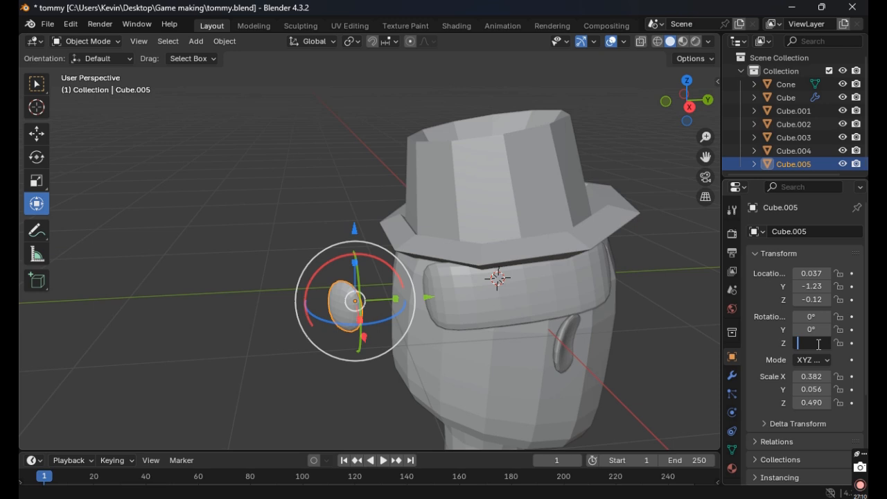
text(0)
key(Return)
Scale the copied disc uniformly by about 2.29 and move it about 0.68 m along Y onto the face.
middle_drag(83, 226, 164, 257)
key(s)
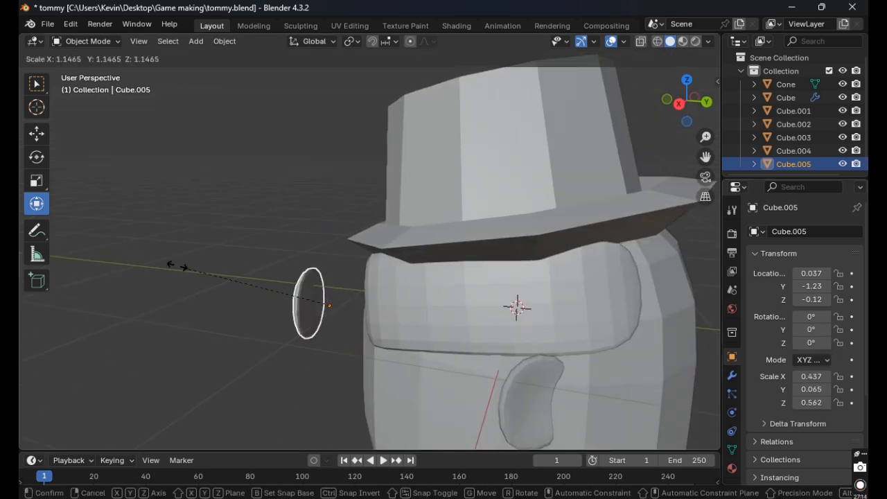
click(36, 248)
middle_drag(130, 243, 329, 294)
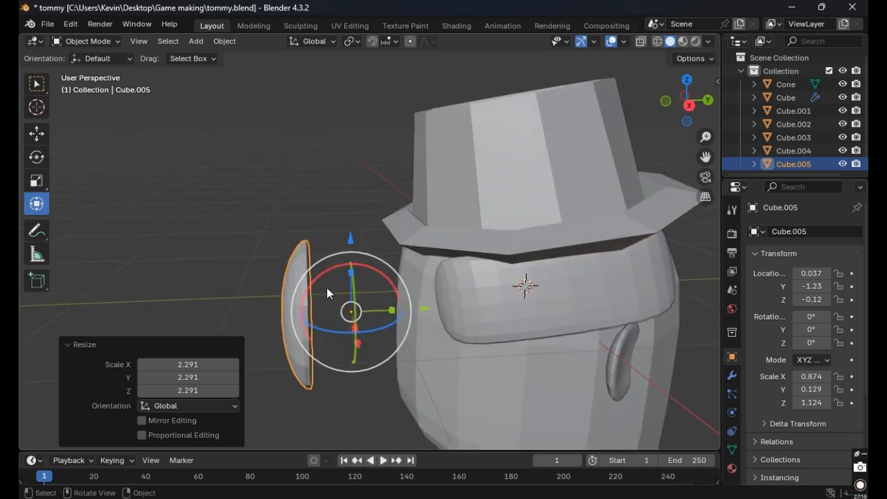
drag(426, 310, 536, 306)
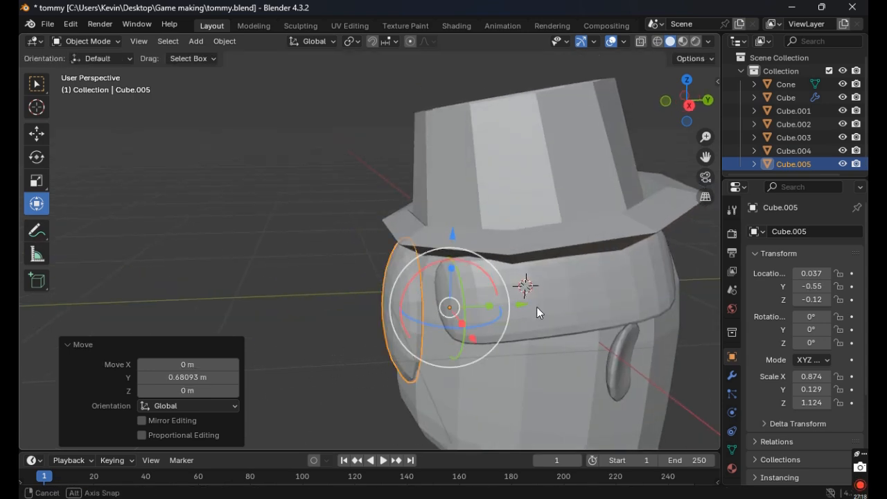
Widen the face disc to an X scale of about 1.16 and move it about -0.05 m along X.
middle_drag(536, 307, 668, 294)
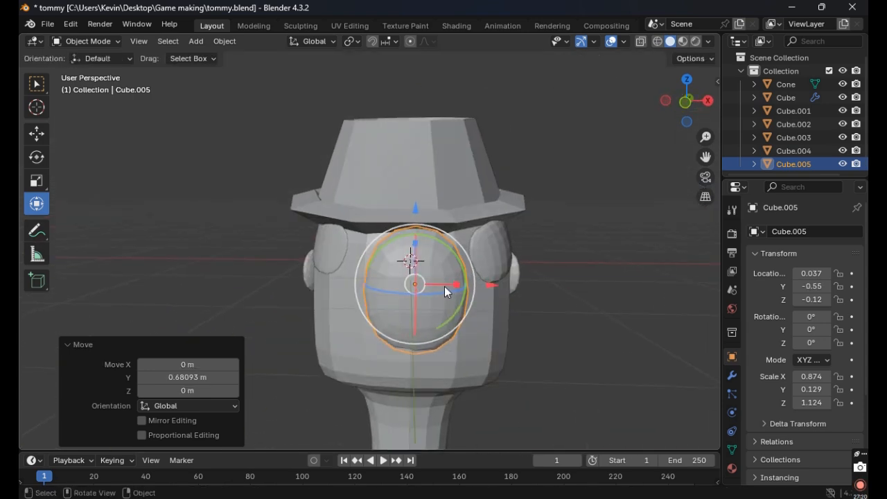
mouse_move(444, 287)
mouse_down()
mouse_move(478, 285)
mouse_move(454, 285)
mouse_up()
middle_drag(454, 285, 465, 279)
drag(487, 268, 481, 269)
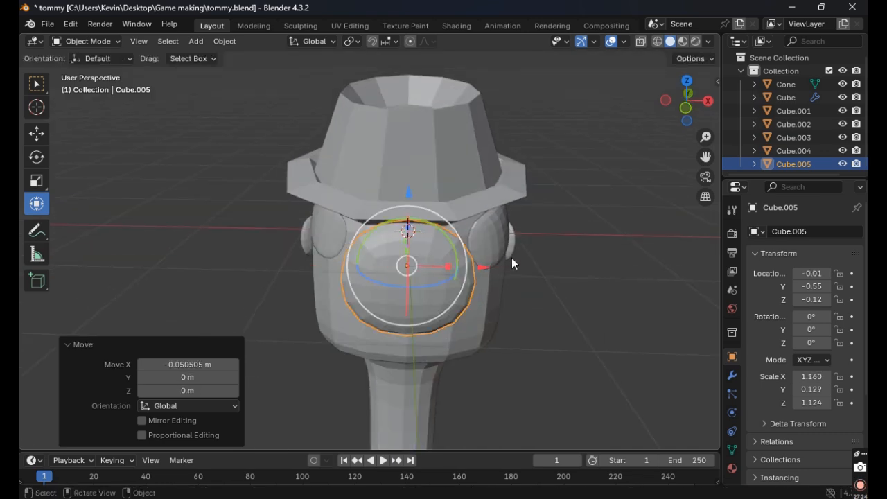
Adjust the face disc's depth along Y to a location of about -0.53 m.
middle_drag(512, 258, 388, 262)
mouse_move(518, 314)
mouse_down()
mouse_move(533, 312)
mouse_move(527, 319)
mouse_up()
mouse_move(527, 320)
middle_down()
mouse_move(621, 303)
mouse_move(519, 320)
mouse_move(528, 315)
middle_up()
drag(527, 315, 518, 315)
In Edit Mode, raise the face disc's rear upper corner vertex on the +X side along Z and pull it outward along X.
middle_drag(489, 305, 610, 293)
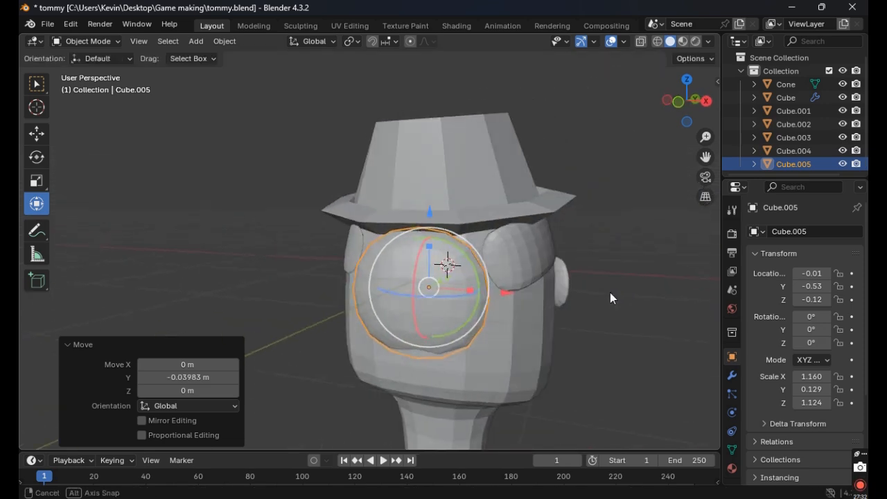
key(Tab)
middle_drag(516, 266, 471, 278)
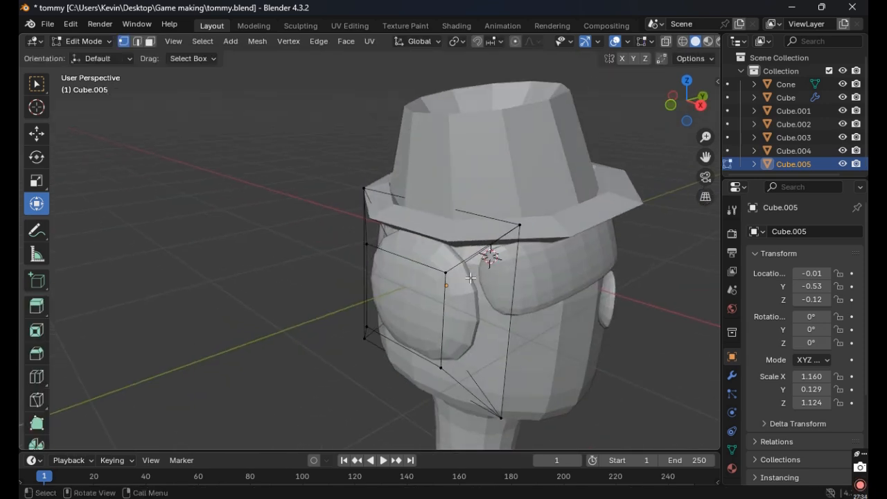
click(521, 224)
middle_drag(521, 224, 610, 238)
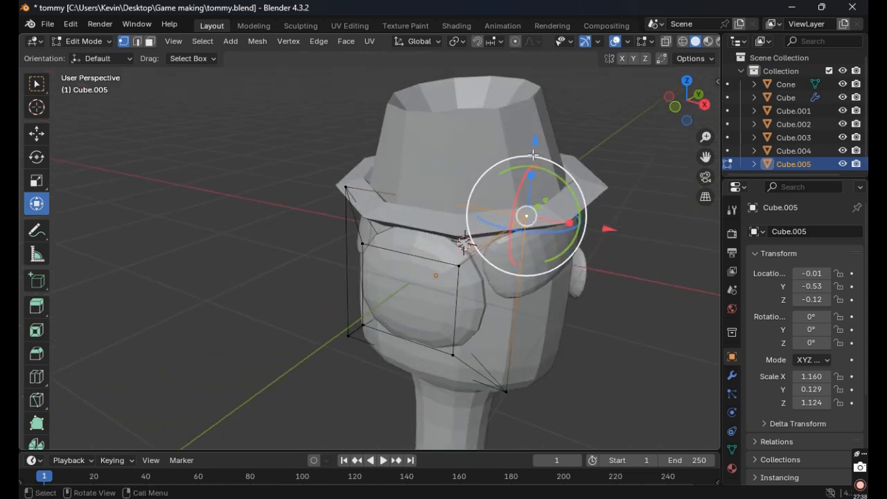
drag(533, 148, 541, 115)
drag(610, 208, 648, 203)
drag(580, 122, 581, 91)
Move the raised corner vertex along Y toward the back of the head and return to Object Mode.
middle_drag(608, 160, 482, 160)
drag(398, 211, 444, 217)
middle_drag(246, 293, 524, 258)
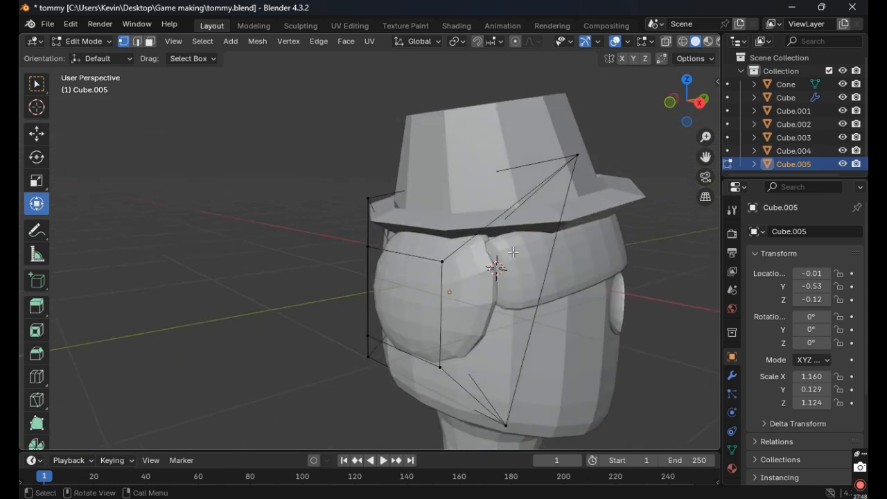
key(Tab)
In Edit Mode on the +X side panel under the brim, raise its two front upper vertices about 0.156 m along Z.
click(505, 243)
middle_drag(504, 242, 506, 246)
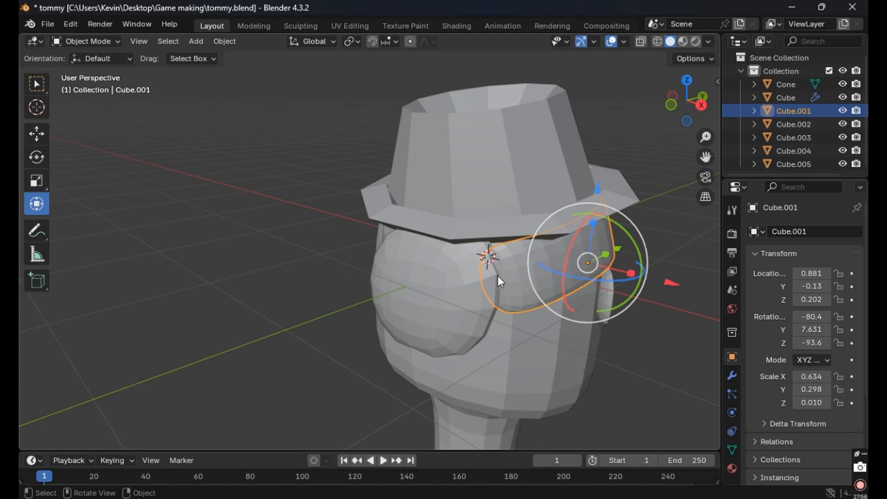
key(Tab)
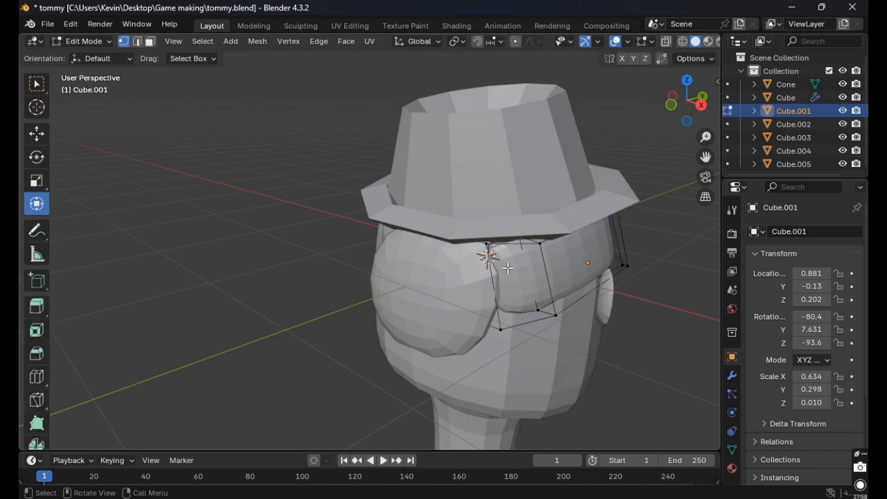
middle_drag(503, 255, 512, 251)
scroll(506, 253, up, 1)
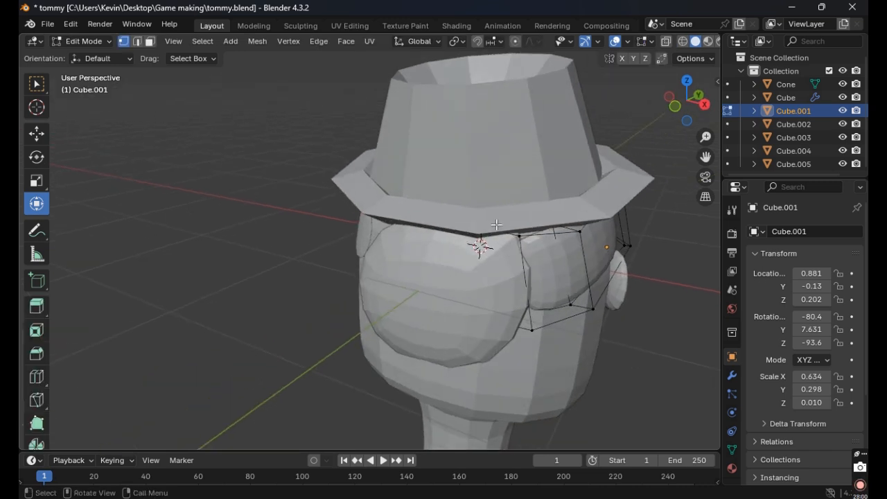
click(496, 226)
shift+click(520, 238)
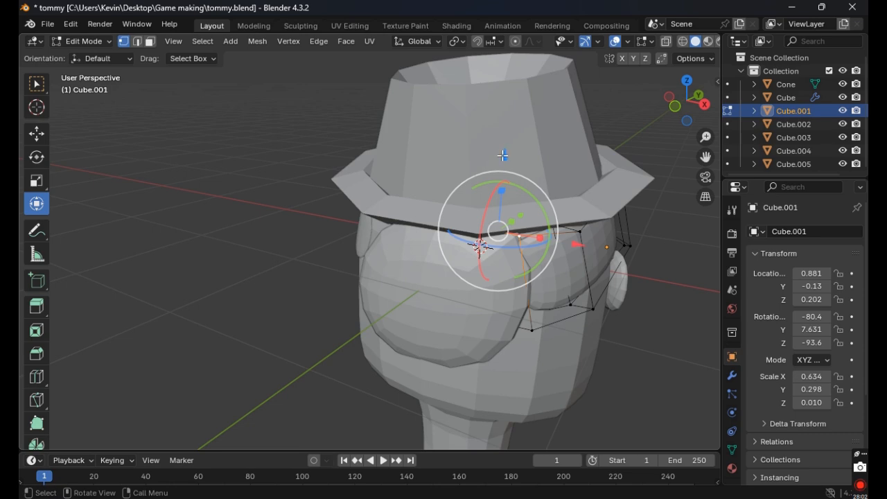
key(g)
key(z)
click(504, 125)
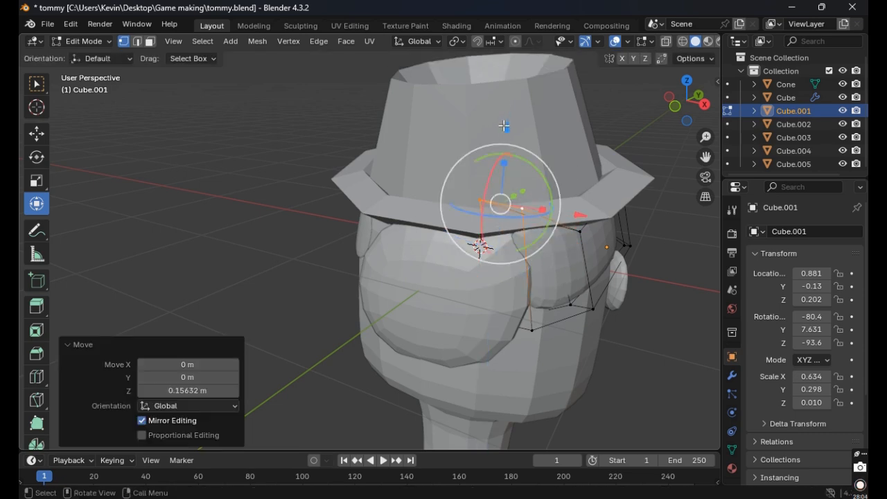
Move the panel's two raised vertices about 0.027 m along Y and -0.053 m along X, and return to Object Mode.
middle_drag(504, 125, 410, 147)
key(g)
key(y)
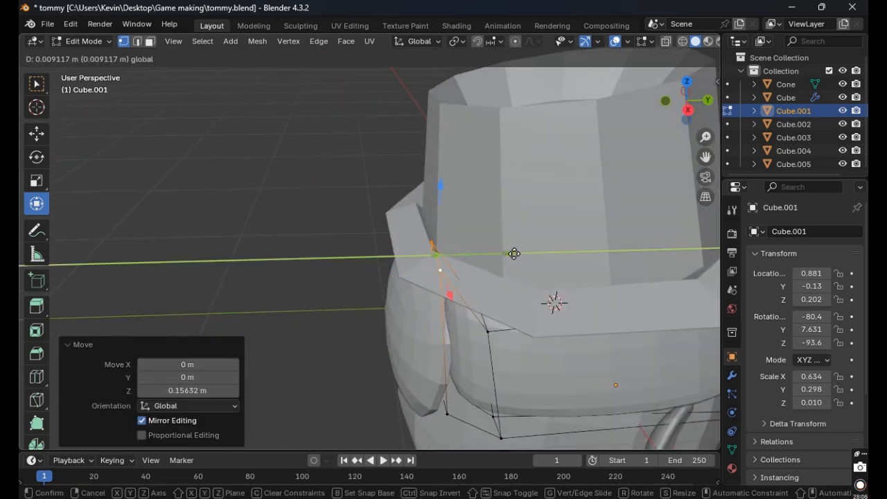
click(515, 252)
middle_drag(515, 252, 652, 239)
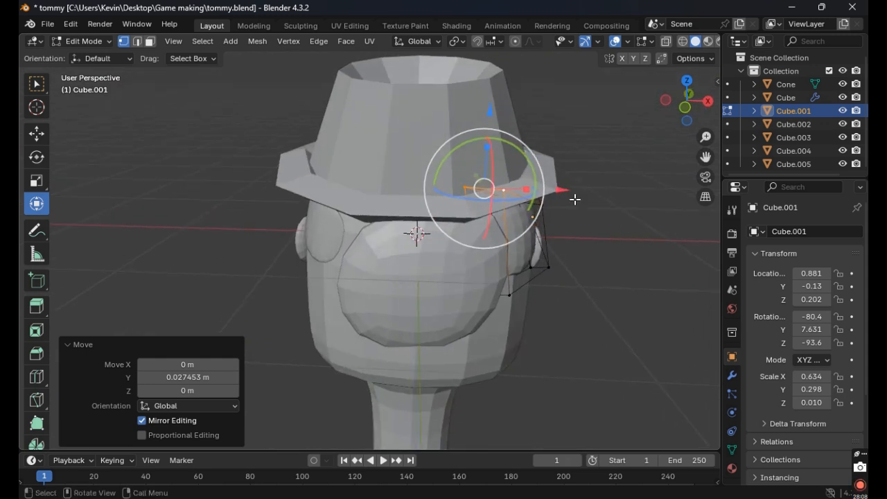
drag(568, 188, 556, 189)
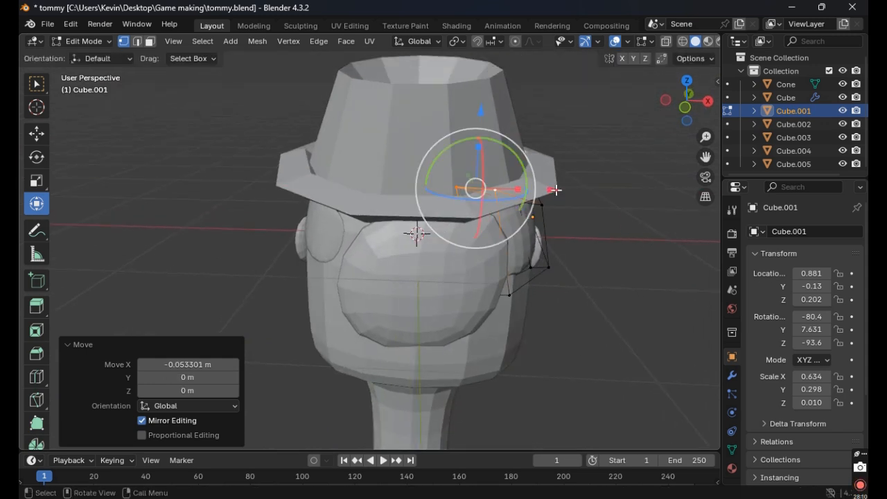
middle_drag(645, 245, 620, 260)
middle_drag(384, 260, 422, 275)
key(Tab)
Widen the face disc along X to a scale of about 1.29.
click(330, 269)
key(s)
key(x)
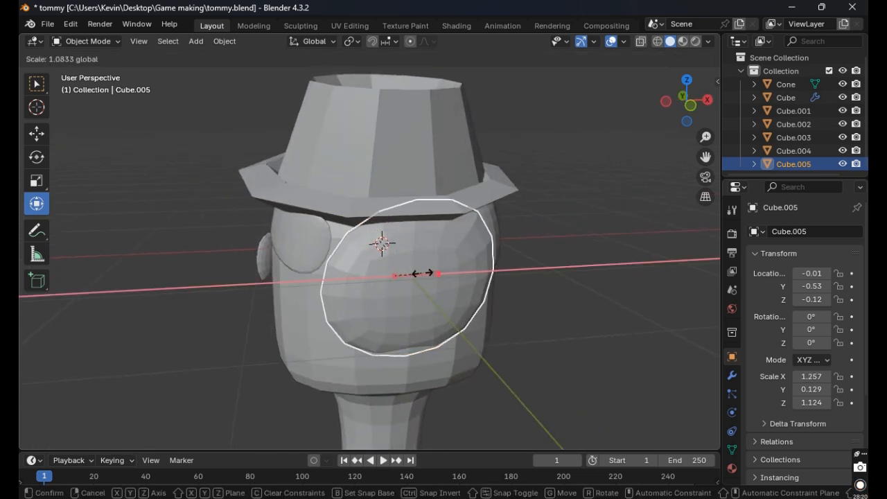
click(426, 274)
In Edit Mode on the face disc, raise its -X upper corner vertex about 0.371 m along Z.
key(Tab)
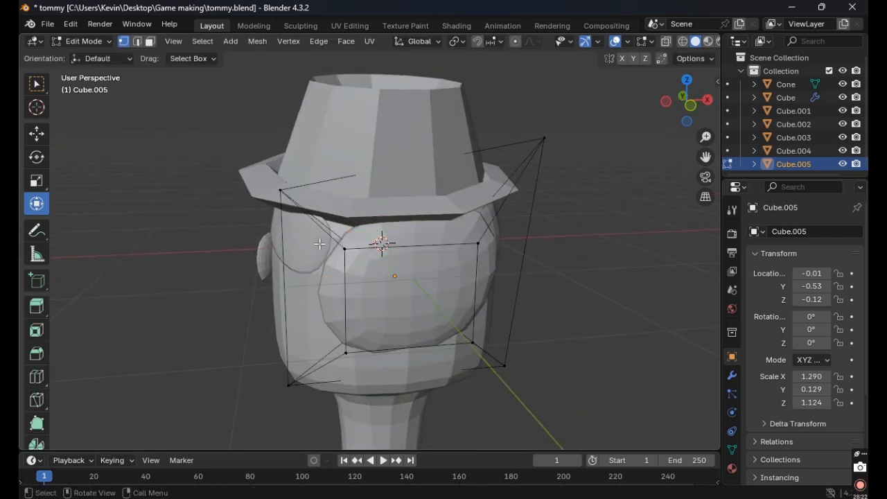
click(281, 190)
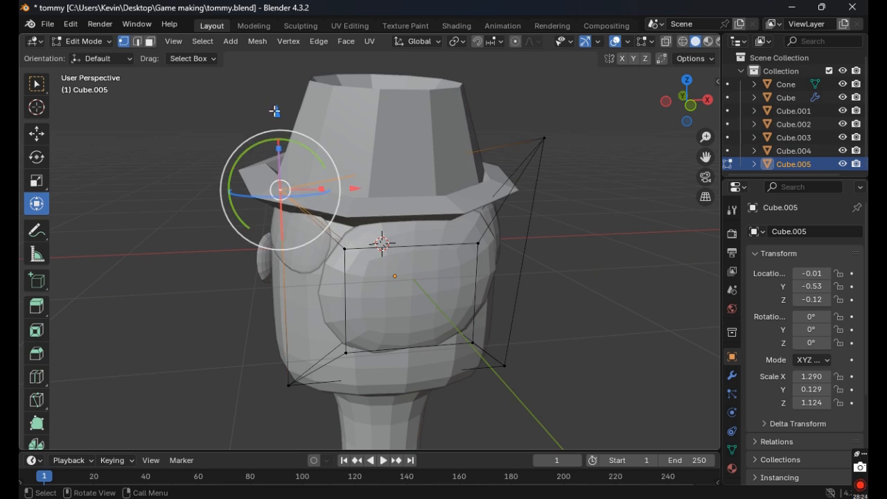
drag(275, 111, 277, 48)
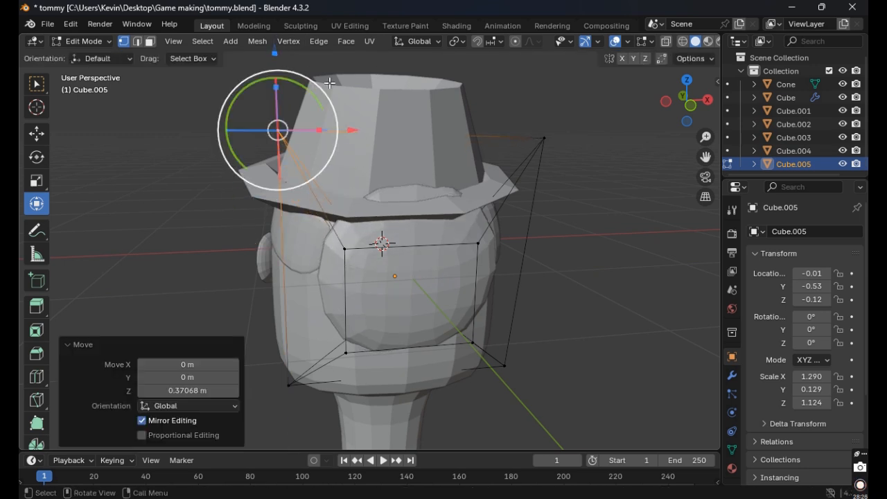
Add the disc's +X upper corner vertex to the selection and move both upper corners about -0.171 m along Z.
middle_drag(400, 160, 377, 175)
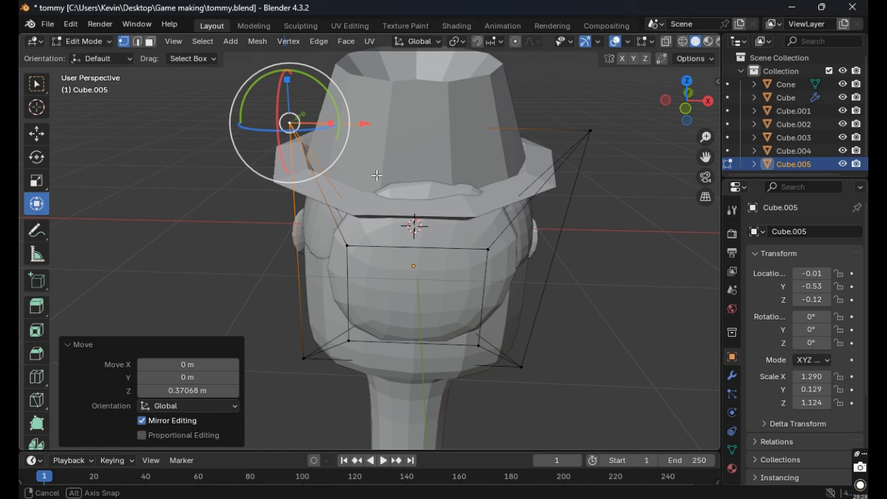
shift+click(592, 131)
scroll(450, 62, down, 3)
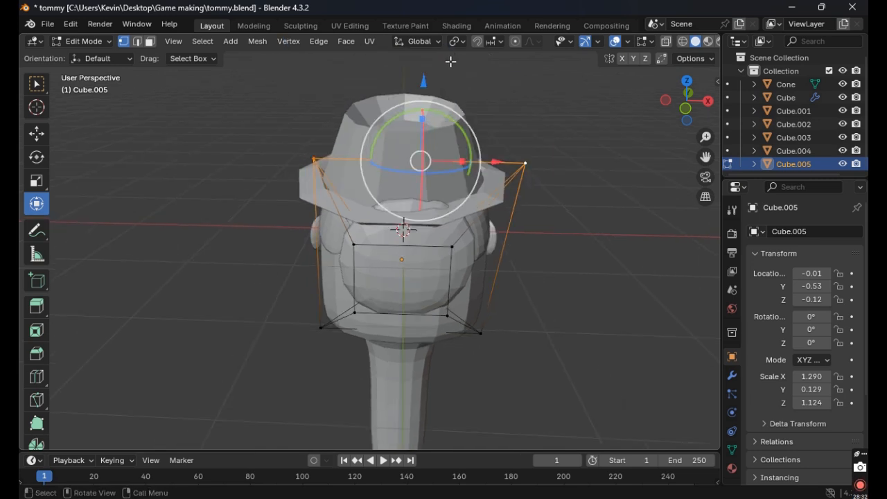
drag(426, 78, 426, 101)
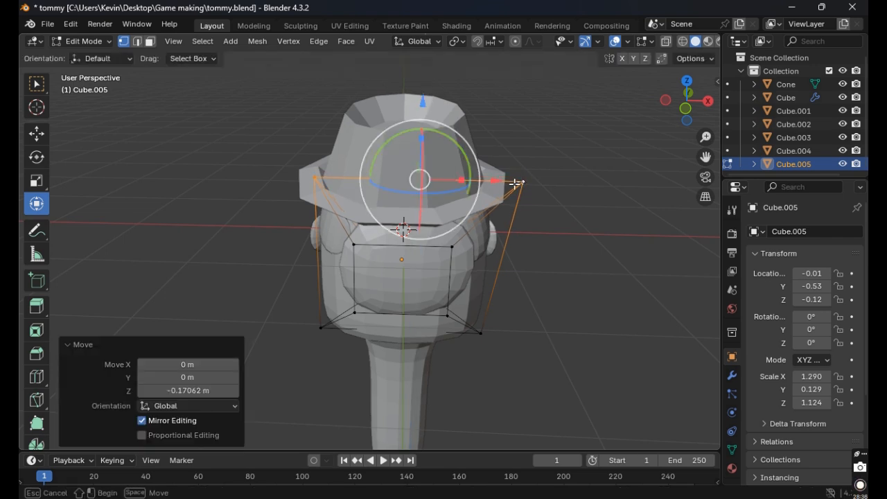
Move the disc's +X upper corner vertex inward along X and down along Z, and lower the -X upper corner slightly.
click(521, 183)
drag(597, 185, 570, 183)
drag(503, 110, 503, 127)
click(316, 178)
mouse_move(315, 101)
mouse_down()
mouse_move(314, 116)
mouse_move(310, 104)
mouse_up()
Try moving the disc's upper corner vertices along Y, undoing each attempt.
middle_drag(333, 107, 258, 141)
mouse_move(491, 182)
mouse_down()
mouse_move(513, 185)
mouse_move(499, 183)
mouse_up()
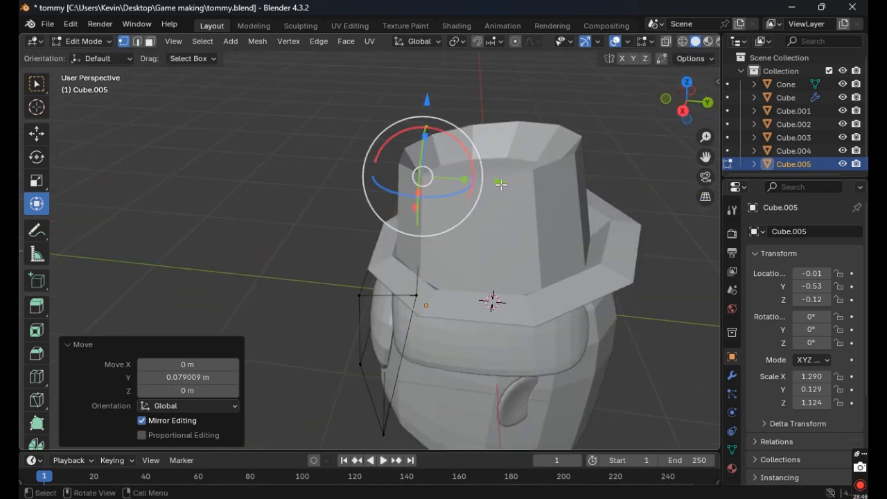
key(ctrl+z)
click(414, 294)
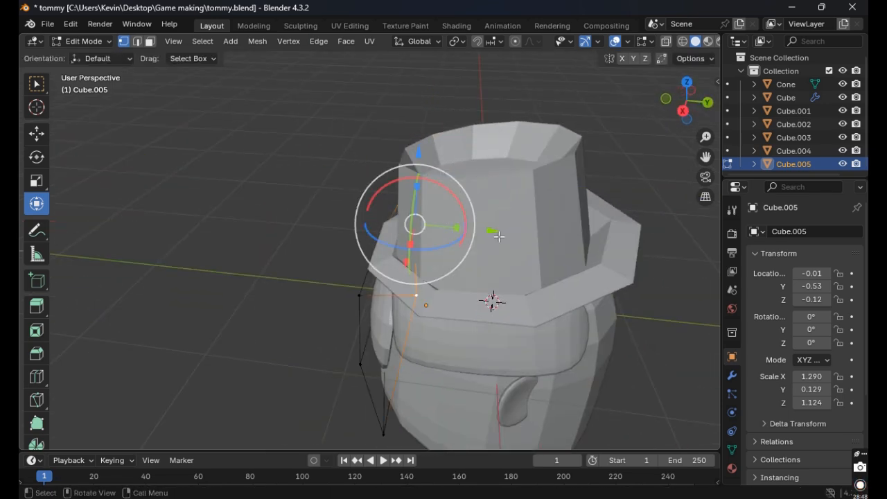
mouse_move(496, 233)
mouse_down()
mouse_move(519, 232)
mouse_move(489, 230)
mouse_up()
key(ctrl+z)
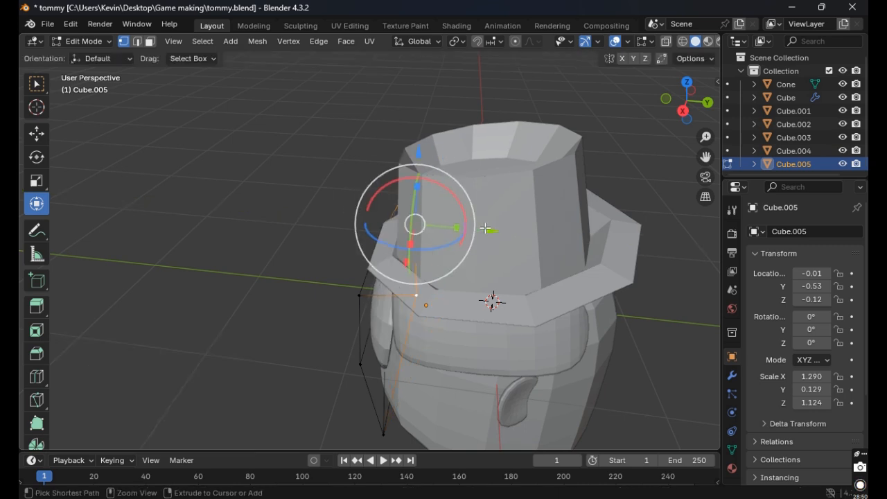
Move the +X upper corner vertex about -0.108 m along Y, and shift both upper corner vertices slightly along +Y.
click(417, 294)
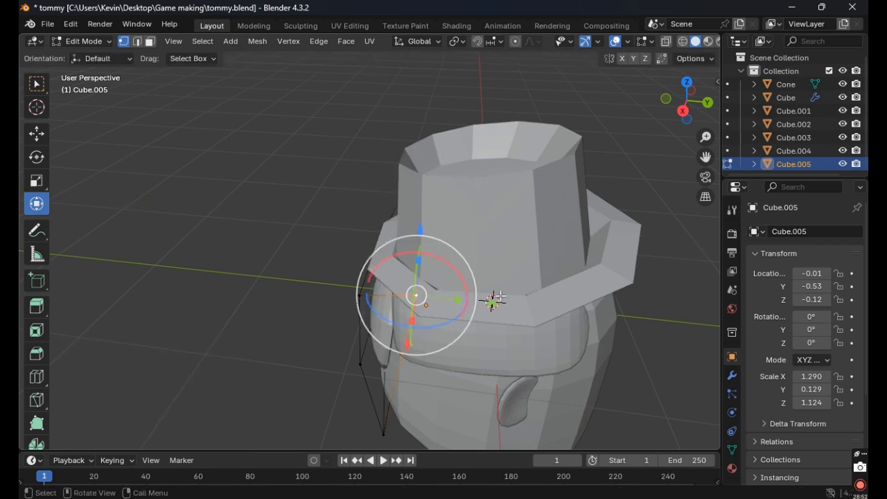
drag(494, 305, 475, 304)
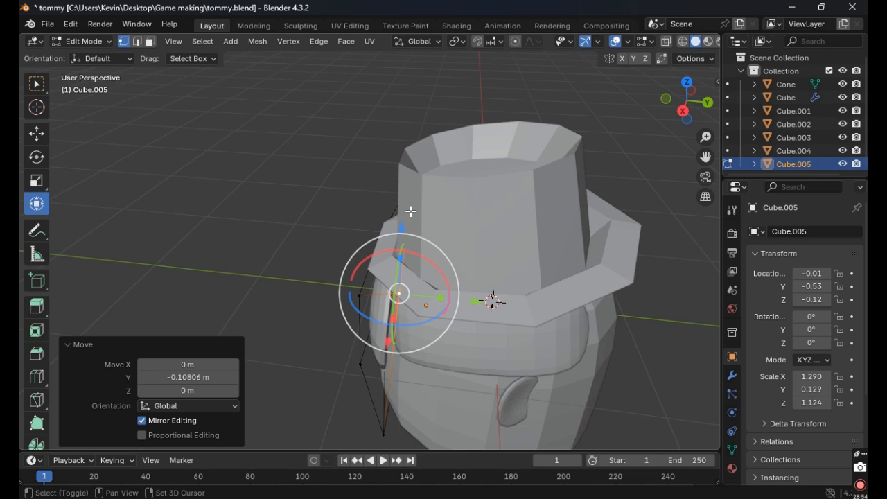
shift+click(417, 154)
drag(486, 238, 498, 237)
Raise both upper corner vertices of the disc along Z to just above the hat brim.
drag(421, 153, 423, 128)
middle_drag(423, 129, 538, 160)
drag(431, 97, 430, 105)
middle_drag(563, 312, 590, 287)
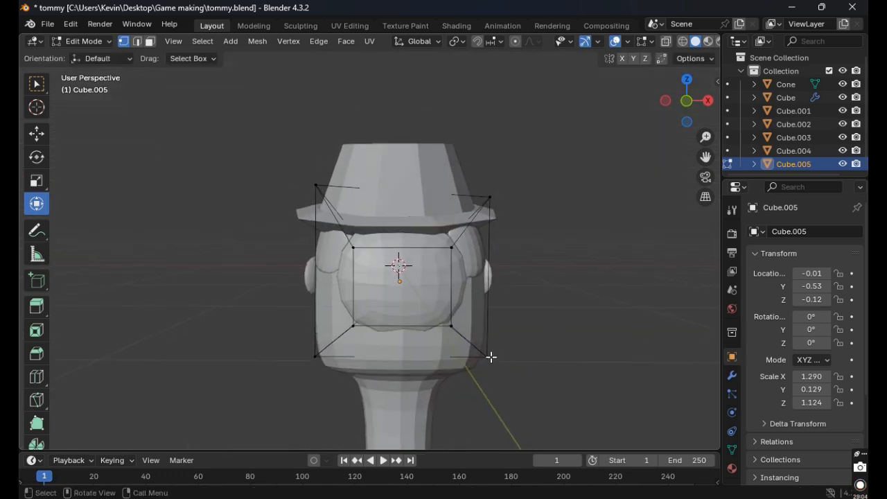
Select the disc's four front vertices and move them about 0.045 m along Y toward the face.
middle_drag(552, 314, 535, 335)
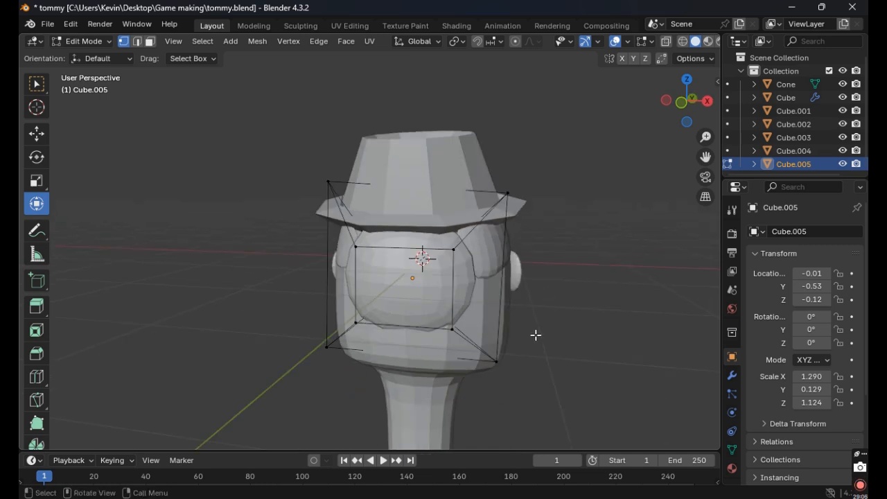
click(357, 248)
shift+click(355, 322)
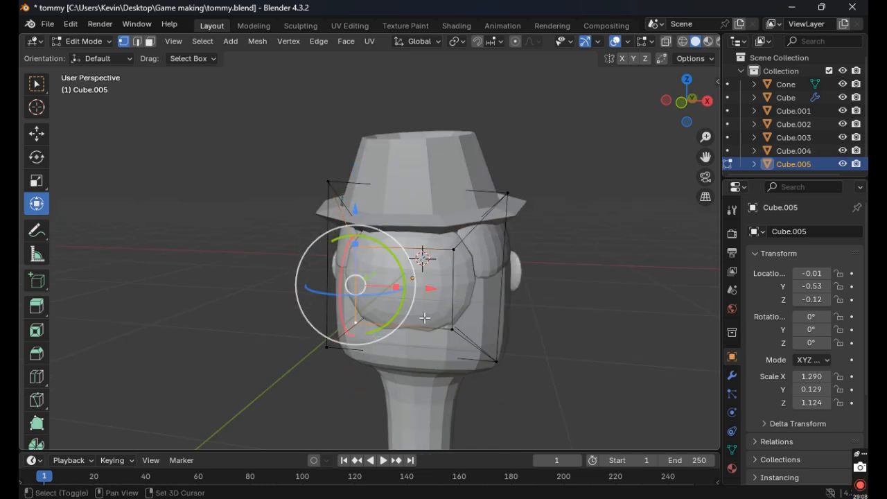
shift+click(454, 251)
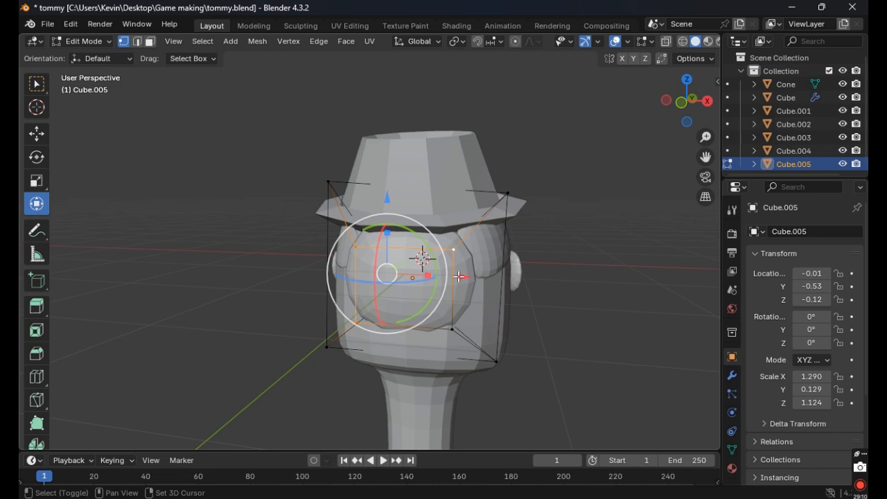
shift+click(453, 325)
middle_drag(529, 311, 446, 307)
key(g)
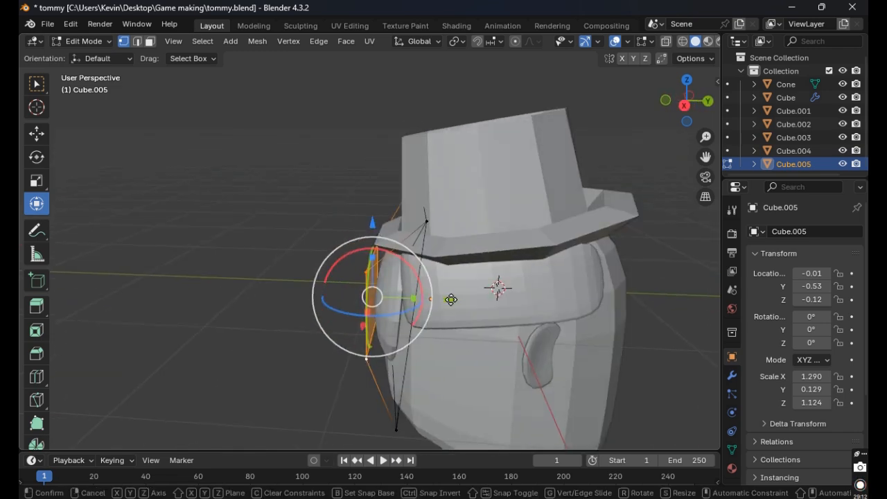
key(y)
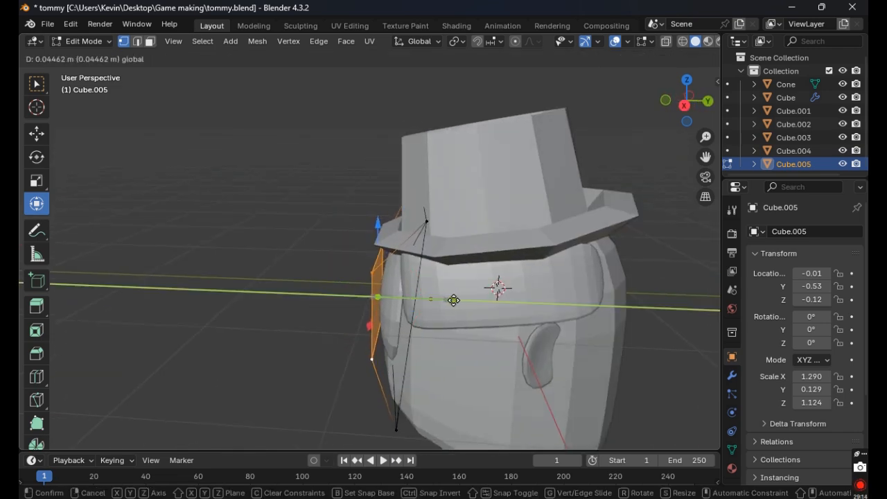
click(453, 299)
Move the disc's two lower corner vertices about -0.005 m along Z and about -0.067 m along Y.
middle_drag(282, 352, 472, 341)
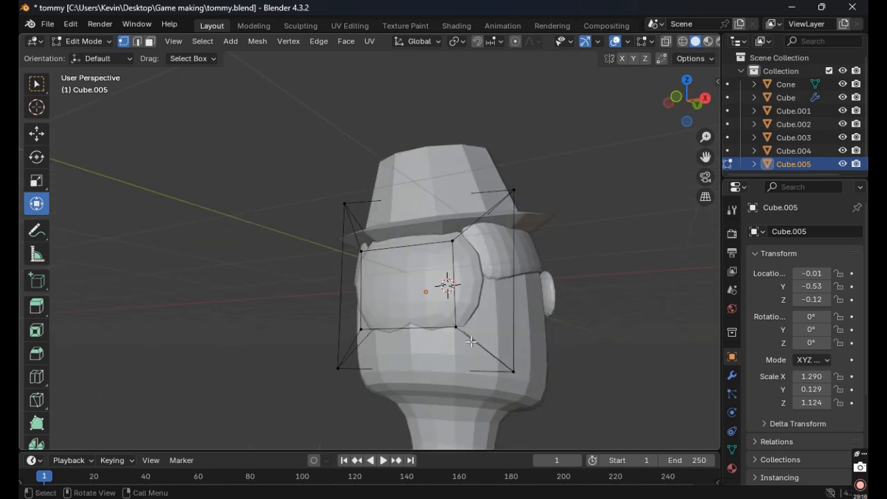
key(c)
drag(514, 374, 416, 367)
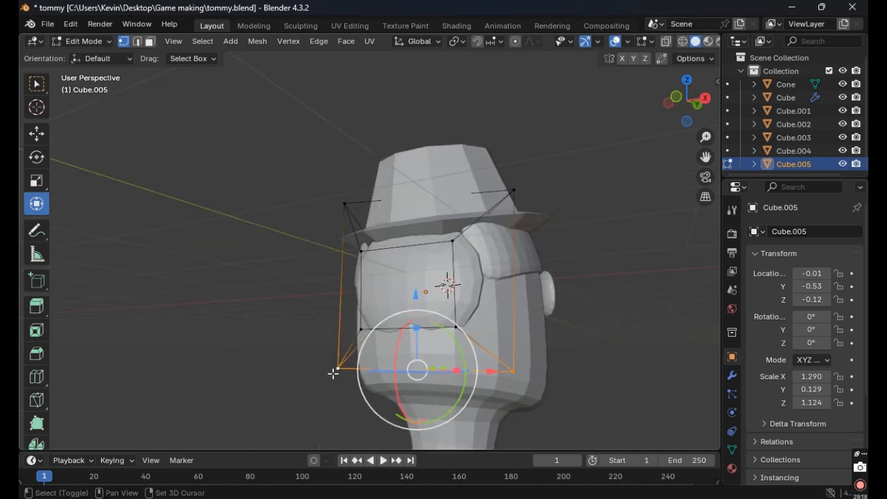
key(Escape)
key(g)
key(z)
click(416, 299)
middle_drag(419, 333, 473, 372)
key(g)
key(y)
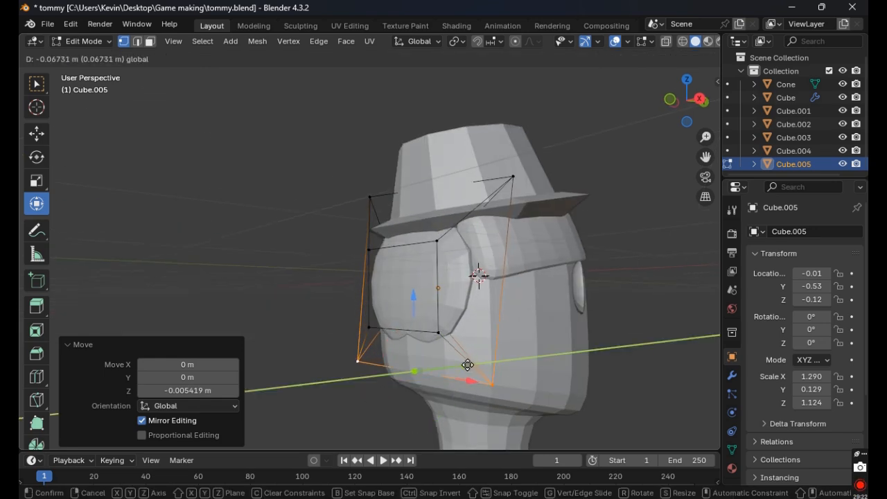
click(465, 365)
Move the disc's upper and lower corner vertices on the -X side about 0.061 m along Y.
middle_drag(465, 365, 528, 321)
click(277, 174)
click(305, 175)
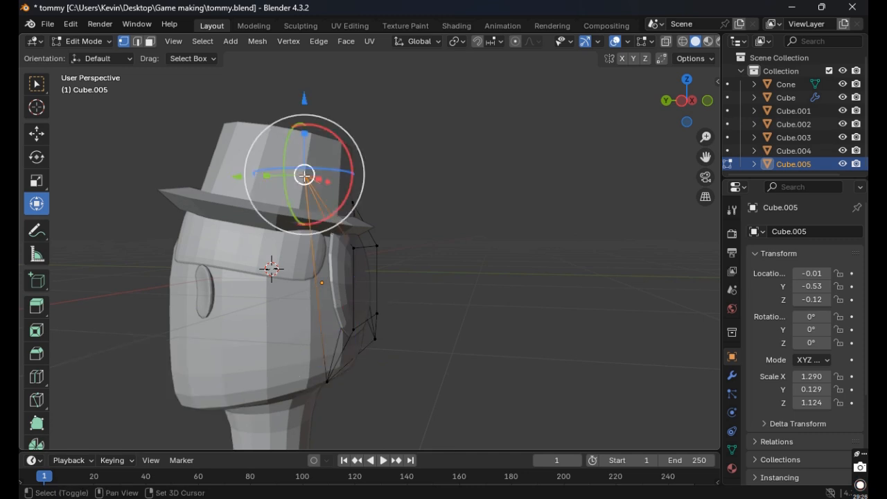
shift+click(325, 378)
key(g)
key(y)
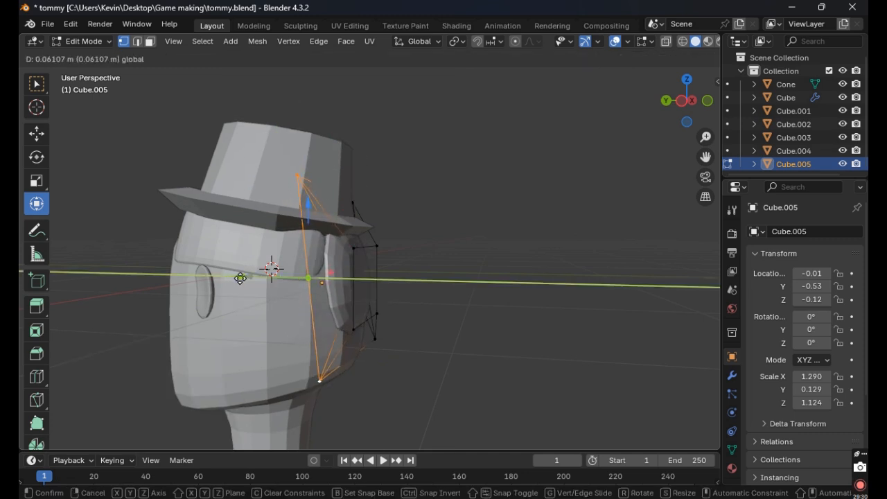
click(239, 278)
Move the -X side's upper and lower corner vertices about -0.168 m along X to widen the disc.
click(456, 257)
middle_drag(458, 257, 257, 204)
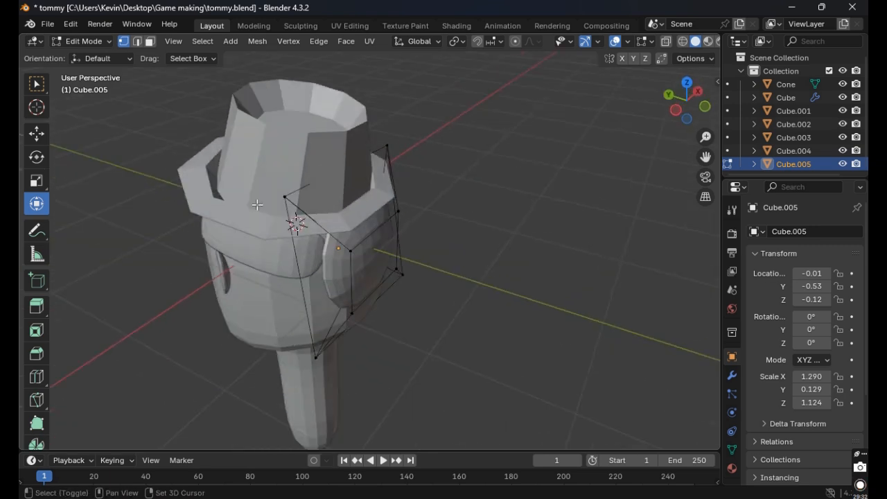
click(280, 196)
shift+click(315, 357)
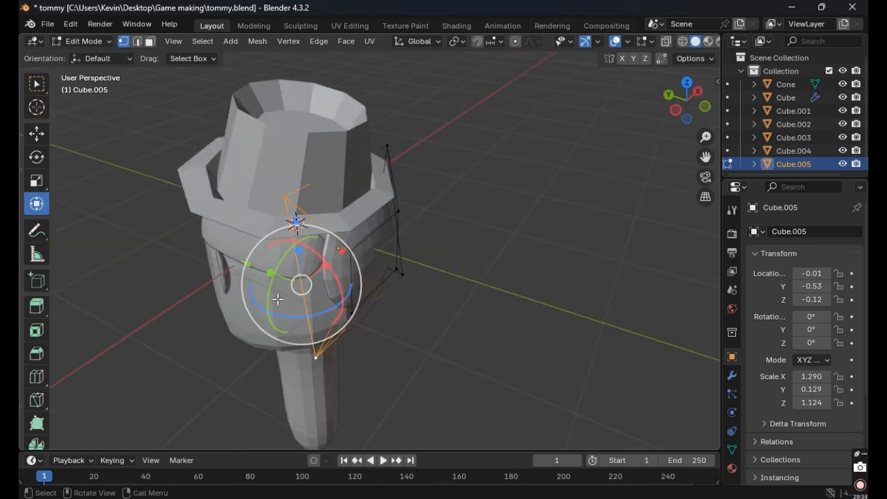
middle_drag(340, 294, 362, 255)
key(g)
key(x)
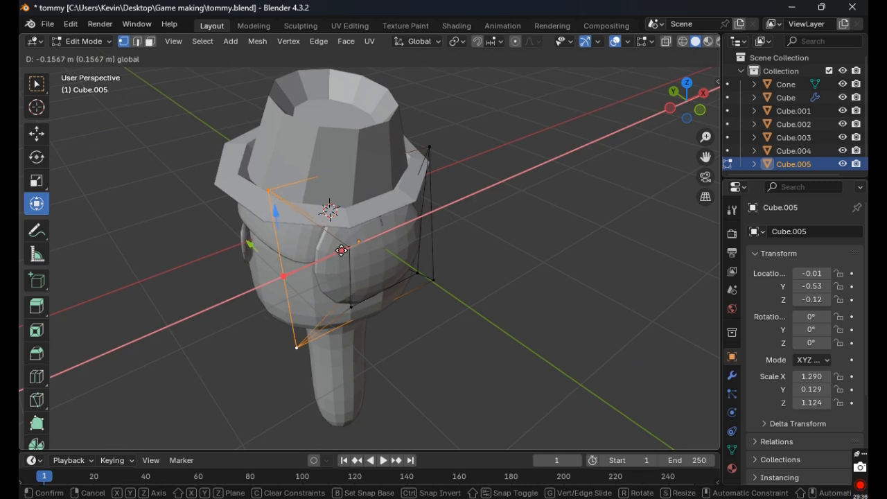
click(341, 251)
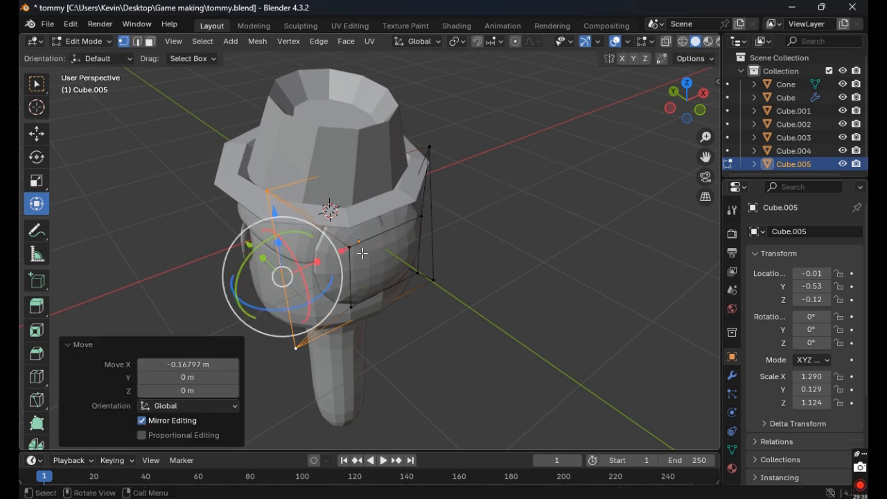
Select the disc's four front vertices without the -X side corners and move them about 0.110 m along Y.
shift+click(420, 217)
shift+click(417, 273)
shift+click(350, 305)
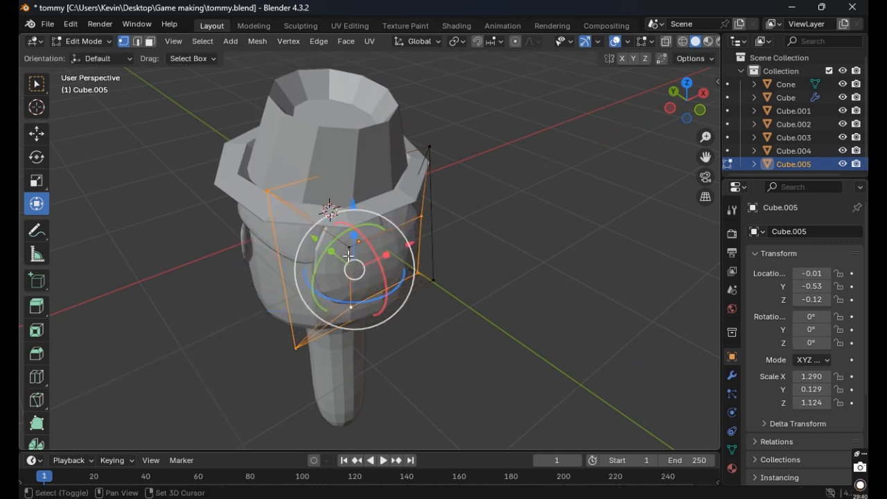
key(f)
middle_drag(348, 256, 457, 242)
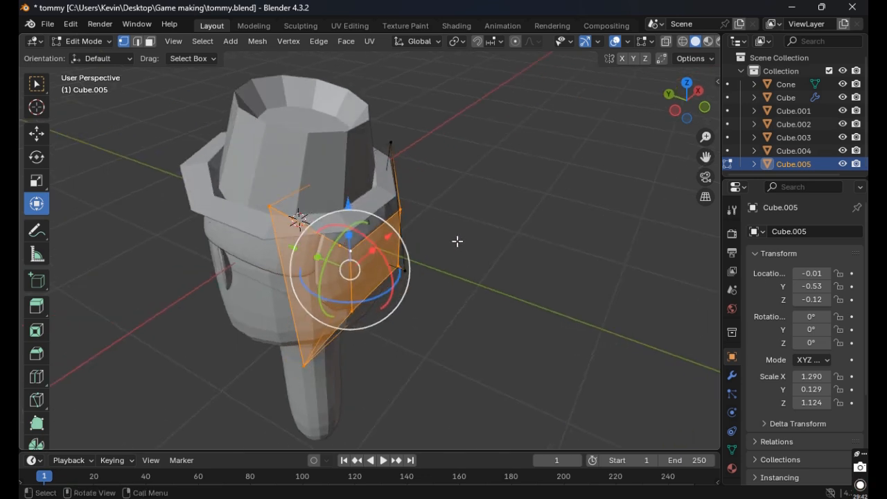
shift+click(267, 205)
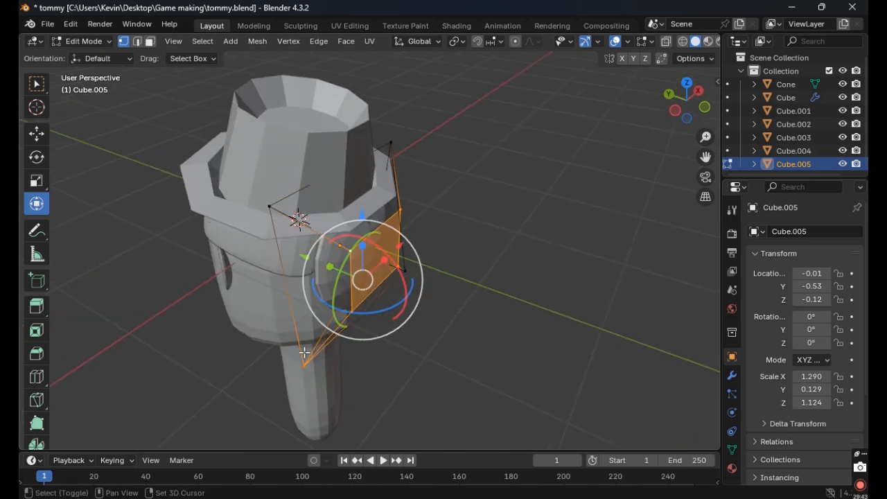
key(g)
key(y)
click(304, 233)
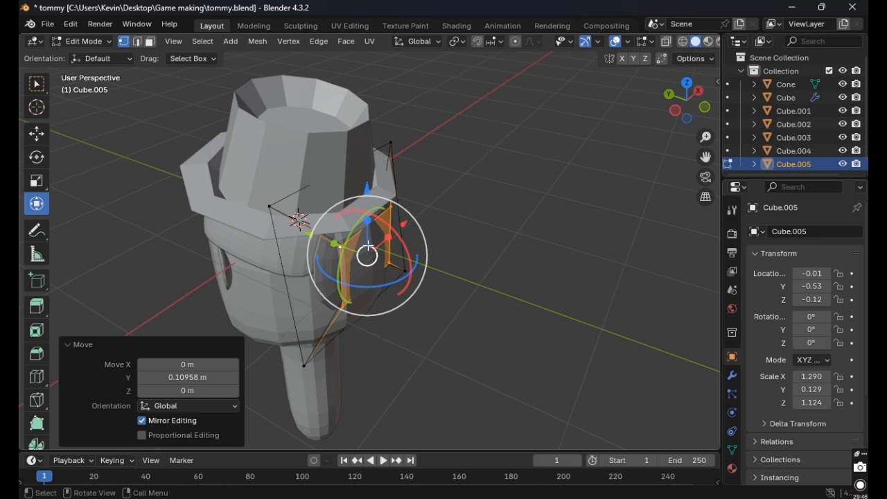
Return to Object Mode, move the face disc along Y to -0.62 m, and deselect it.
key(Tab)
key(g)
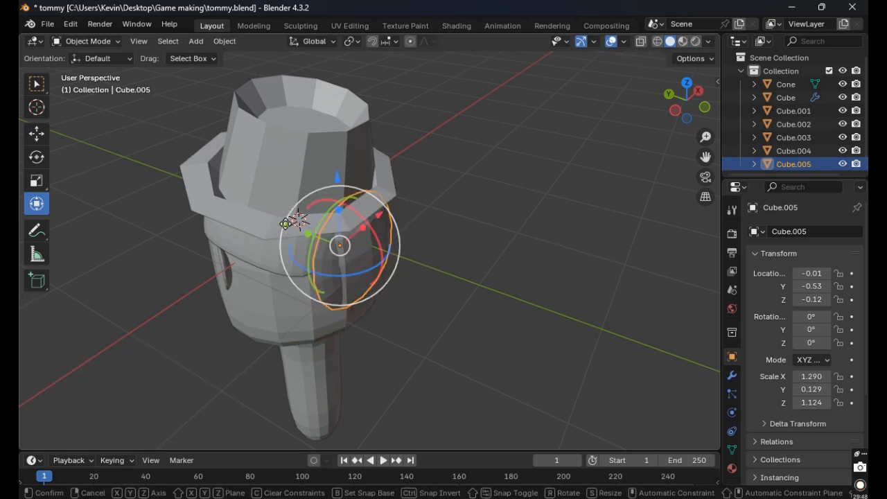
key(y)
click(306, 234)
click(447, 254)
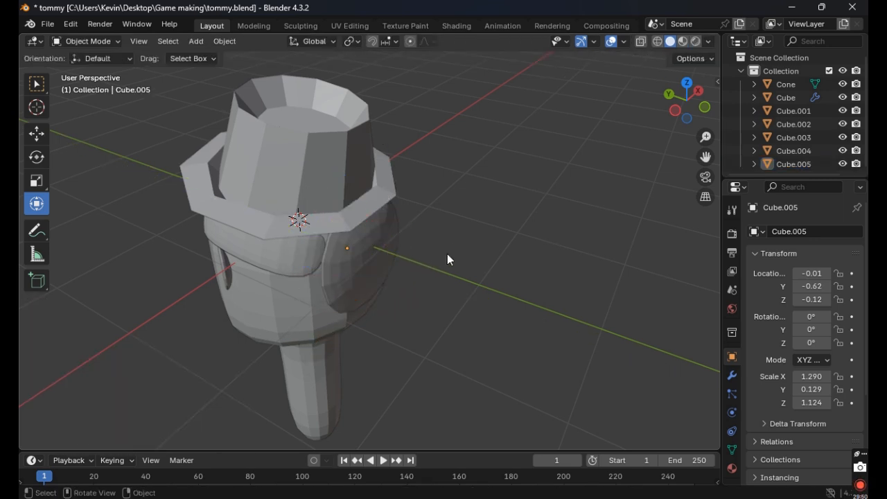
In Edit Mode on the face disc, move its -X side upper and lower corner vertices along +Y toward the head.
click(369, 254)
key(Tab)
middle_drag(320, 246, 316, 205)
click(318, 203)
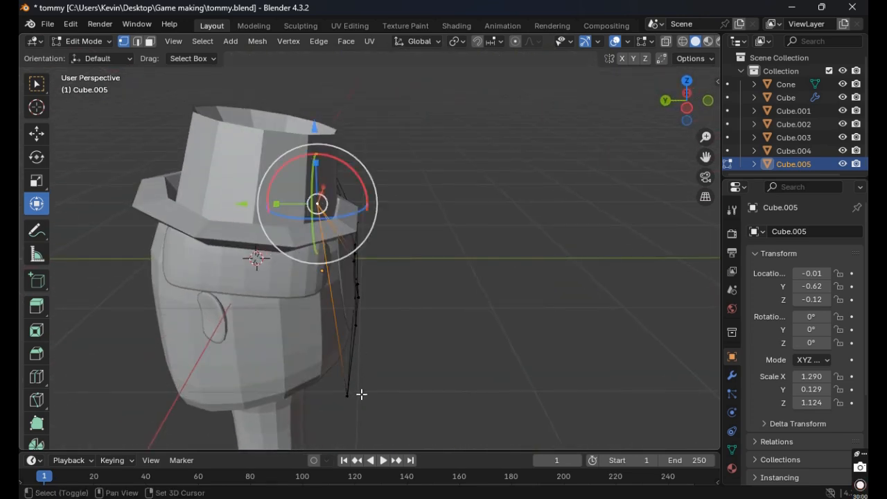
shift+click(346, 395)
drag(258, 307, 234, 308)
click(443, 254)
Select the face disc's +X side upper corner and move it about -0.031 m along Y.
middle_drag(443, 253, 165, 228)
click(372, 265)
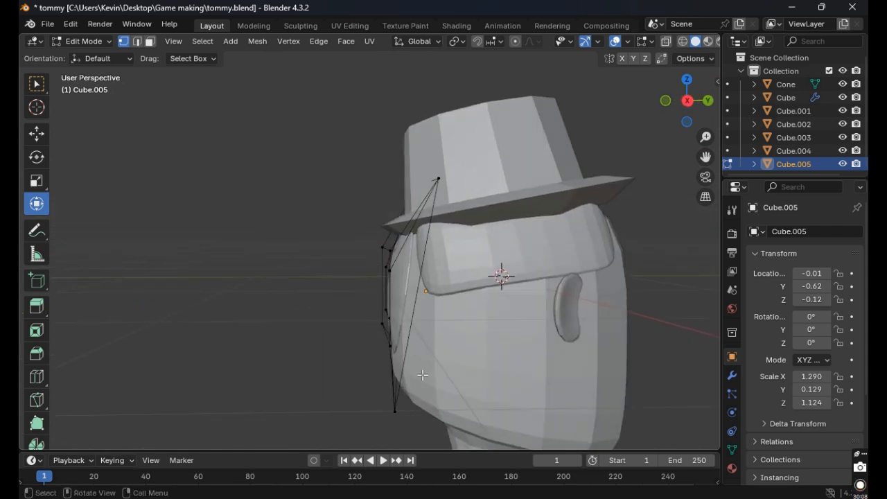
click(396, 415)
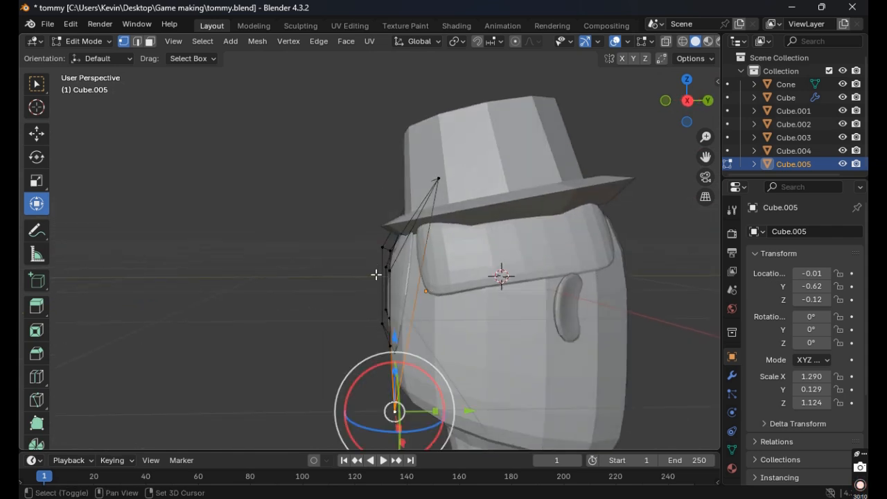
middle_drag(316, 276, 544, 272)
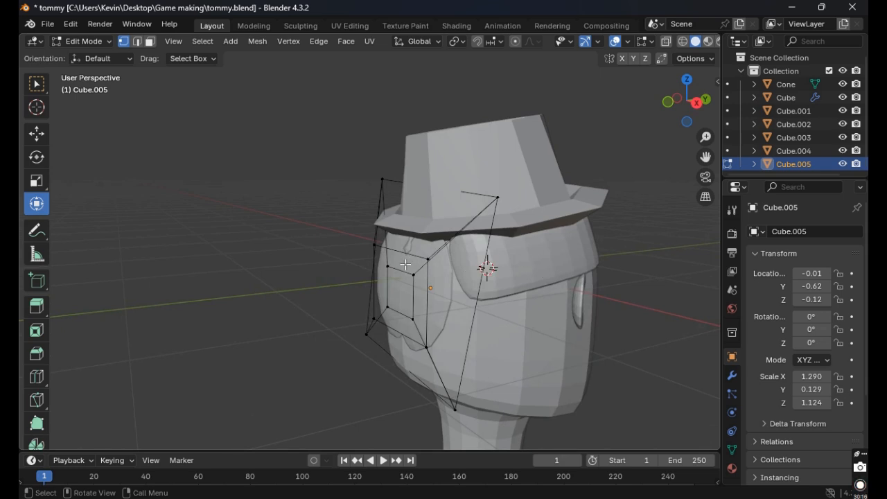
middle_drag(417, 257, 413, 204)
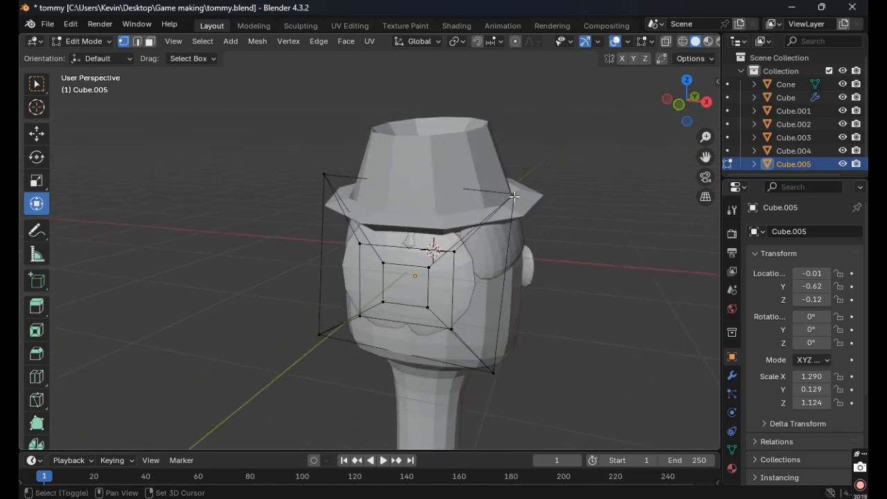
middle_drag(326, 179, 527, 204)
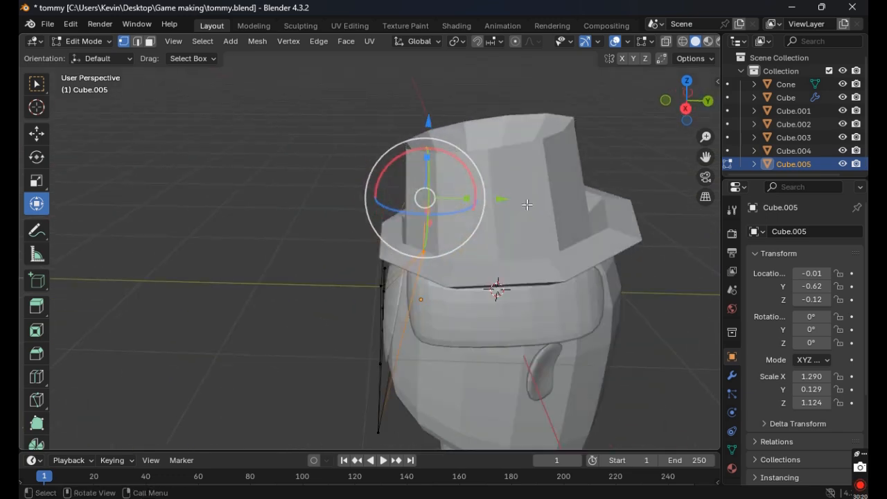
key(g)
key(y)
click(493, 199)
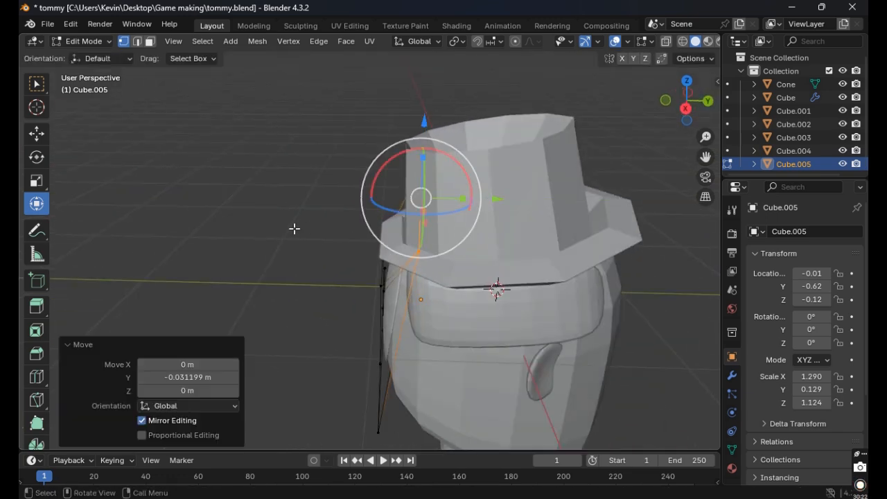
Switch to the +X side panel, enter Edit Mode, and move its front upper inner vertex about -0.229 m along Y.
middle_drag(293, 228, 332, 225)
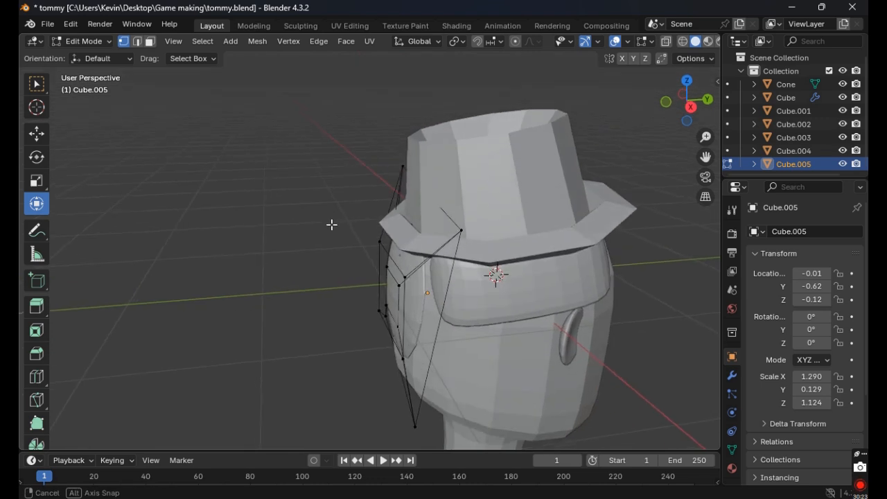
key(Tab)
click(462, 284)
middle_drag(464, 275, 517, 274)
key(Tab)
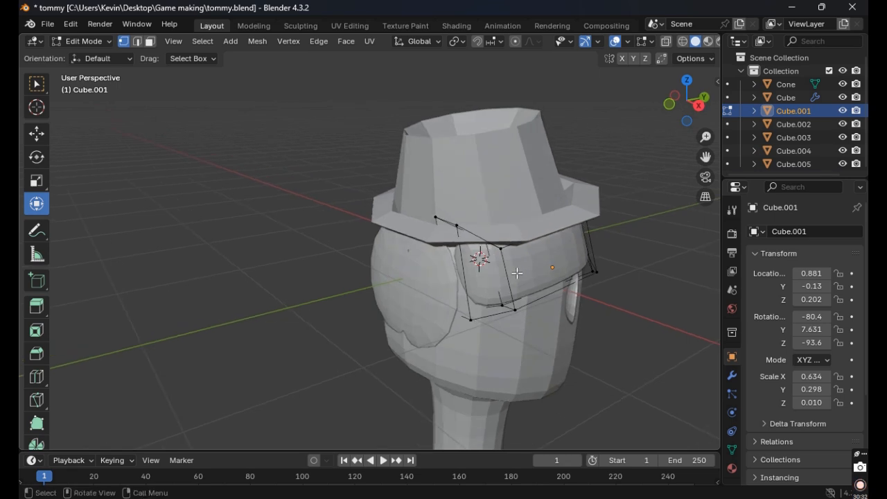
middle_drag(517, 274, 546, 258)
click(438, 208)
middle_drag(443, 211, 486, 219)
drag(488, 222, 461, 226)
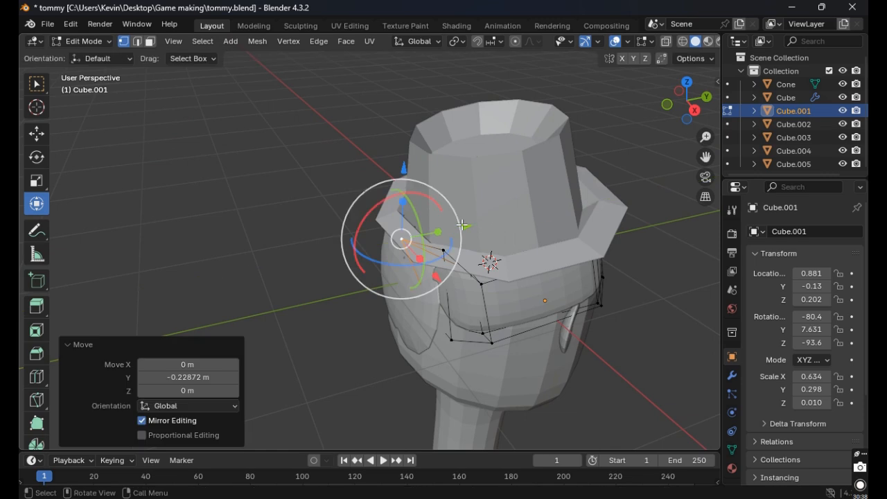
Move the panel's front upper inner vertex about -0.676 m along X across the front of the hat brim.
middle_drag(461, 225, 532, 215)
key(g)
key(x)
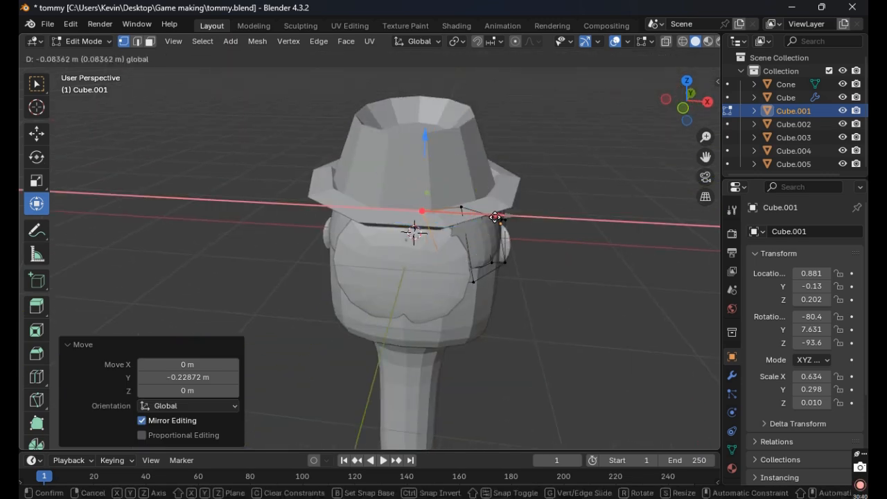
click(433, 199)
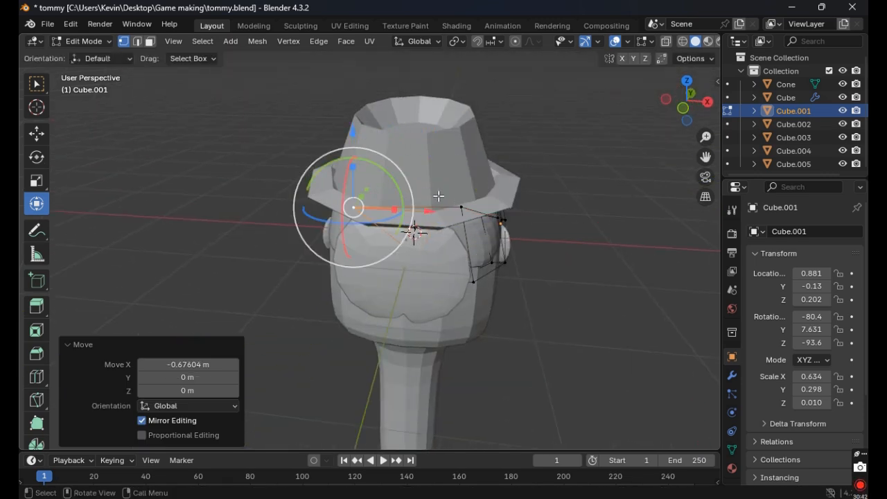
Select the +X side panel's front lower vertex and nudge it about 0.002 m along X.
middle_drag(550, 210, 481, 303)
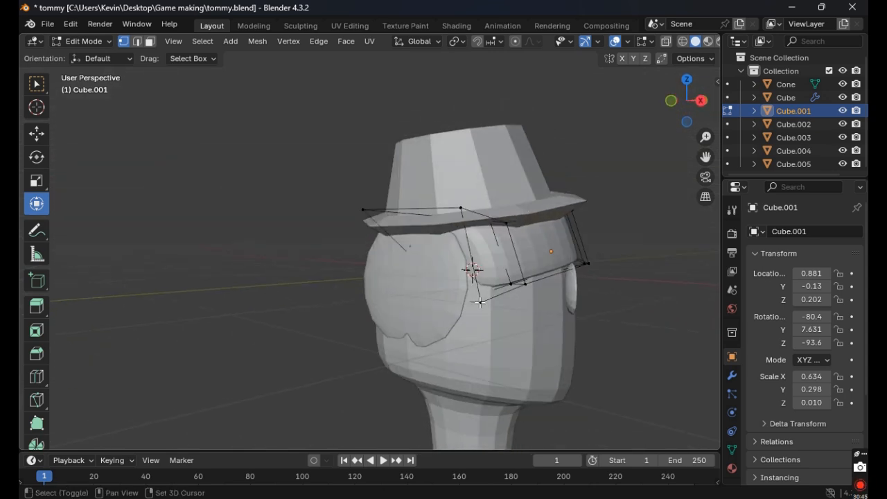
key(g)
key(x)
click(560, 317)
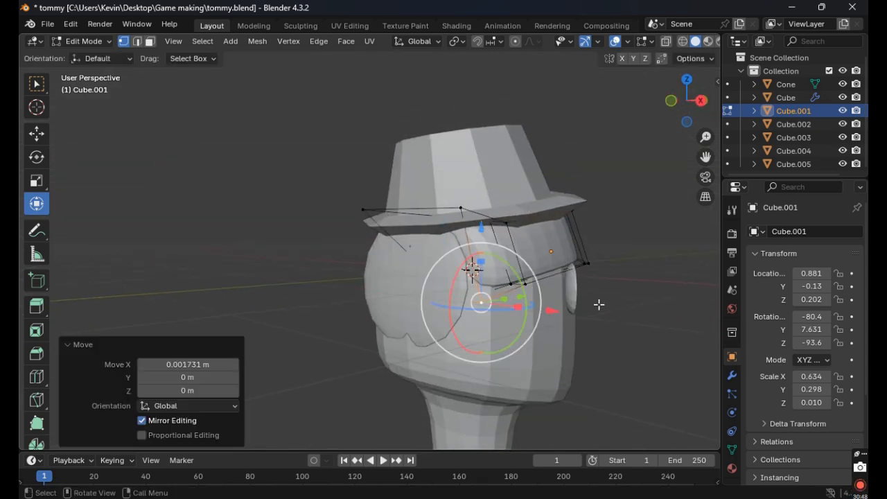
middle_drag(600, 305, 492, 319)
mouse_move(492, 320)
mouse_down()
mouse_move(472, 322)
mouse_move(483, 323)
mouse_up()
middle_drag(330, 321, 552, 301)
Return to Object Mode, reselect the +X side panel, and reopen it in Edit Mode from the back view.
key(Tab)
click(326, 254)
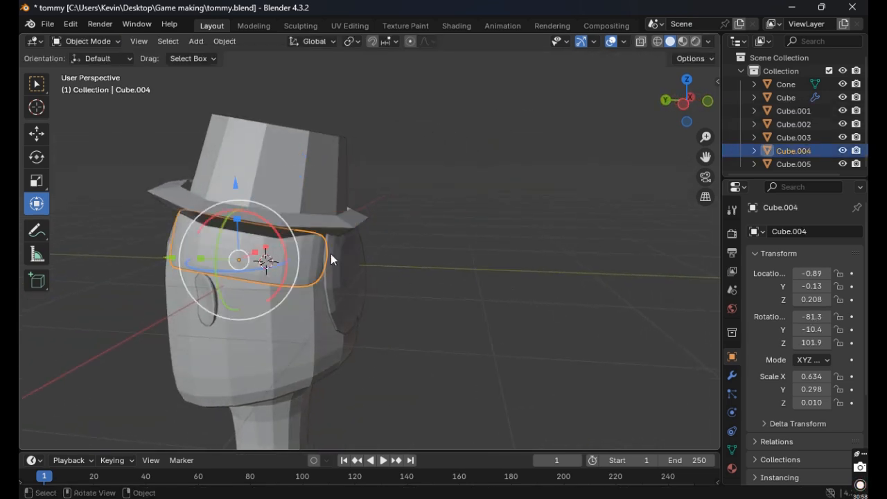
middle_drag(331, 254, 214, 254)
click(302, 250)
key(Tab)
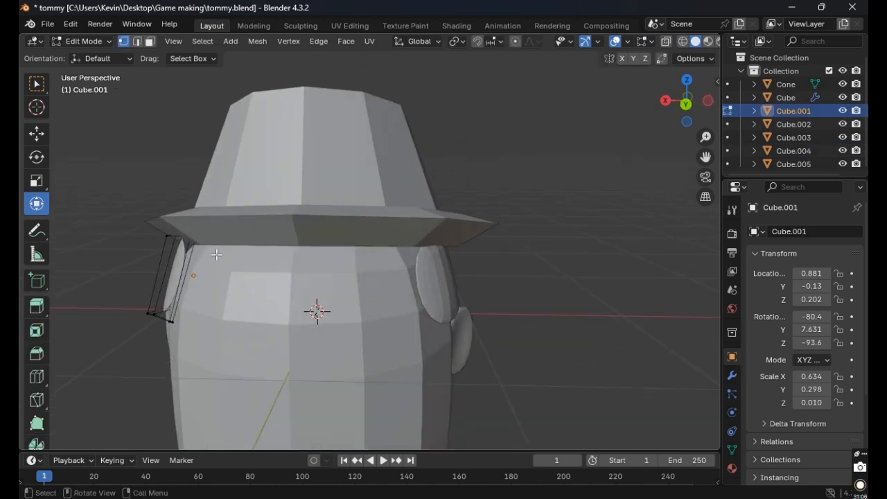
Select the +X side panel's rear upper and lower vertices and move them about -0.011 m along X.
shift+click(194, 233)
shift+click(167, 323)
shift+click(176, 324)
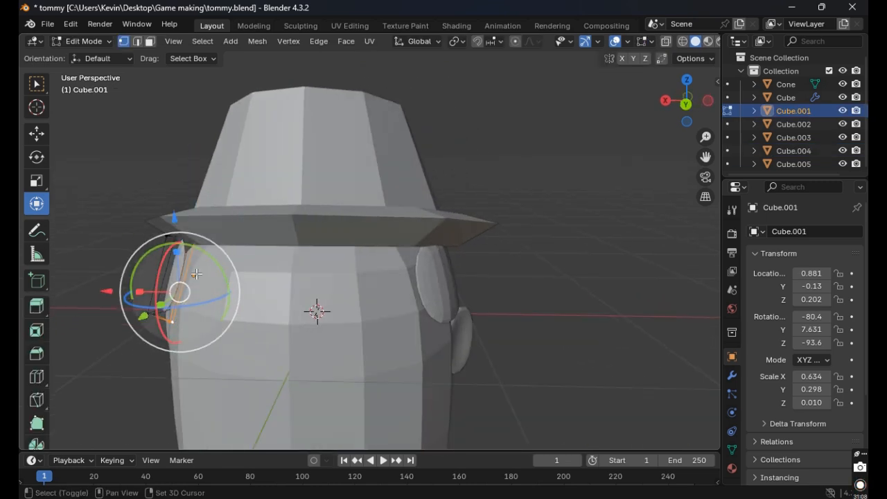
shift+click(199, 229)
shift+click(199, 230)
shift+click(194, 218)
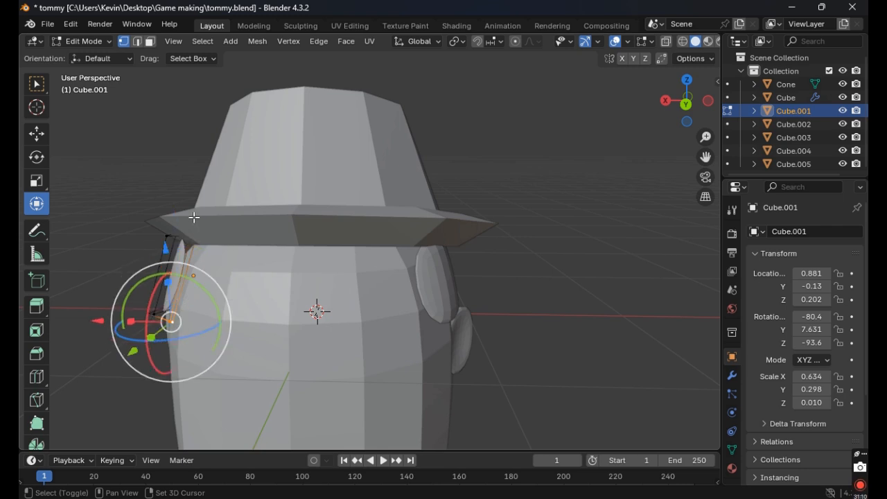
shift+click(194, 204)
middle_drag(192, 201, 400, 272)
shift+click(462, 314)
middle_drag(527, 287, 491, 264)
shift+click(496, 296)
shift+click(360, 220)
shift+click(362, 232)
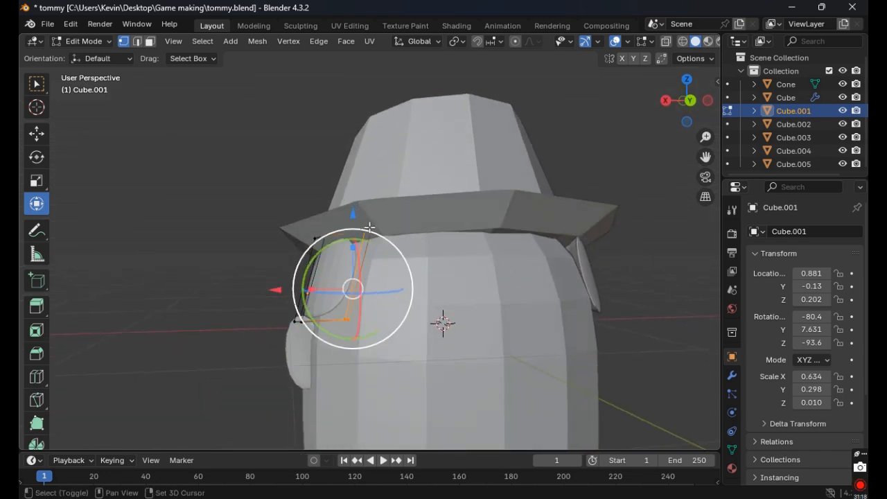
shift+click(374, 231)
middle_drag(405, 241, 183, 285)
key(g)
key(x)
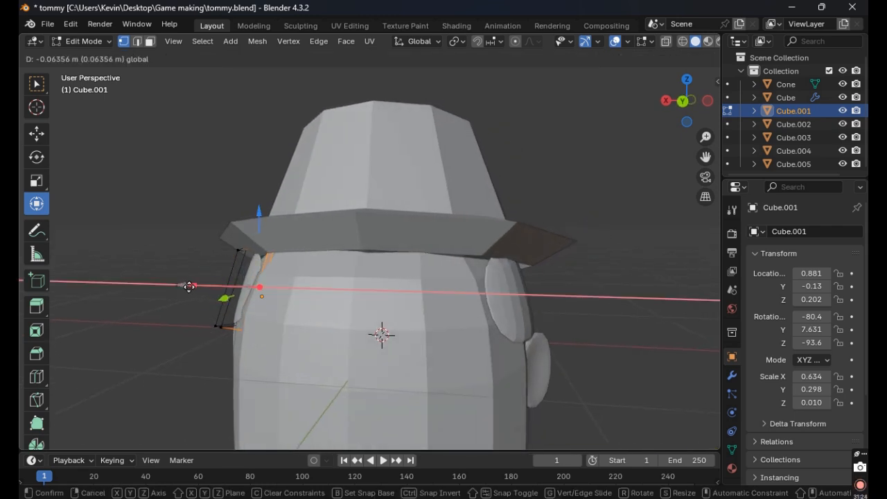
click(184, 284)
Try shifting the upper and lower vertices just forward of the panel's rear end along X, and undo that shift.
middle_drag(184, 284, 253, 340)
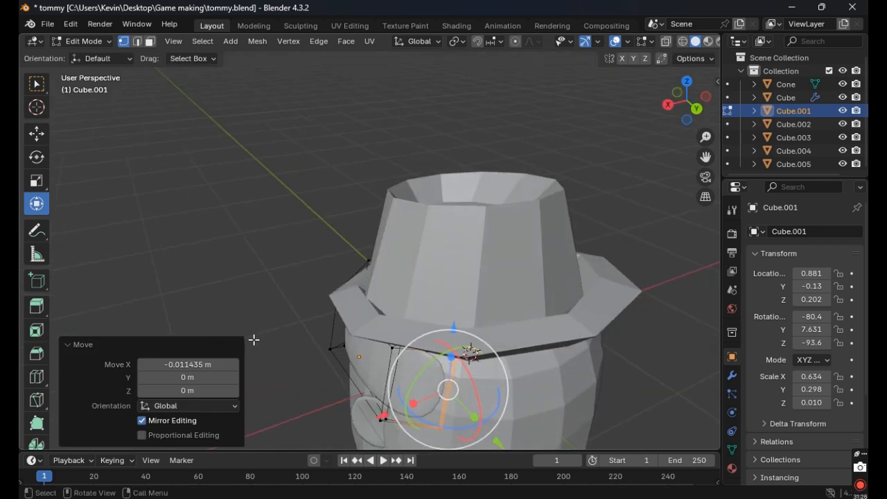
click(311, 362)
shift+click(403, 339)
shift+click(392, 349)
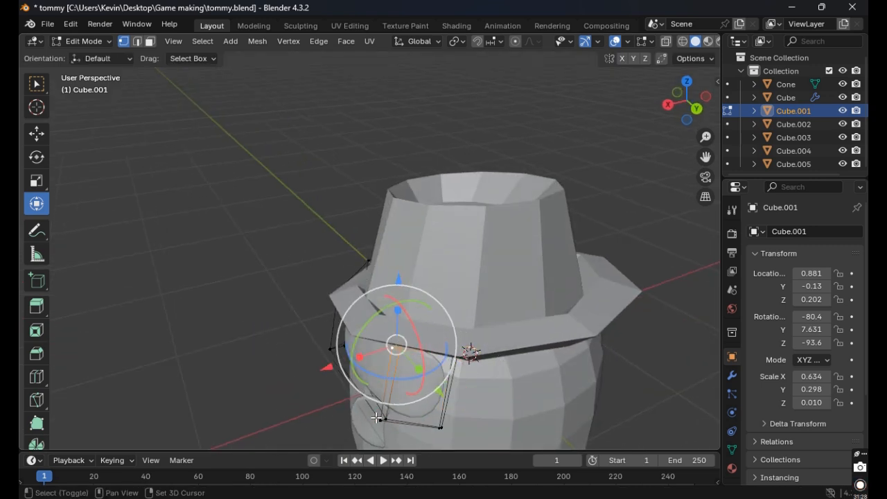
shift+click(377, 418)
shift+click(386, 421)
shift+click(385, 418)
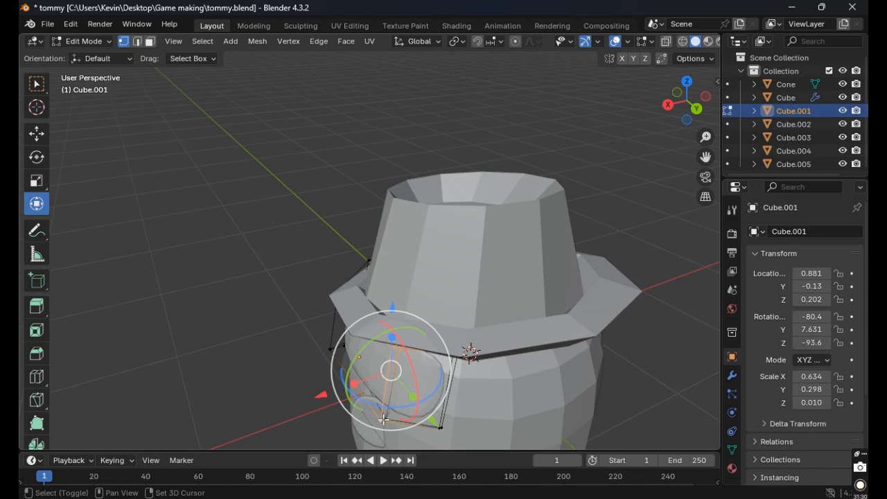
shift+click(388, 417)
middle_drag(391, 414, 382, 211)
mouse_move(199, 251)
mouse_down()
mouse_move(210, 257)
mouse_move(199, 252)
mouse_up()
middle_drag(199, 252, 273, 270)
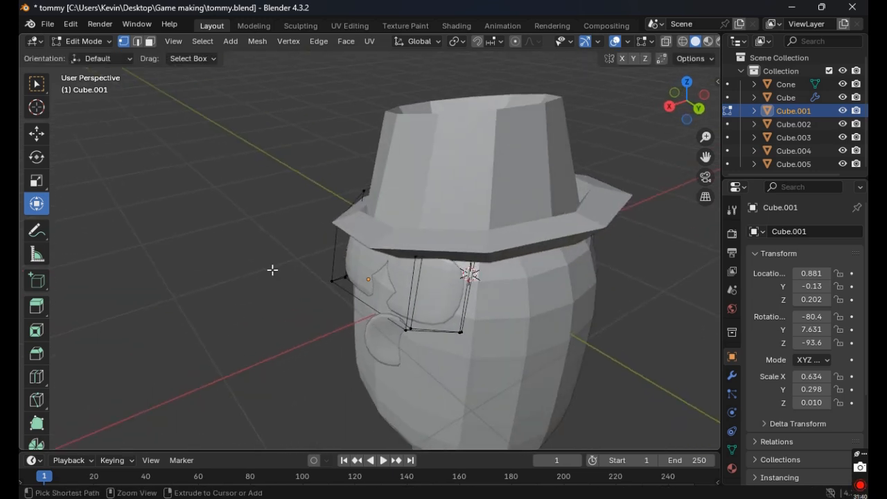
key(ctrl+z)
key(ctrl+z)
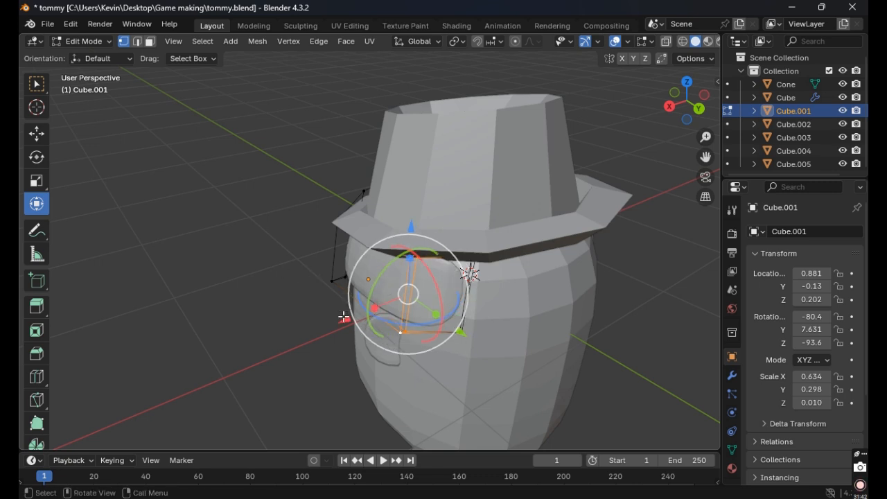
Keep only the inner vertices just forward of the panel's rear end selected, move them along -X toward the head, and deselect them.
drag(344, 316, 346, 318)
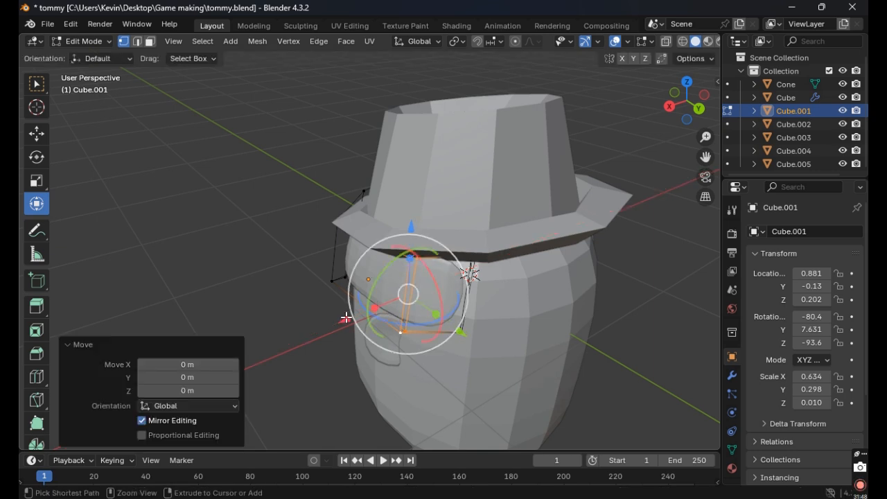
shift+click(411, 256)
shift+click(402, 332)
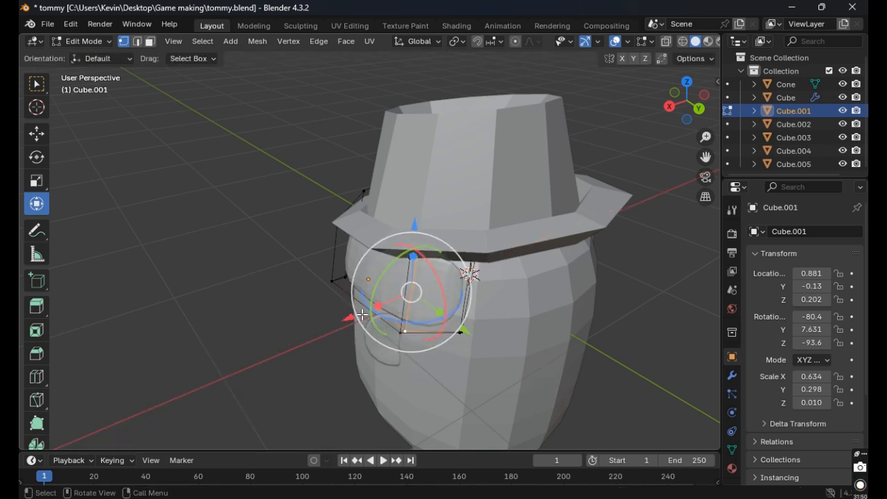
drag(351, 316, 361, 313)
click(319, 316)
middle_drag(340, 327, 271, 245)
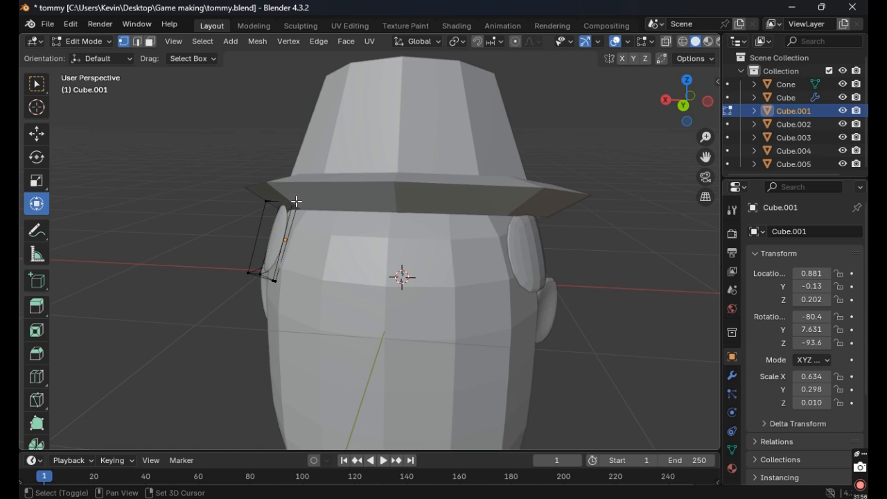
Select the +X side panel's rear inner upper and lower vertices and move them along -X toward the head.
click(297, 201)
shift+click(274, 280)
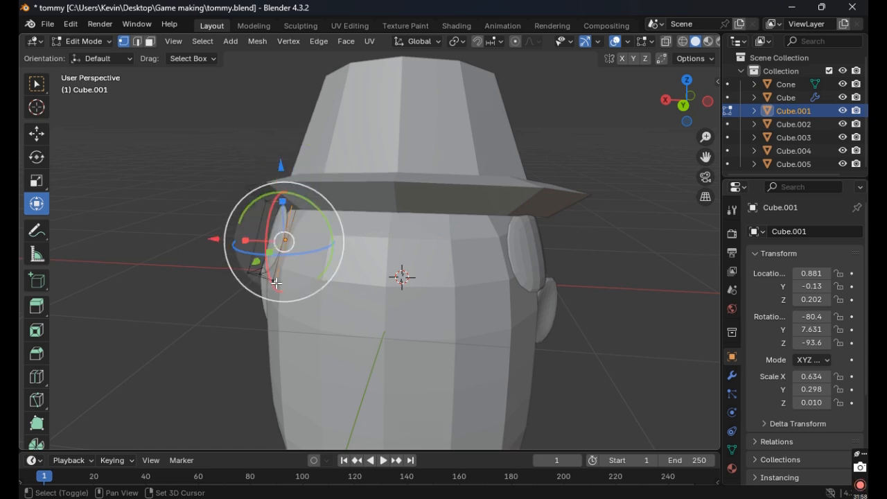
shift+click(297, 199)
shift+click(295, 204)
shift+click(291, 196)
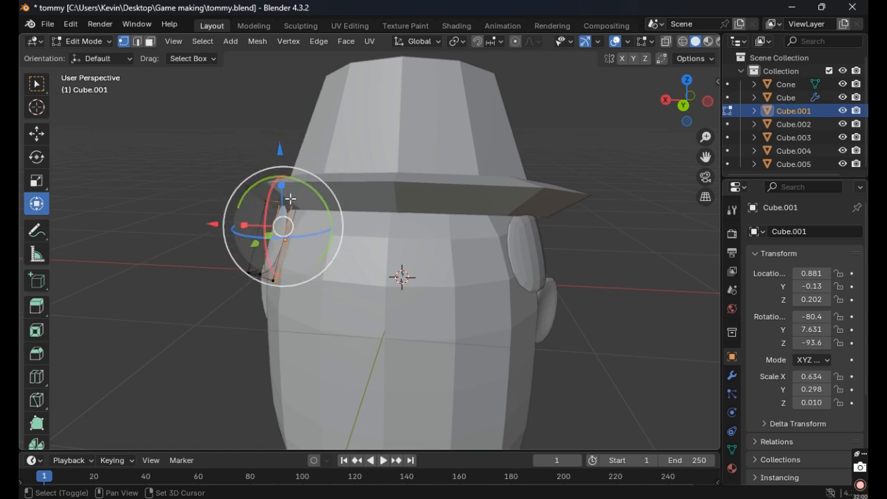
shift+middle_drag(290, 199, 272, 245)
shift+click(324, 242)
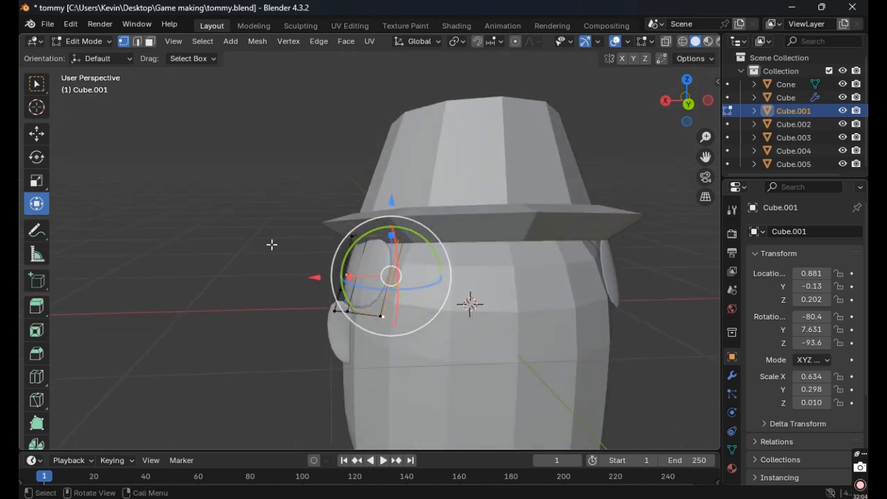
click(272, 245)
shift+click(409, 230)
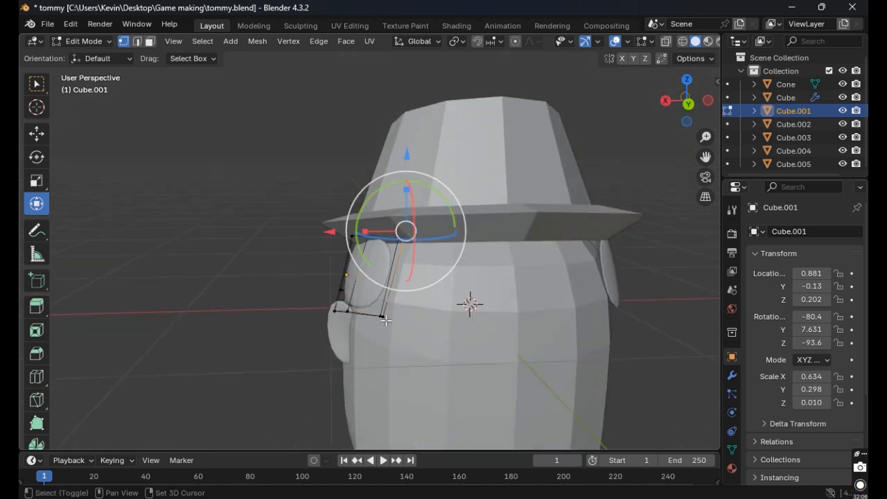
shift+click(386, 318)
drag(312, 277, 321, 278)
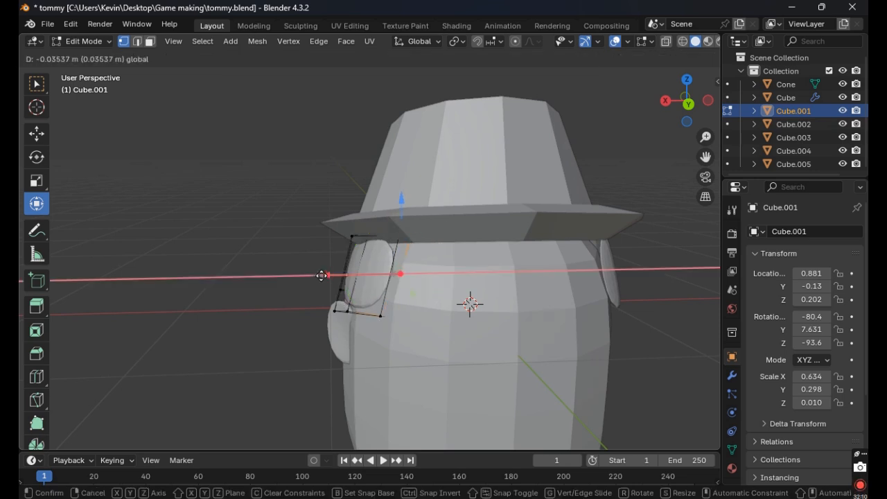
drag(324, 276, 324, 276)
middle_drag(271, 259, 357, 255)
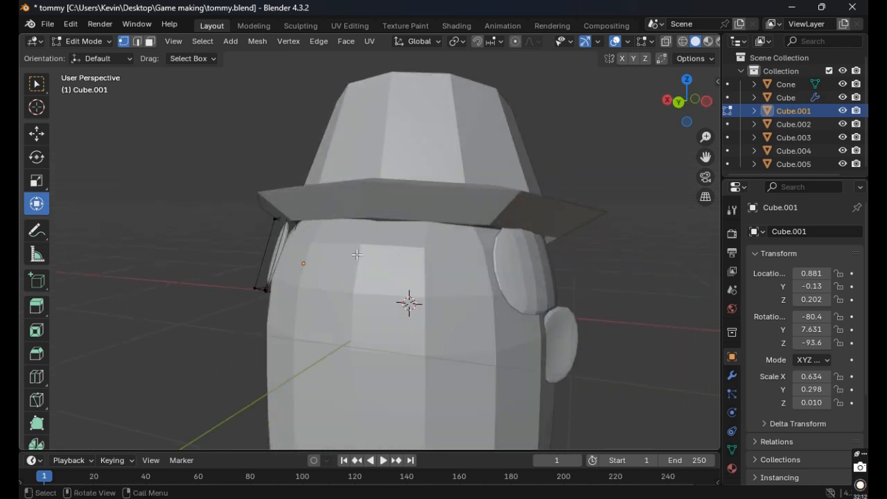
Switch to the -X side panel, enter Edit Mode, and move its rear upper vertex about 0.152 m along X.
click(509, 257)
click(638, 275)
key(Tab)
click(560, 277)
middle_drag(585, 259, 592, 234)
key(Tab)
click(584, 198)
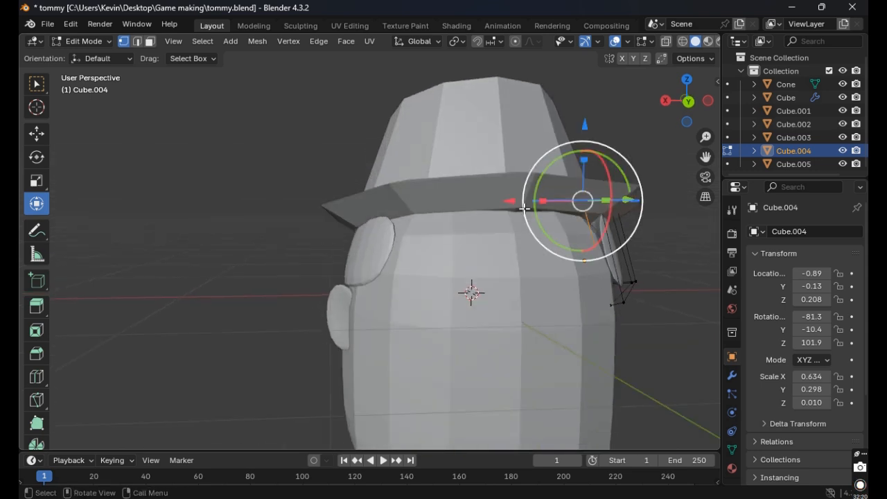
drag(511, 203, 483, 214)
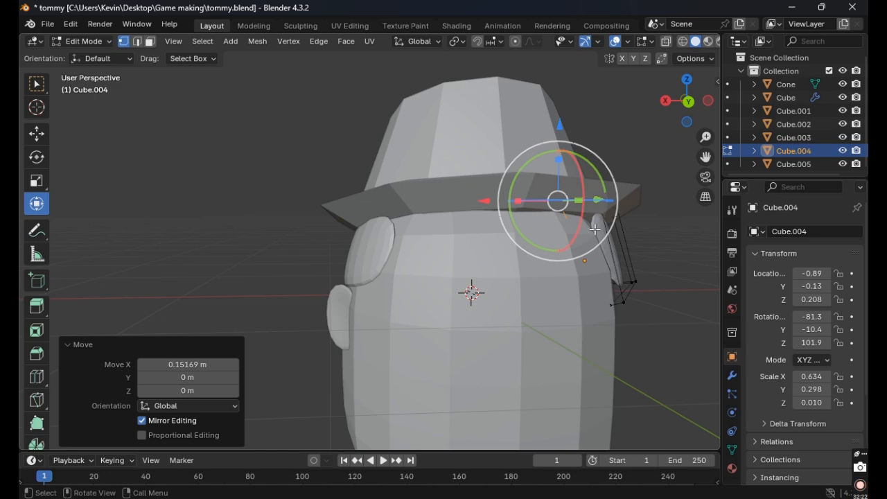
Move the -X side panel's inner upper vertex just forward of its rear end about 0.059 m along X.
middle_drag(483, 215, 531, 245)
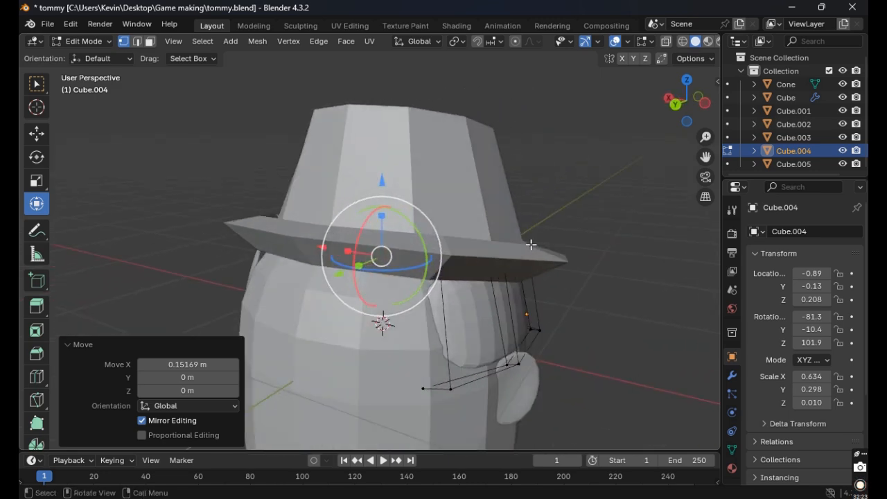
click(487, 267)
drag(424, 255, 406, 253)
middle_drag(406, 253, 488, 247)
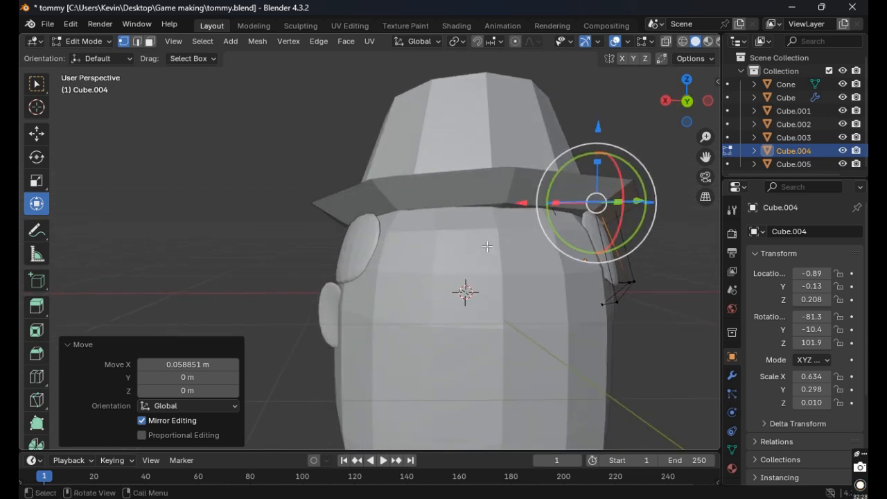
Try moving the -X side panel's two rearmost inner lower vertices about 0.073 m along X, and undo the move.
middle_drag(645, 318, 549, 265)
shift+click(404, 136)
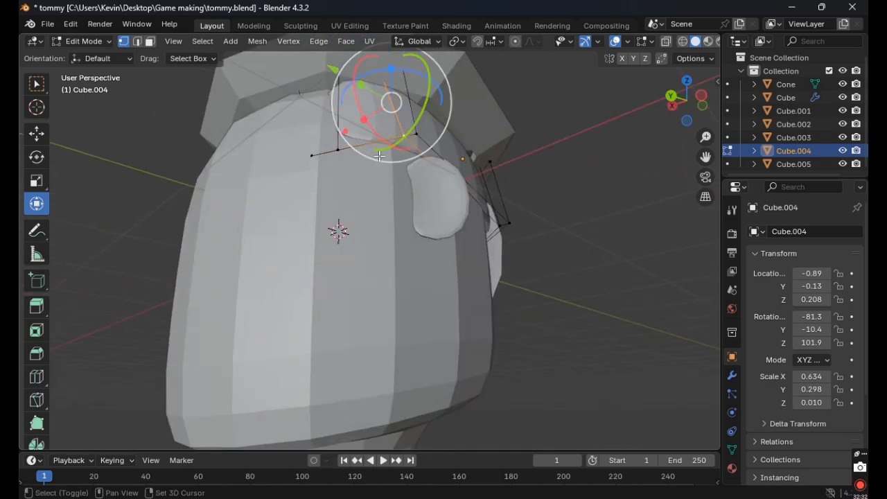
click(534, 257)
click(405, 138)
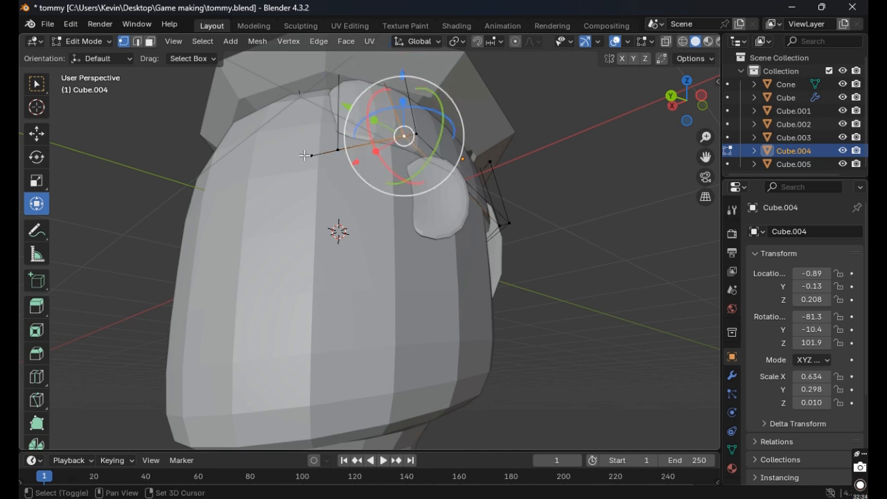
middle_drag(346, 154, 578, 302)
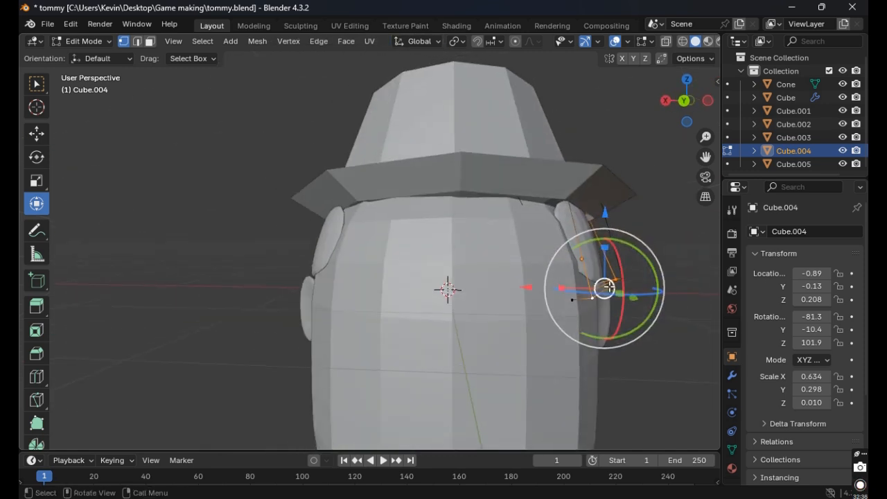
shift+click(593, 300)
shift+click(579, 300)
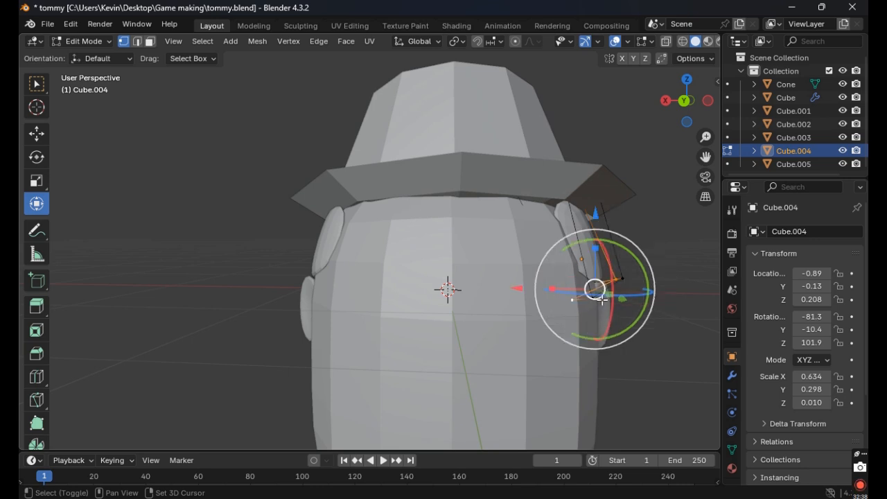
key(g)
key(x)
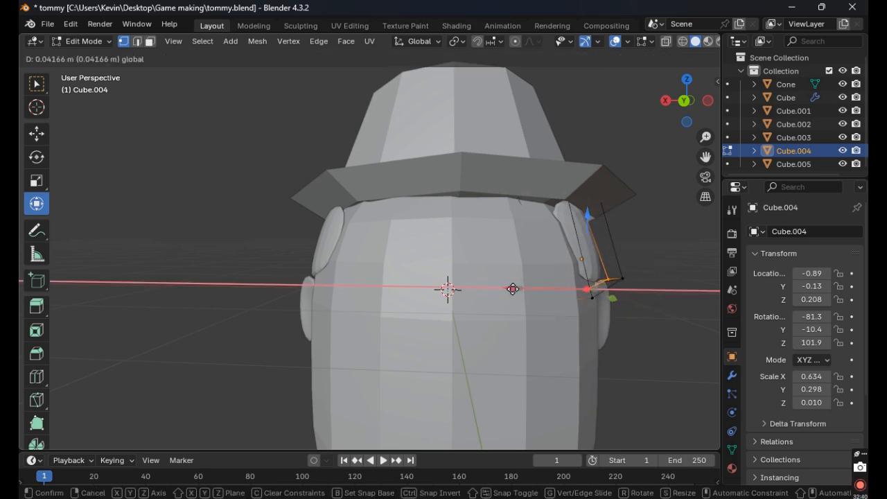
click(508, 289)
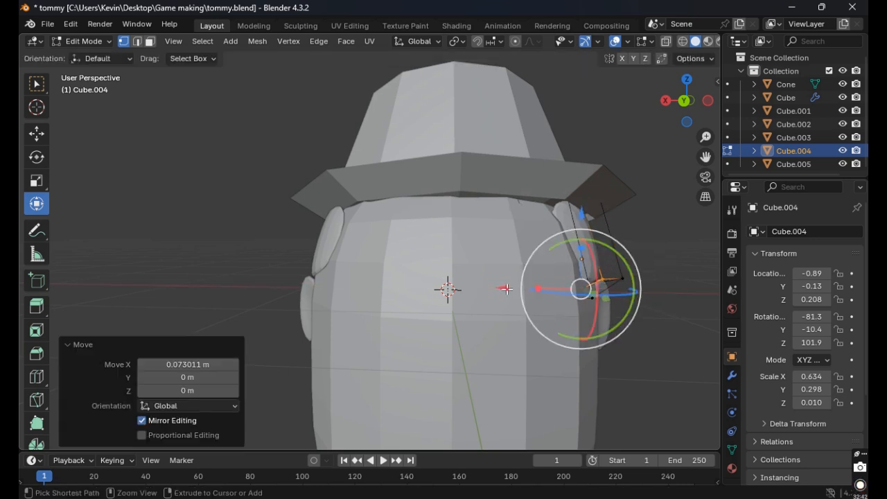
key(ctrl+z)
key(ctrl+z)
Move only the lower vertex just forward of the panel's rear end along X toward the head, and deselect it.
drag(539, 278, 517, 280)
click(652, 256)
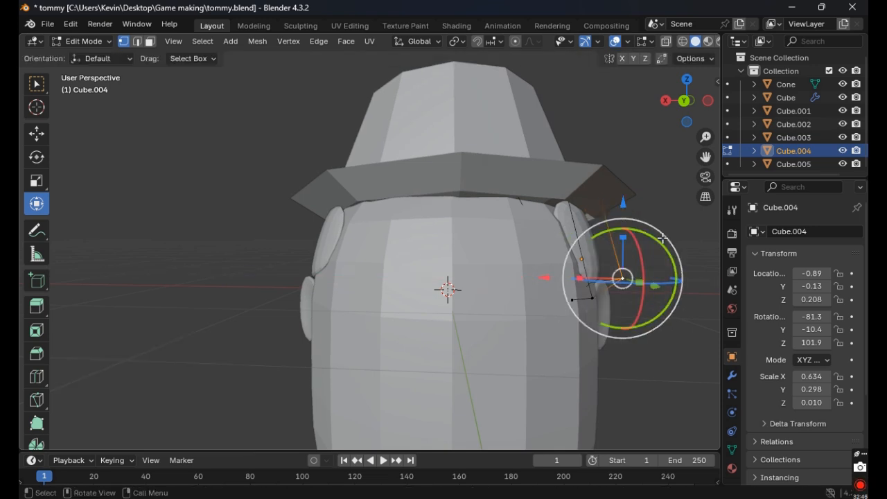
click(668, 226)
Leave Edit Mode on the -X side panel and select the face disc.
middle_drag(668, 224, 325, 232)
click(201, 277)
middle_drag(283, 259, 301, 256)
key(Tab)
click(278, 282)
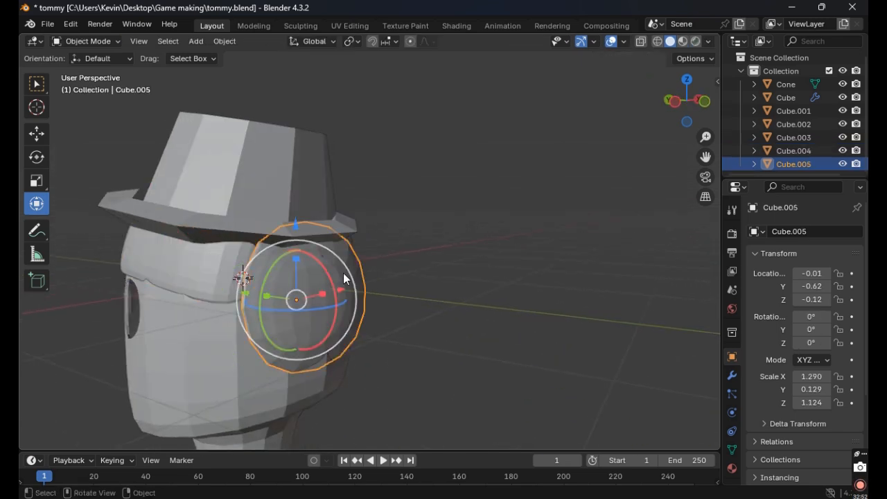
In Edit Mode, try moving the face disc's upper and lower outer corner vertices on the -X side along +Y toward the head.
middle_drag(342, 281, 388, 273)
key(Tab)
click(385, 159)
scroll(440, 326, down, 3)
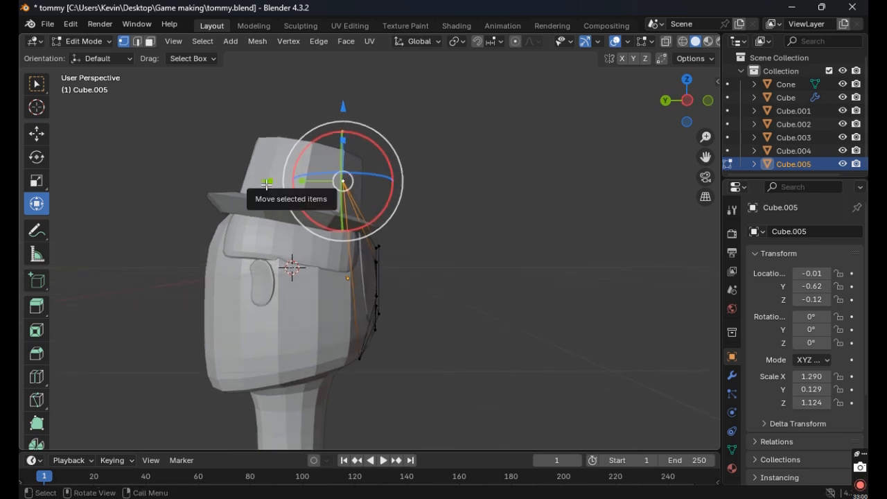
mouse_move(263, 182)
mouse_down()
mouse_move(251, 186)
mouse_move(263, 184)
mouse_up()
click(359, 365)
click(361, 359)
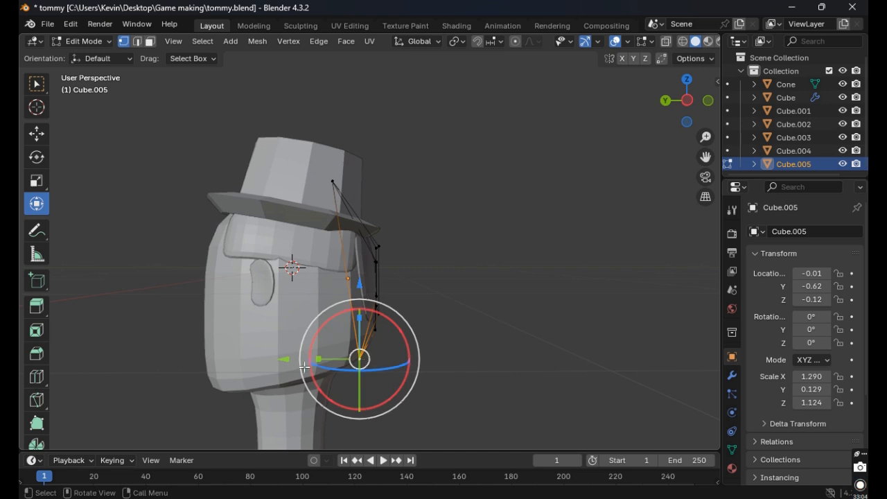
drag(284, 360, 254, 361)
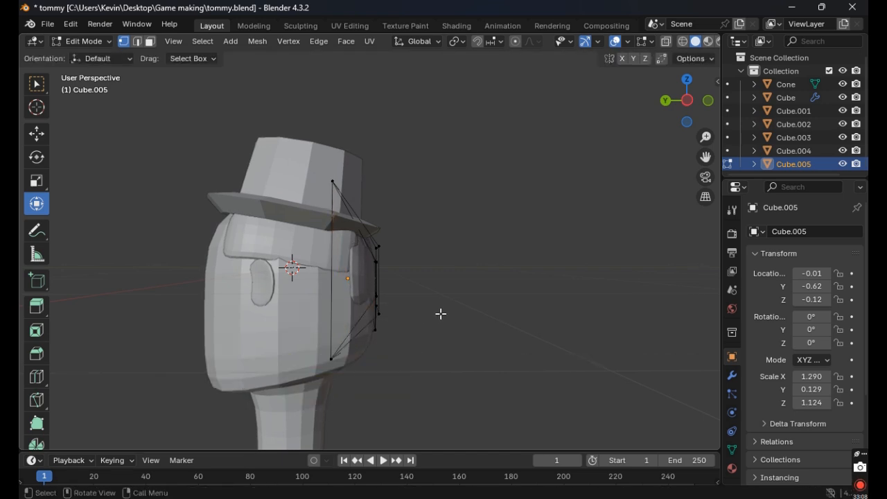
Select the four vertices of the face disc's middle ring, try moving them along +Y toward the head, and deselect them.
middle_drag(440, 311, 300, 297)
shift+click(268, 292)
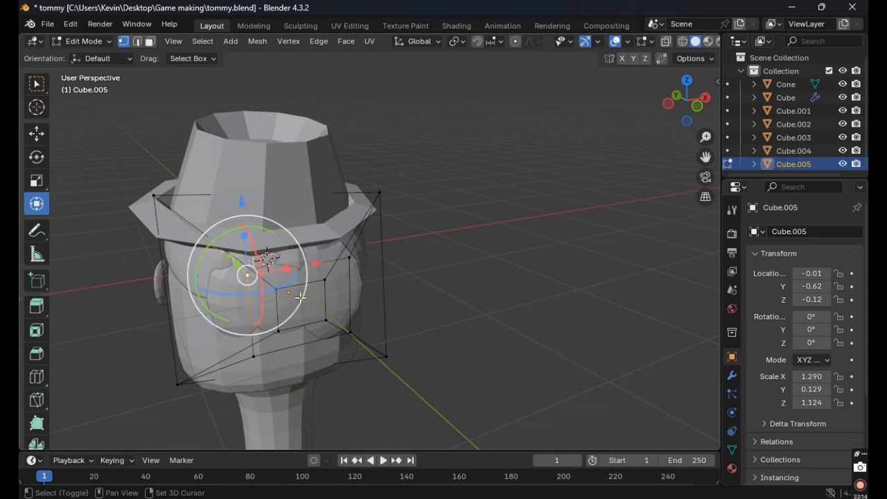
shift+click(345, 254)
shift+click(352, 332)
shift+click(255, 356)
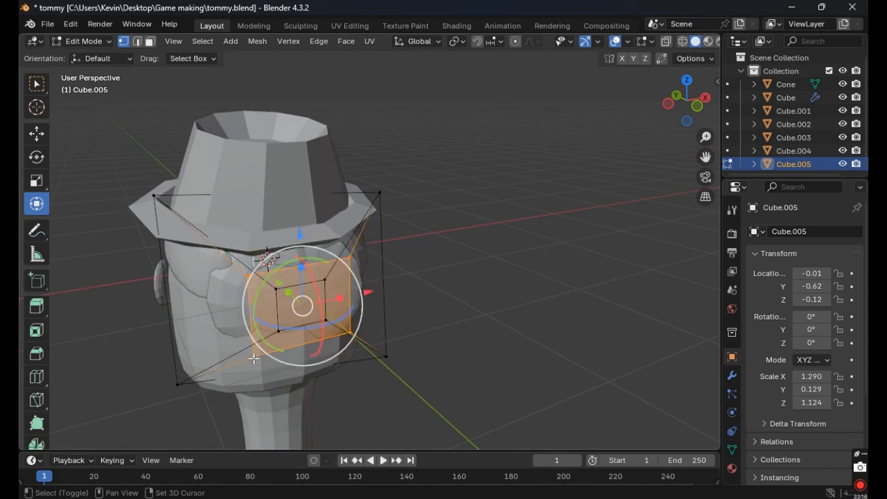
middle_drag(255, 356, 375, 360)
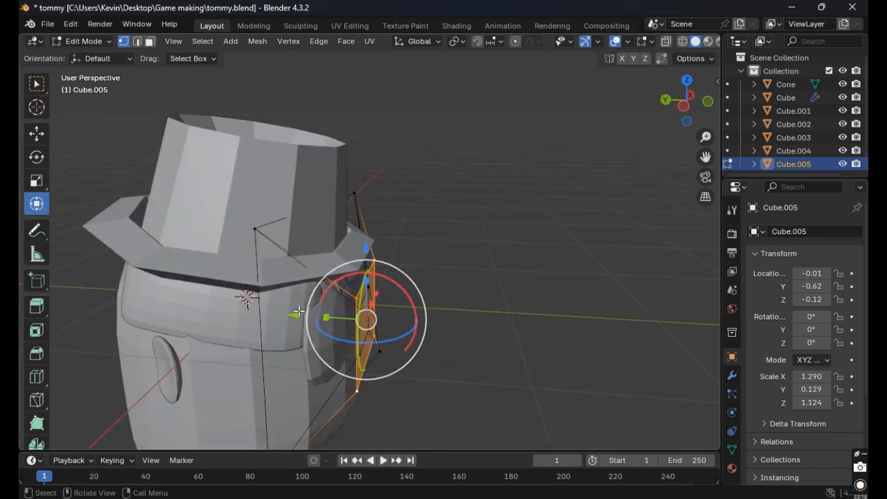
drag(297, 313, 301, 317)
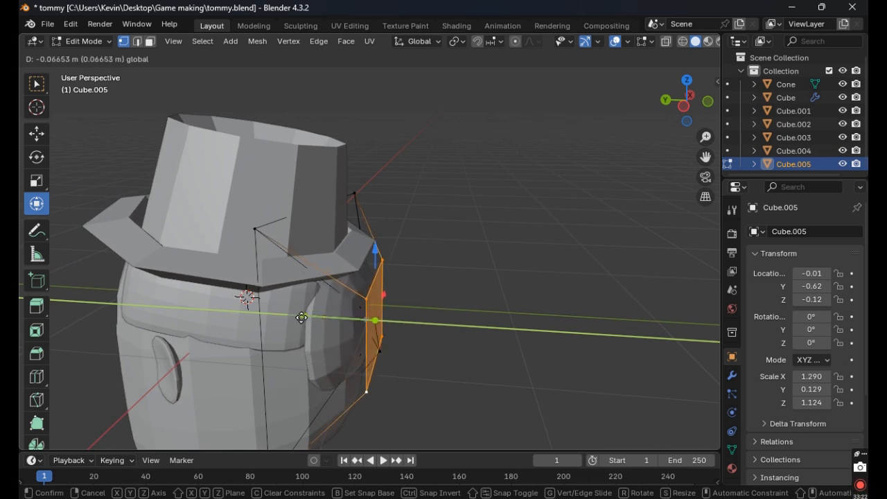
drag(288, 315, 372, 319)
click(441, 312)
Try moving the four vertices of the face disc's inner square about 0.124 m along -Y, and deselect them.
middle_drag(442, 312, 387, 294)
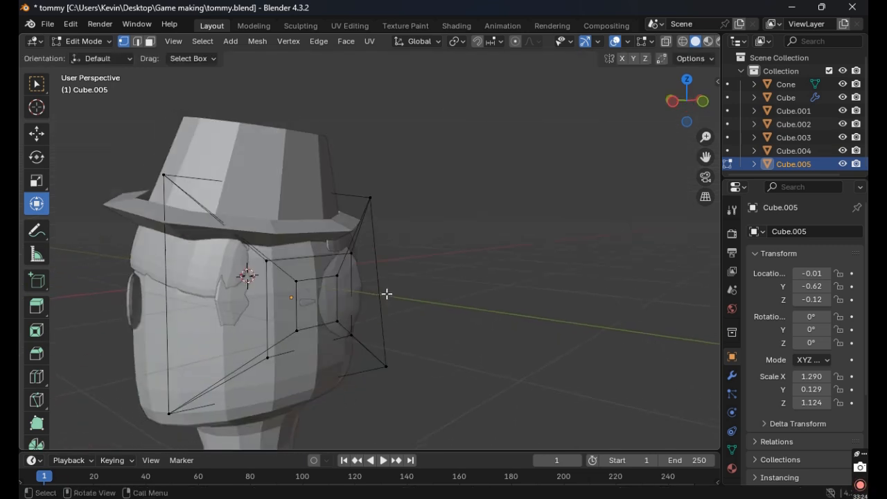
shift+click(336, 326)
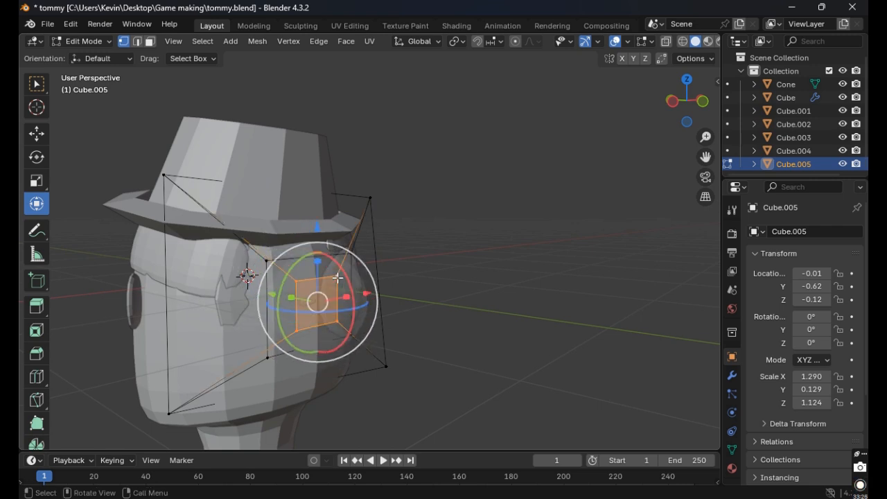
middle_drag(335, 326, 284, 303)
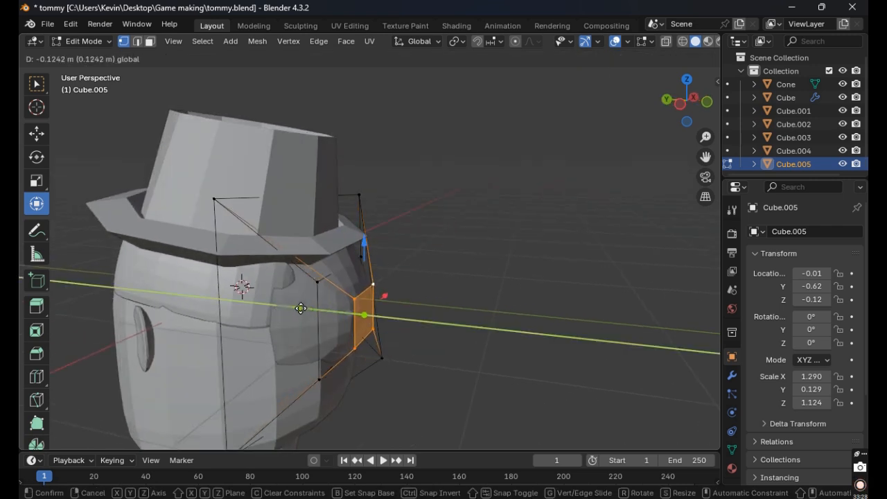
click(301, 308)
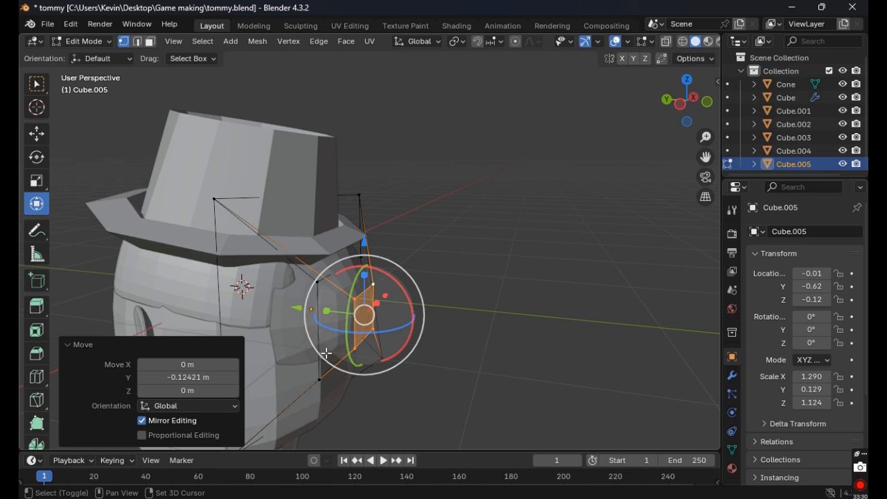
click(488, 341)
click(355, 300)
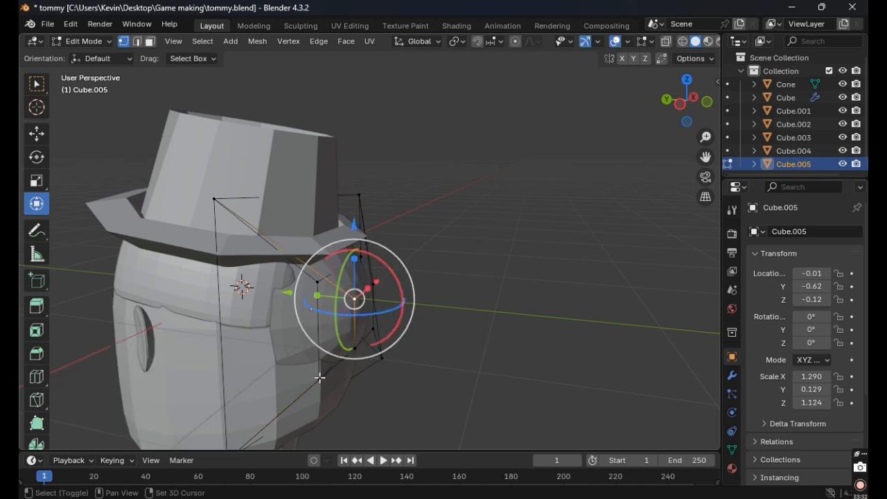
shift+click(319, 380)
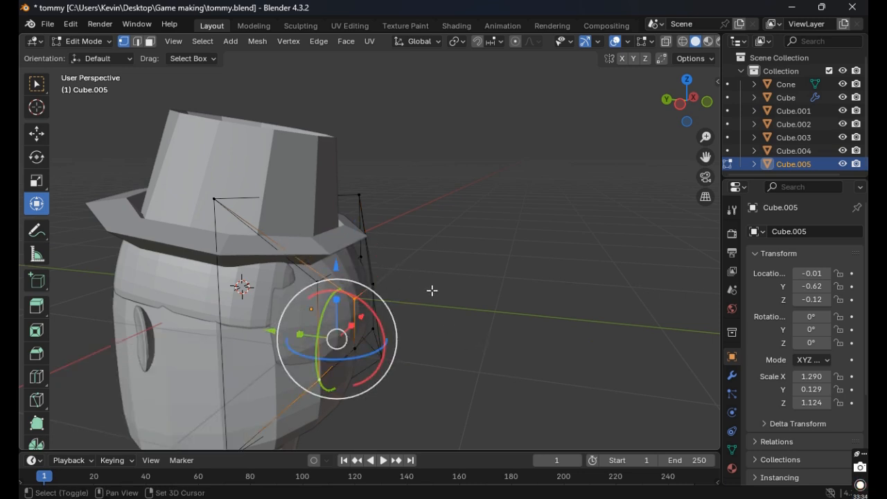
middle_drag(431, 291, 347, 288)
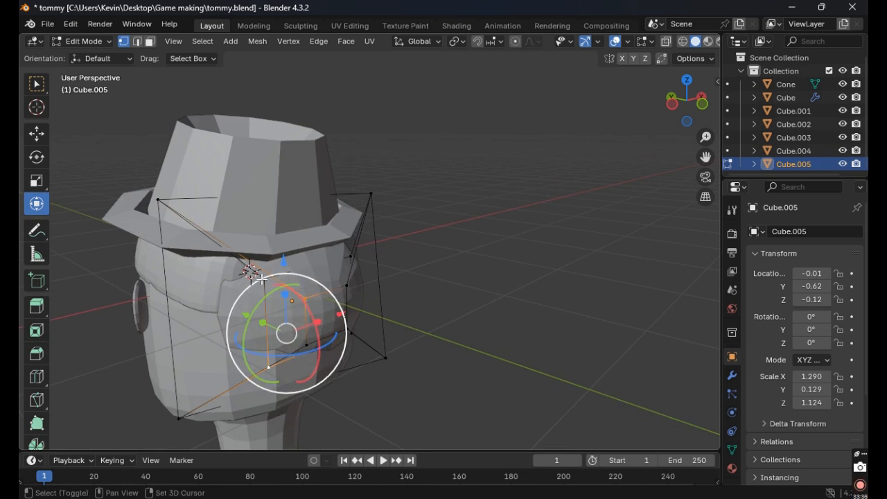
middle_drag(257, 275, 294, 263)
scroll(293, 263, up, 2)
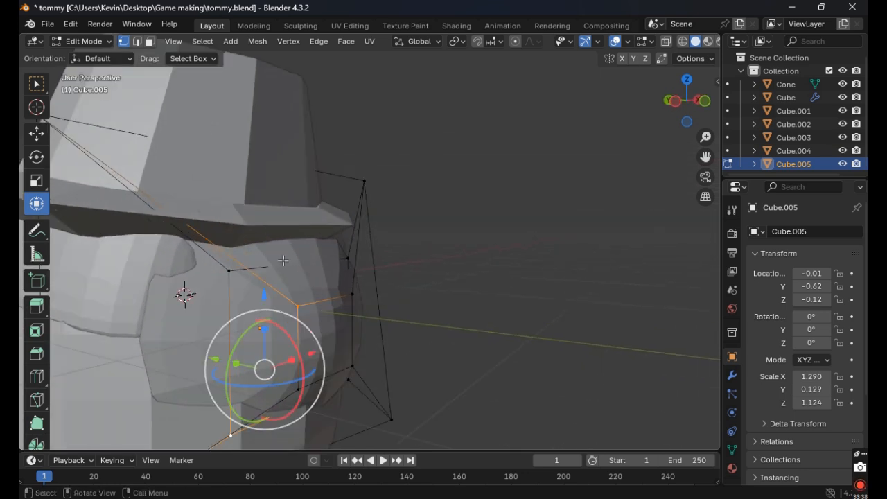
scroll(228, 270, down, 3)
middle_drag(228, 270, 329, 258)
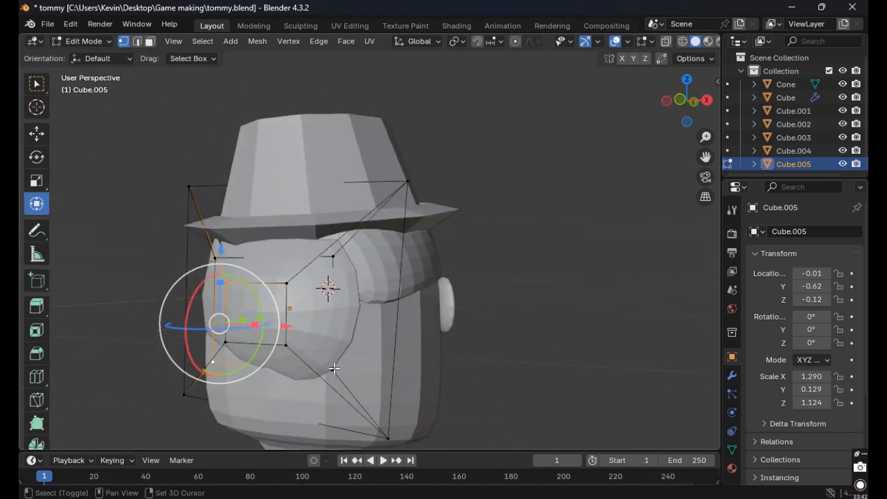
click(487, 348)
key(ctrl+z)
key(ctrl+z)
key(ctrl+z)
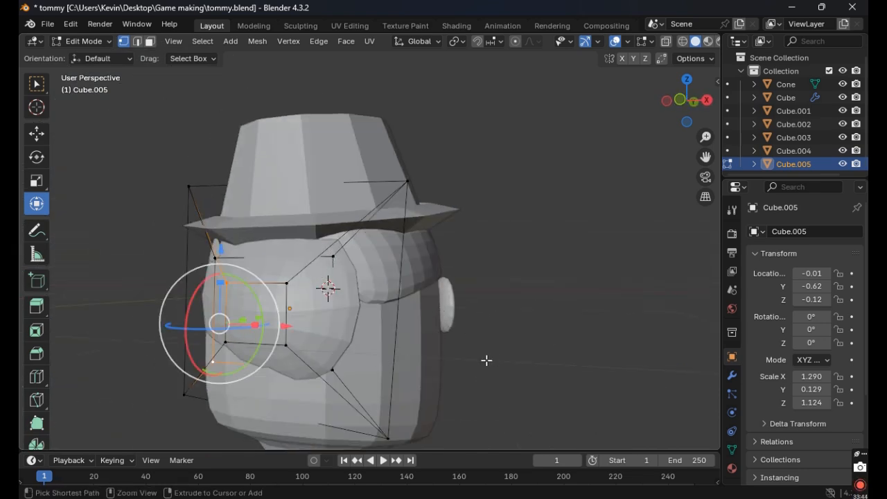
Try moving the face disc's inner square along Y again, and undo all the edits made to that square.
middle_drag(439, 376, 224, 358)
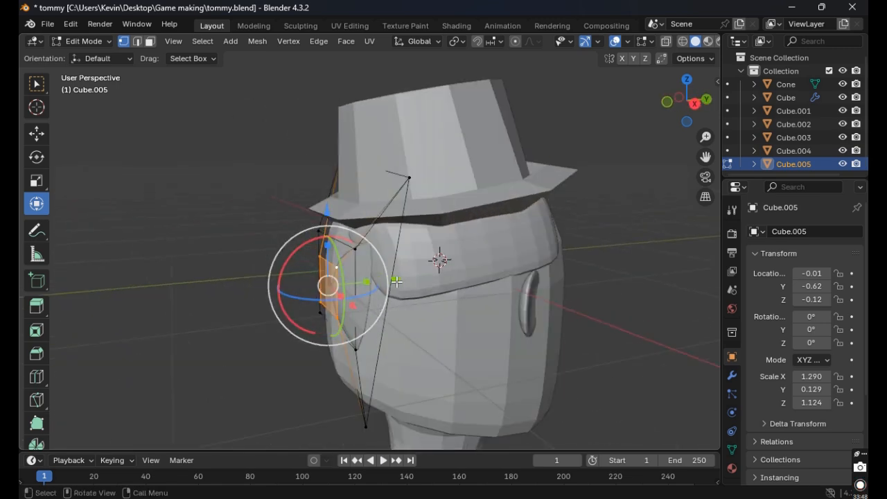
mouse_move(396, 280)
mouse_down()
mouse_move(385, 286)
mouse_move(405, 265)
mouse_up()
click(515, 394)
shift+click(357, 252)
key(ctrl+z)
key(ctrl+z)
key(ctrl+z)
key(ctrl+z)
key(ctrl+z)
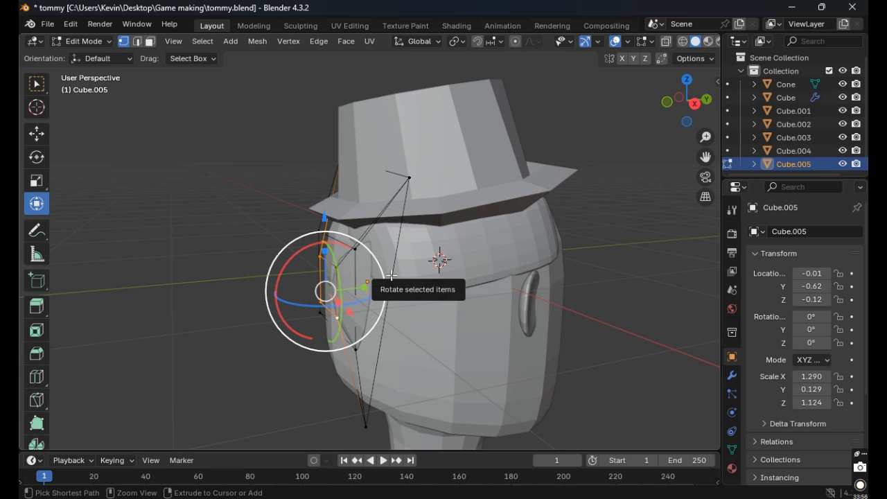
key(ctrl+z)
key(ctrl+z)
middle_drag(393, 276, 345, 240)
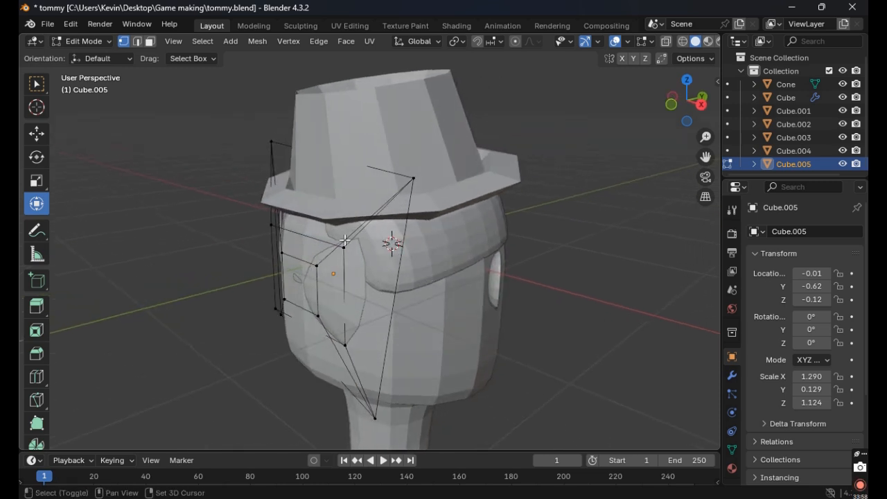
click(343, 243)
shift+click(275, 227)
shift+middle_drag(275, 226, 354, 222)
shift+click(350, 298)
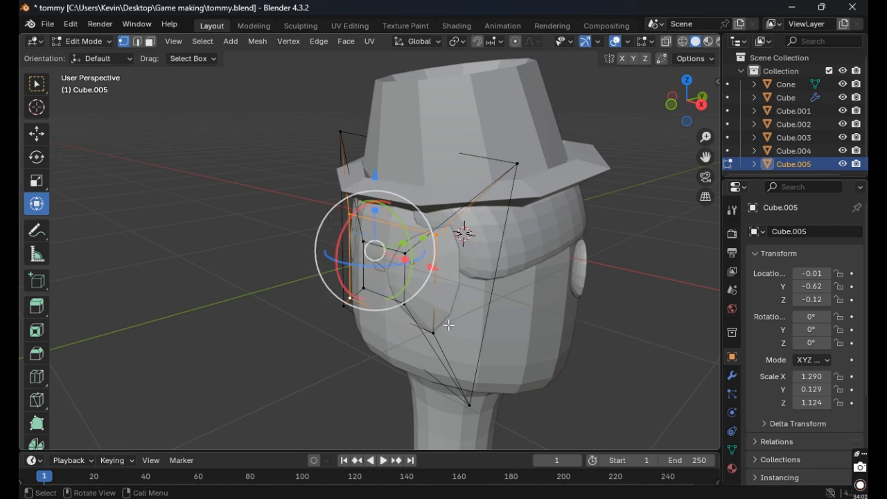
middle_drag(433, 336, 418, 349)
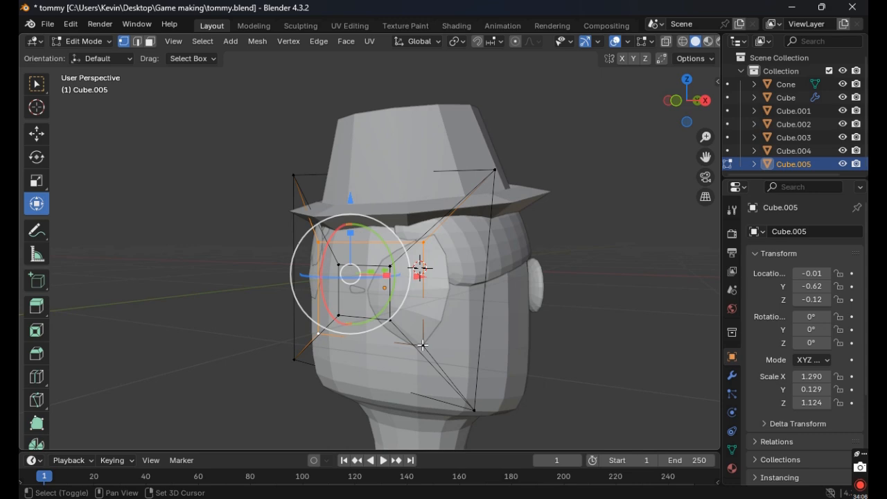
click(619, 325)
middle_drag(619, 325, 596, 344)
Undo all of the face disc's vertex moves, back to Object Mode before the disc was edited.
key(ctrl+z)
key(ctrl+z)
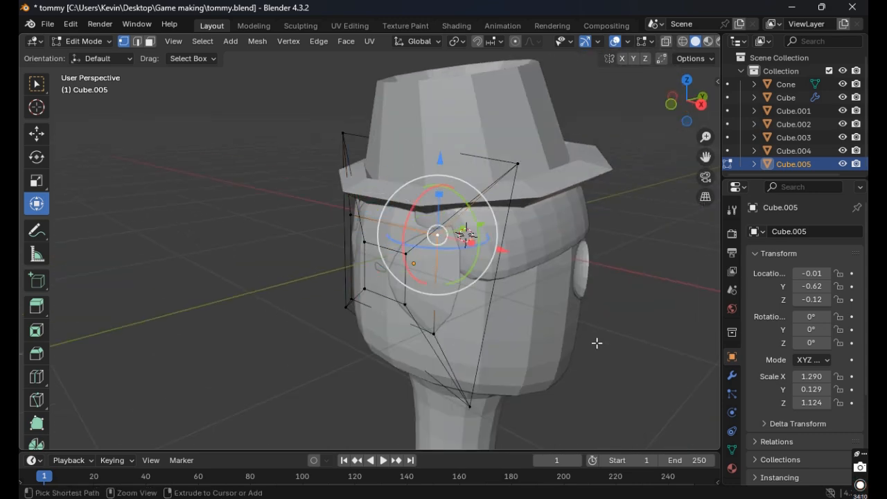
key(ctrl+shift+z)
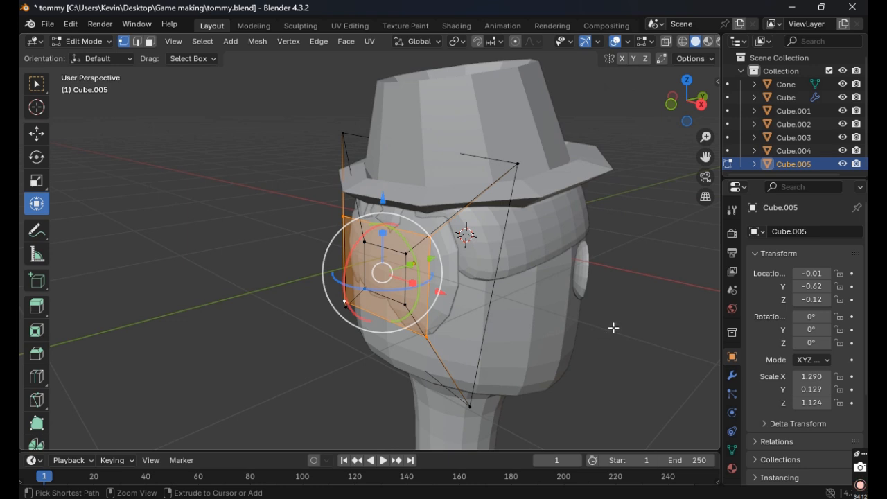
key(ctrl+z)
key(ctrl+z)
key(ctrl+z)
key(ctrl+z)
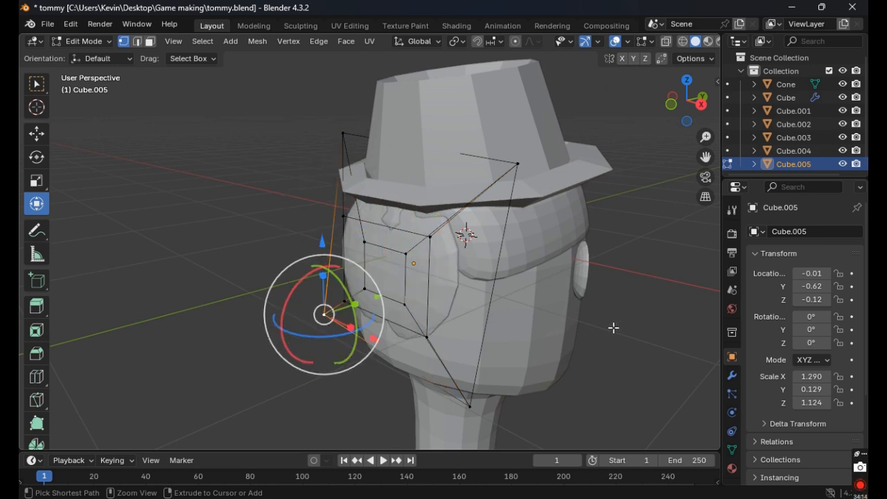
key(ctrl+z)
key(ctrl+z)
key(ctrl+z)
key(ctrl+z)
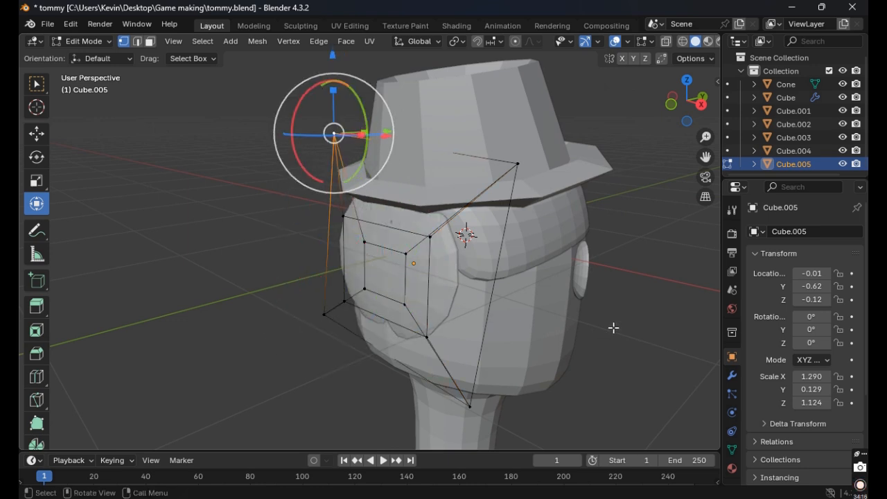
key(ctrl+z)
key(ctrl+z)
key(ctrl+z)
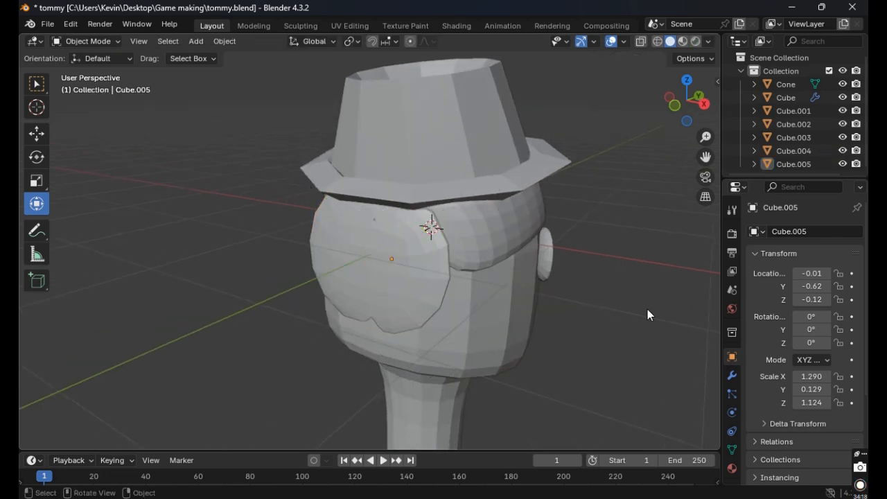
Switch the viewport to Material Preview shading to show the head, hat and side panels in their colours.
middle_drag(647, 312, 405, 292)
scroll(404, 292, down, 1)
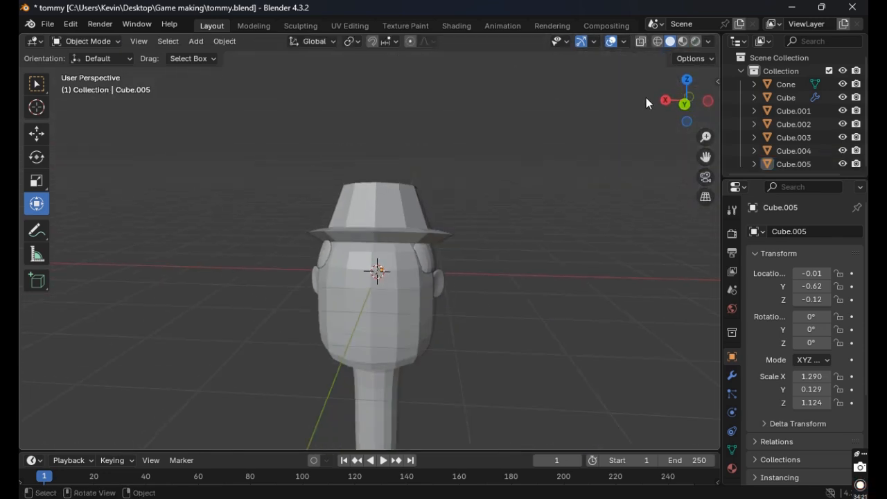
click(684, 41)
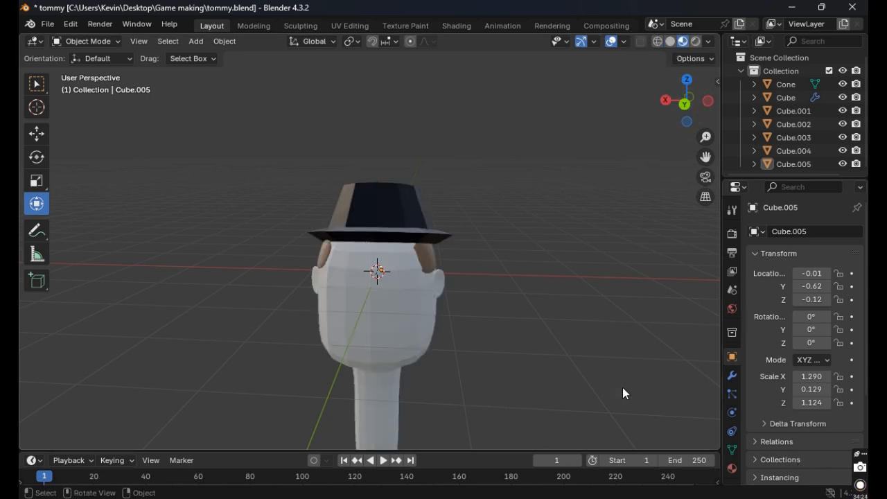
scroll(442, 316, down, 1)
middle_drag(442, 317, 453, 312)
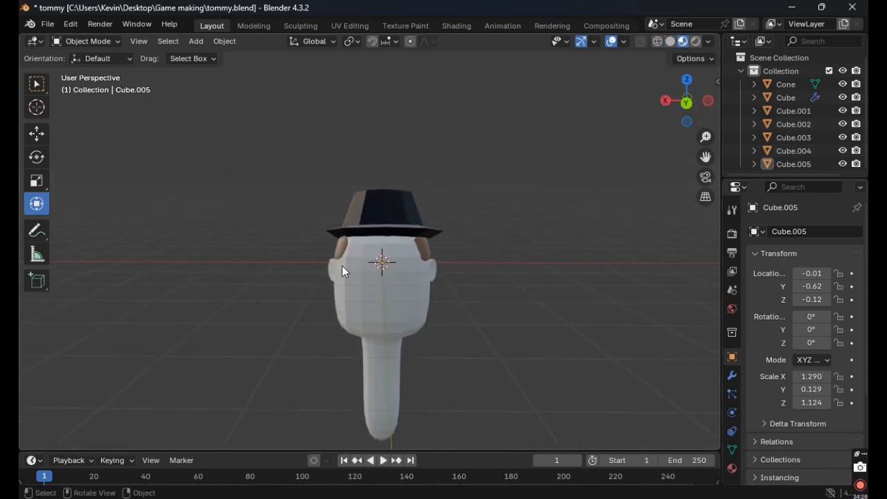